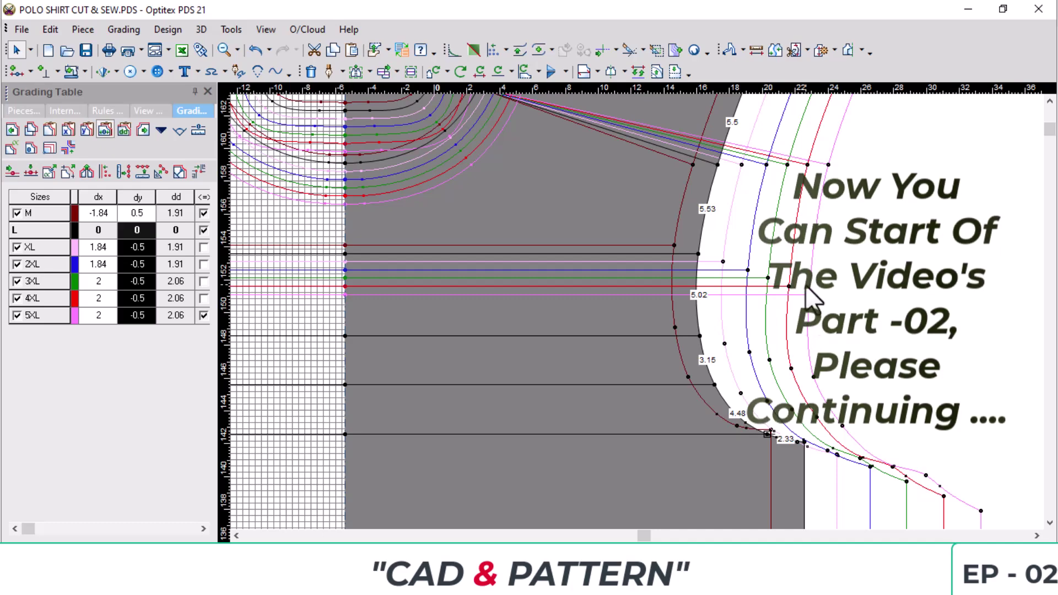
scroll(863, 477, down, 2)
scroll(630, 299, up, 3)
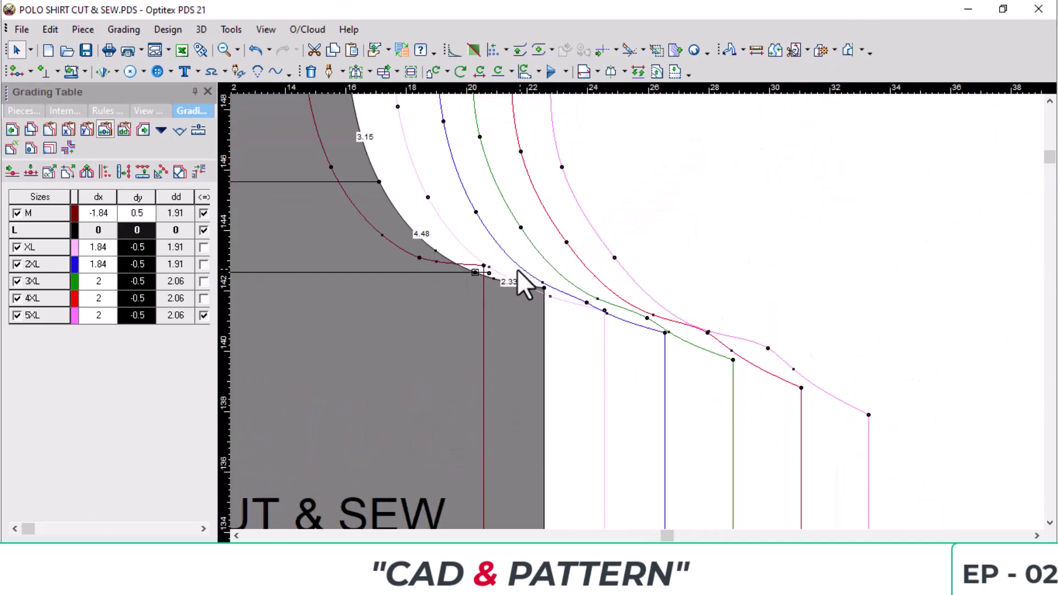
scroll(640, 276, down, 1)
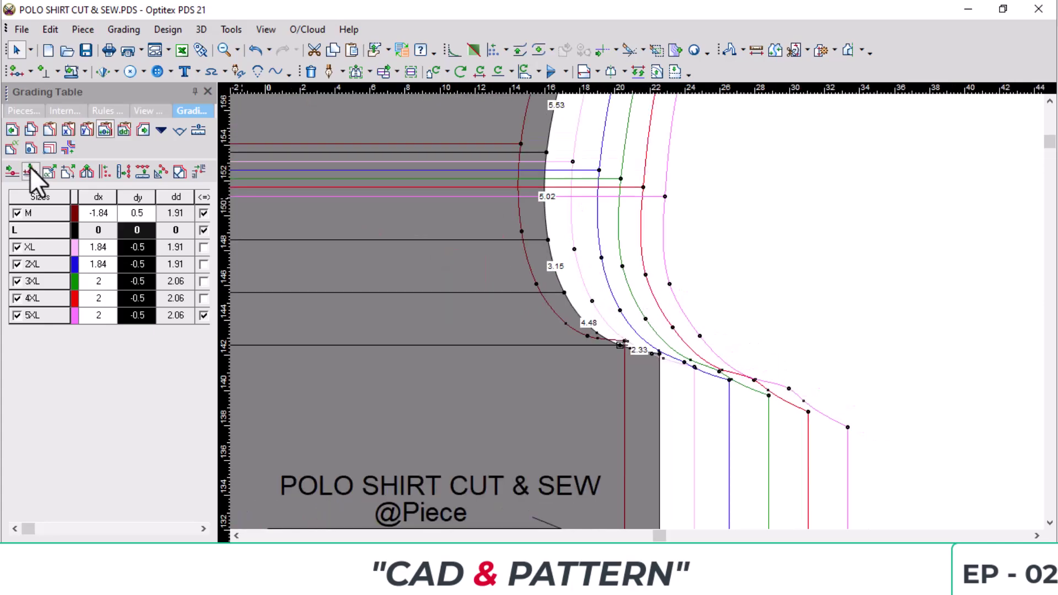
click(11, 171)
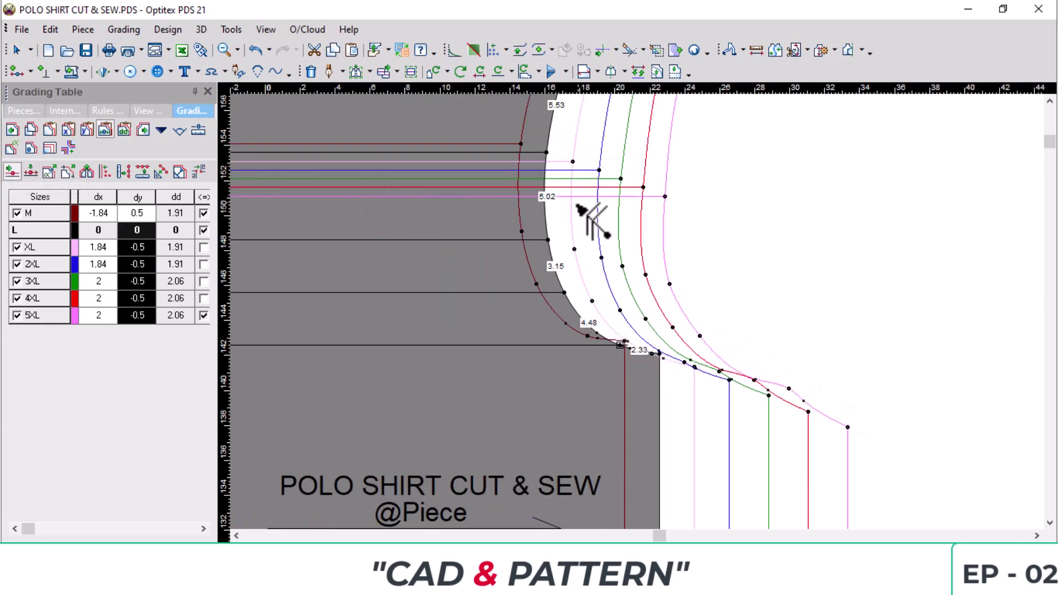
scroll(678, 306, down, 2)
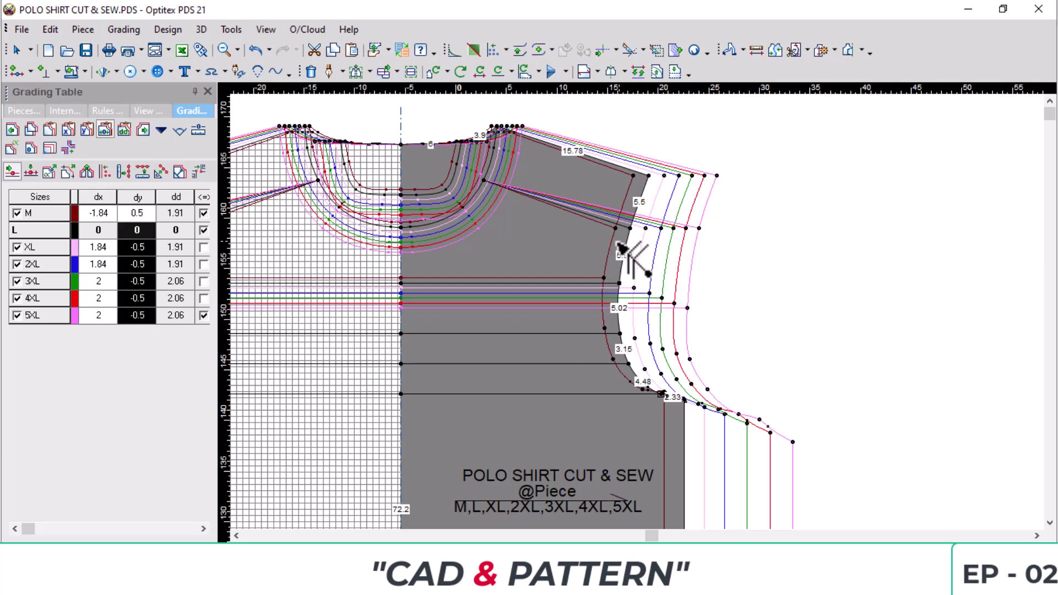
right_click(769, 229)
click(802, 238)
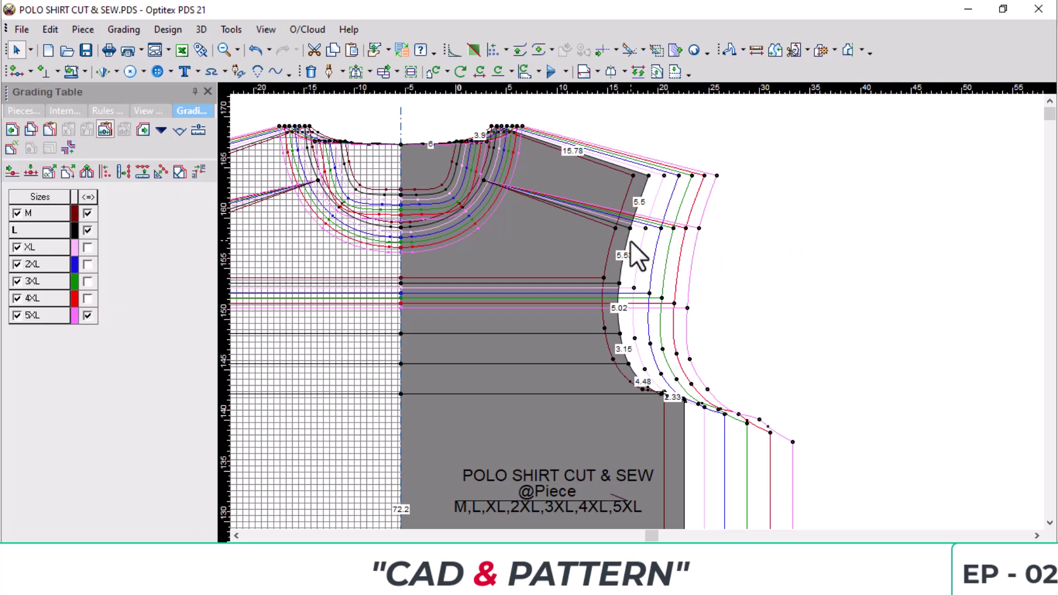
Select the diagonal seam line's armhole end point, and review the garment sketches and measurement table in Y1156-Revise Update.pdf.
click(629, 229)
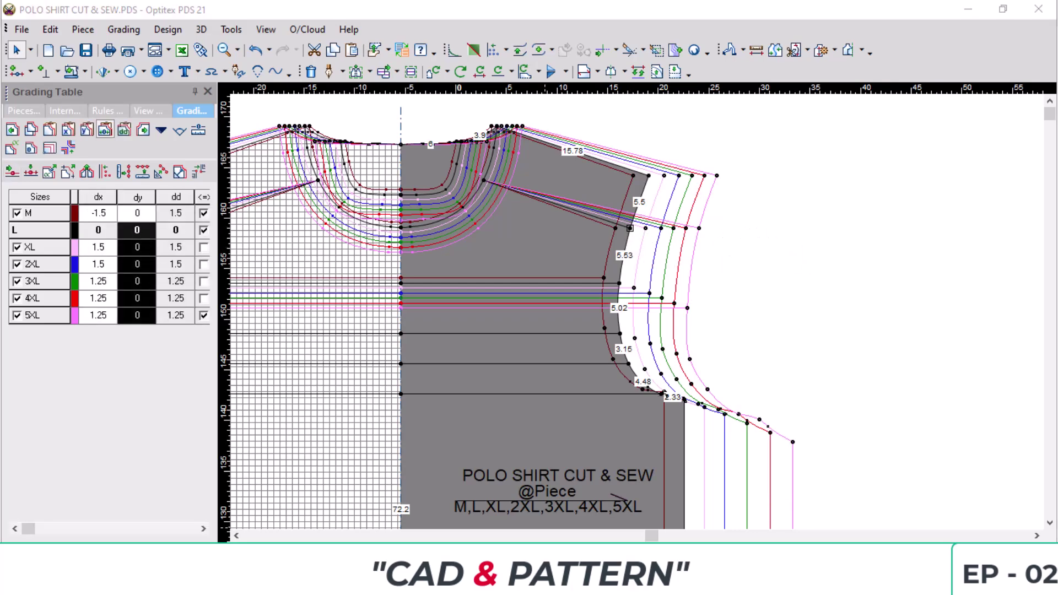
key(alt+Tab)
scroll(583, 467, down, 5)
scroll(582, 467, up, 5)
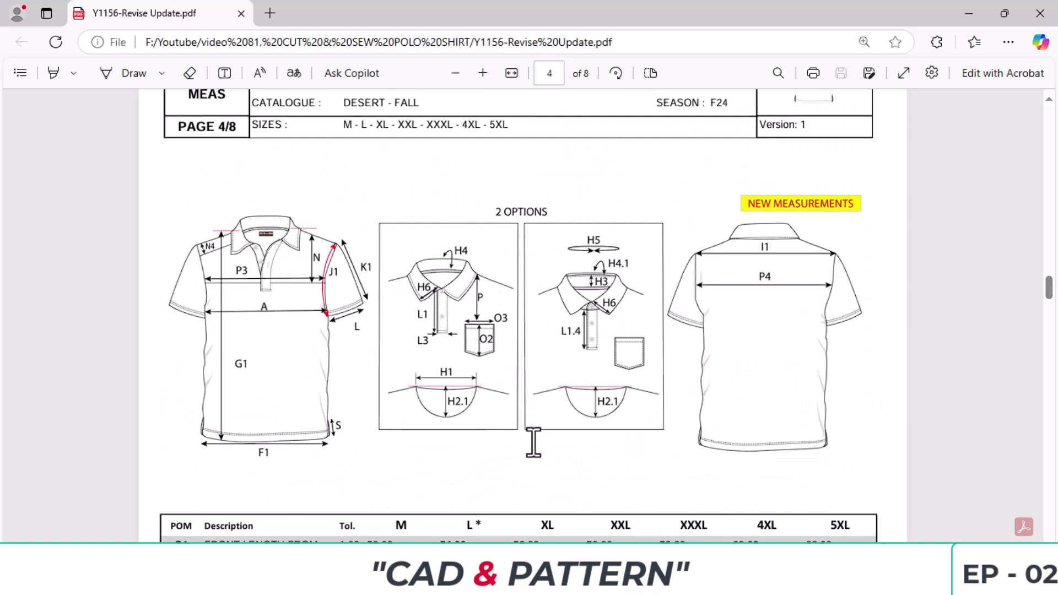
scroll(485, 411, down, 8)
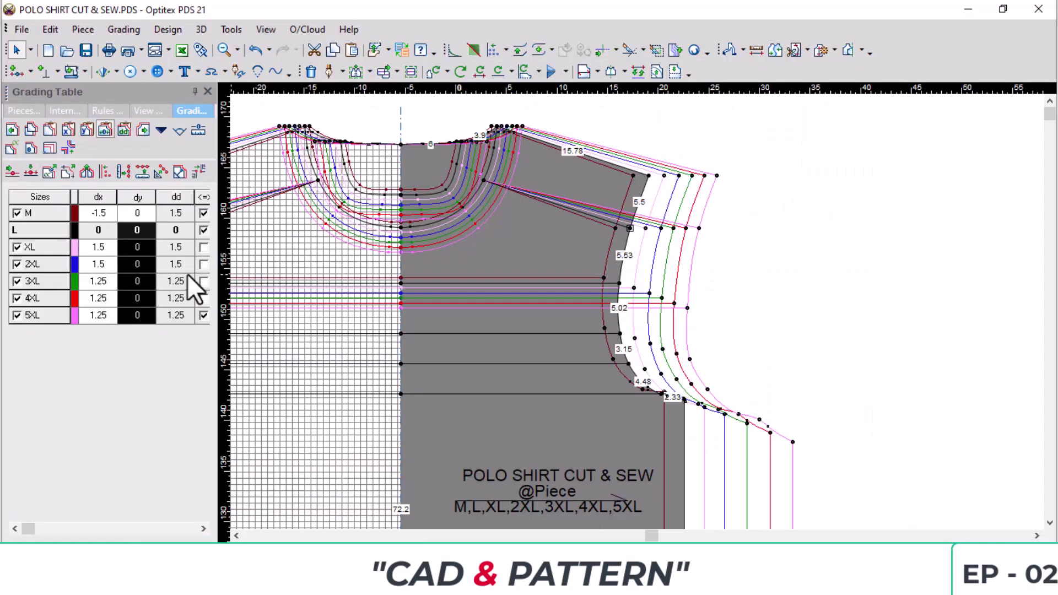
Grade the diagonal seam line's armhole end point with dy 0.5 for M and -0.5 for XL through 5XL.
drag(139, 215, 130, 301)
text(-0.5)
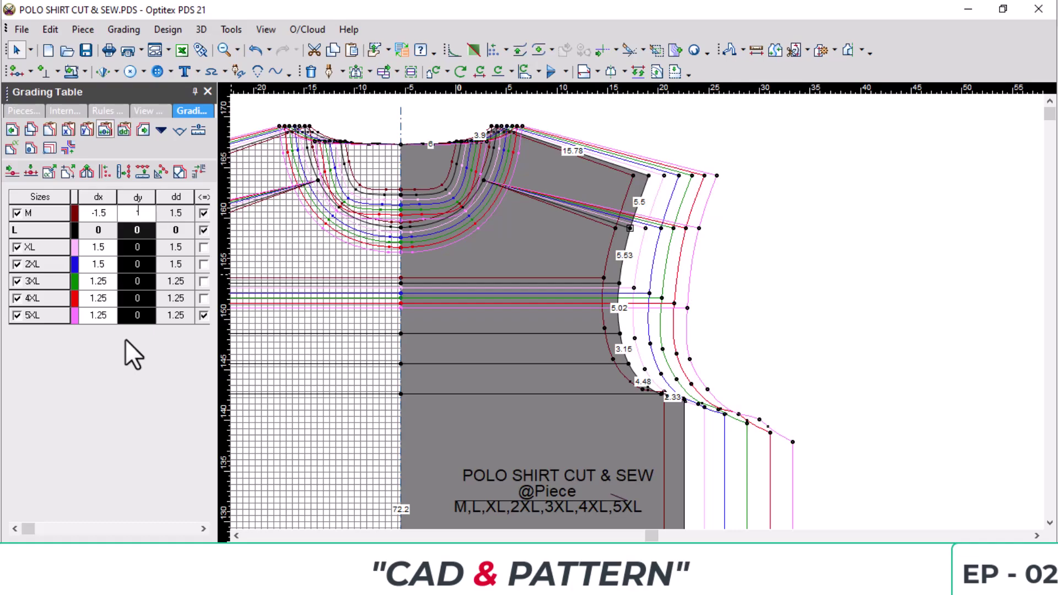
key(Return)
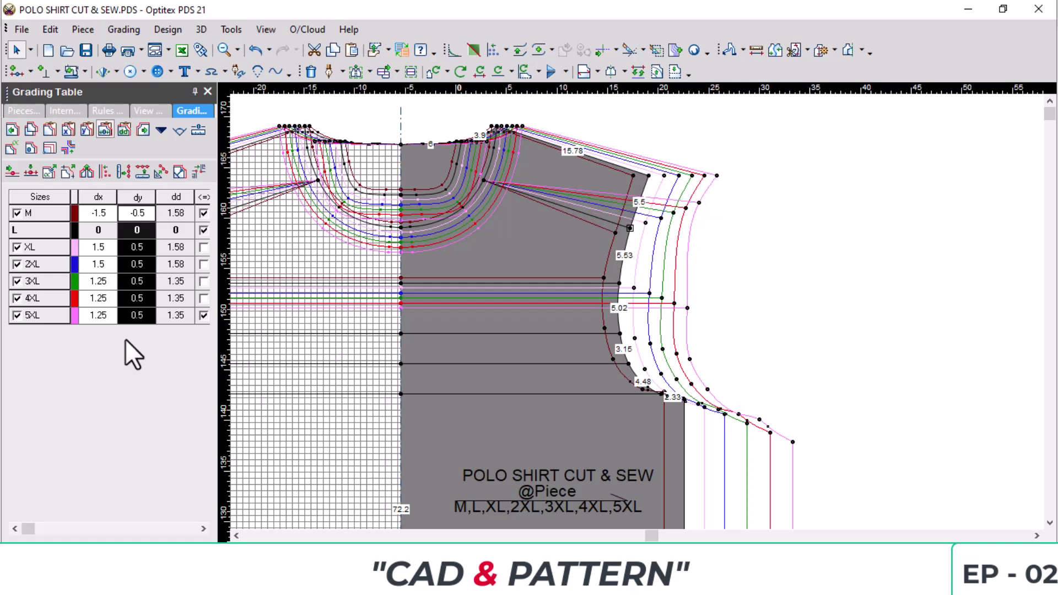
right_click(144, 213)
click(184, 259)
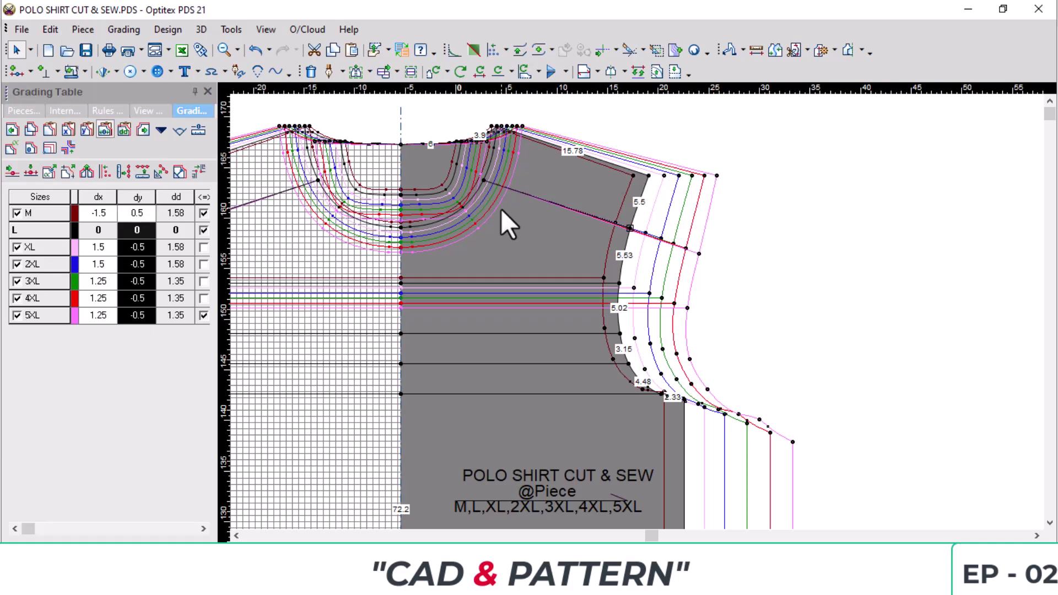
Grade the diagonal seam line's neck-side end point with dy 0.5 for M and -0.5 for XL through 5XL, and save the file.
scroll(639, 316, up, 3)
click(590, 277)
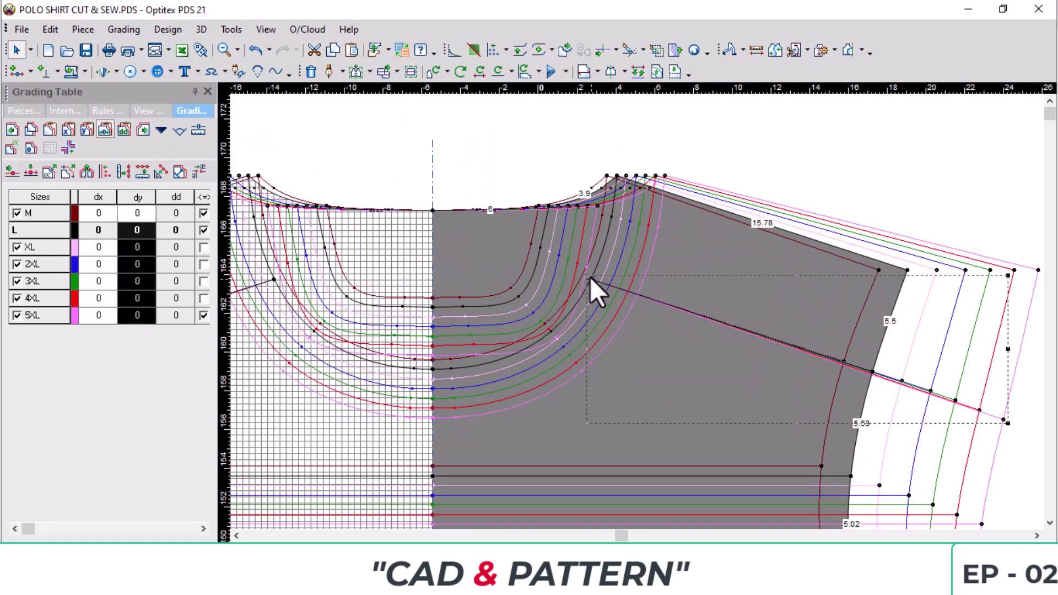
drag(148, 214, 140, 319)
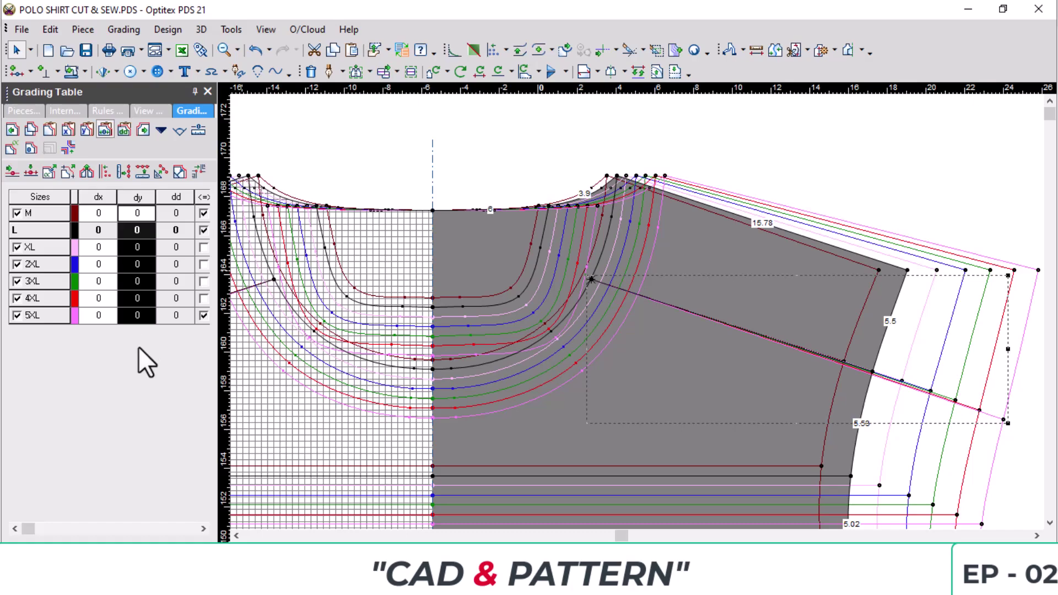
text(.5)
key(Return)
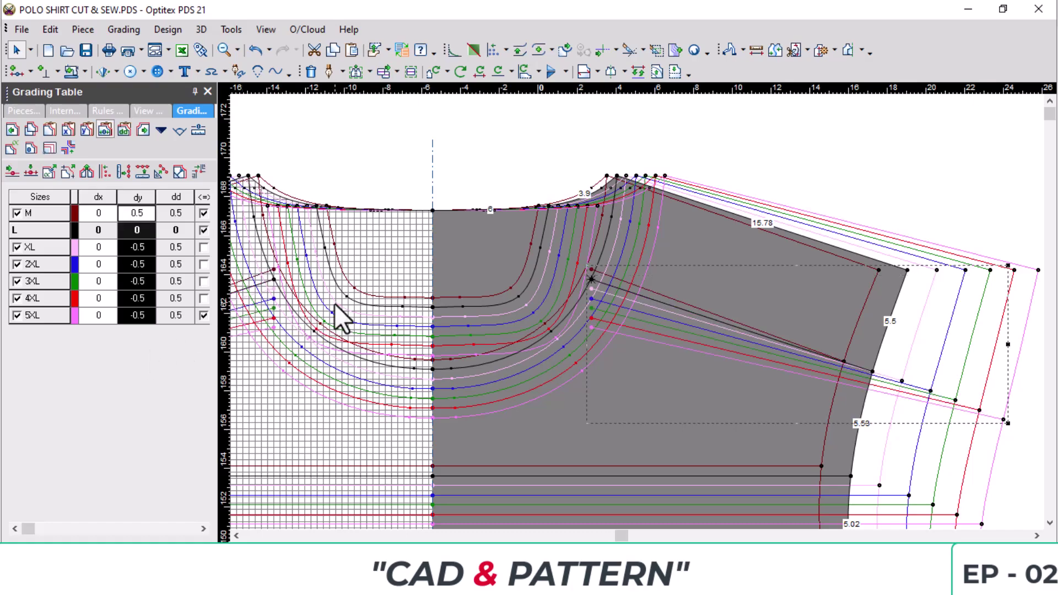
click(89, 53)
click(735, 409)
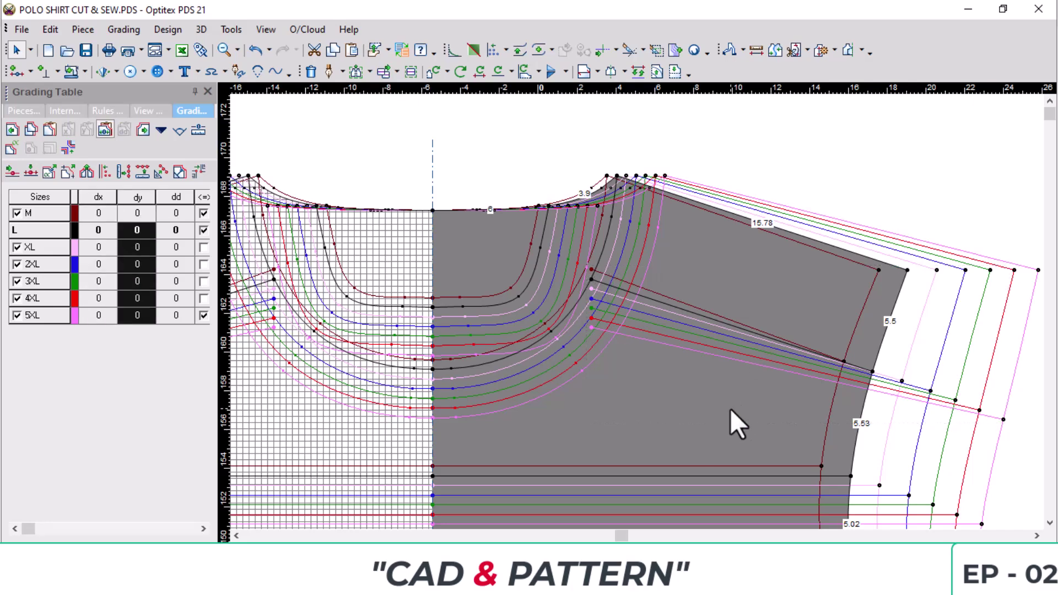
Move size M's lowest armhole curve point near the underarm with grading, by 0.19 horizontally and 0 vertically.
scroll(730, 408, down, 3)
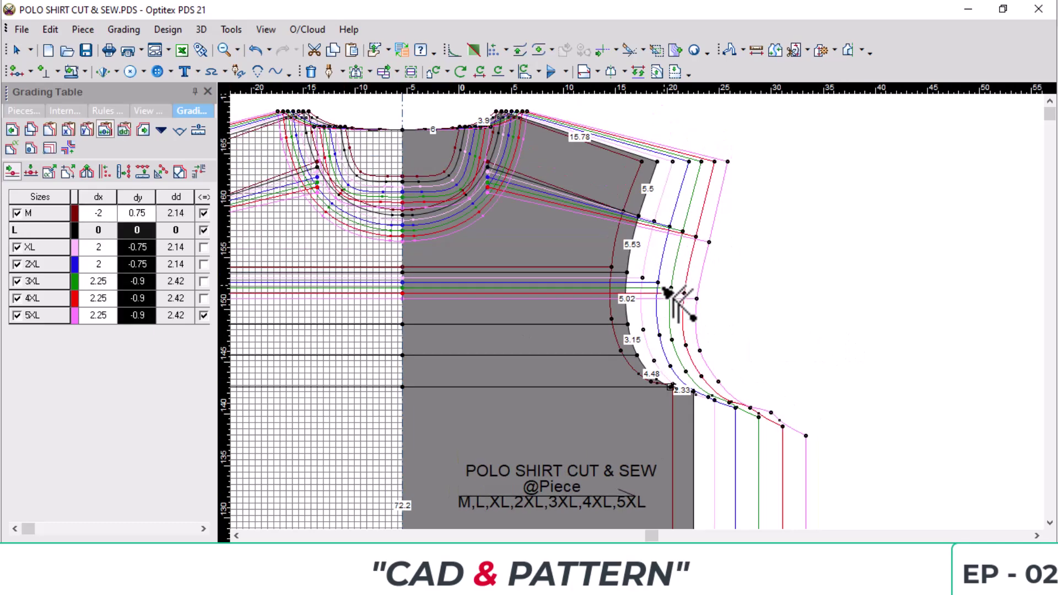
scroll(638, 326, up, 6)
scroll(637, 319, up, 2)
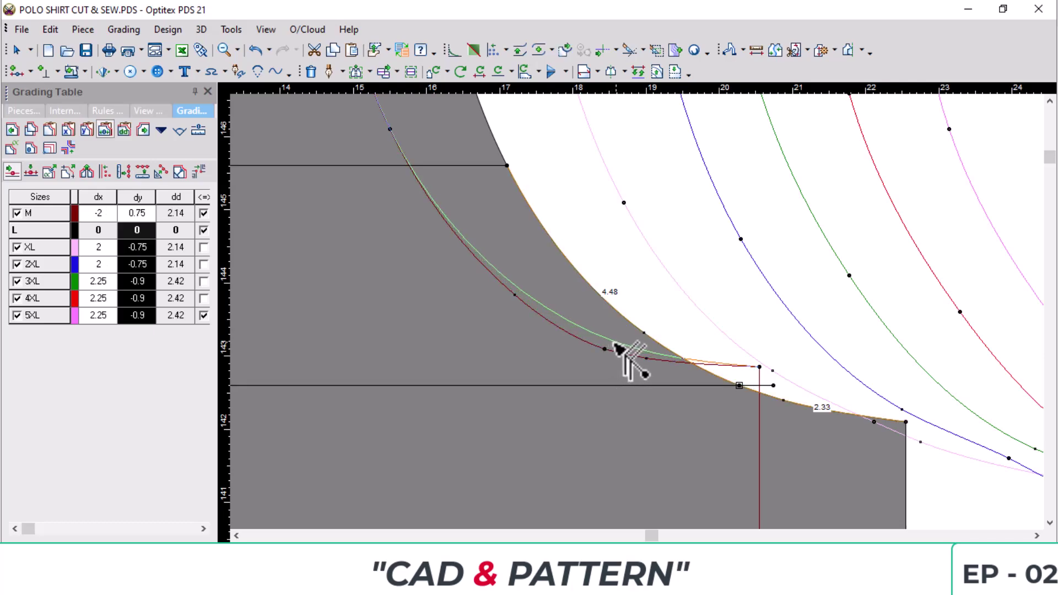
click(617, 341)
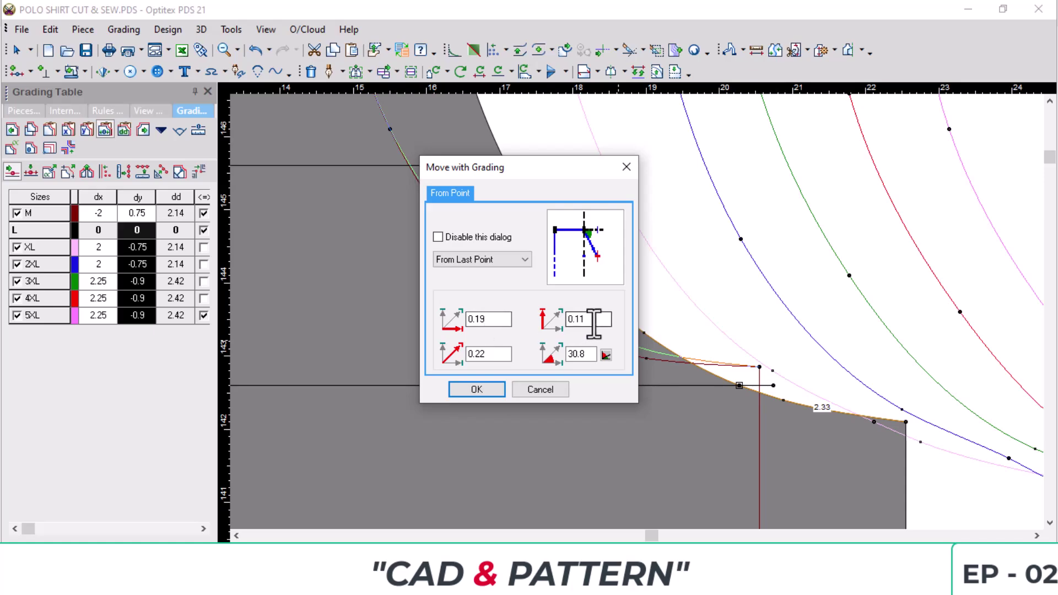
drag(599, 320, 561, 328)
text(0)
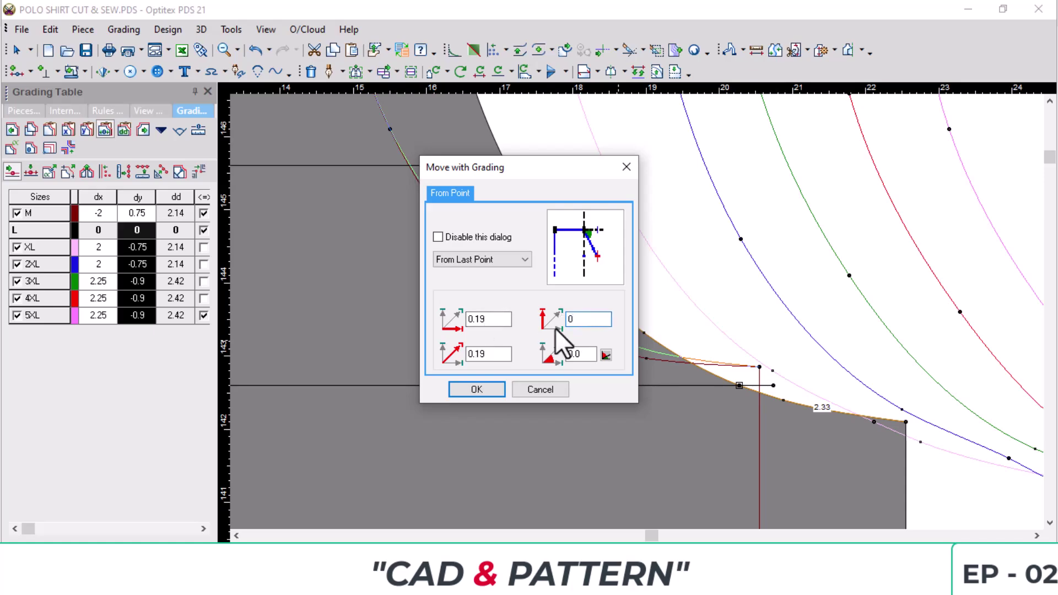
key(Return)
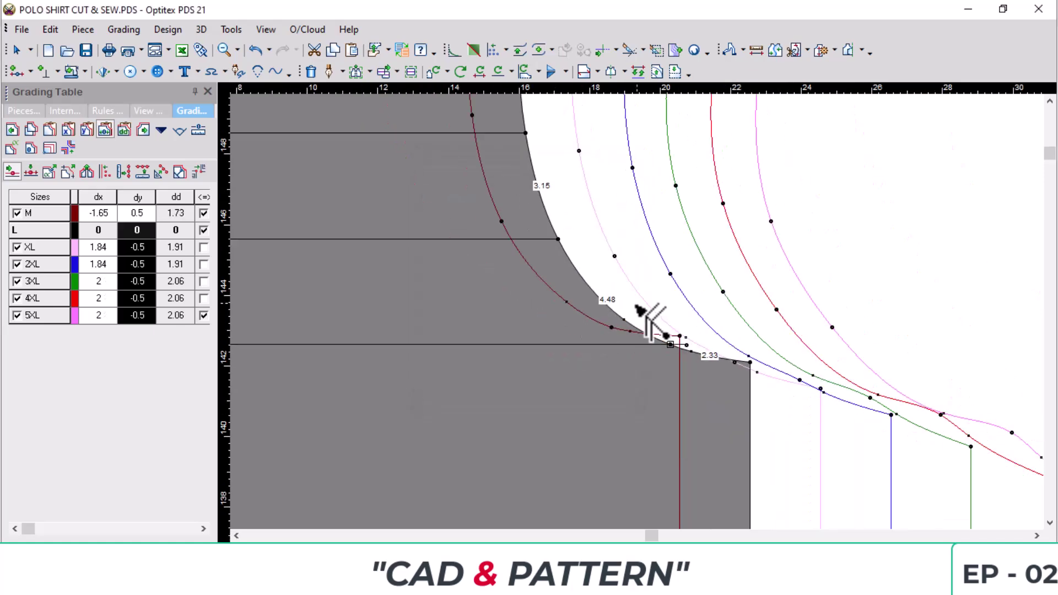
Move size M's armhole point between the 3.15 and 4.48 segments with grading, by 0 horizontally and -0.02 vertically.
scroll(637, 305, up, 4)
scroll(621, 313, down, 4)
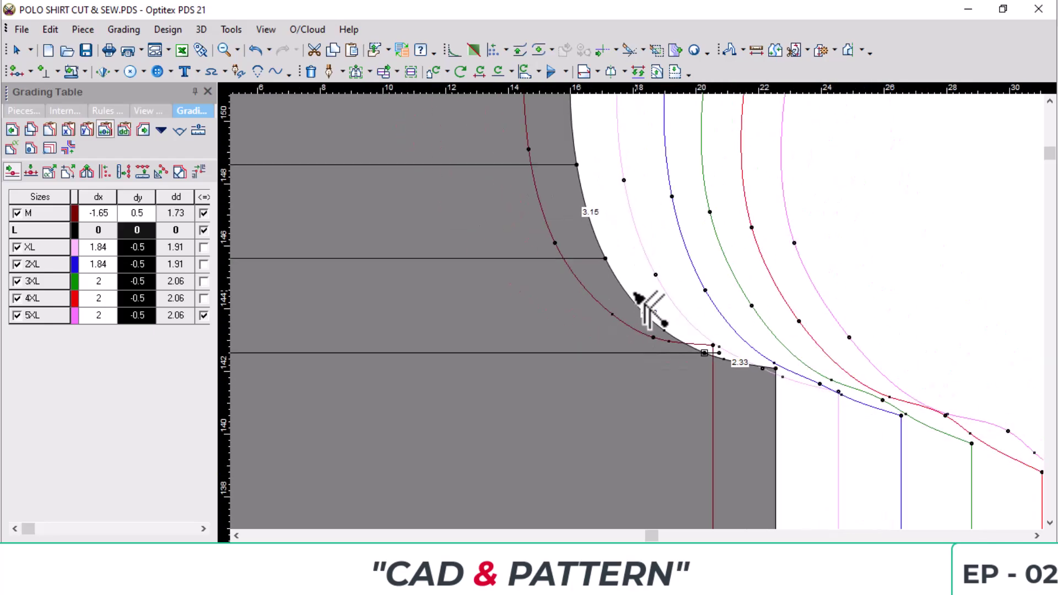
scroll(638, 296, down, 1)
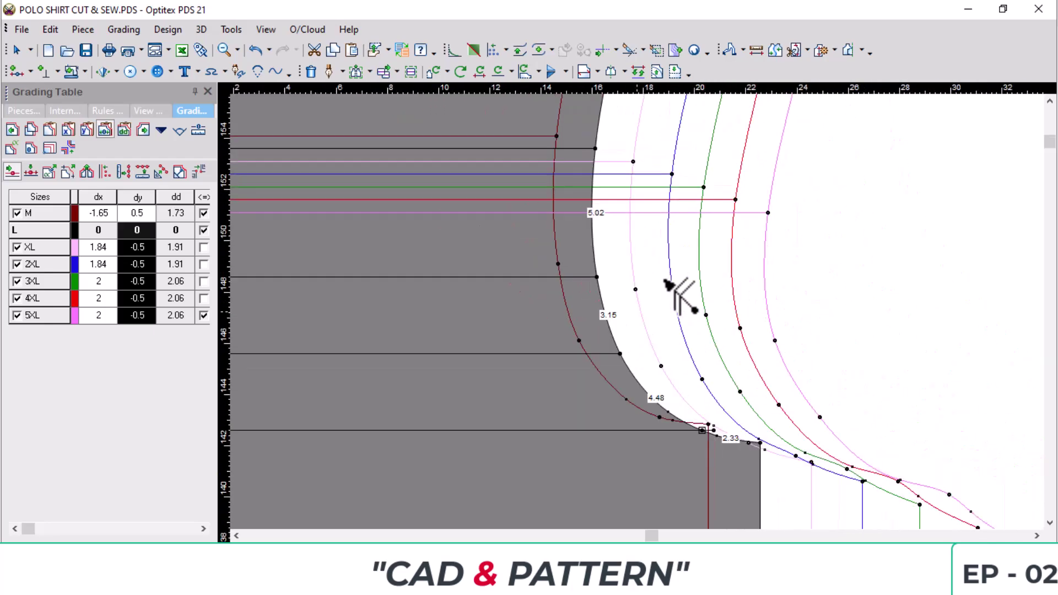
click(578, 344)
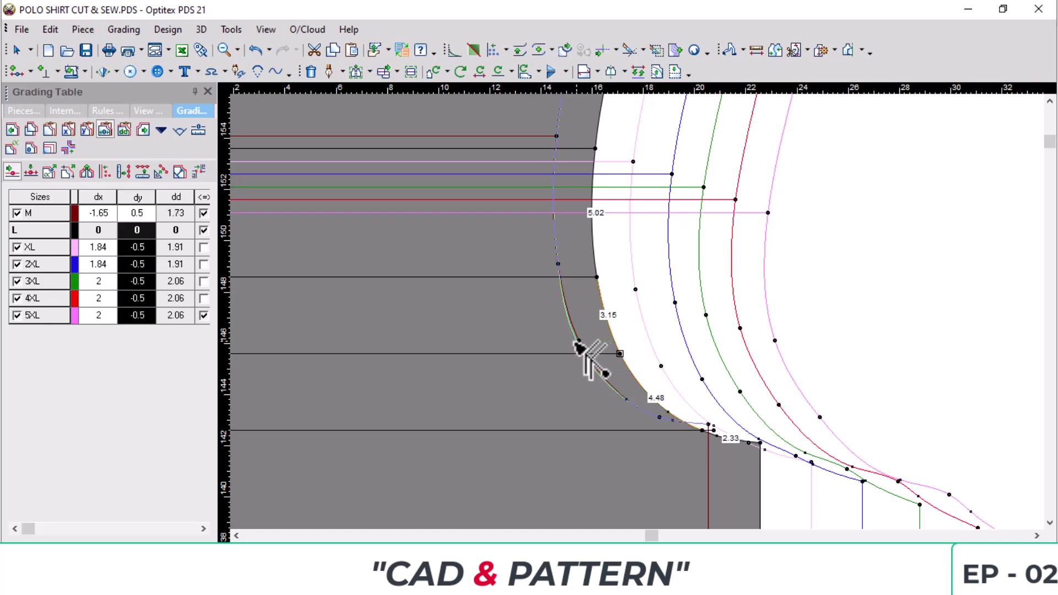
click(578, 346)
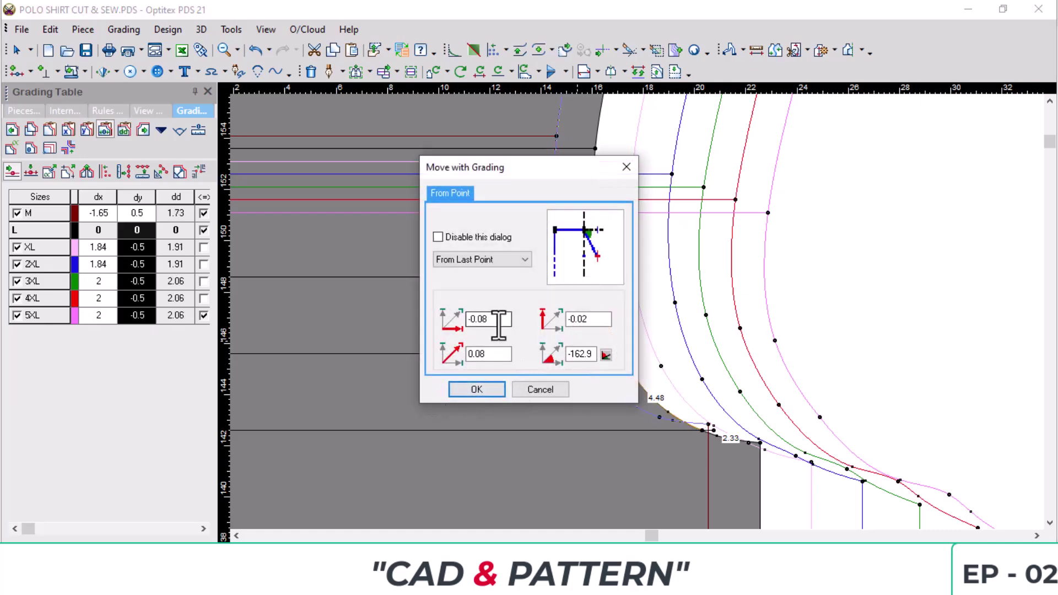
double_click(475, 323)
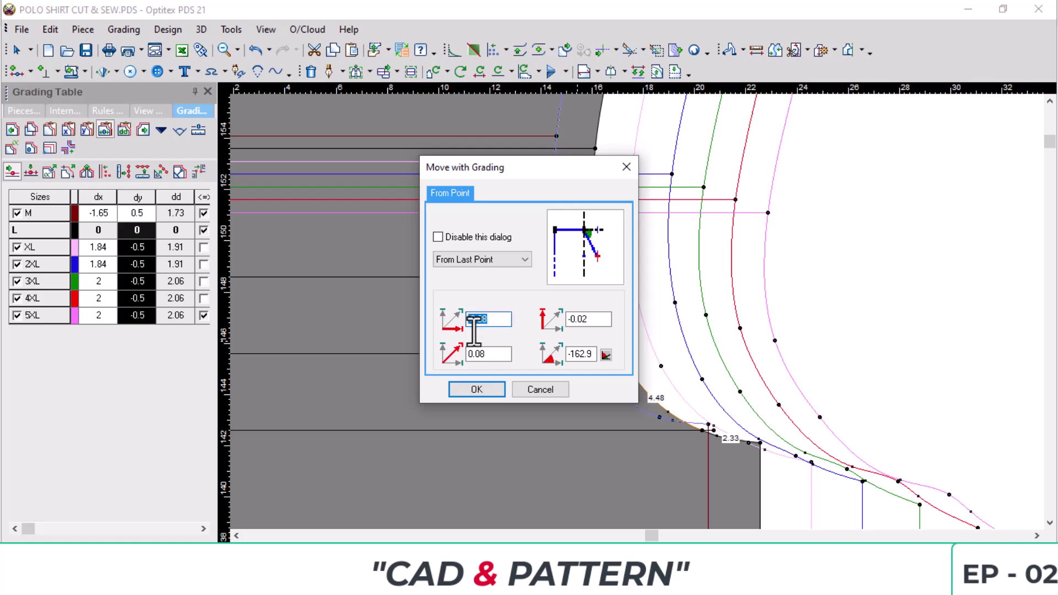
text(0)
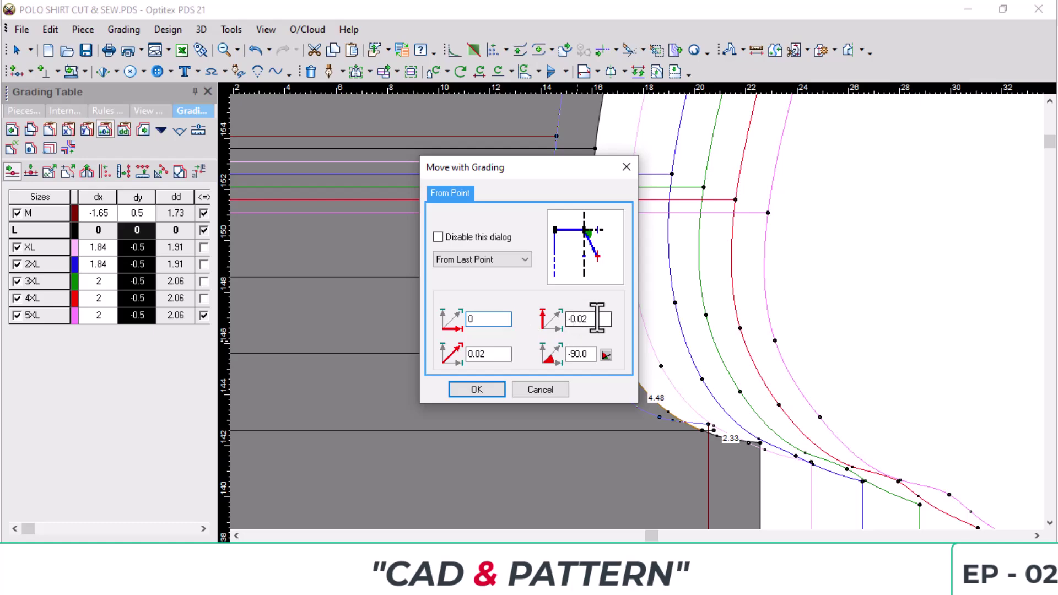
click(474, 386)
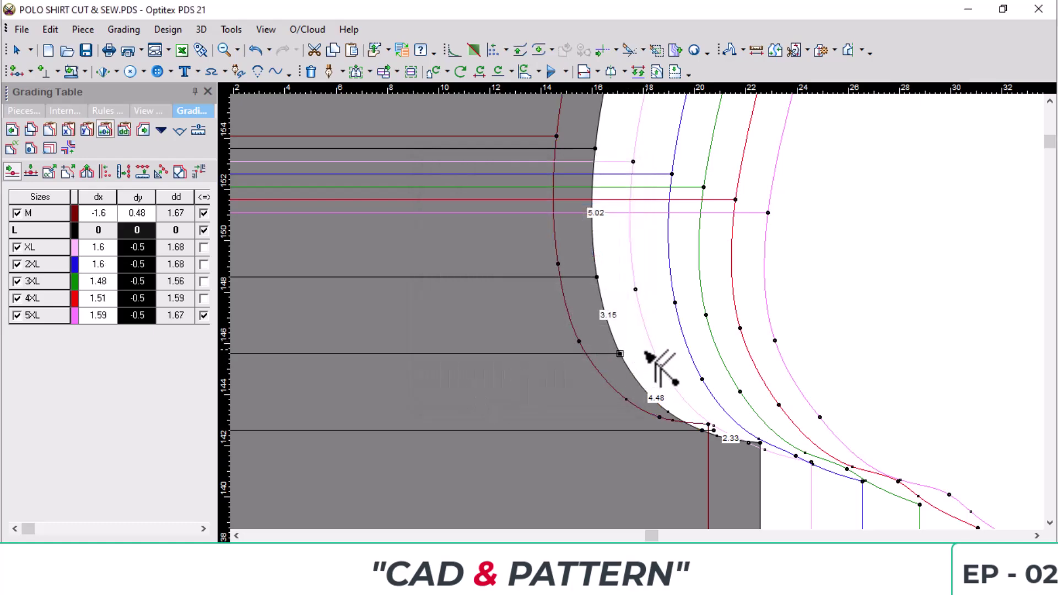
Raise size M's lowest armhole curve point near the underarm with grading, by 0 horizontally and 0.08 vertically.
scroll(653, 347, down, 2)
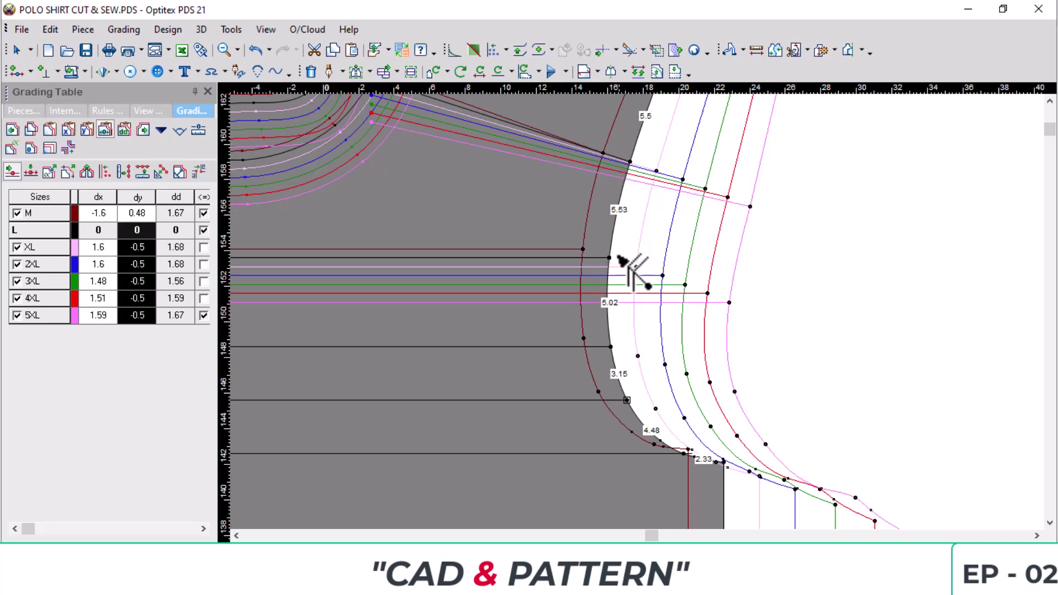
scroll(639, 397, up, 3)
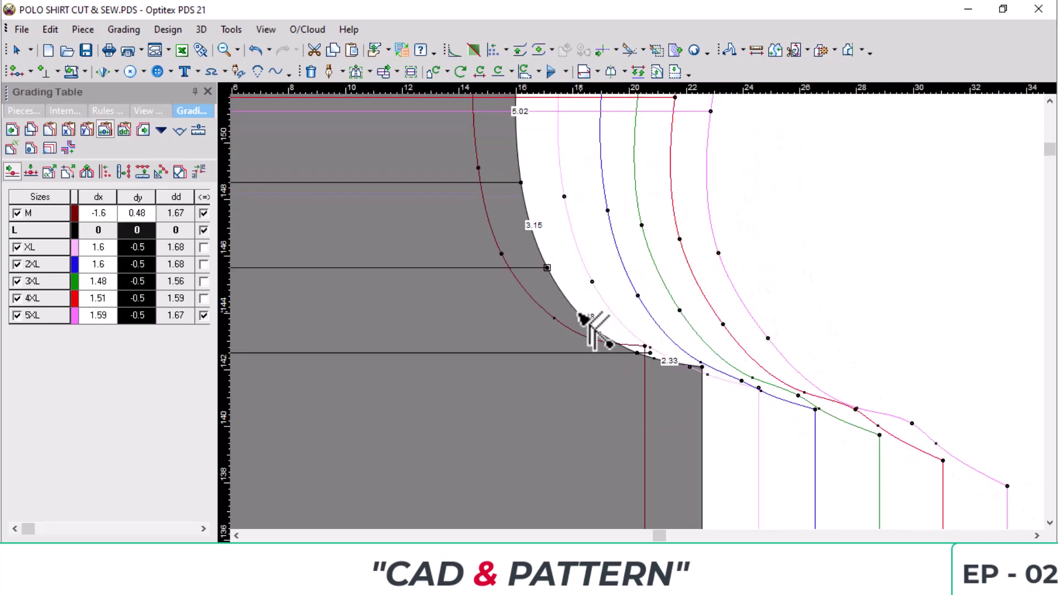
scroll(612, 352, up, 3)
click(640, 333)
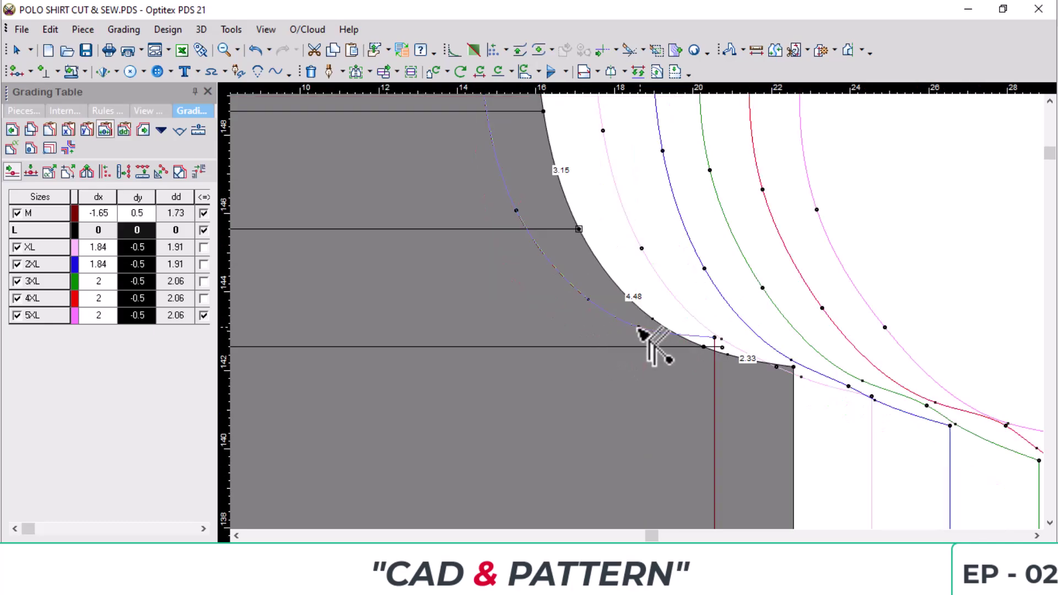
click(650, 336)
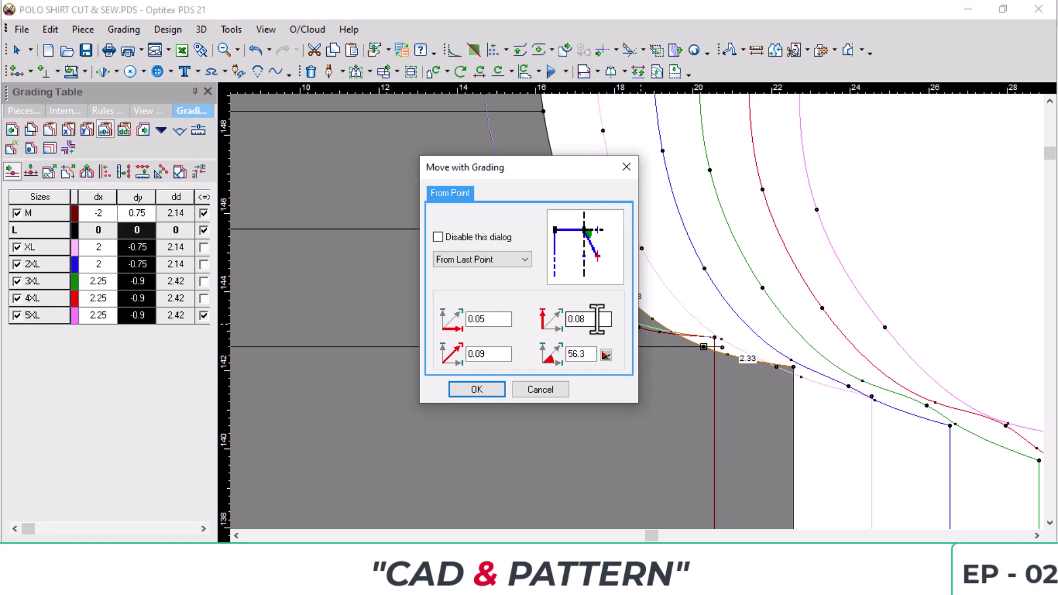
drag(487, 324, 478, 325)
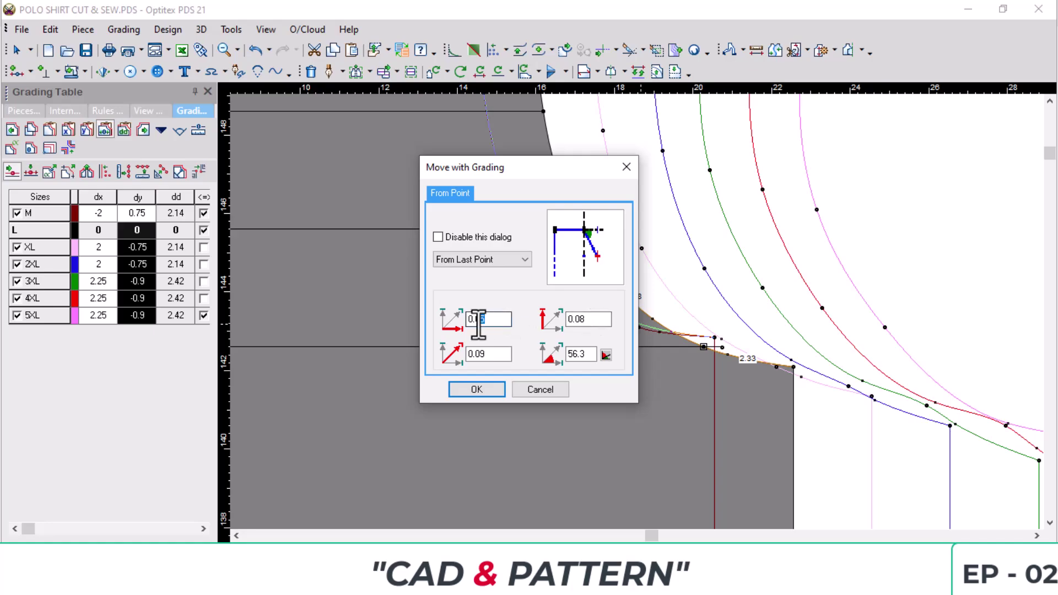
key(Return)
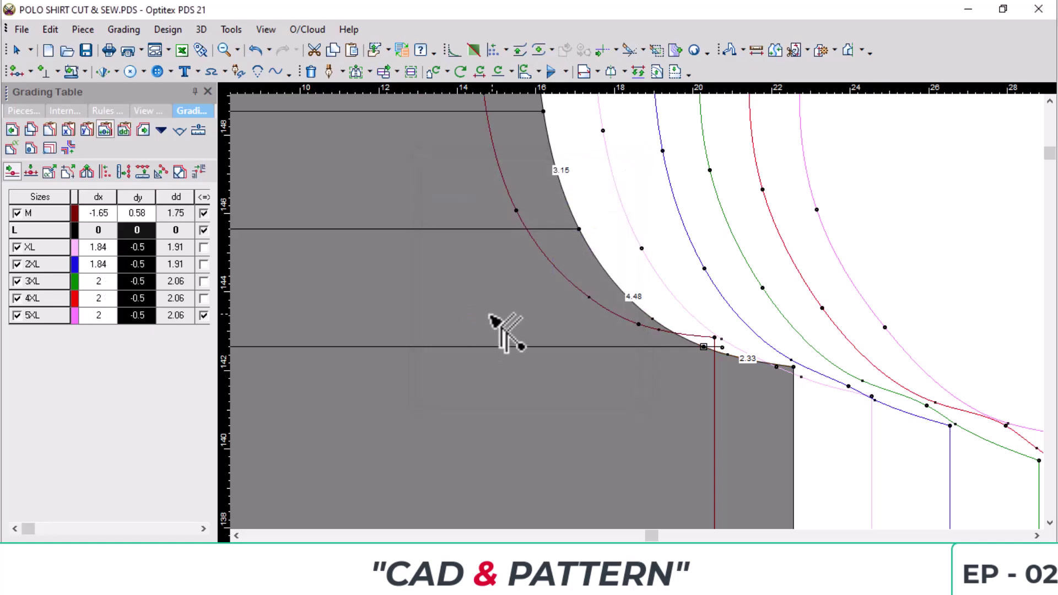
scroll(746, 353, up, 1)
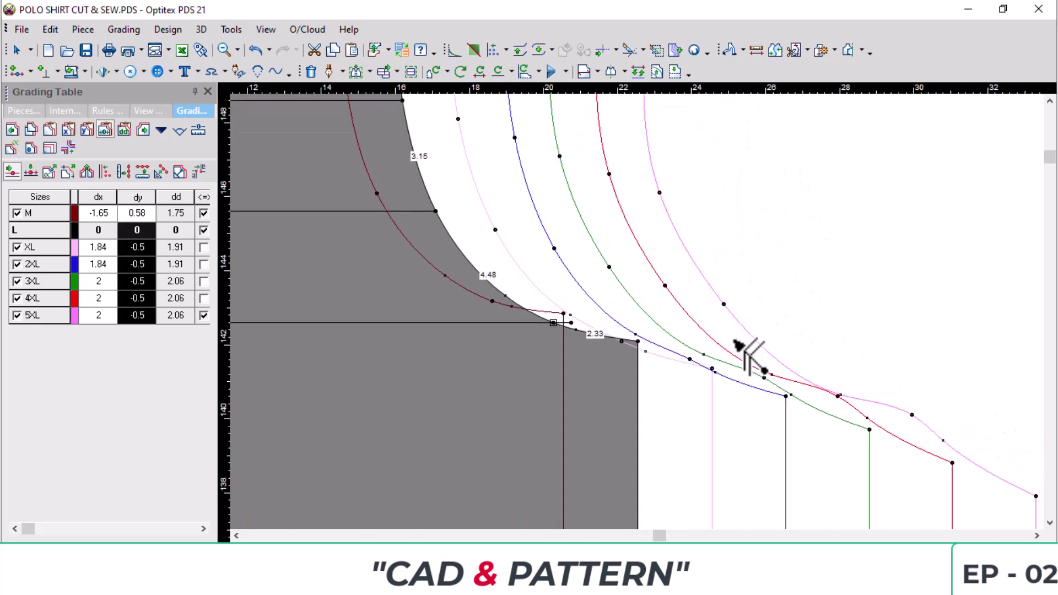
scroll(647, 353, up, 1)
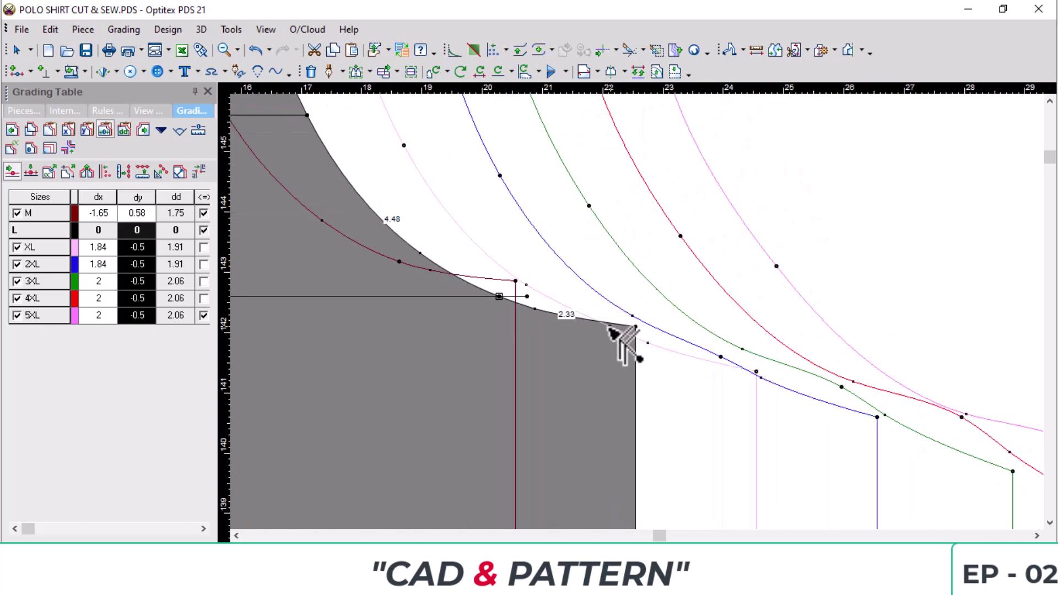
Move size XL's lowest armhole curve point near the underarm with grading, by -0.01 horizontally and 0 vertically.
click(611, 330)
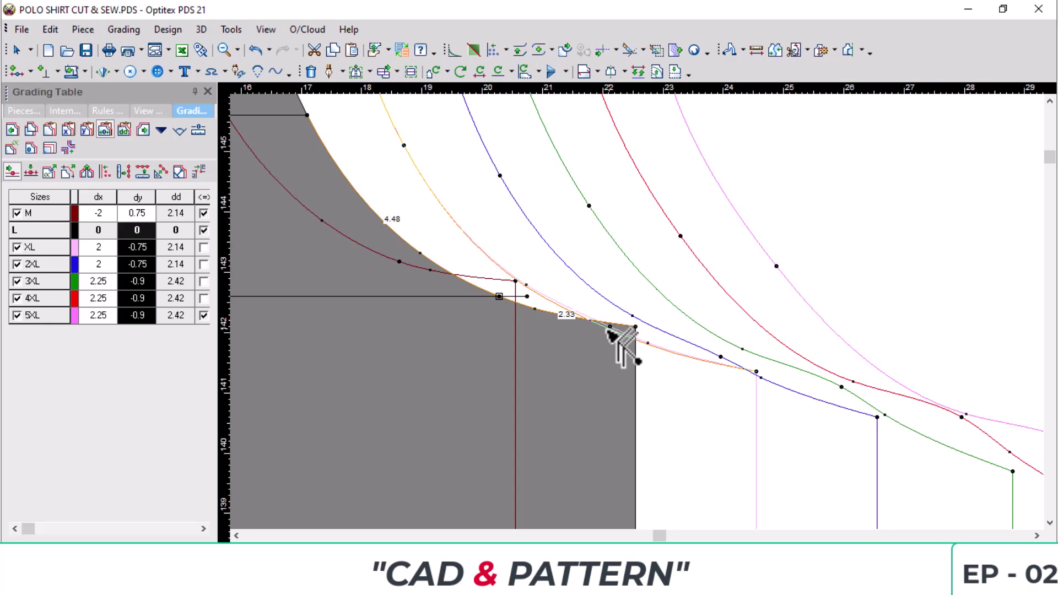
click(607, 330)
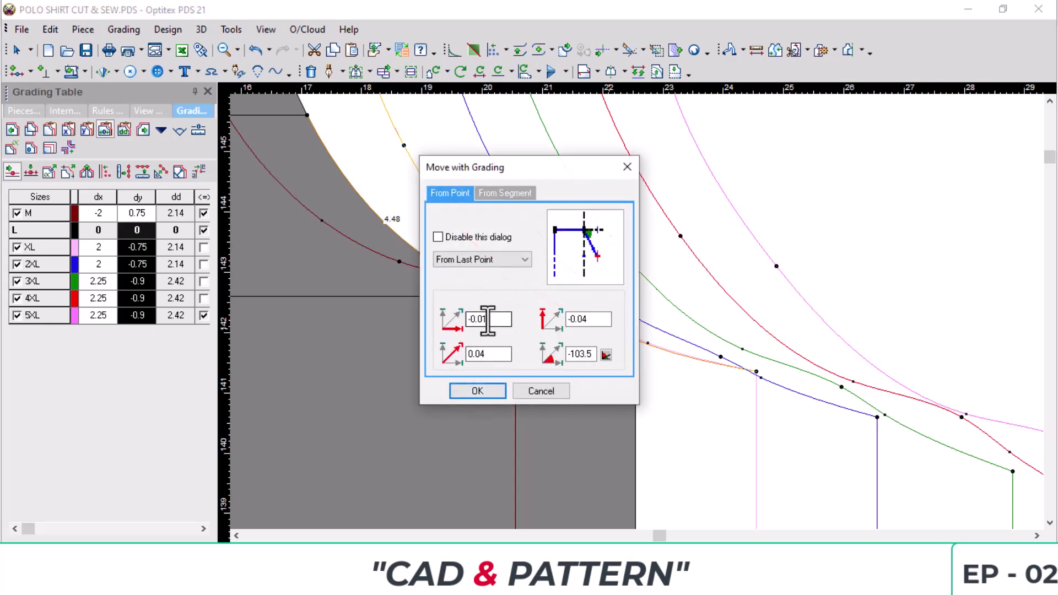
drag(488, 321, 456, 326)
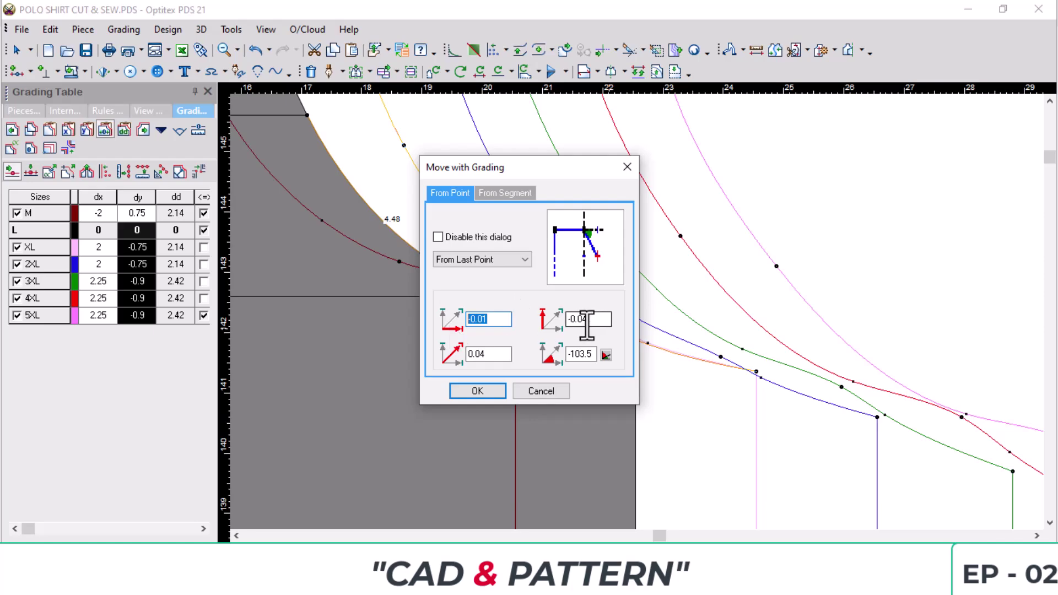
drag(600, 321, 551, 322)
key(Return)
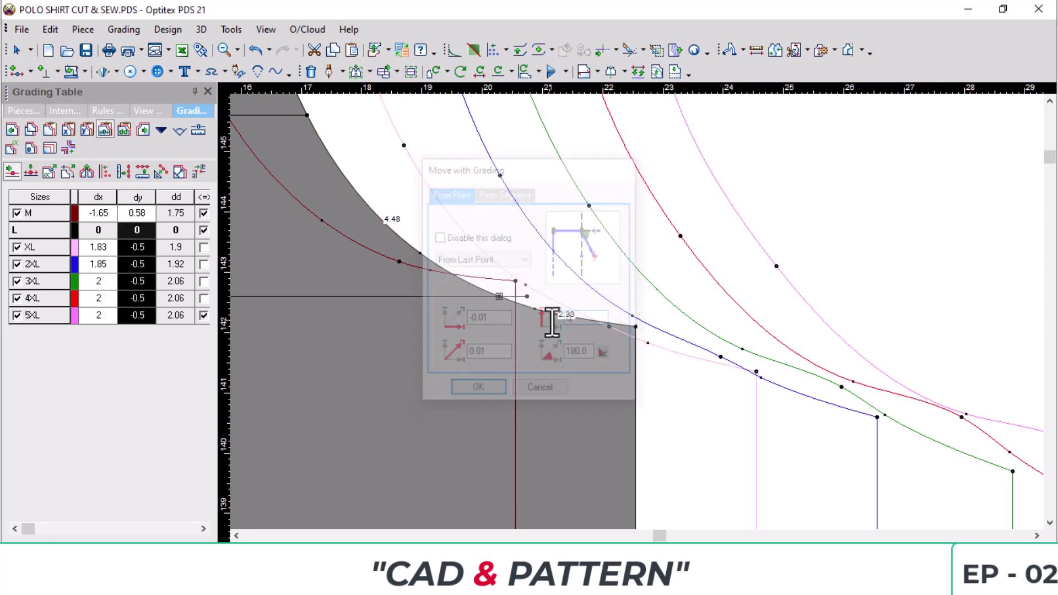
Shift size XL's lowest armhole curve point further inward with grading to a dx of 1.68, without vertical movement.
scroll(624, 311, down, 2)
scroll(634, 309, up, 3)
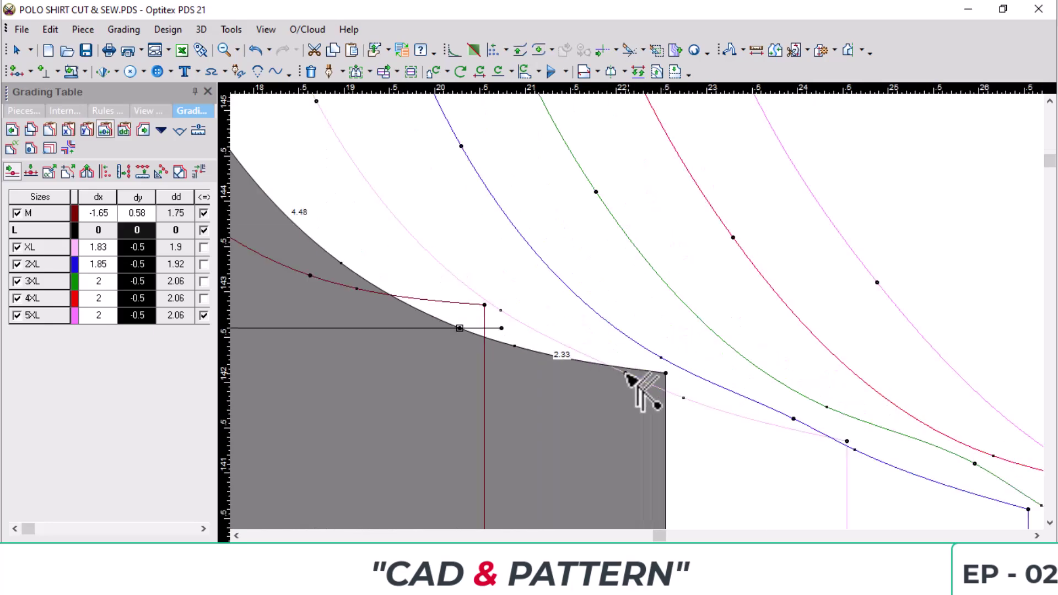
click(627, 373)
click(613, 375)
click(484, 392)
Move size 2XL's lowest armhole curve point near the underarm with grading, by 0 horizontally and -0.08 vertically.
scroll(573, 336, down, 2)
click(671, 339)
click(654, 342)
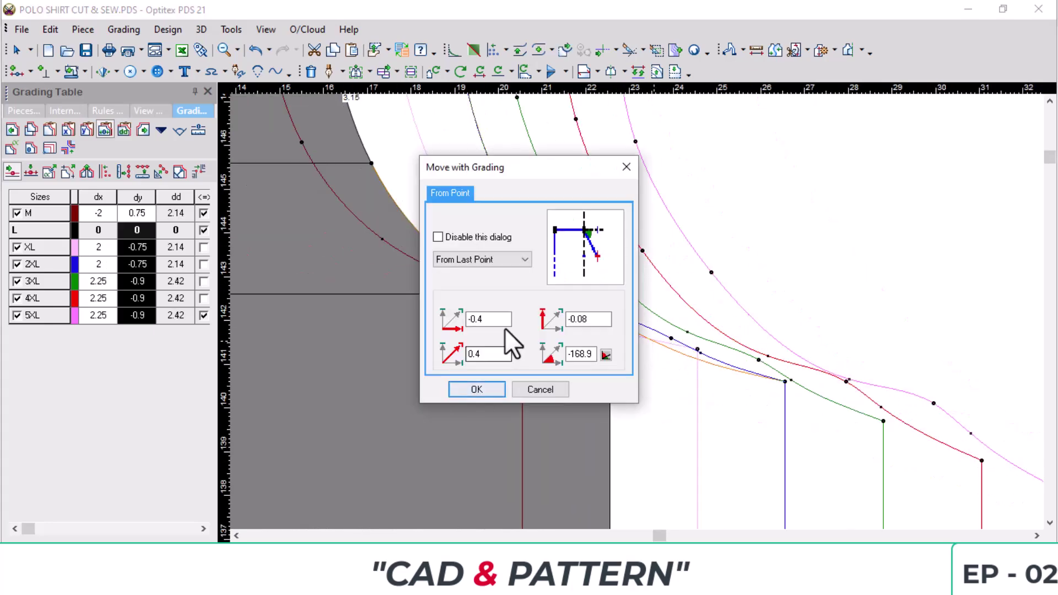
drag(501, 322, 456, 325)
text(0)
key(Return)
Lower size 3XL's armhole point between the 3.15 and 4.48 segments by -0.08 vertically, and its lowest curve point to dy -0.69.
scroll(618, 309, down, 5)
scroll(639, 350, up, 3)
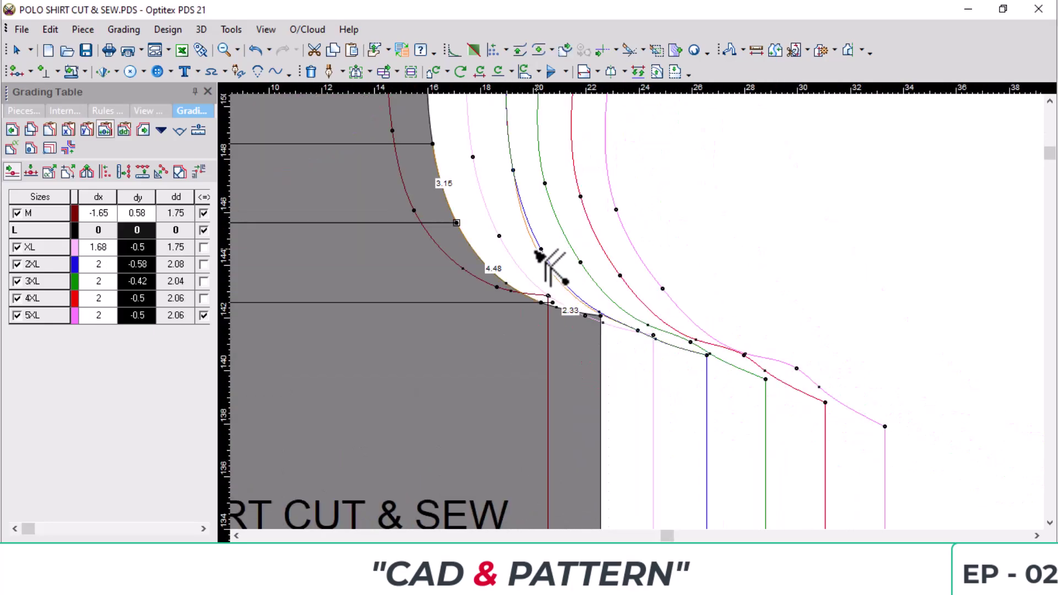
click(548, 255)
drag(468, 167, 832, 146)
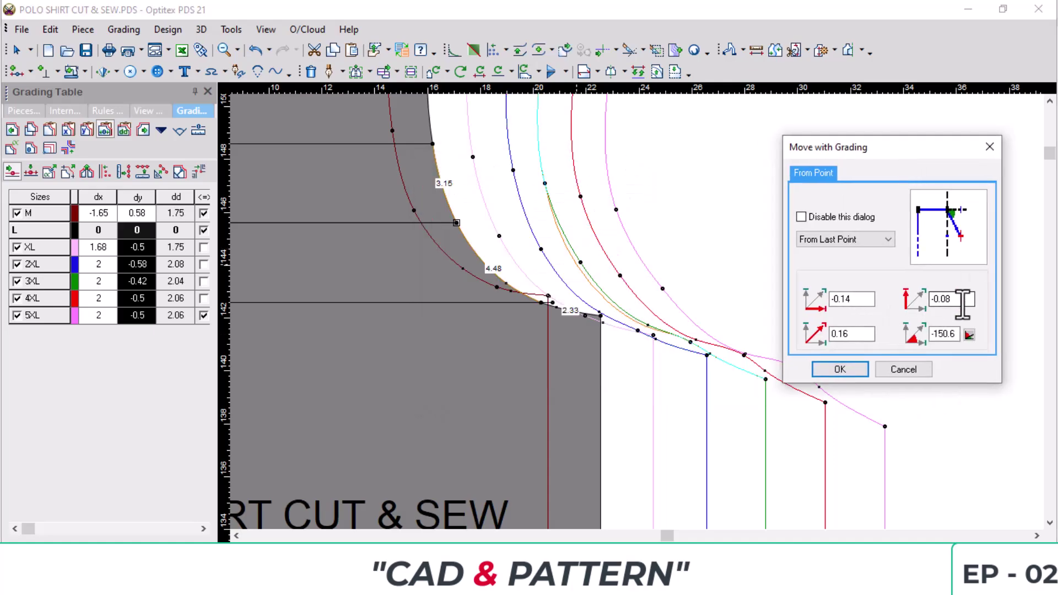
key(Return)
click(706, 355)
key(Return)
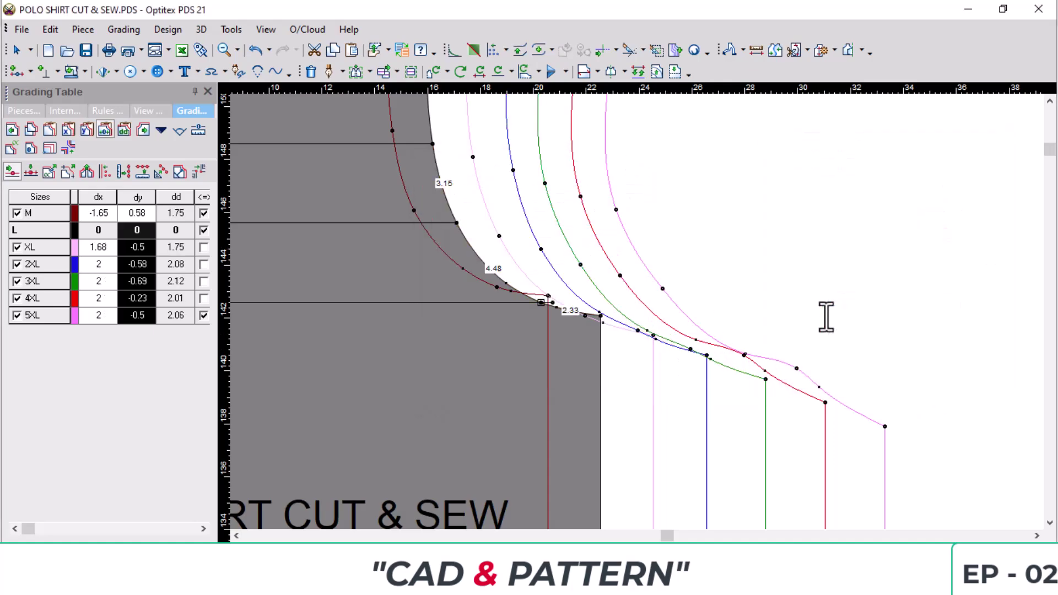
Shift size 3XL's lowest armhole point inward to dx 1.35, and its point between 3.15 and 4.48 by -0.2 horizontally and 0 vertically.
click(594, 281)
click(858, 377)
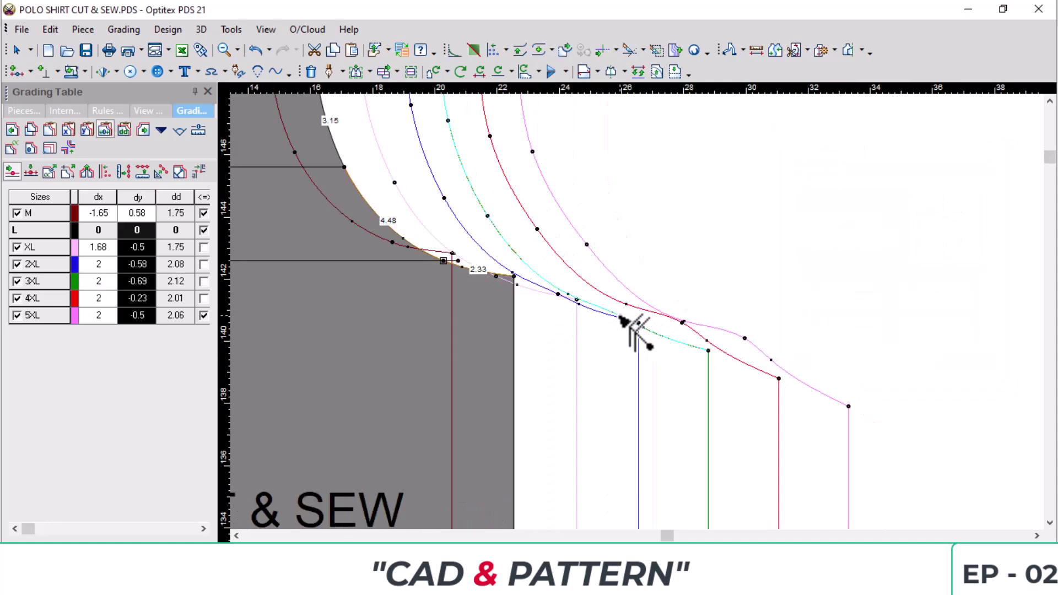
click(626, 341)
key(Tab)
key(Return)
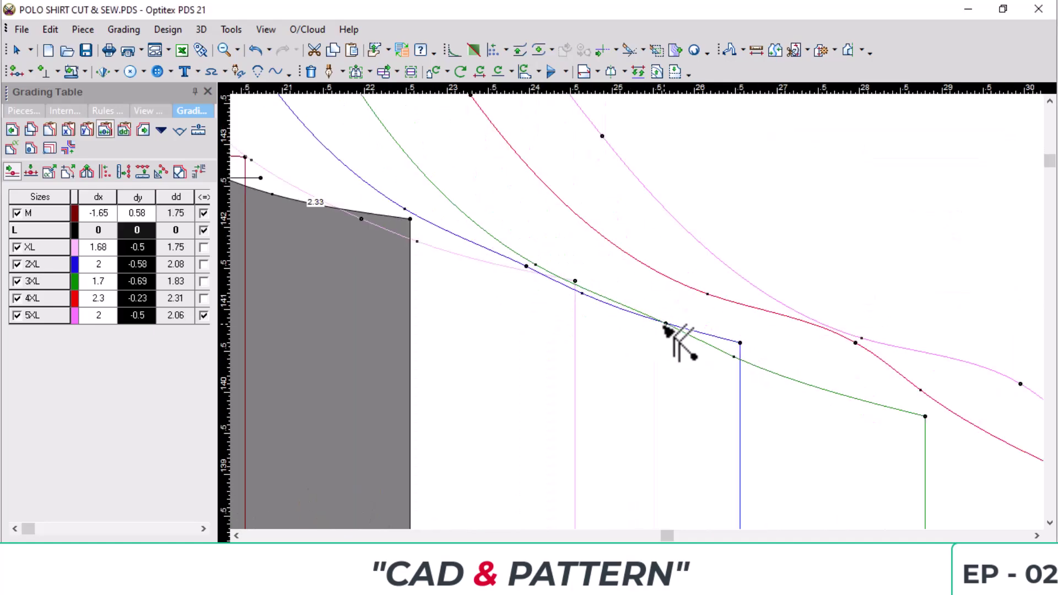
click(615, 316)
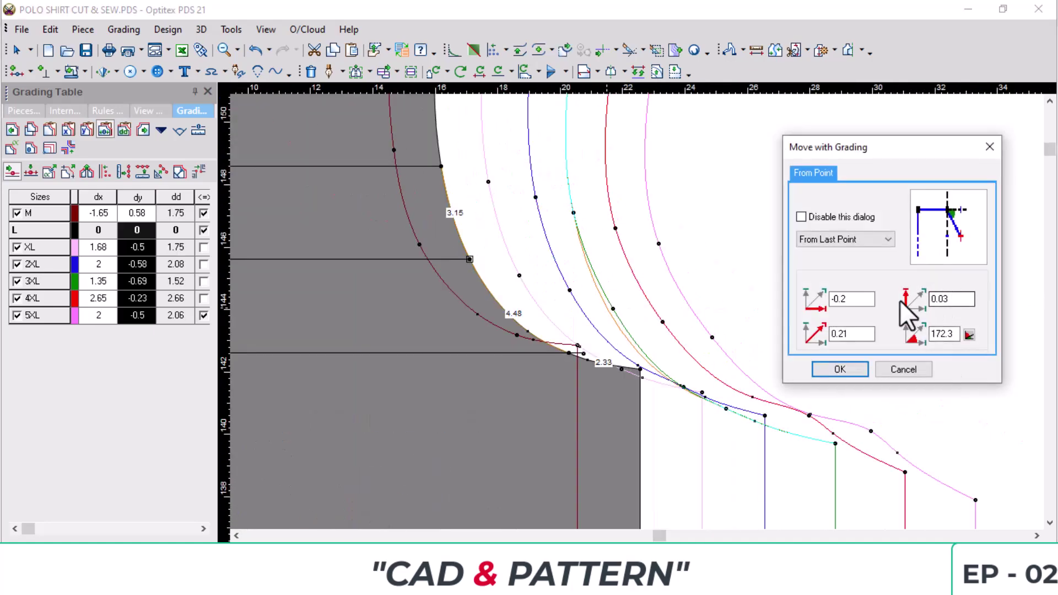
key(Return)
Lower size 4XL's lowest armhole curve point with grading, by 0 horizontally and -0.74 vertically.
click(793, 441)
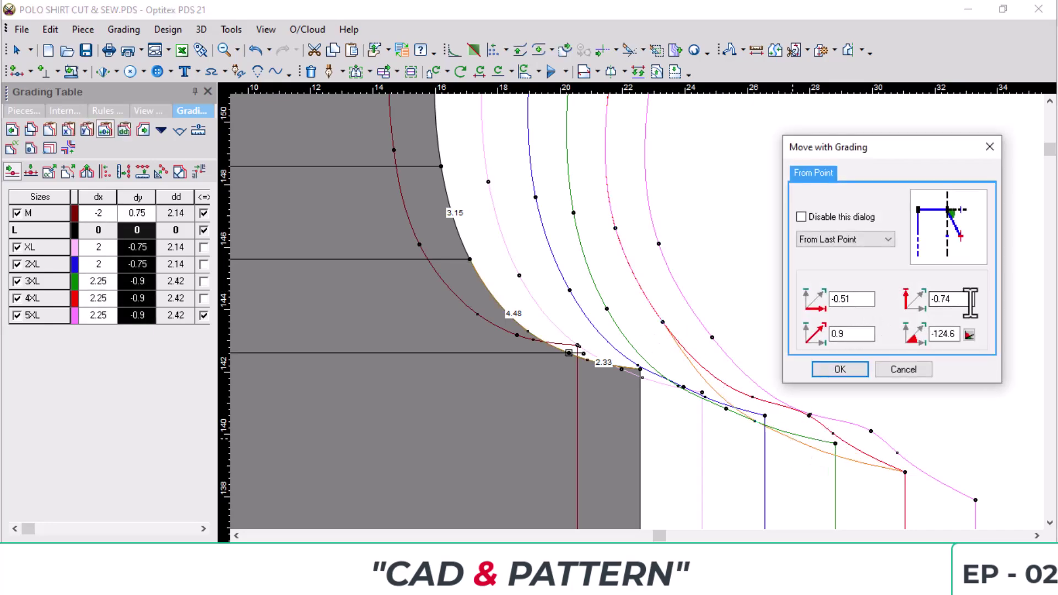
text(0)
key(Return)
Shift size 4XL's armhole point between the 3.15 and 4.48 segments inward horizontally only, and its lowest curve point to dx 2.36.
click(661, 326)
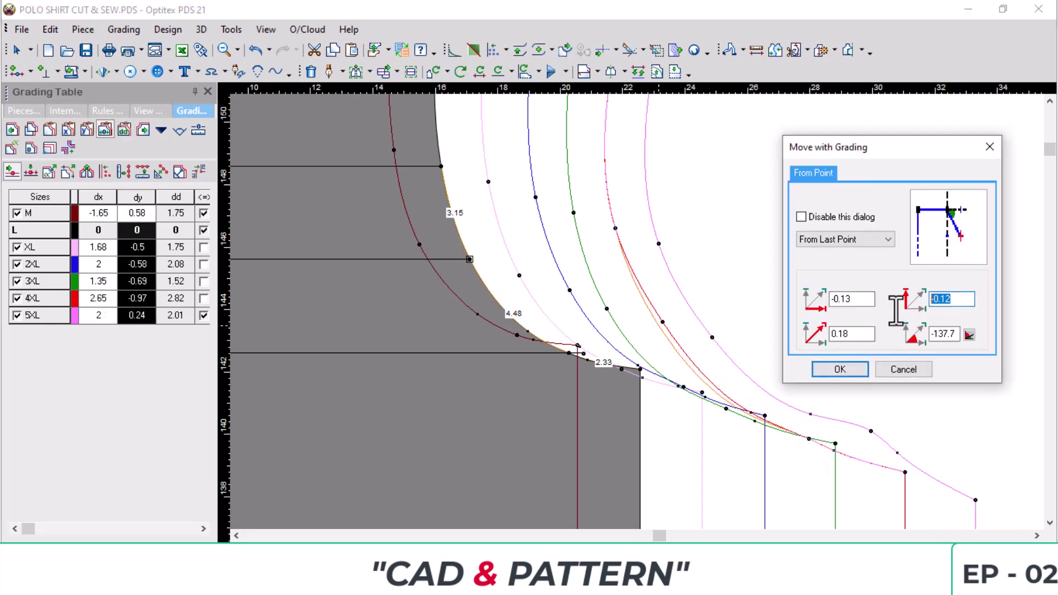
key(Return)
click(808, 440)
key(Return)
click(808, 441)
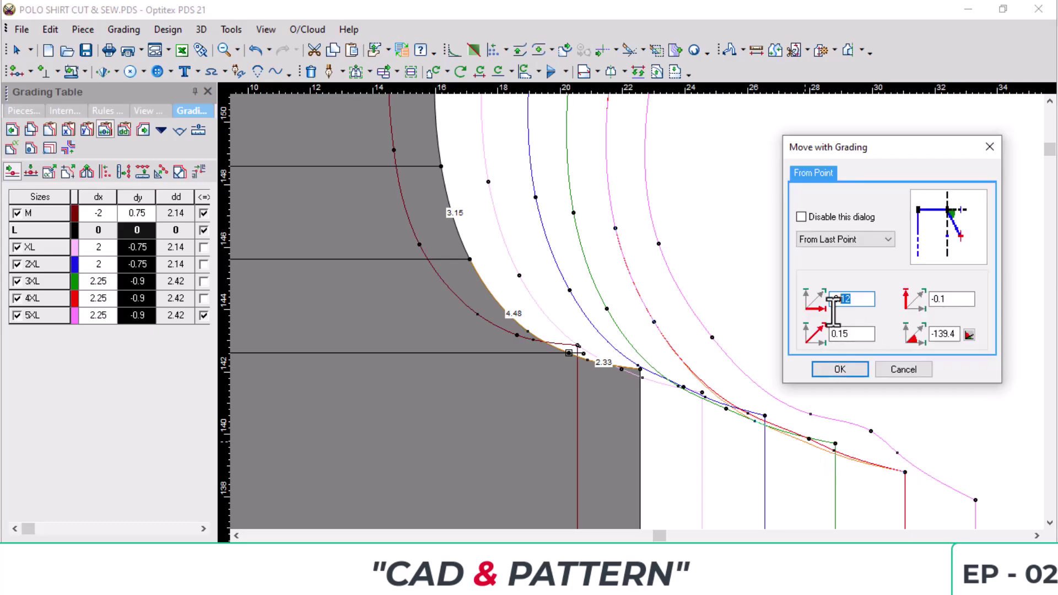
key(Return)
click(805, 440)
key(Return)
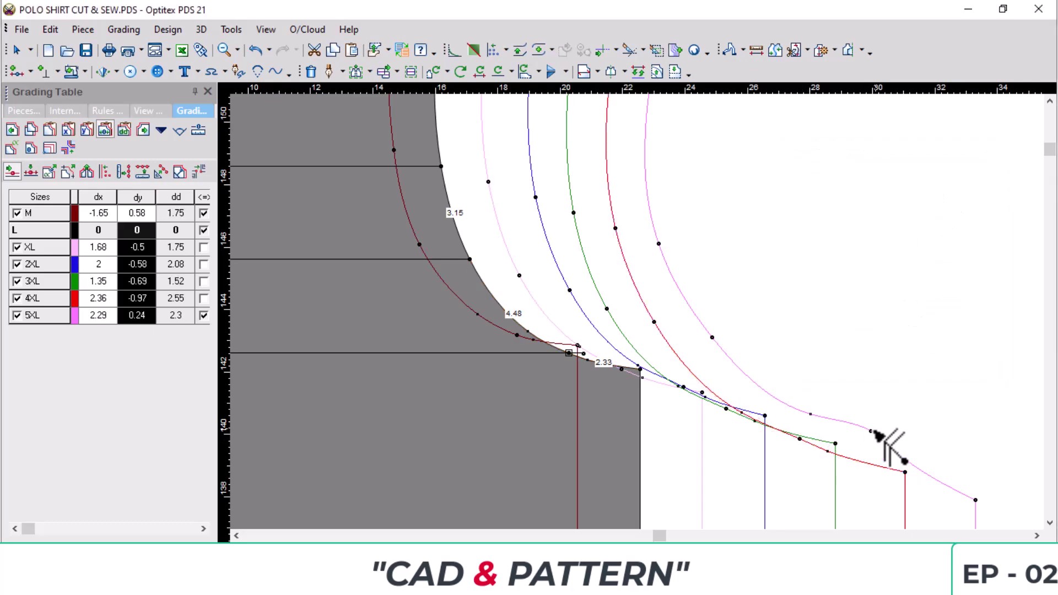
Shift size 5XL's lowest armhole point inward to dx 1.66, and its point between 3.15 and 4.48 by -0.21 horizontally and 0 vertically.
click(871, 431)
key(Return)
click(707, 351)
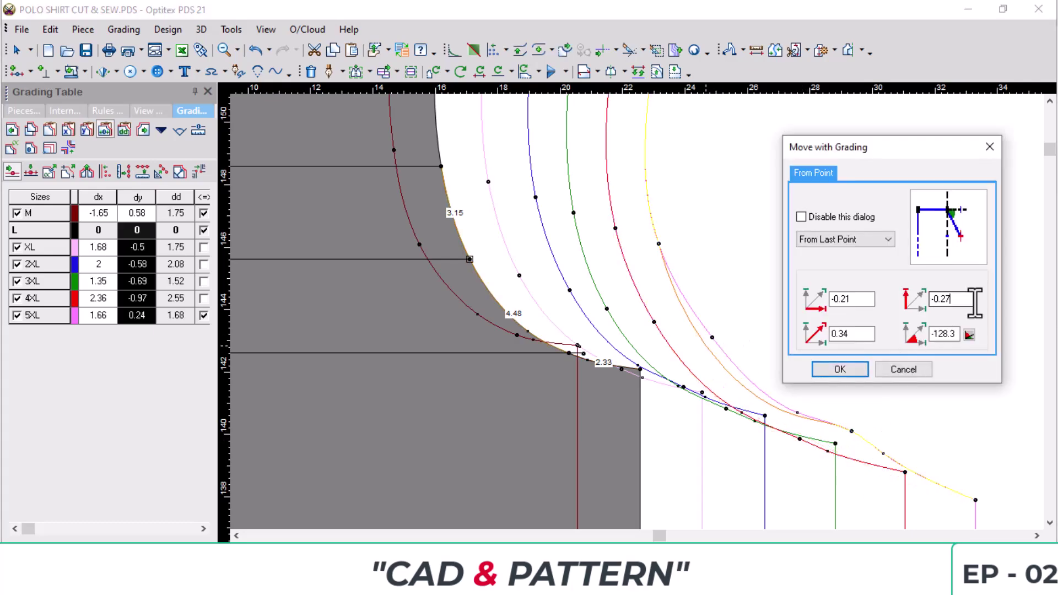
key(Return)
Move size 5XL's armhole point between 5.53 and 5.02 by 0.18 horizontally, and its point between 3.15 and 4.48 to dx 1.51.
scroll(642, 279, up, 5)
click(623, 340)
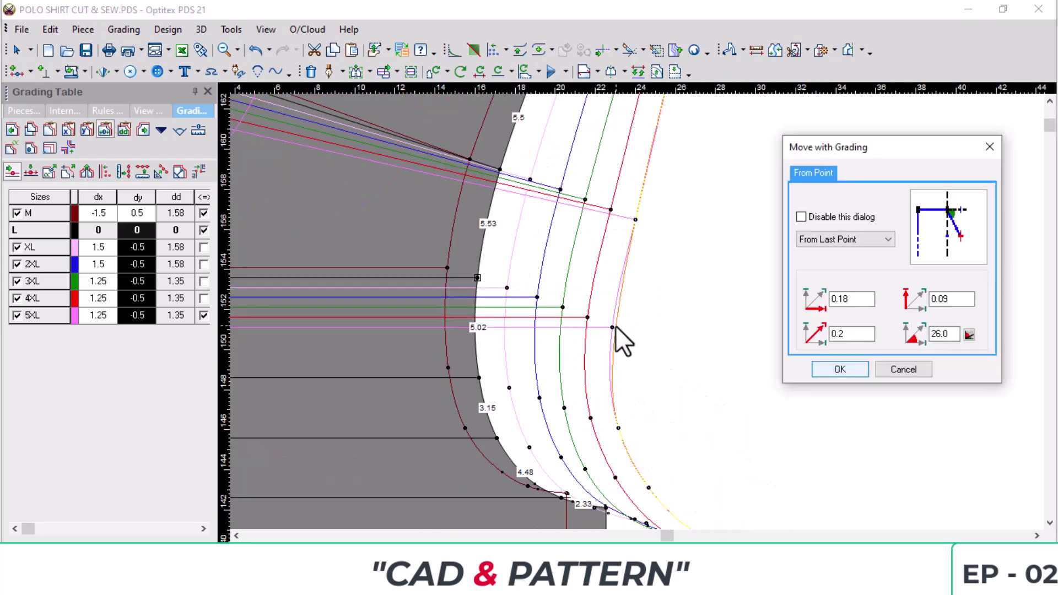
key(Return)
scroll(619, 311, down, 3)
click(618, 313)
key(Return)
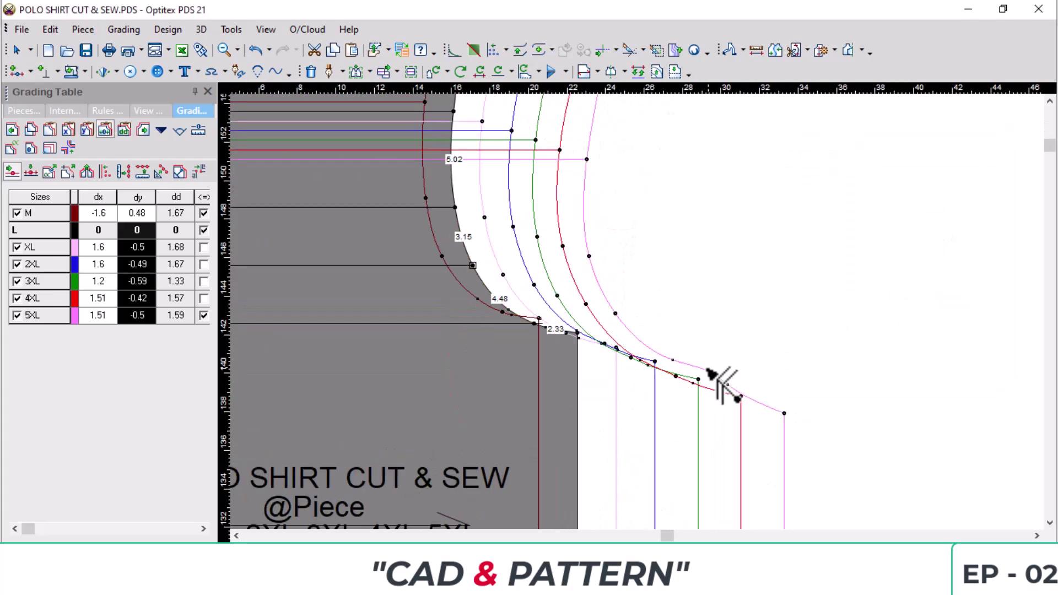
Shift size 5XL's lowest armhole curve point inward horizontally, and nudge its point between the 3.15 and 4.48 segments slightly inward.
click(708, 371)
key(Return)
click(703, 378)
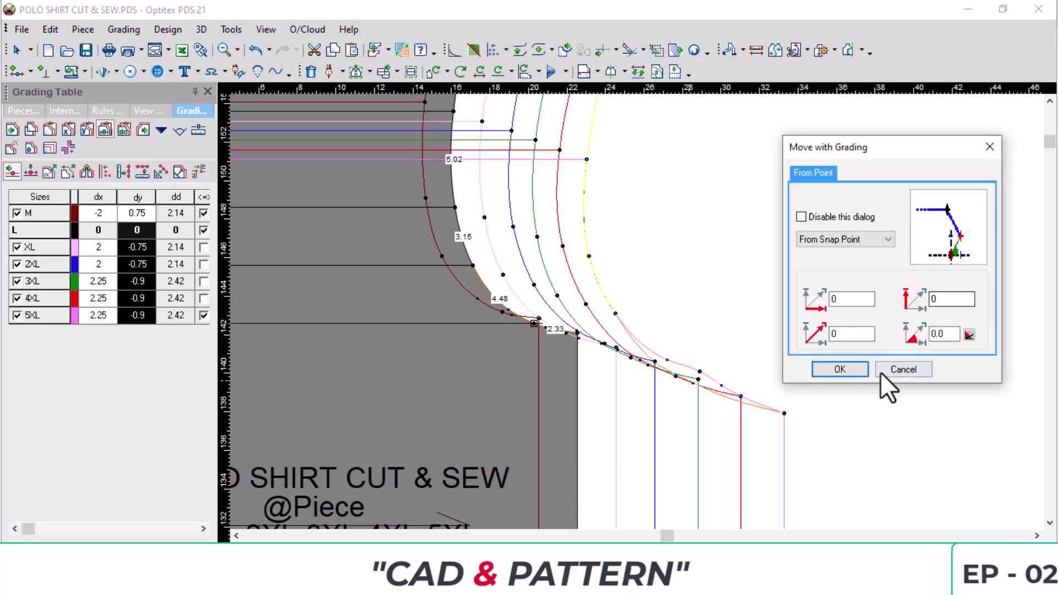
key(Return)
scroll(709, 371, up, 2)
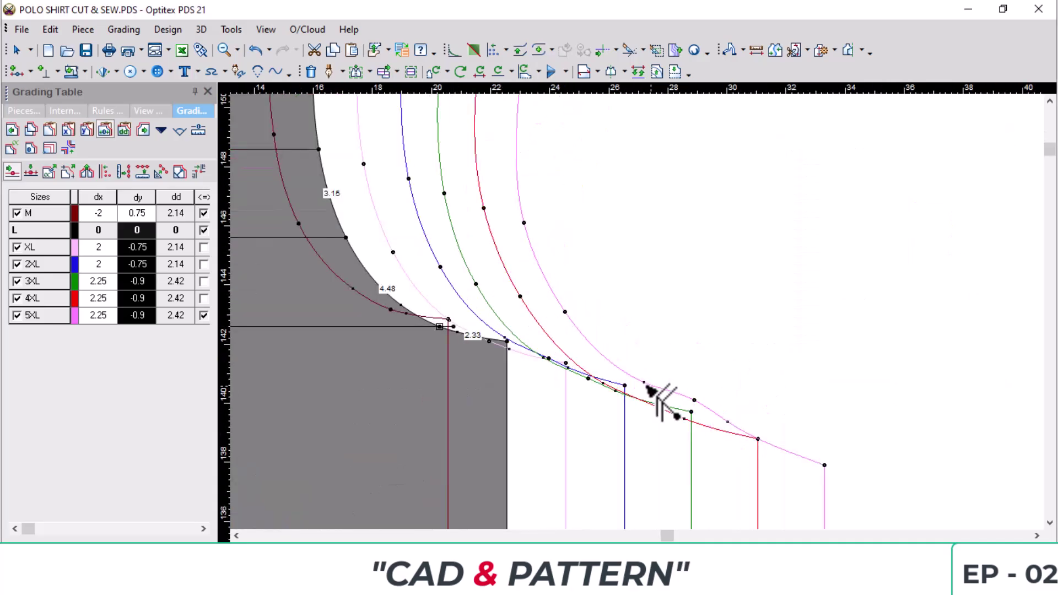
click(564, 312)
key(Return)
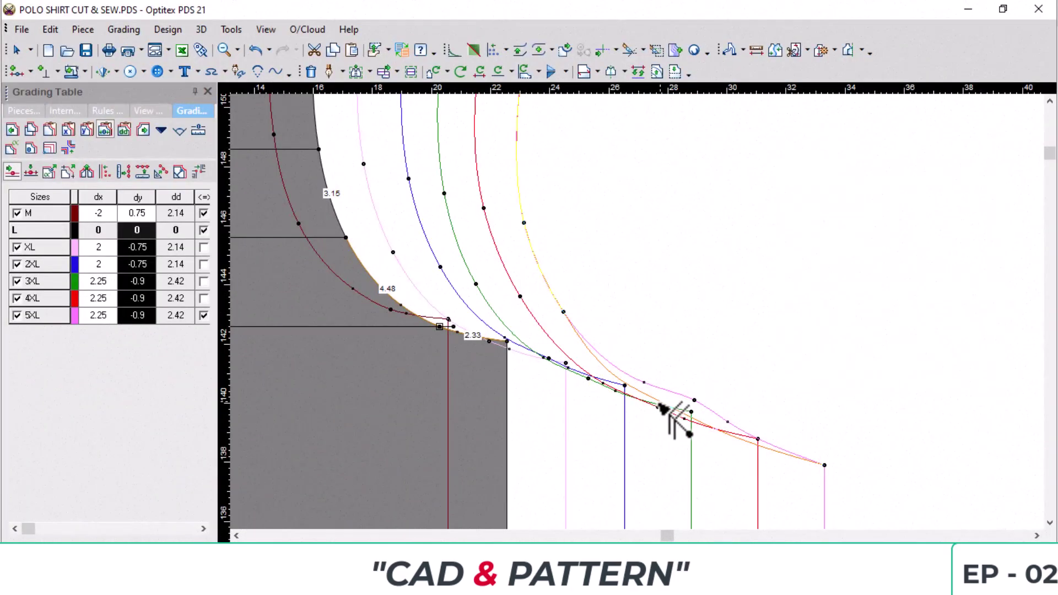
Move size 5XL's lowest armhole curve point with grading, by -1.21 horizontally and 0 vertically, and leave the move tool.
click(661, 408)
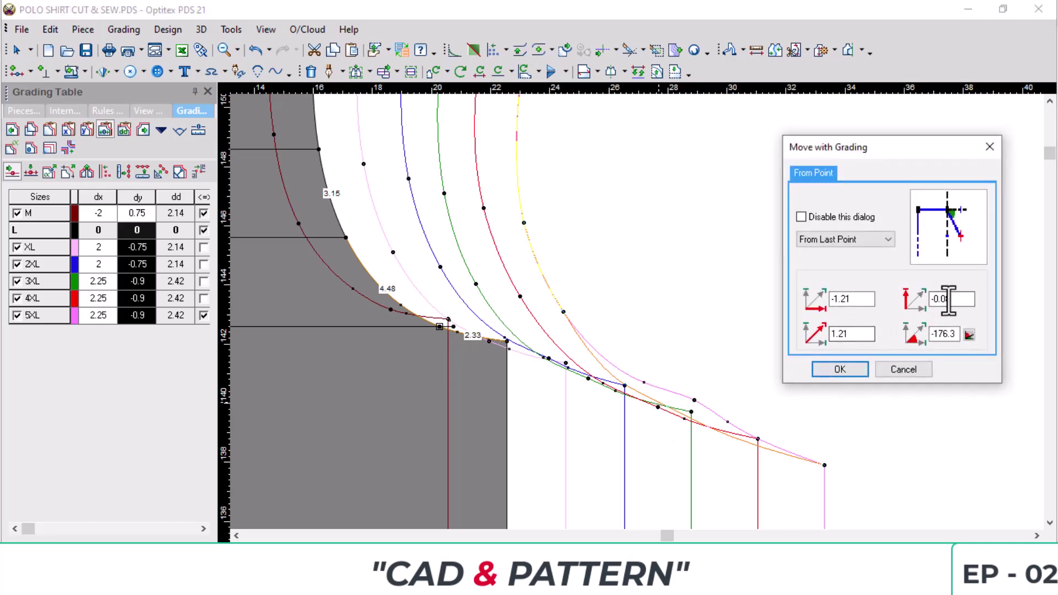
drag(953, 302, 897, 303)
key(Return)
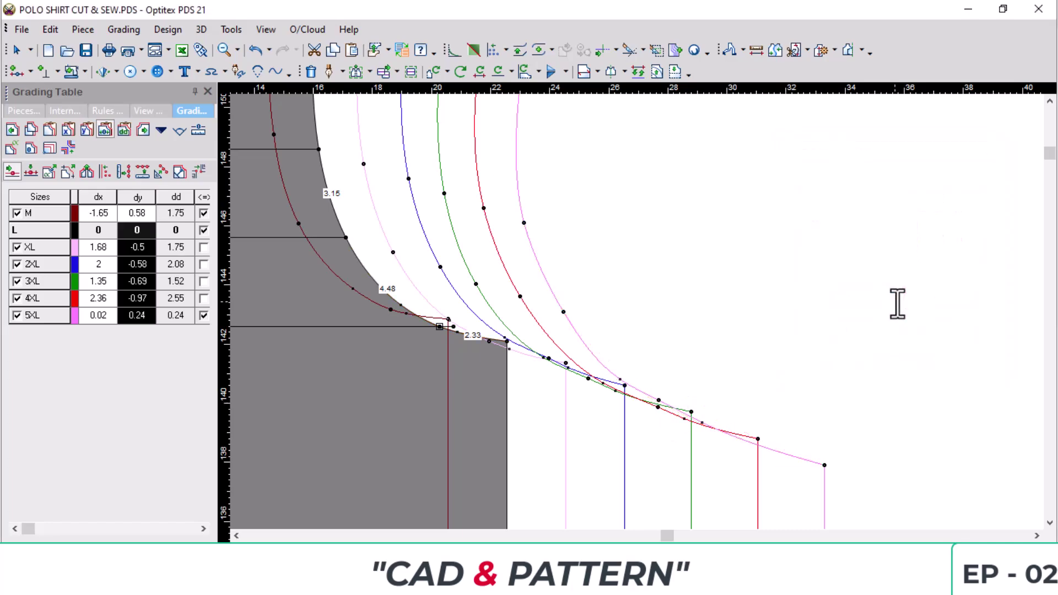
scroll(652, 338, down, 3)
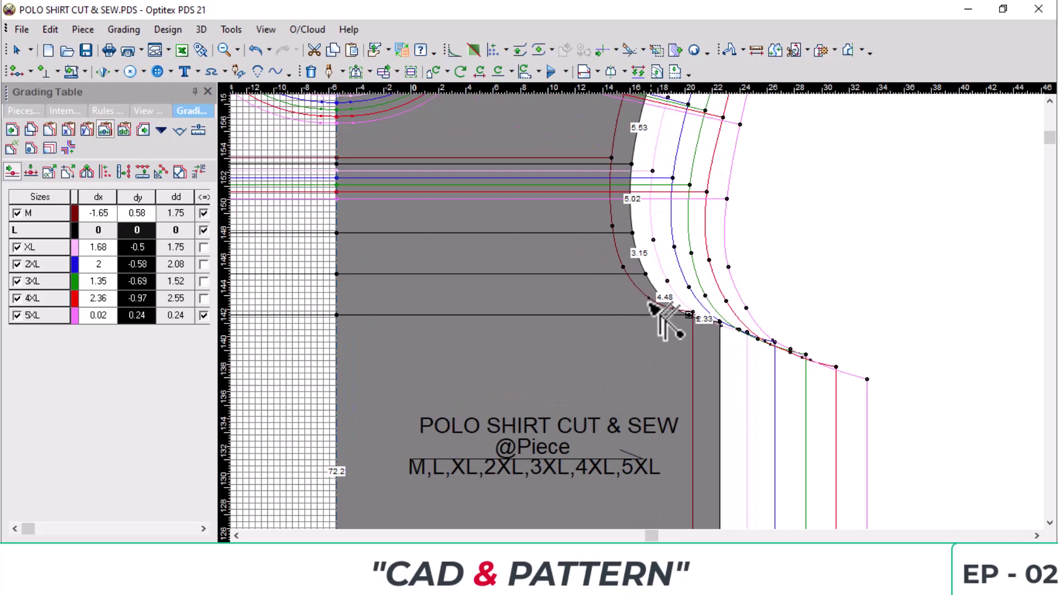
scroll(642, 316, up, 2)
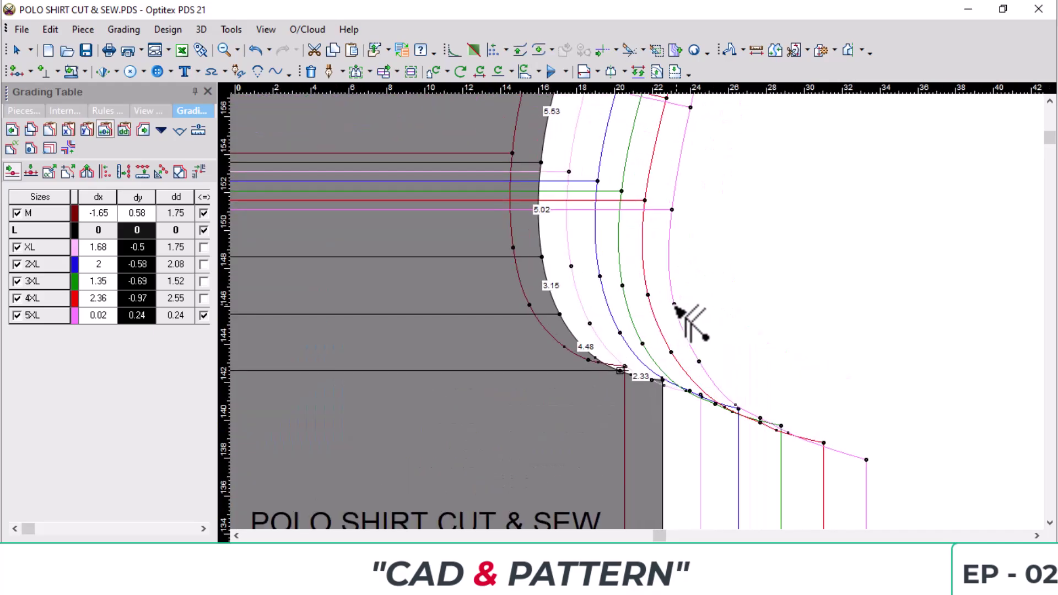
scroll(677, 279, down, 2)
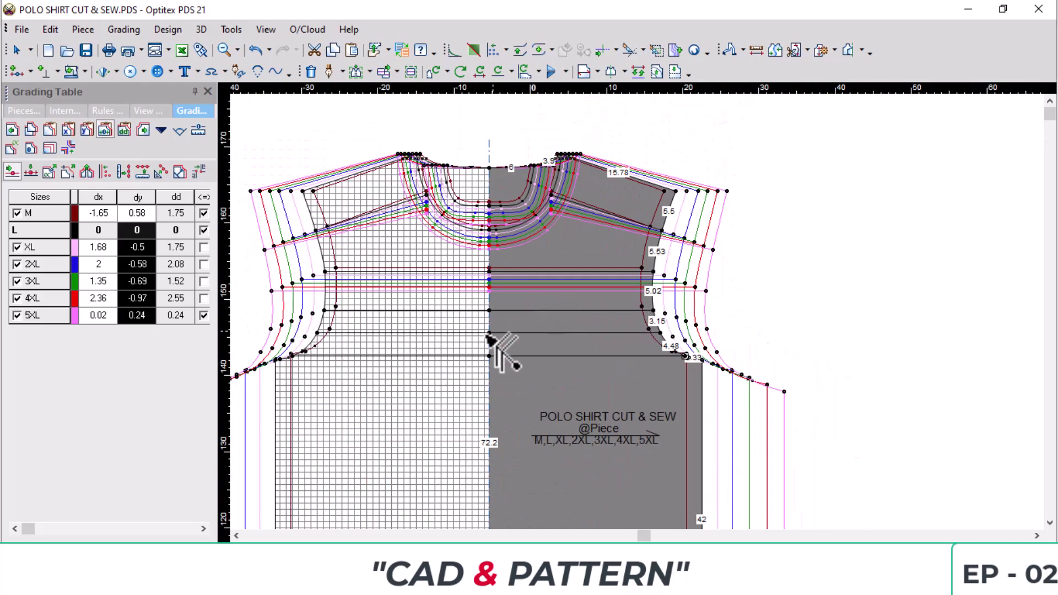
scroll(736, 345, down, 2)
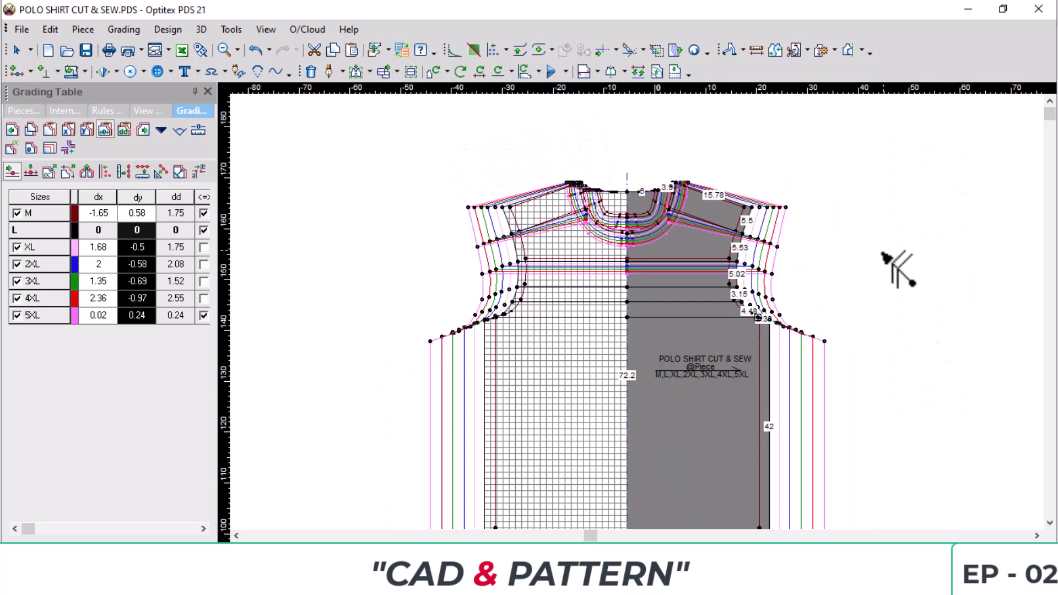
right_click(884, 252)
click(951, 263)
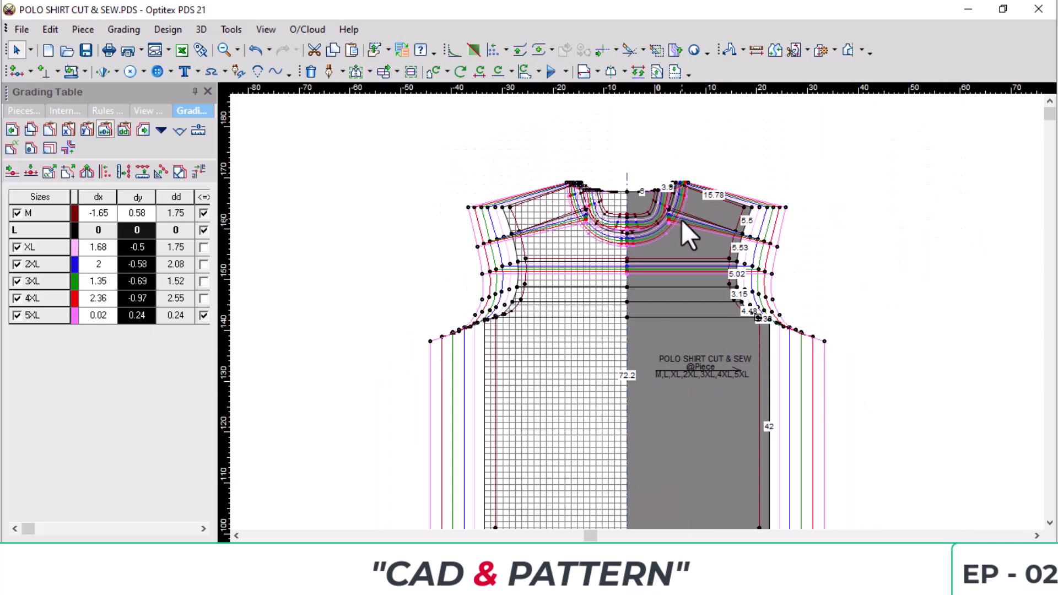
Set the armhole-side end points of the three lowest horizontal internal lines as connected to the armhole points beneath them.
scroll(722, 267, up, 2)
scroll(635, 312, up, 1)
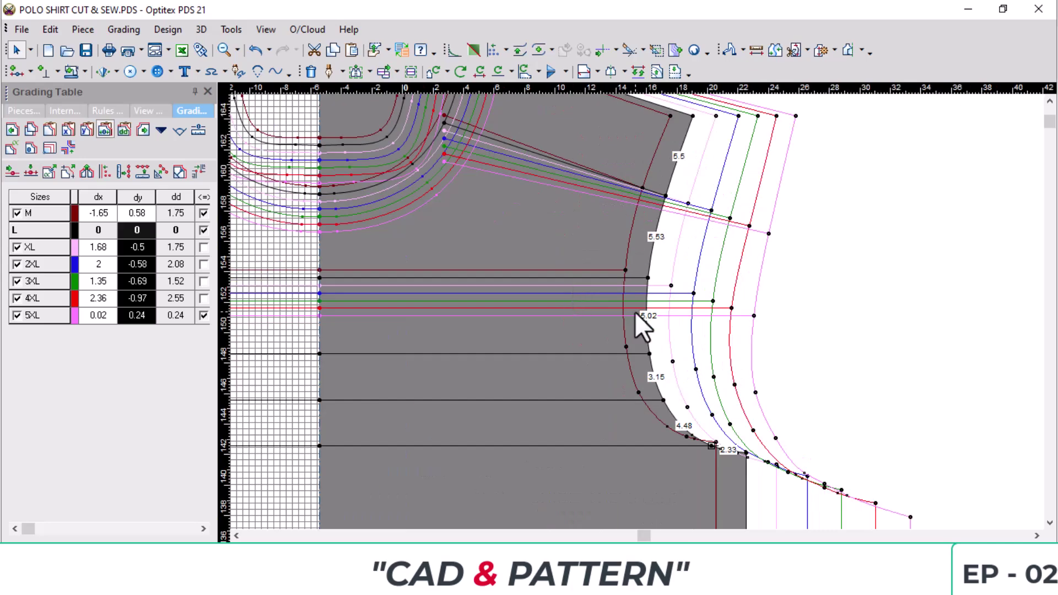
click(650, 354)
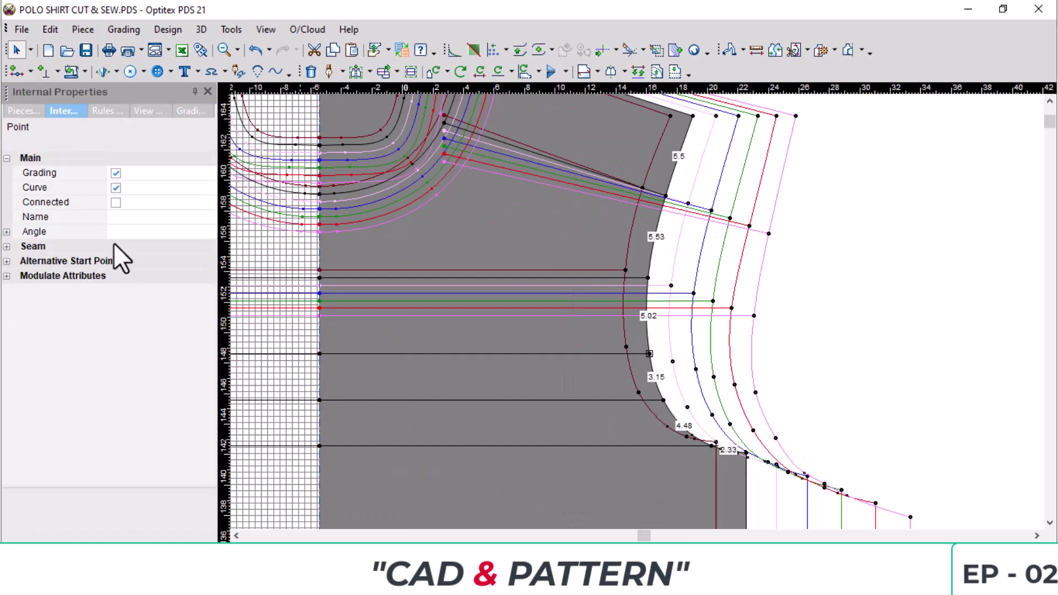
click(116, 202)
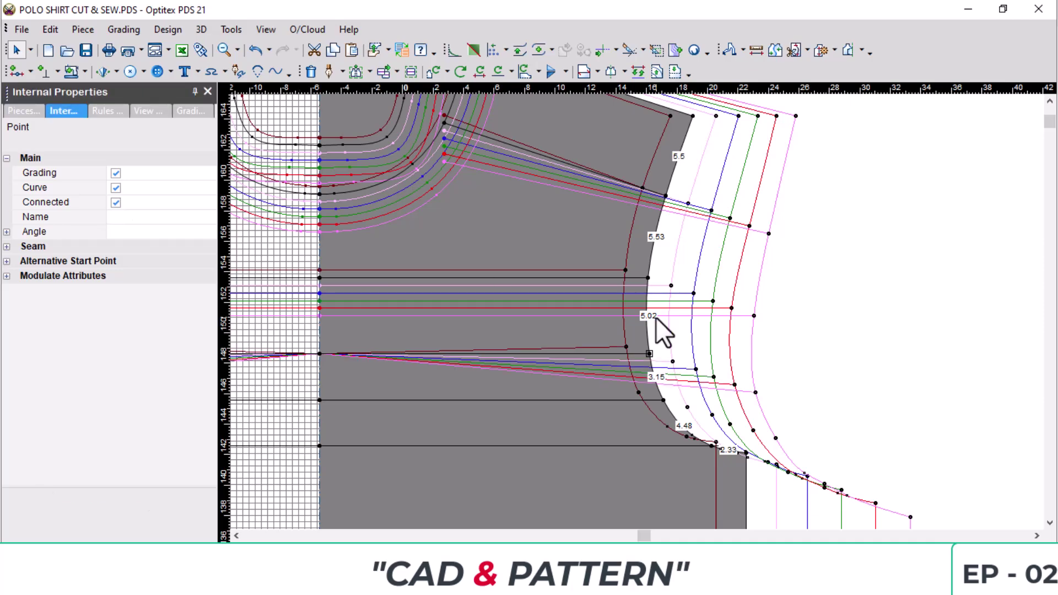
click(664, 400)
click(116, 202)
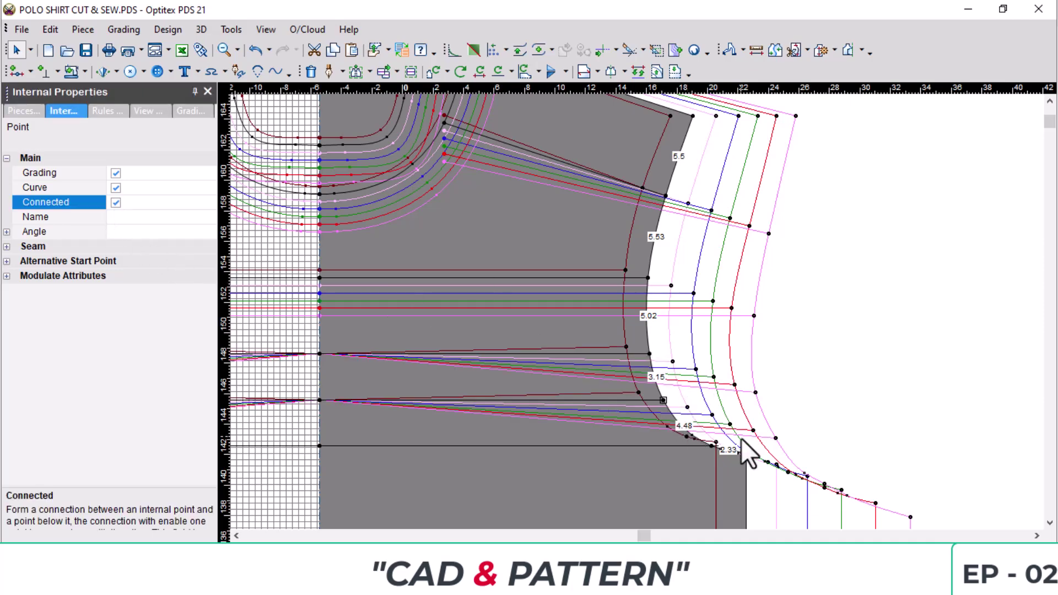
click(710, 444)
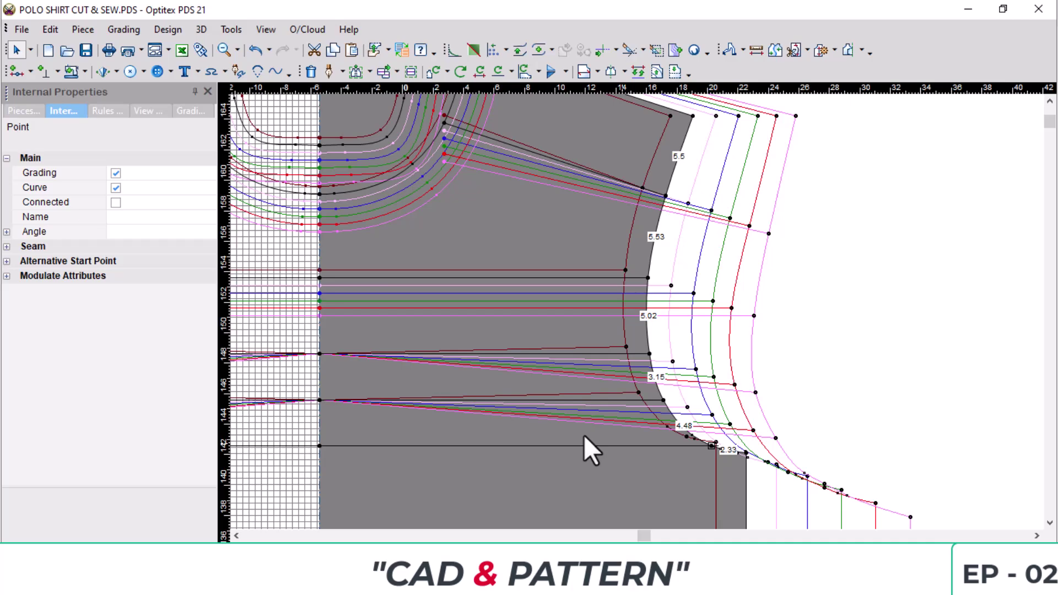
click(116, 202)
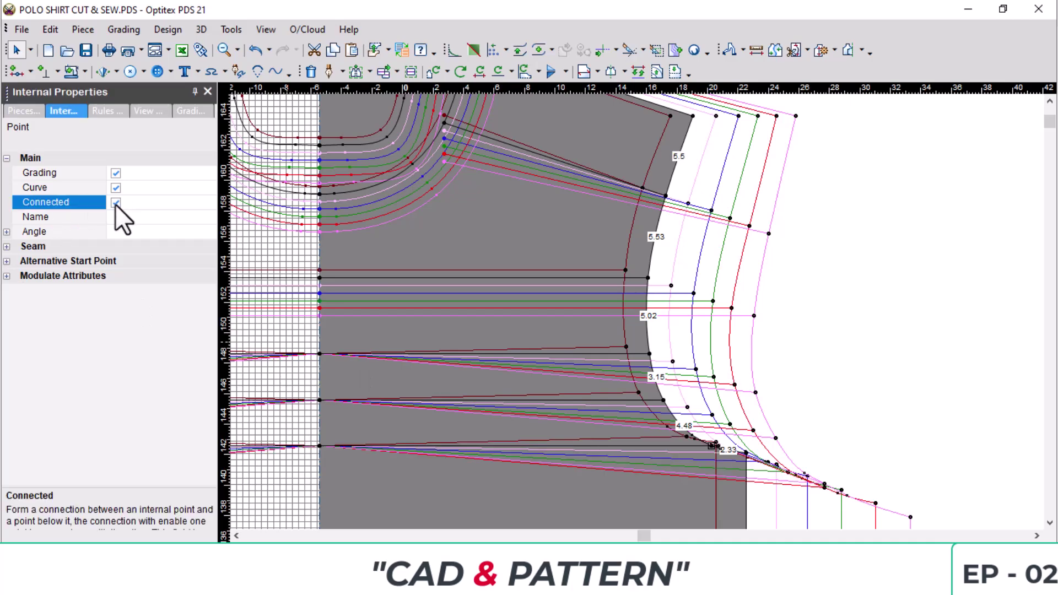
Grade the centre-front points of the upper two of the three lowest horizontal lines with dy 0.5 for M and -0.5 for XL to 5XL.
click(319, 353)
click(191, 111)
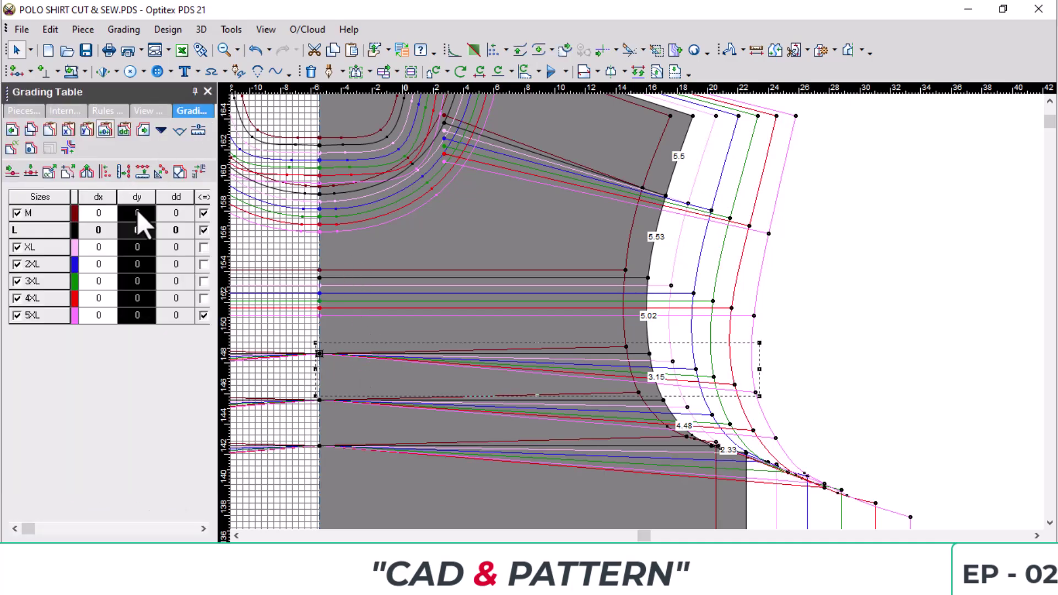
text(0.5)
key(Return)
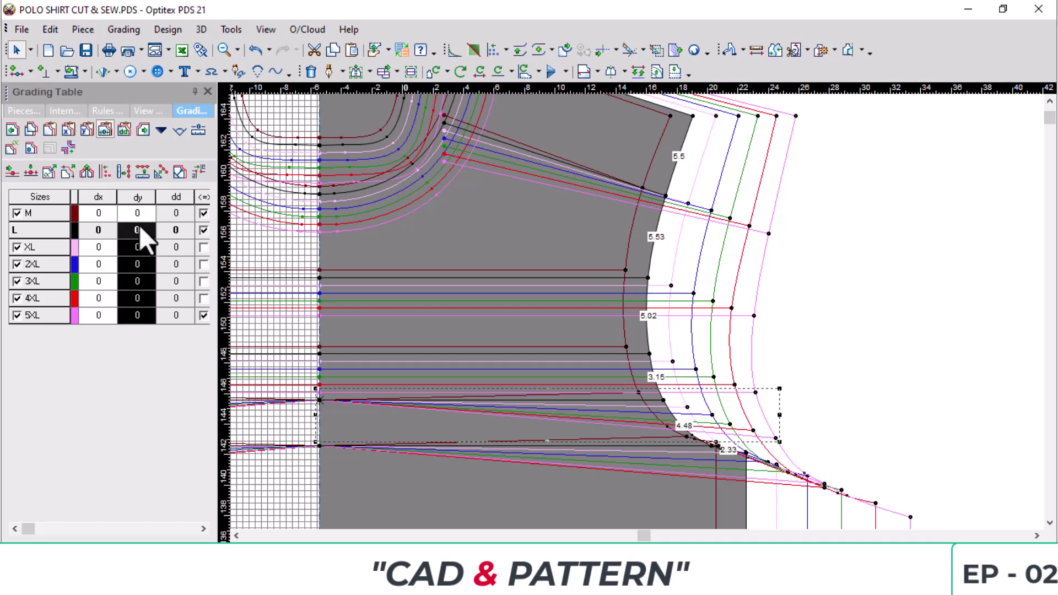
text(-0.5)
key(Return)
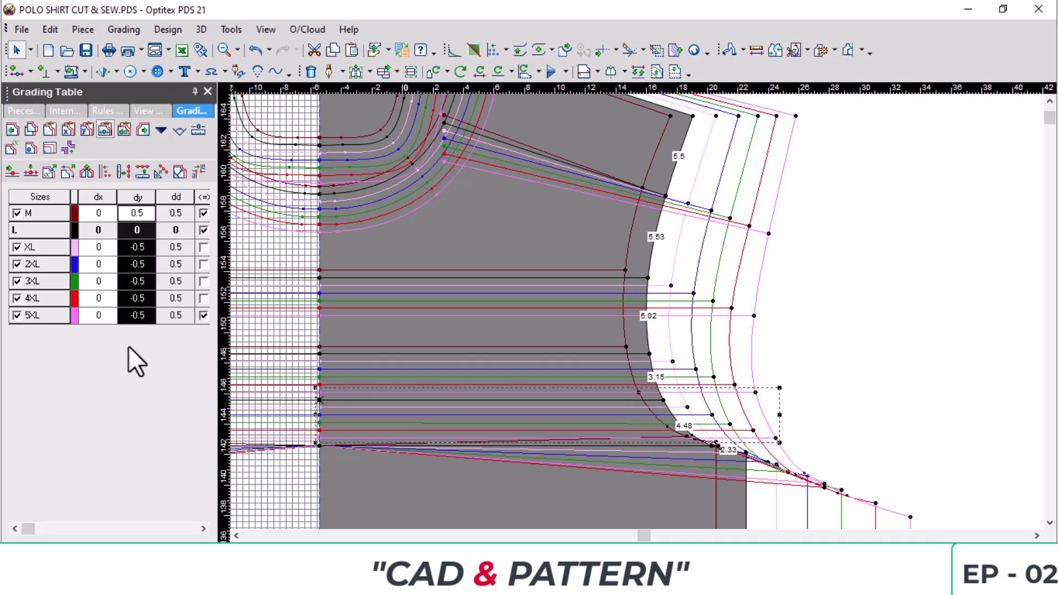
Grade the centre-front point of the lowest horizontal internal line with dy 0.5 for M and -0.5 for XL to 5XL.
click(320, 446)
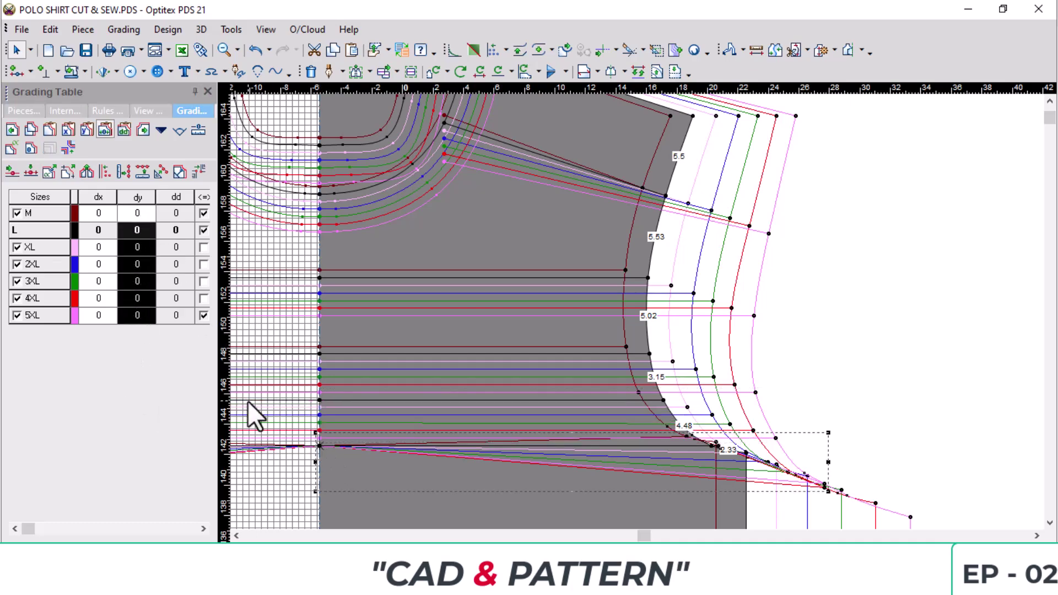
click(143, 217)
text(0.5)
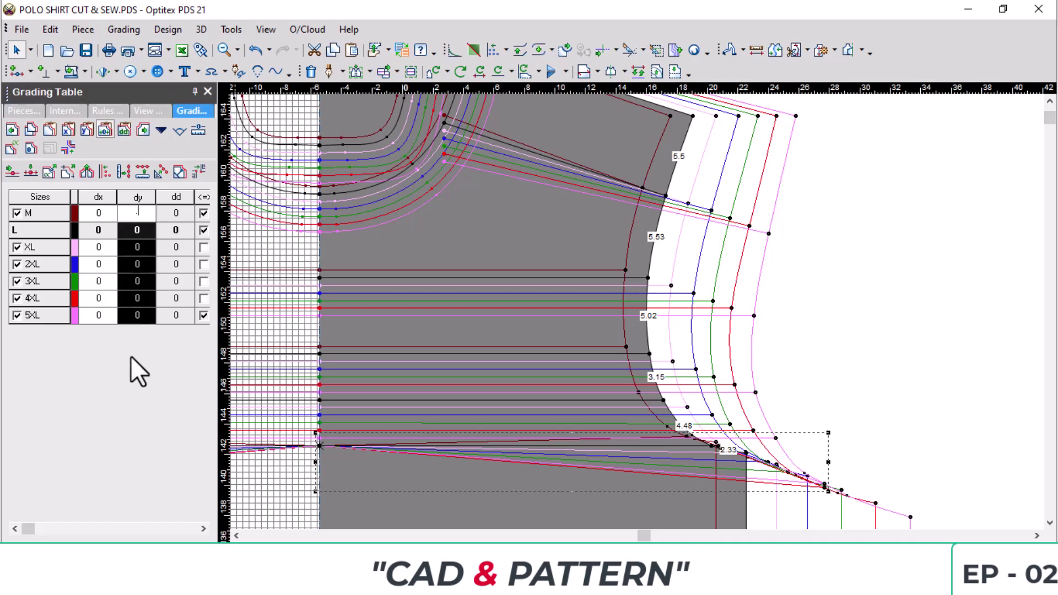
key(Return)
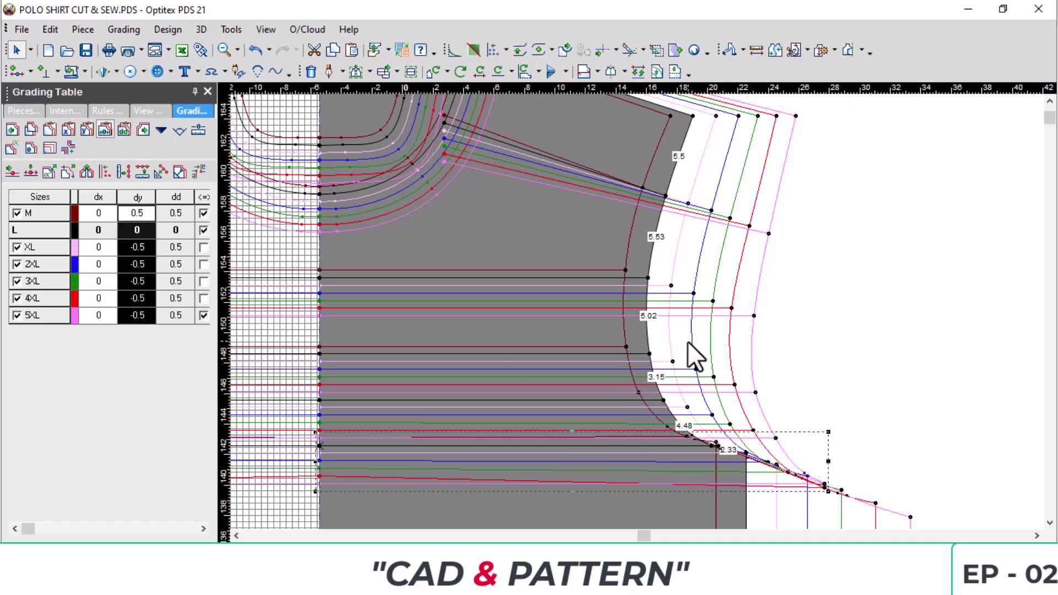
Delete the shallower inner neckline curve, keeping the deeper front neckline.
scroll(687, 342, down, 2)
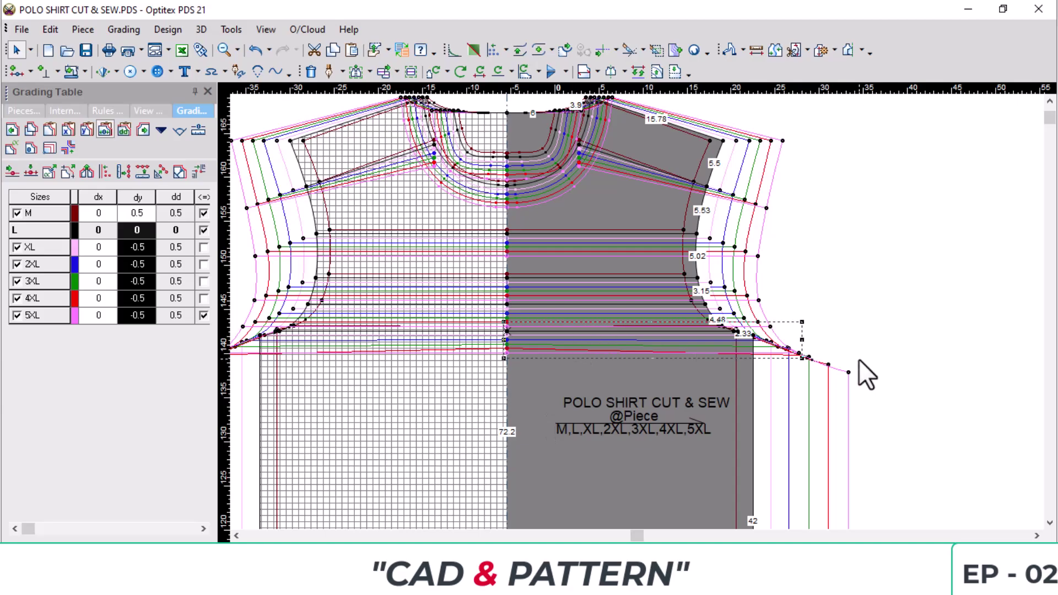
scroll(636, 305, up, 3)
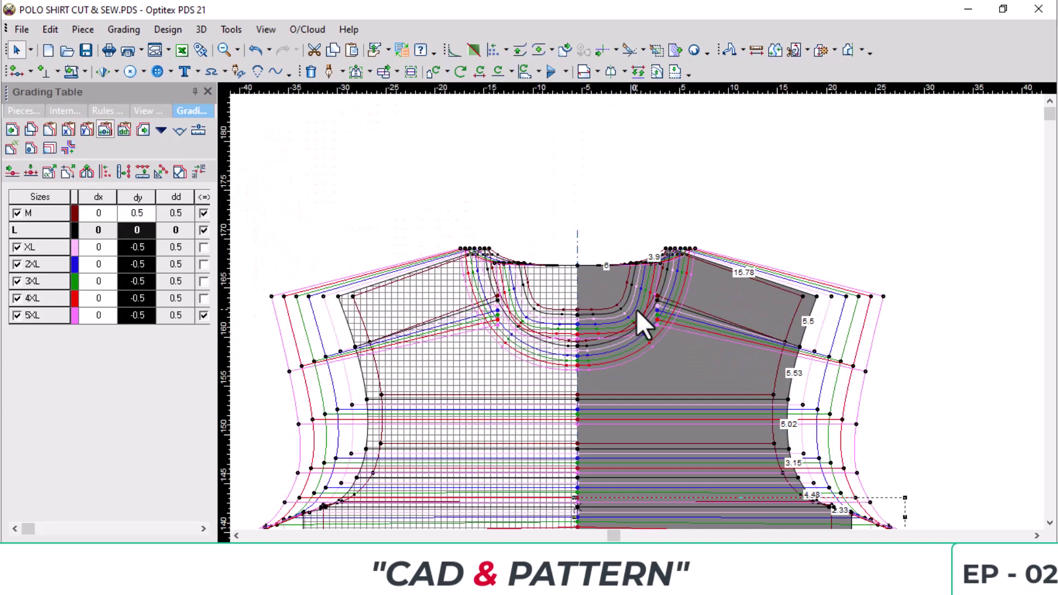
scroll(706, 312, down, 1)
scroll(601, 319, up, 2)
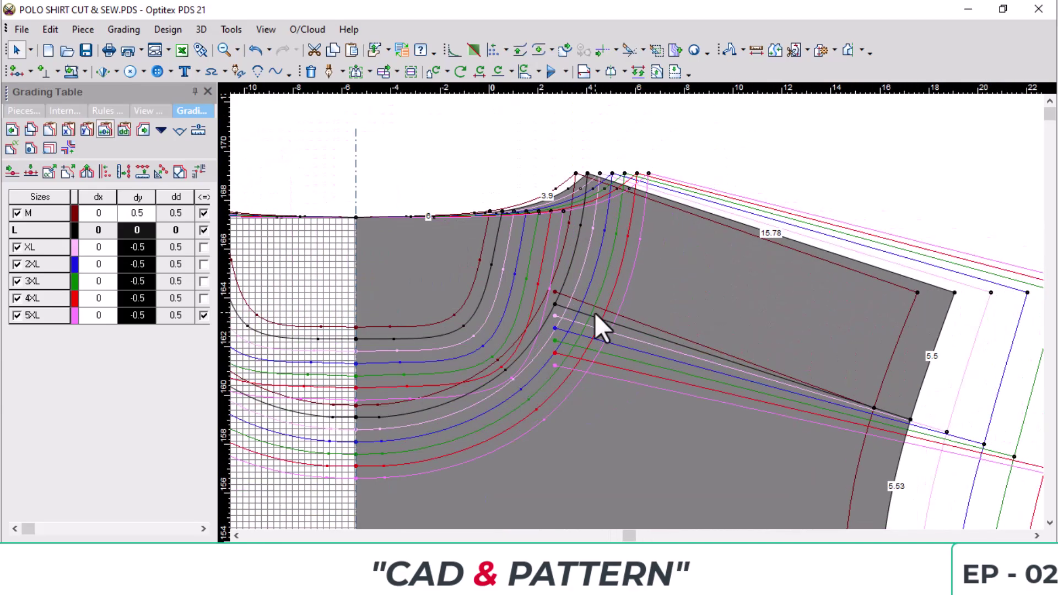
click(746, 306)
scroll(518, 262, up, 1)
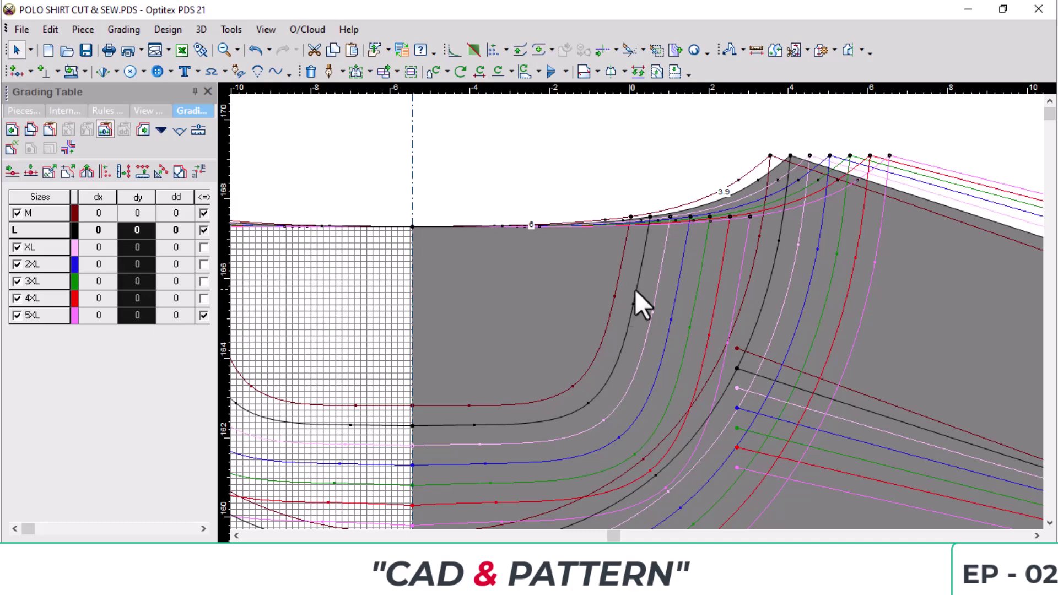
key(Delete)
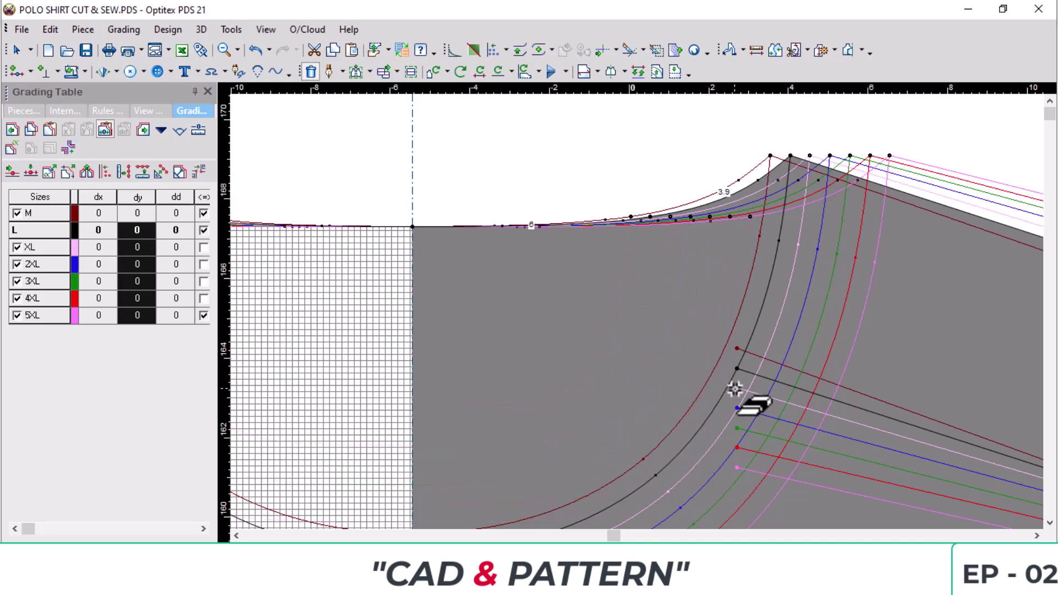
Move size M's neck-side end of the slanted yoke line onto its neckline with grading, by -0.3 horizontally and 0 vertically.
scroll(651, 300, down, 1)
scroll(655, 306, up, 1)
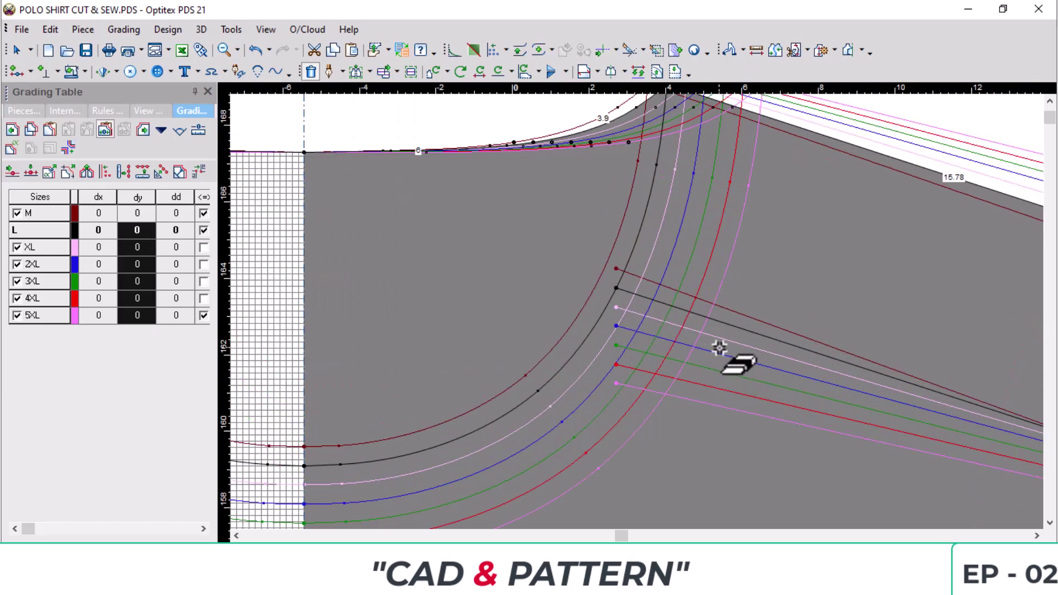
scroll(722, 347, down, 1)
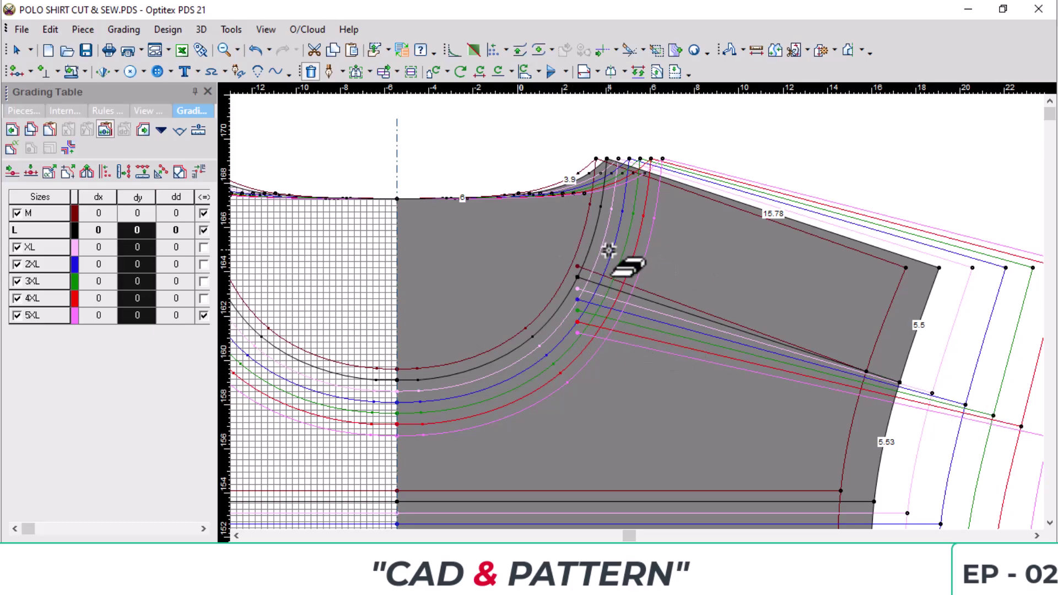
scroll(606, 253, up, 3)
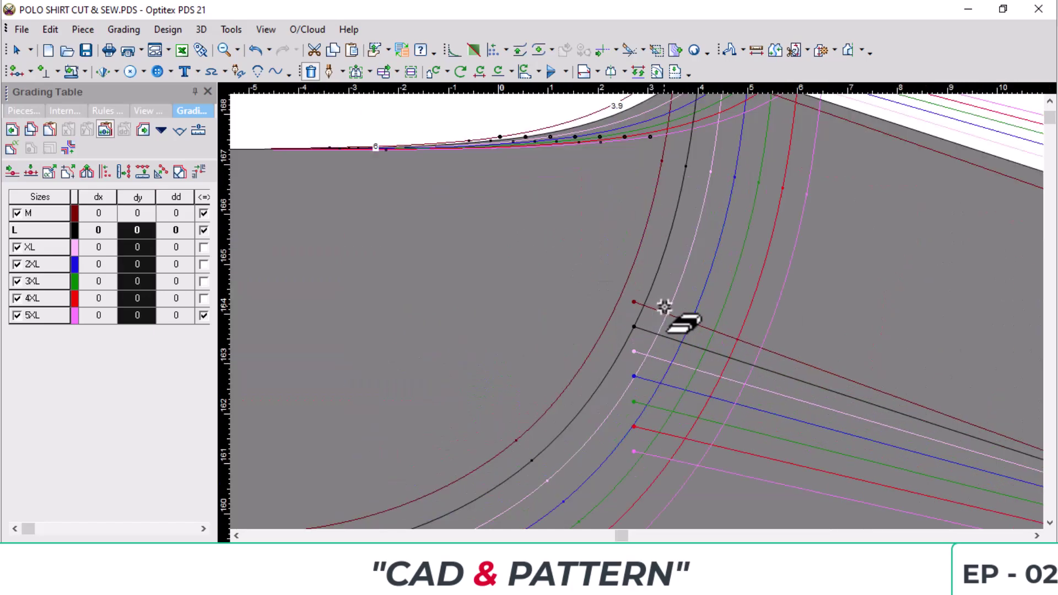
click(12, 172)
click(635, 303)
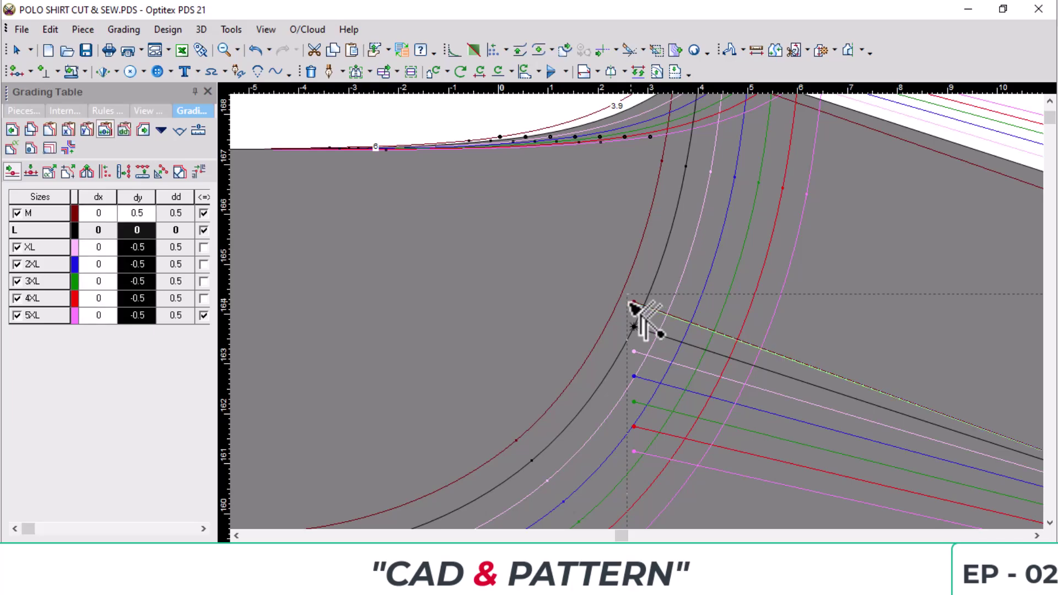
click(619, 300)
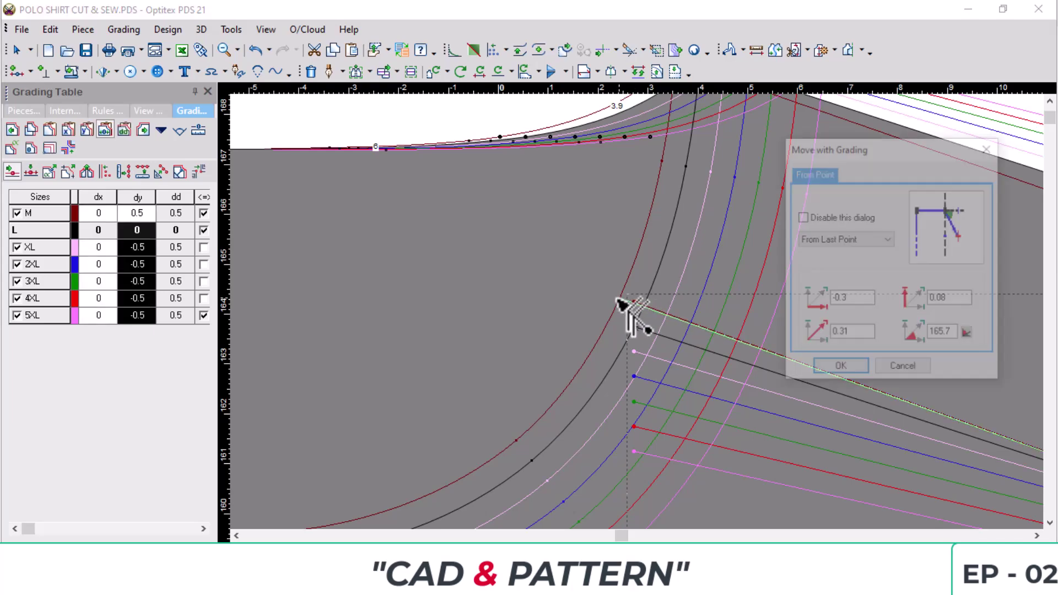
double_click(950, 299)
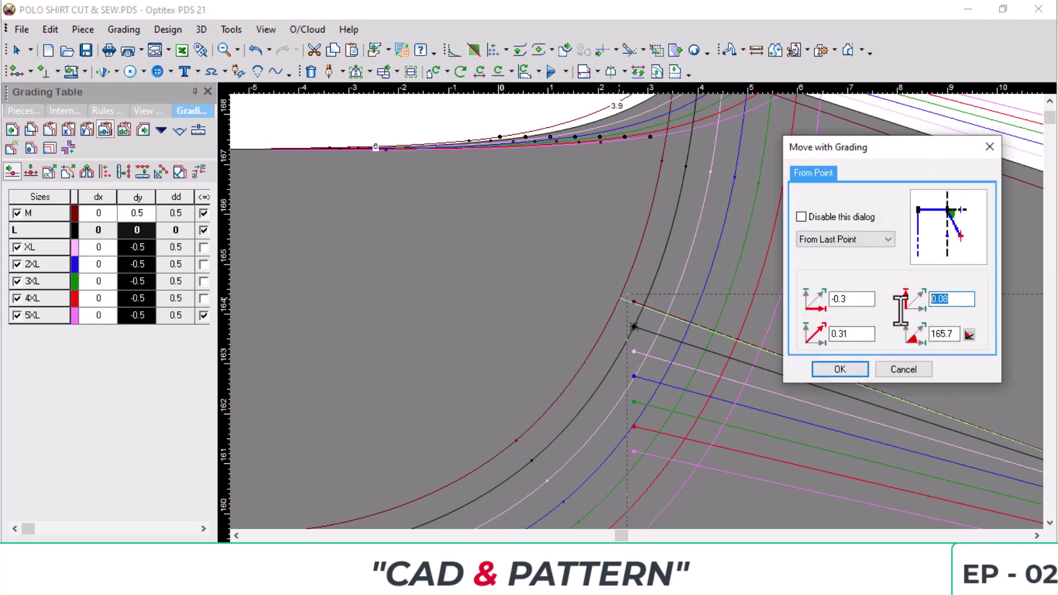
text(0)
key(Return)
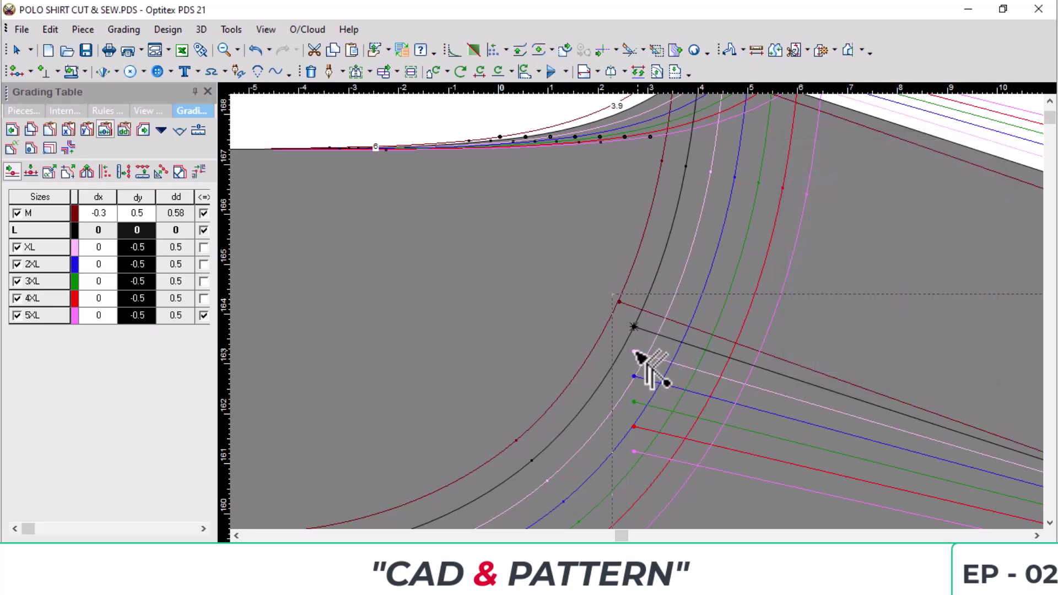
Move size XL's neck-side end of the slanted yoke line onto its neckline, by 0.26 horizontally and 0 vertically.
click(632, 353)
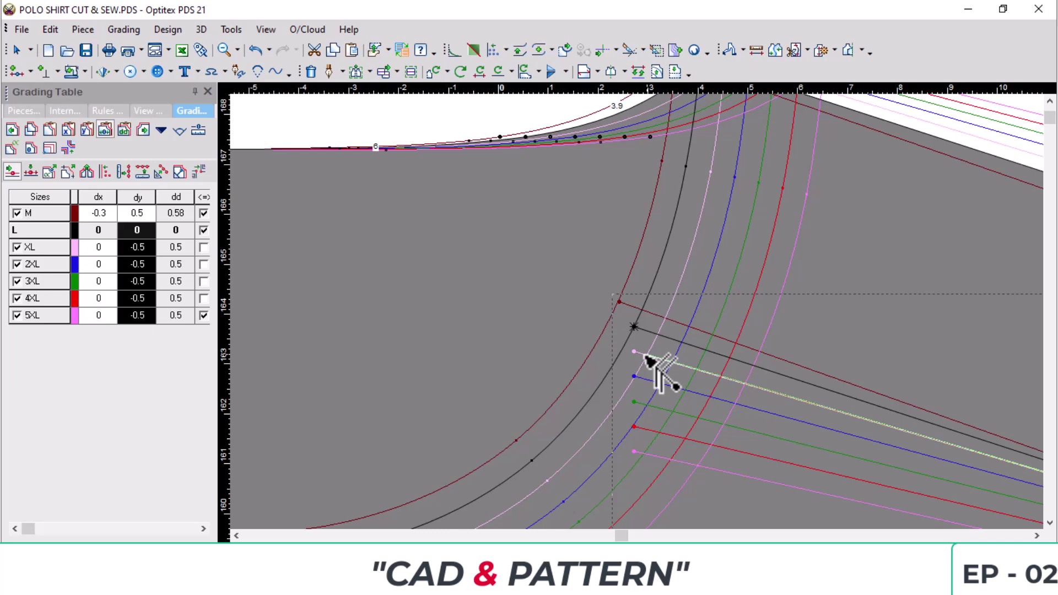
click(646, 355)
click(944, 299)
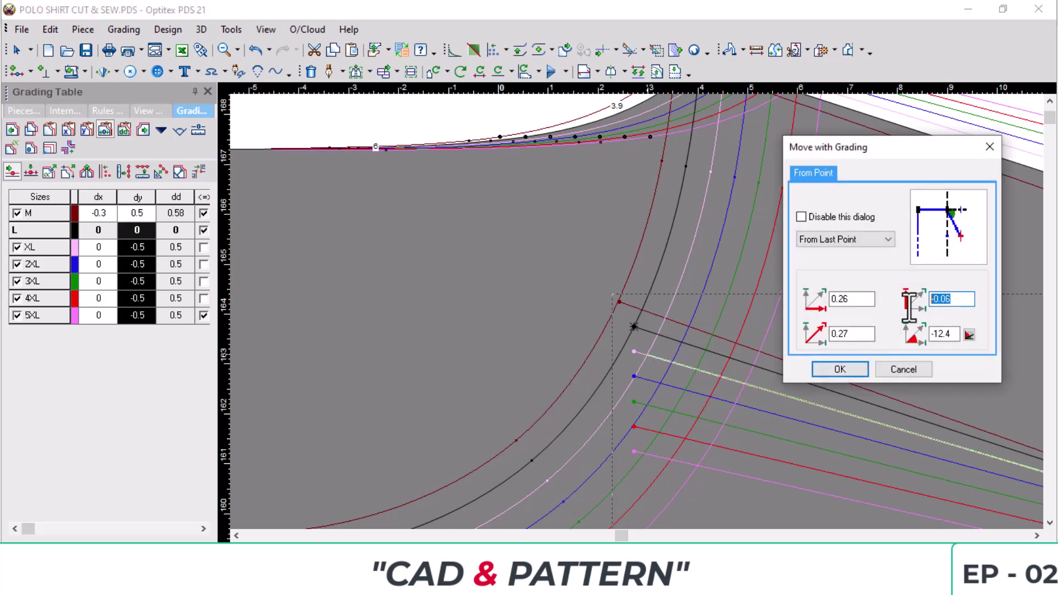
text(0)
key(Return)
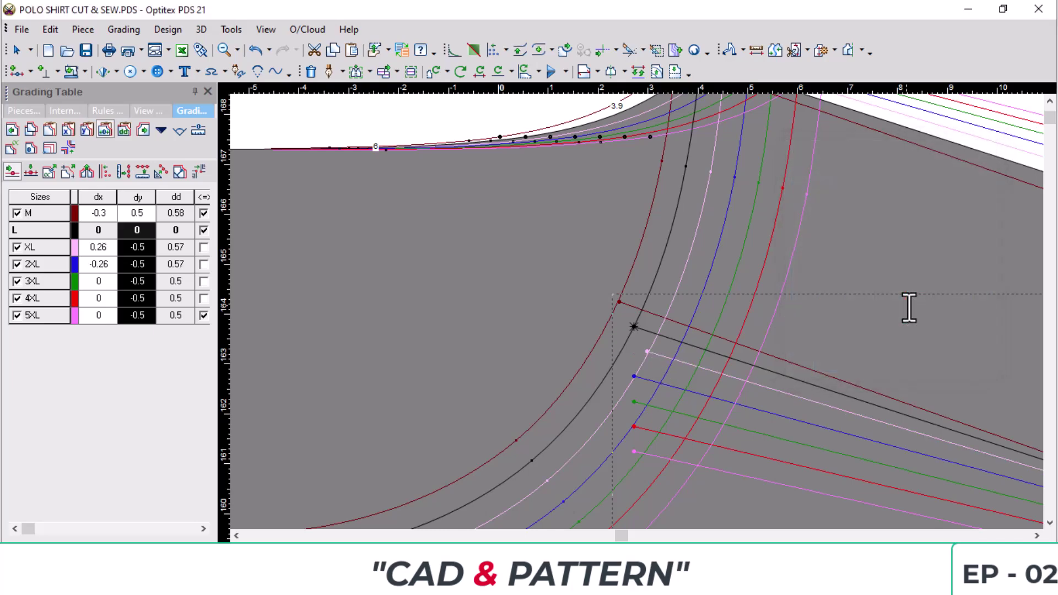
Move size 2XL's neck-side end of the slanted yoke line horizontally onto its neckline, bringing its dx to 0.34.
click(635, 377)
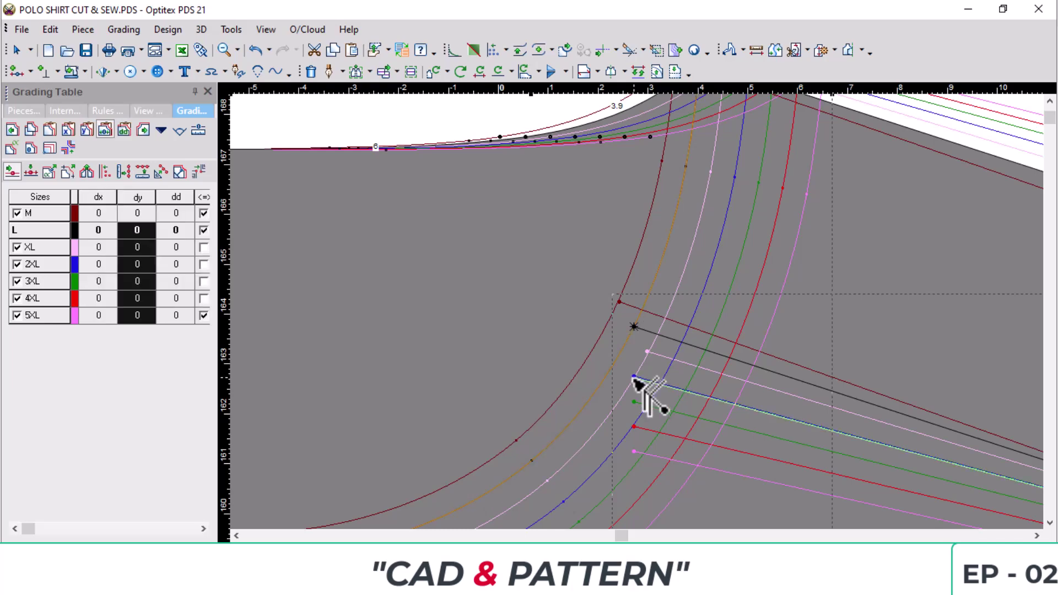
click(660, 386)
click(942, 299)
text(0.2)
key(Return)
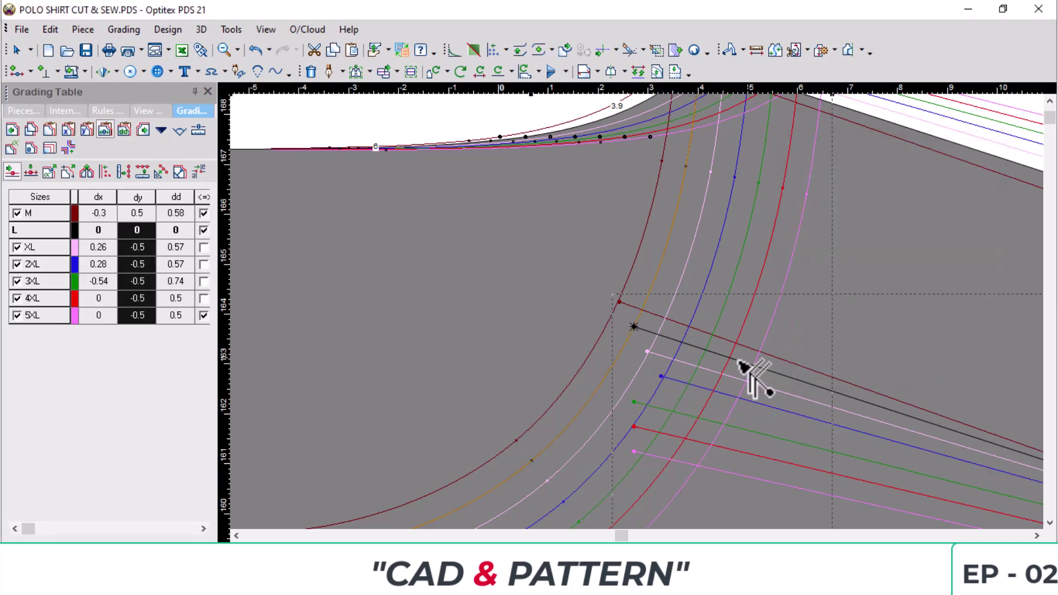
scroll(733, 410, up, 3)
click(574, 326)
click(578, 330)
text(0)
key(Return)
Move size 3XL's neck-side end of the slanted yoke line horizontally onto its neckline, bringing its dx to 0.28.
click(587, 301)
click(662, 321)
text(0)
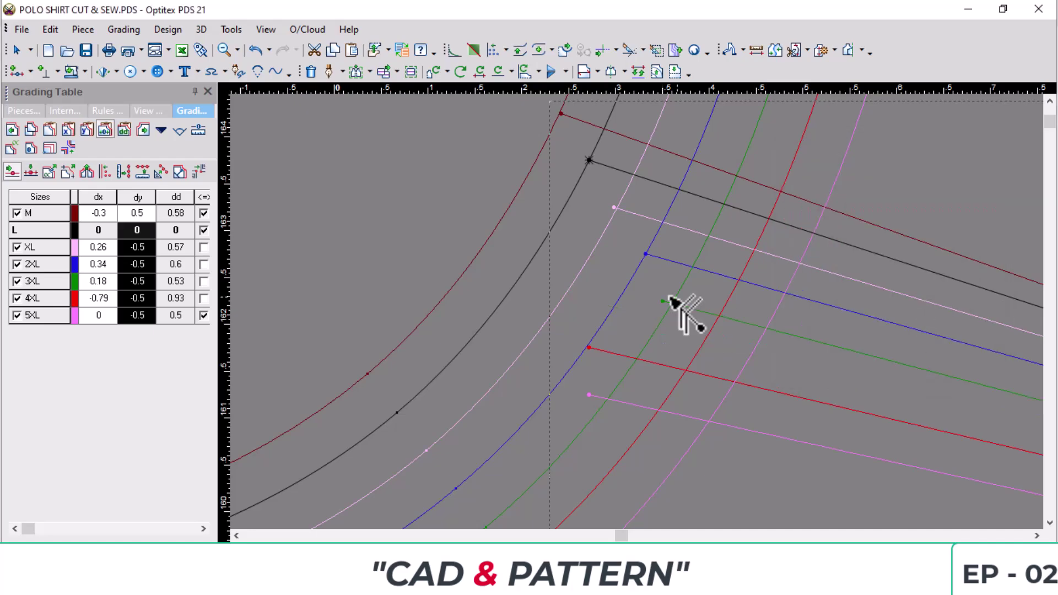
click(663, 301)
click(672, 304)
text(0)
key(Return)
drag(970, 300, 850, 306)
Move size 4XL's neck-side end of the slanted yoke line horizontally onto its neckline, bringing its dx to 0.33.
click(589, 348)
click(689, 370)
click(688, 347)
click(703, 350)
text(0)
key(Return)
Move size 5XL's neck-side end of the slanted yoke line horizontally onto its neckline to dx 0.27, and leave the move tool.
click(589, 395)
click(713, 422)
text(0)
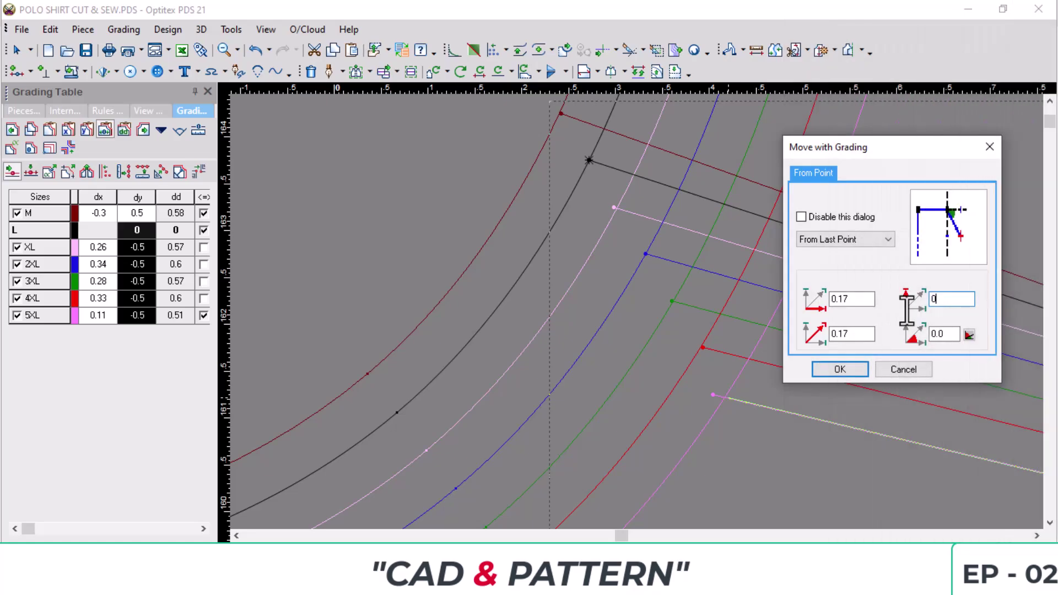
key(Return)
scroll(656, 336, down, 2)
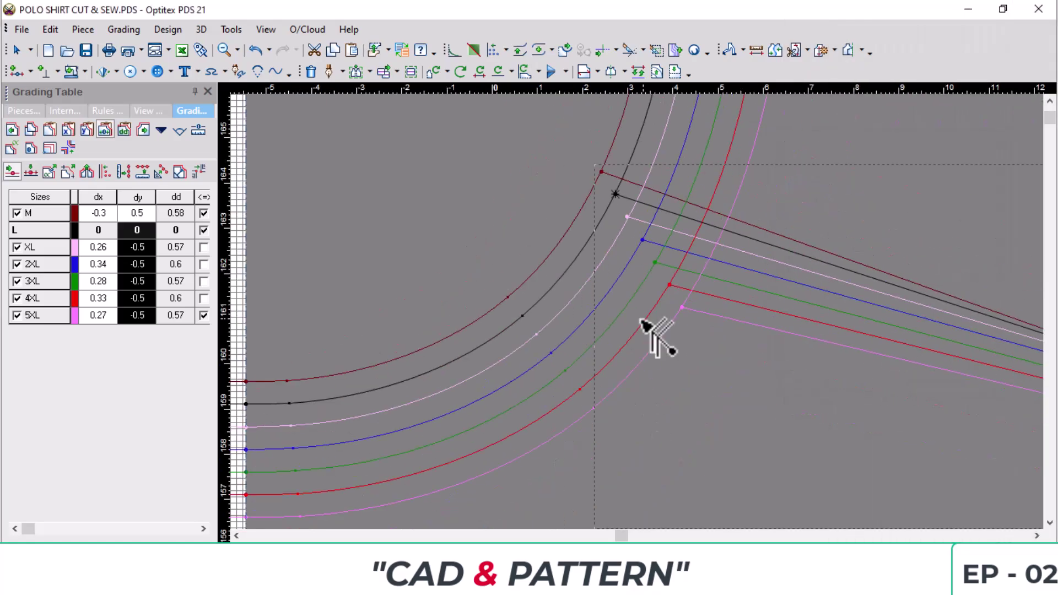
scroll(641, 320, down, 2)
scroll(563, 306, down, 1)
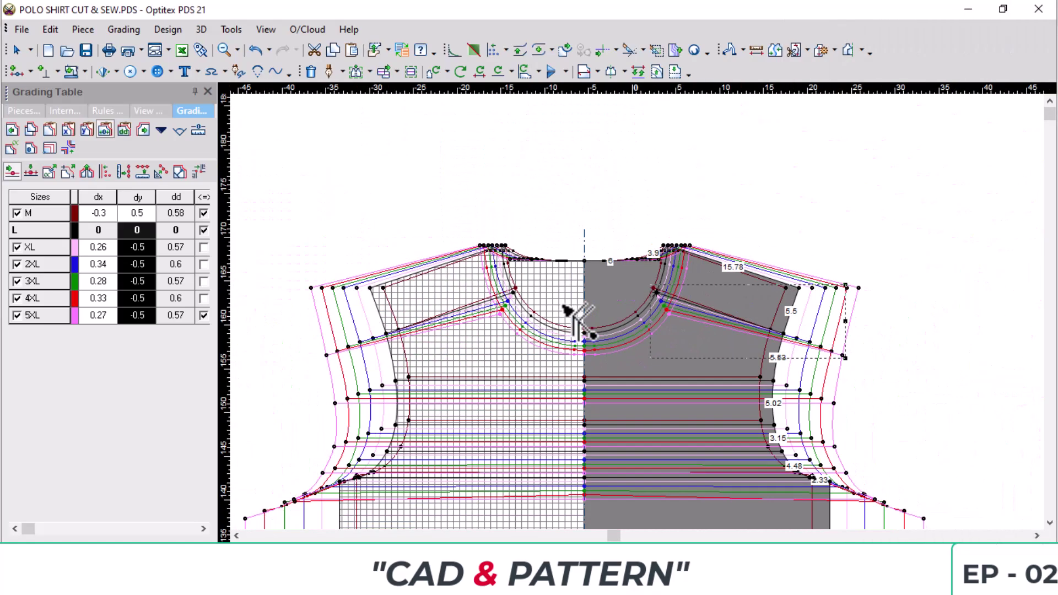
right_click(749, 184)
click(815, 188)
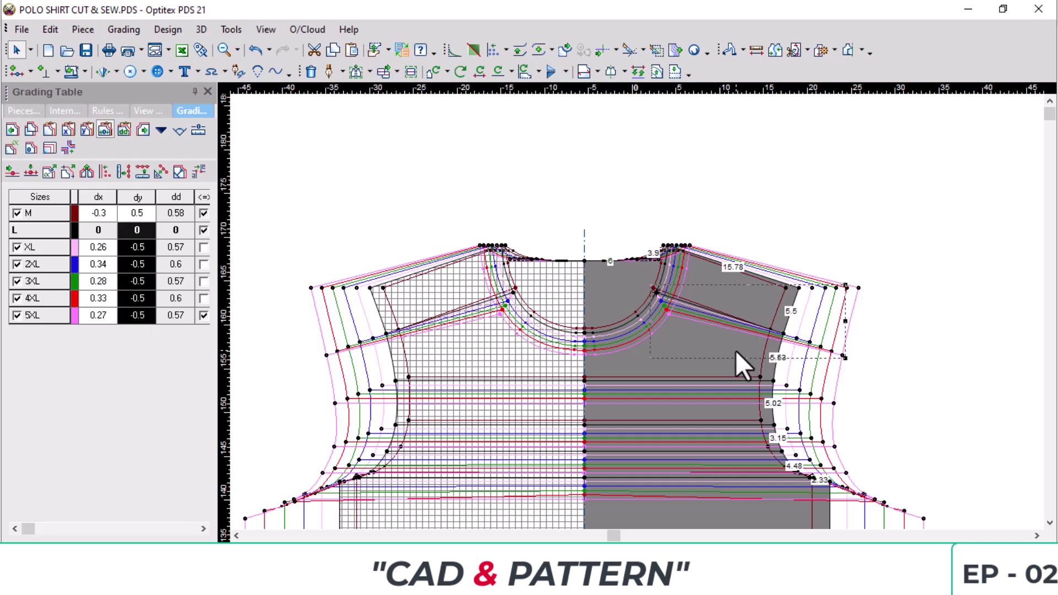
Rotate the graded front piece a quarter turn counterclockwise and place it above the FR PART 1X1 piece.
click(736, 351)
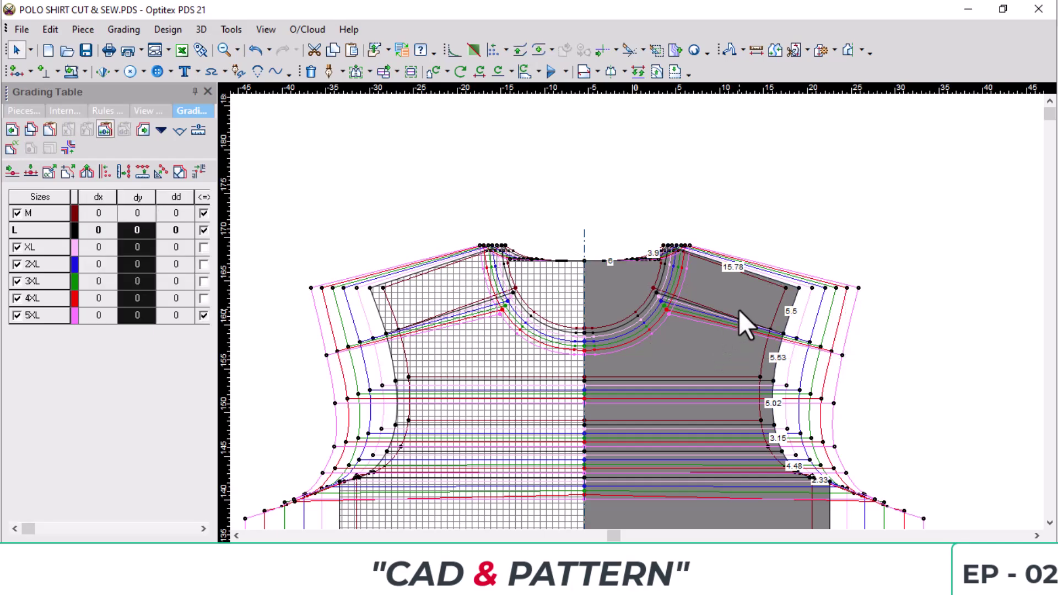
scroll(626, 404, down, 2)
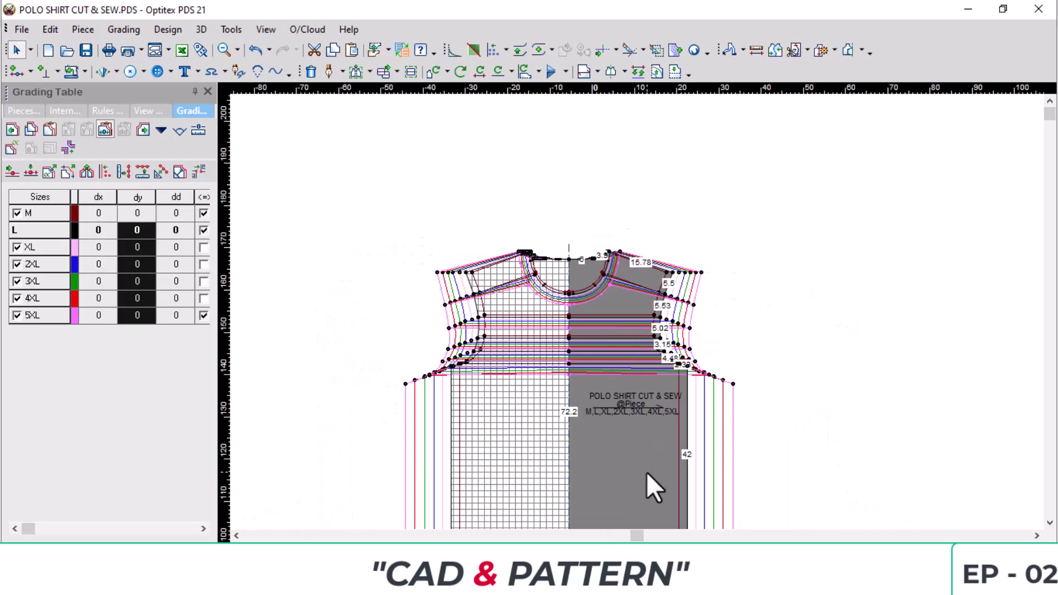
key(r)
scroll(665, 386, down, 2)
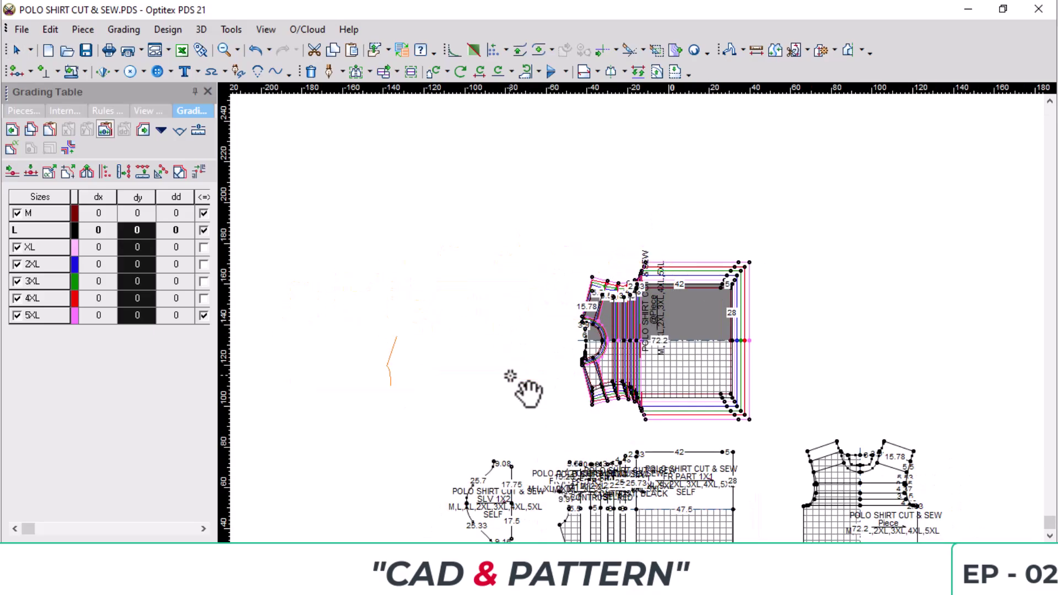
scroll(525, 374, up, 2)
scroll(677, 336, down, 1)
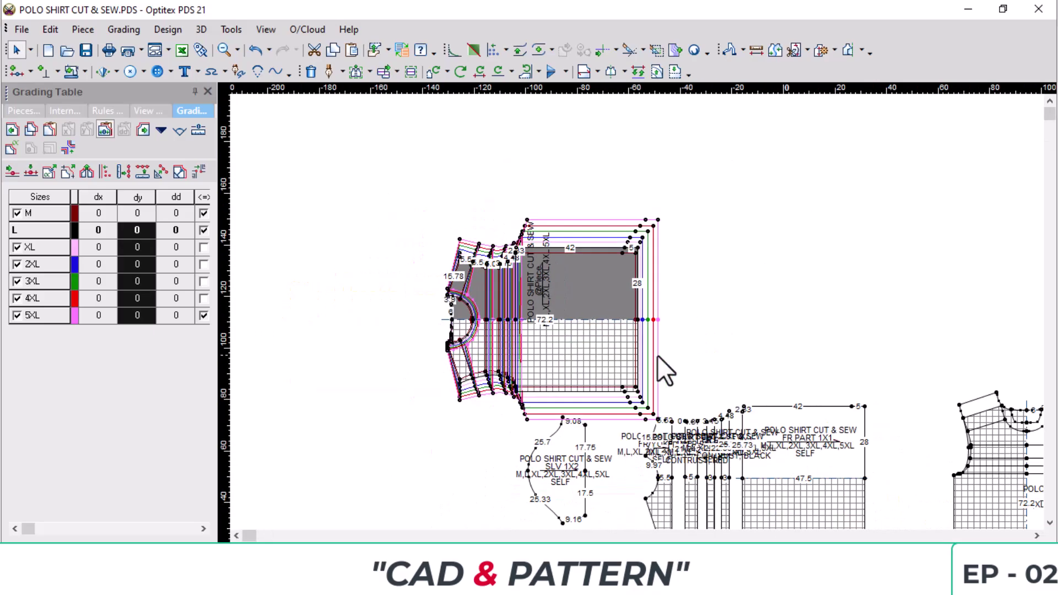
drag(609, 314, 894, 268)
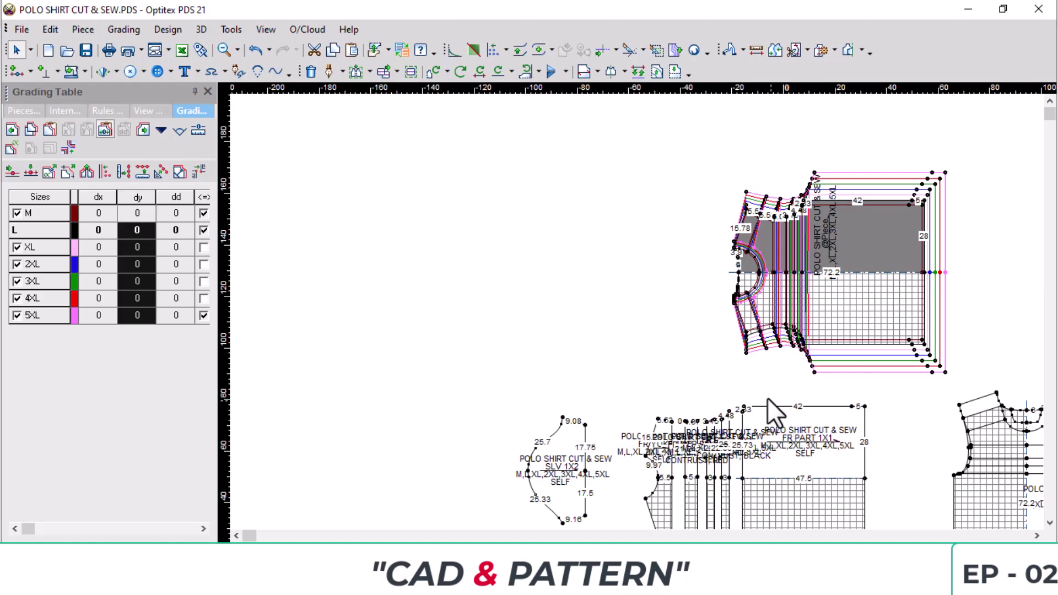
Move the FR PART 1X1 piece horizontally away from the contrast strips, below the graded front piece.
scroll(758, 413, up, 1)
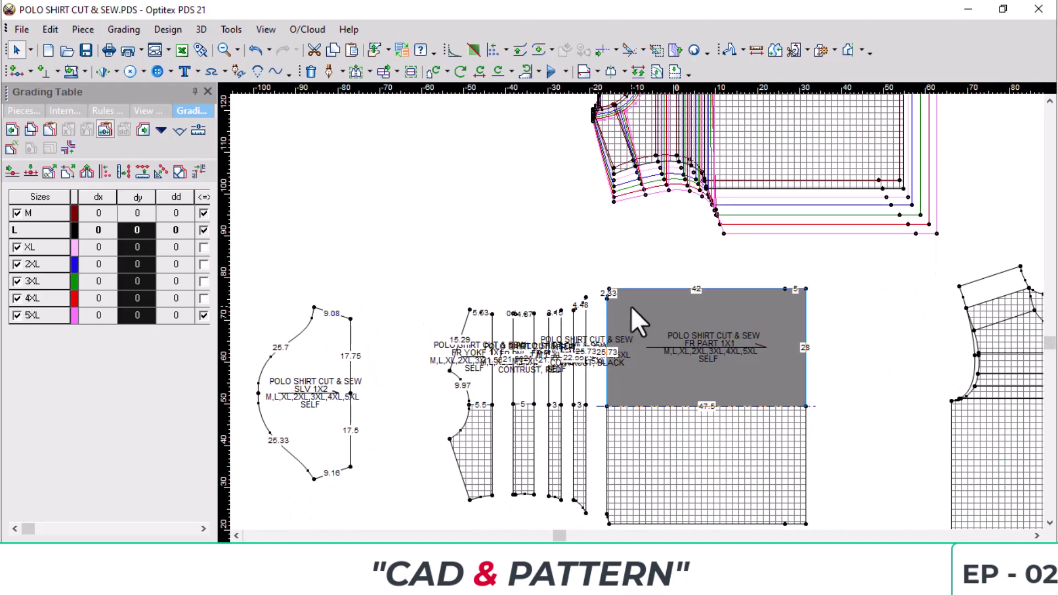
drag(630, 306, 716, 306)
scroll(643, 229, down, 1)
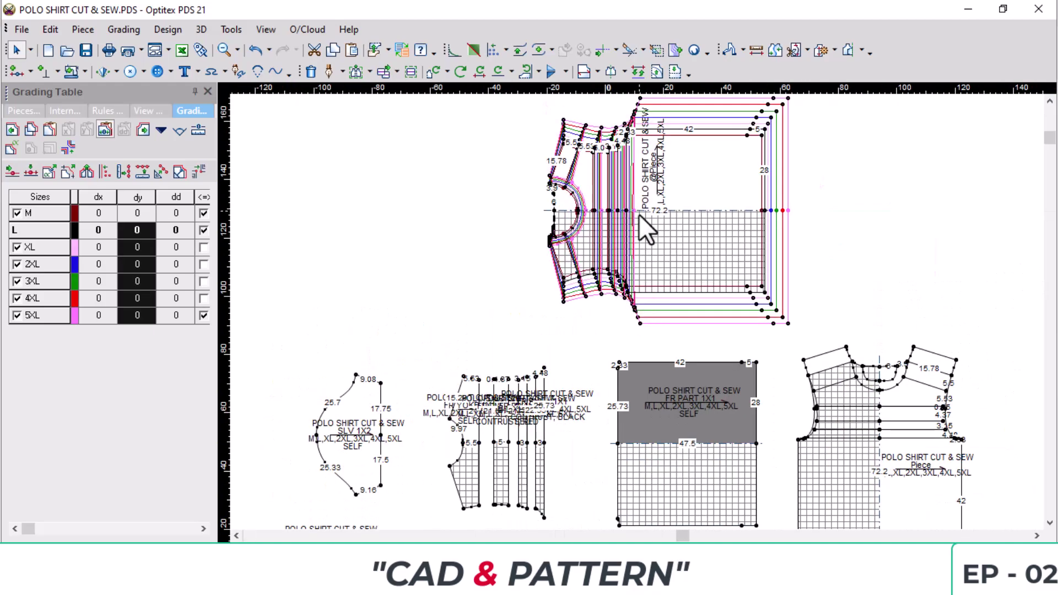
Turn off the Half setting of the graded front piece and move the piece down closer to FR PART 1X1.
scroll(639, 184, up, 3)
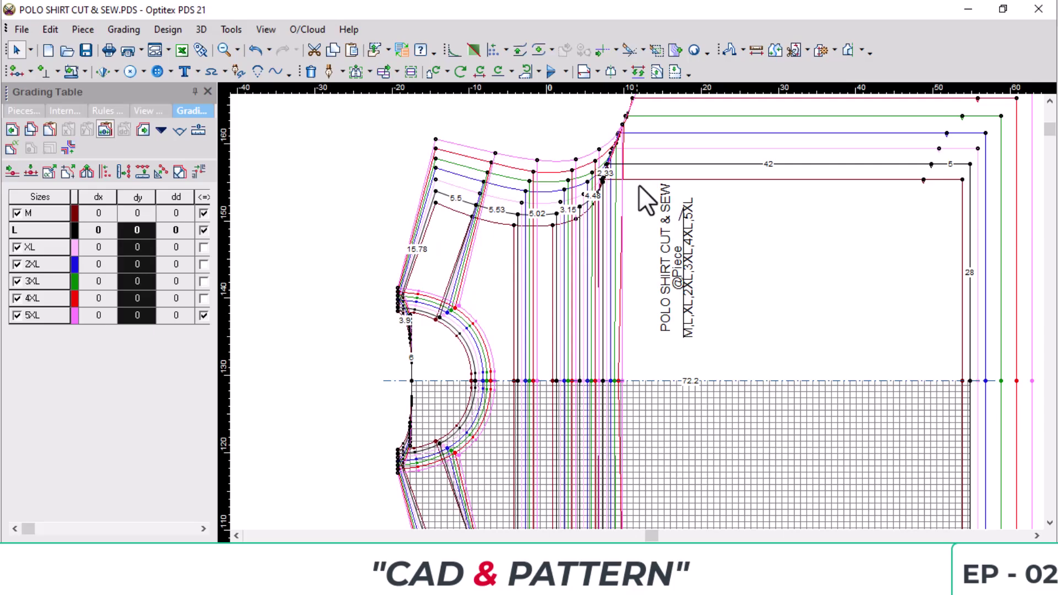
click(732, 352)
scroll(637, 312, up, 1)
scroll(636, 312, up, 3)
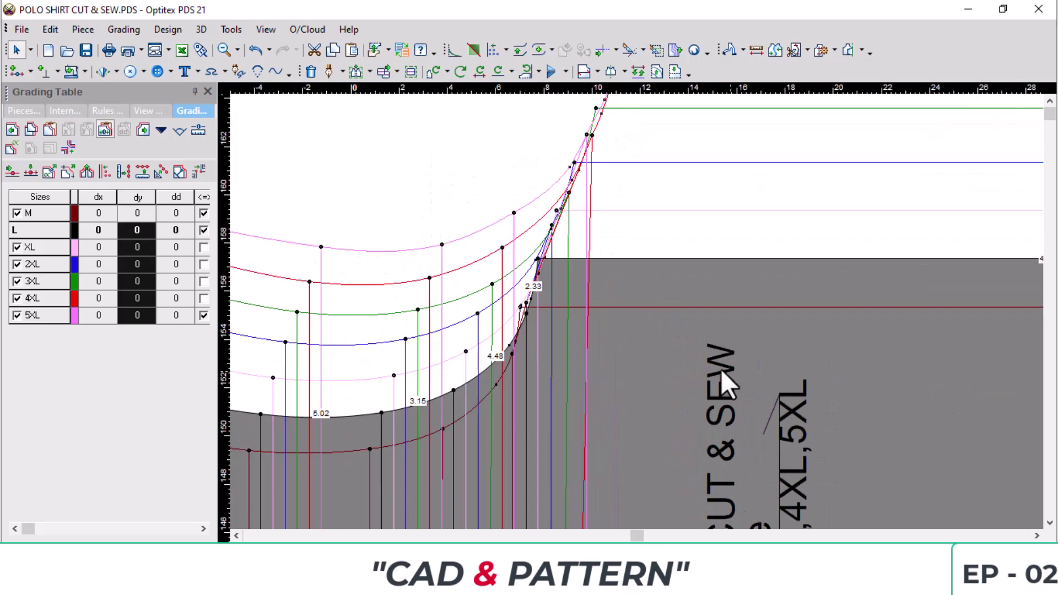
scroll(491, 218, down, 2)
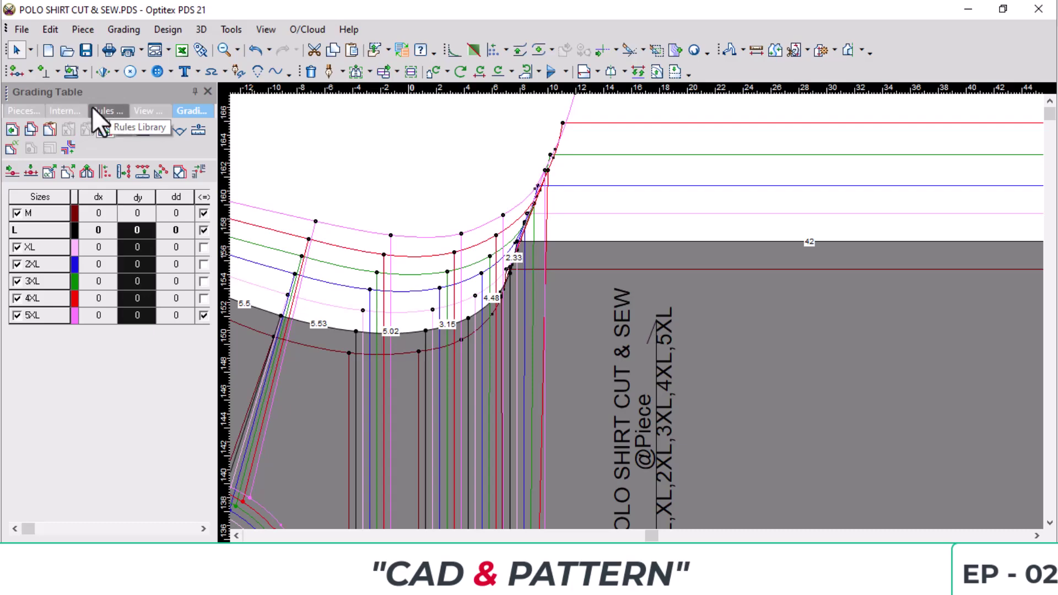
click(24, 110)
click(142, 408)
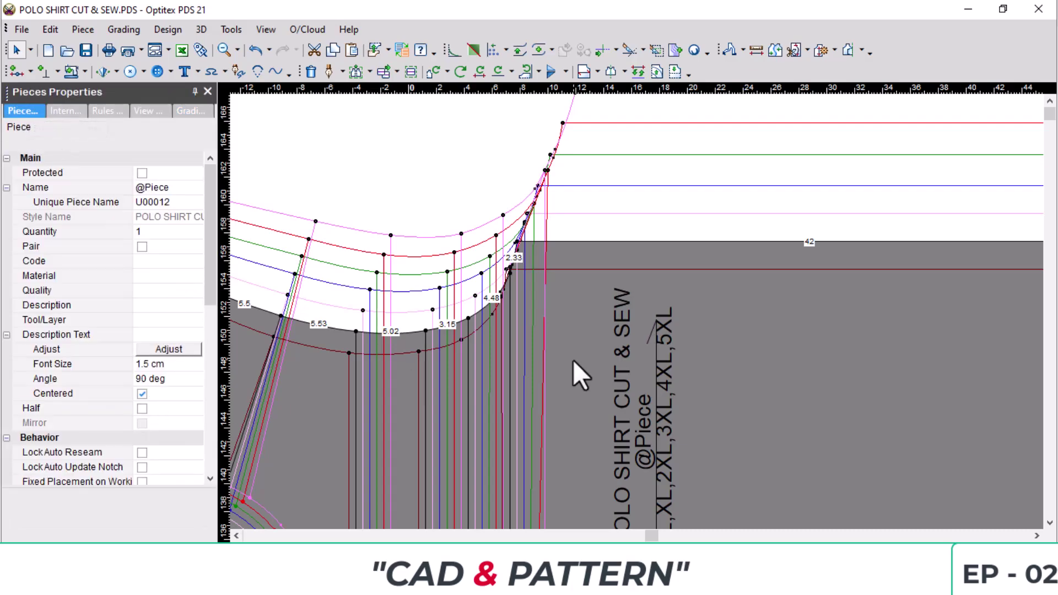
scroll(573, 359, down, 3)
drag(701, 293, 637, 316)
Copy the grading of the graded front's underarm corner onto the matching armhole corner of FR PART 1X1.
scroll(701, 433, down, 3)
scroll(628, 325, up, 8)
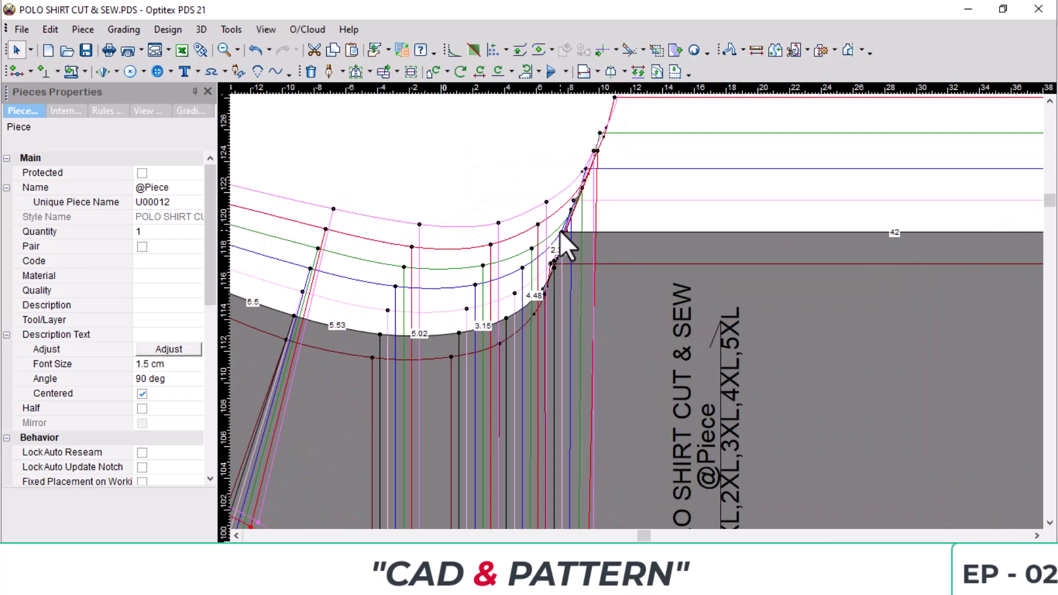
scroll(566, 233, up, 3)
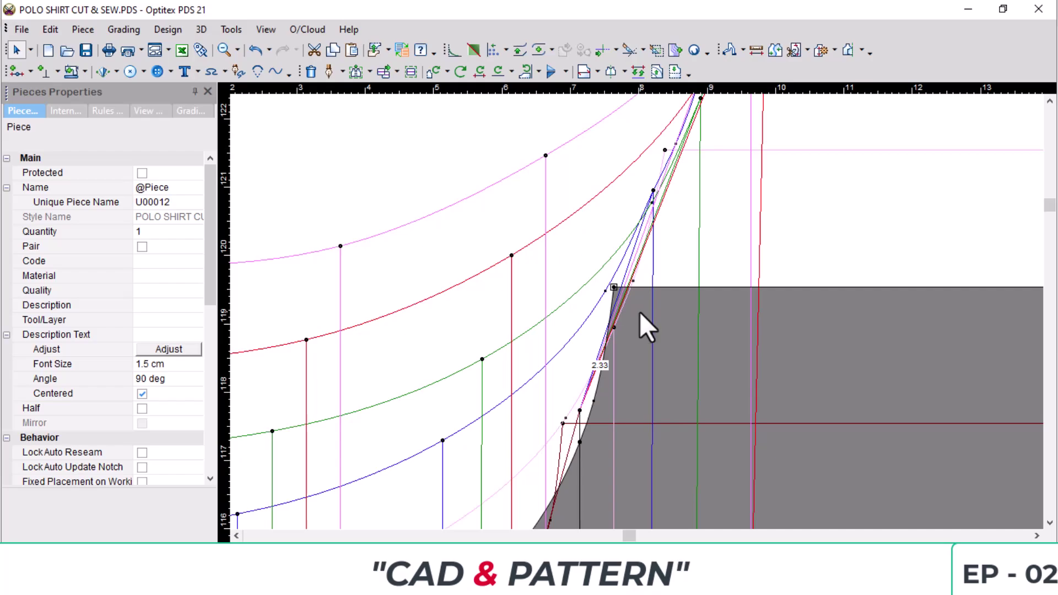
scroll(677, 375, down, 10)
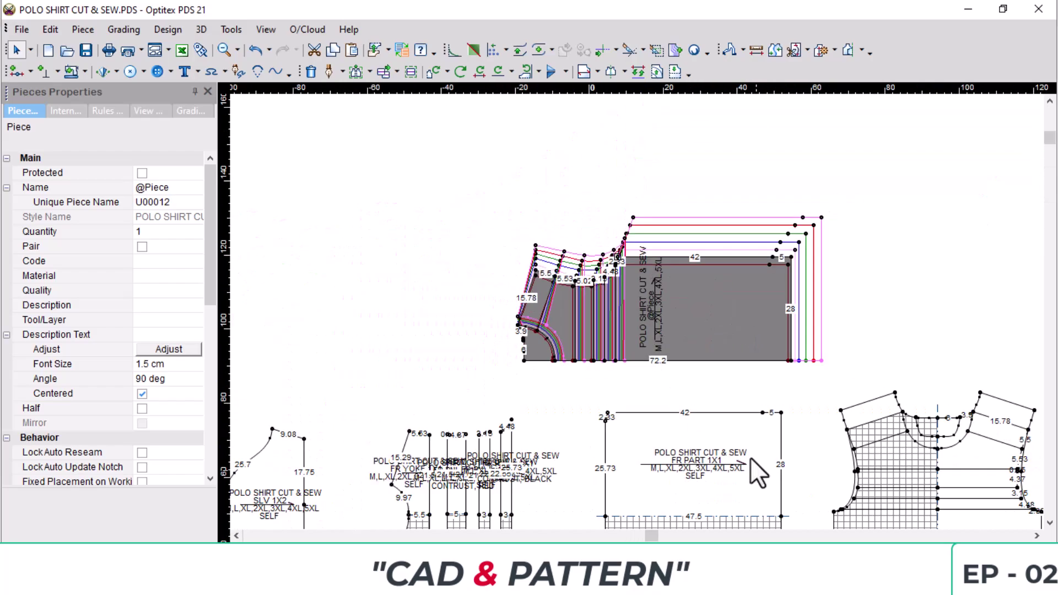
scroll(617, 424, up, 4)
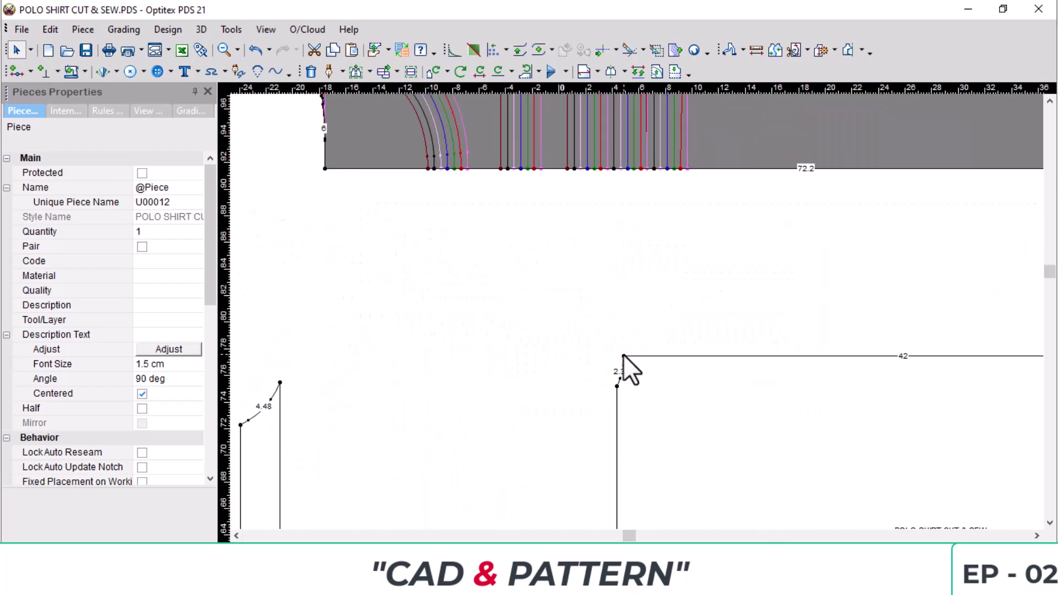
click(722, 377)
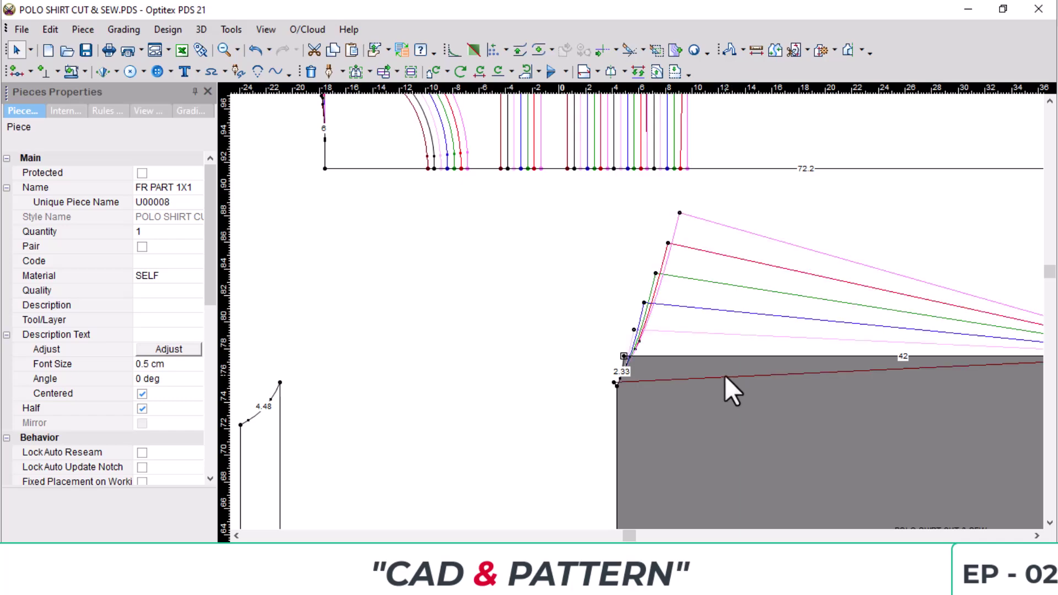
Copy the grading of the armhole point between the 2.33 and 4.48 segments onto FR PART 1X1's matching point below its underarm corner.
scroll(634, 289, down, 3)
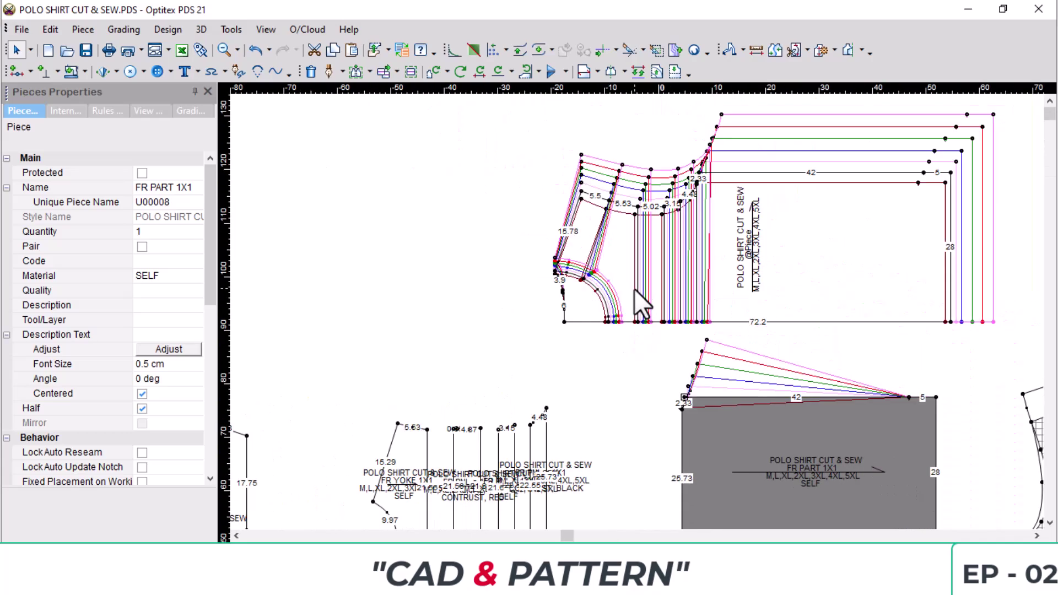
scroll(674, 328, up, 3)
scroll(683, 341, up, 1)
click(642, 324)
scroll(633, 294, up, 3)
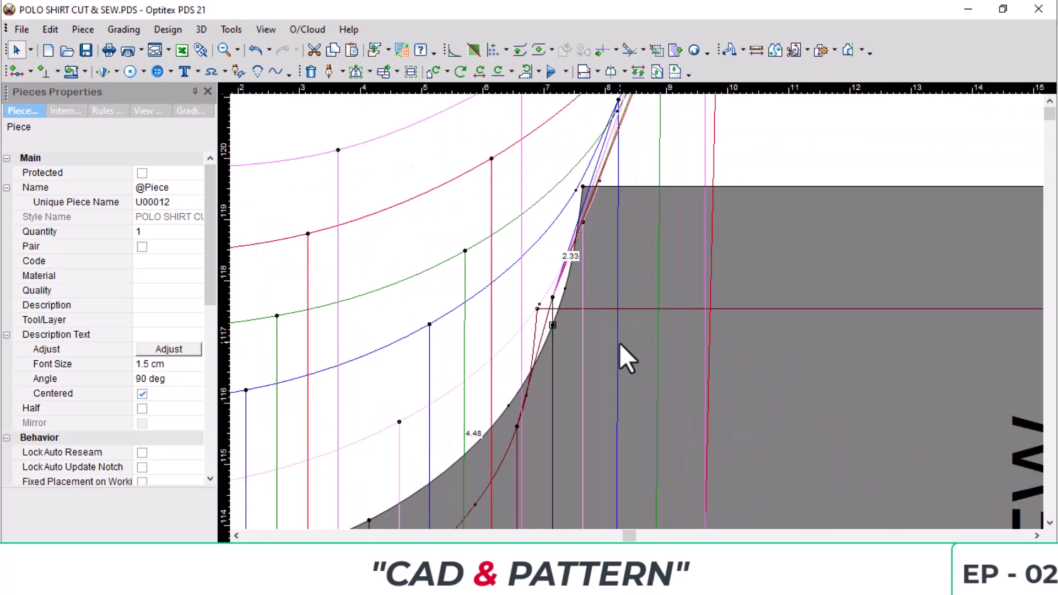
scroll(634, 424, down, 5)
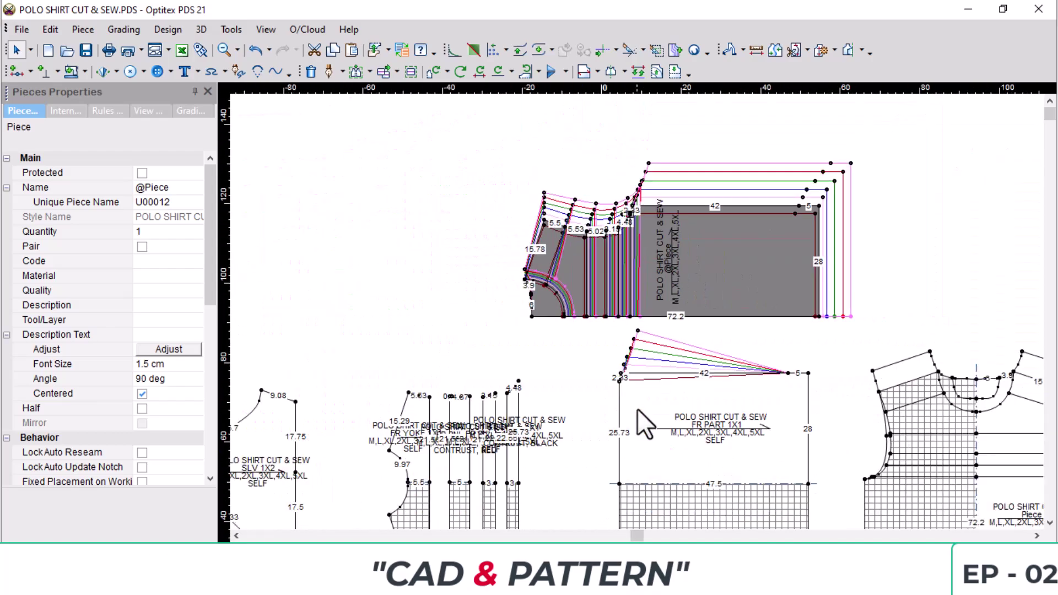
scroll(637, 315, up, 3)
click(613, 319)
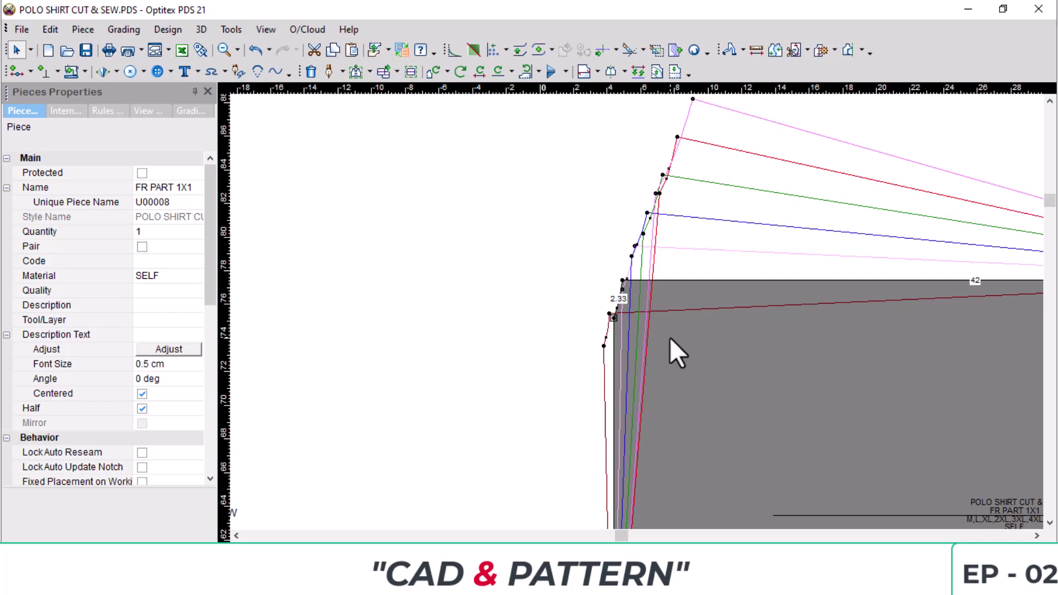
Paste the same point grading onto the fold-line end of FR PART 1X1's 25.73 edge.
scroll(656, 330, down, 3)
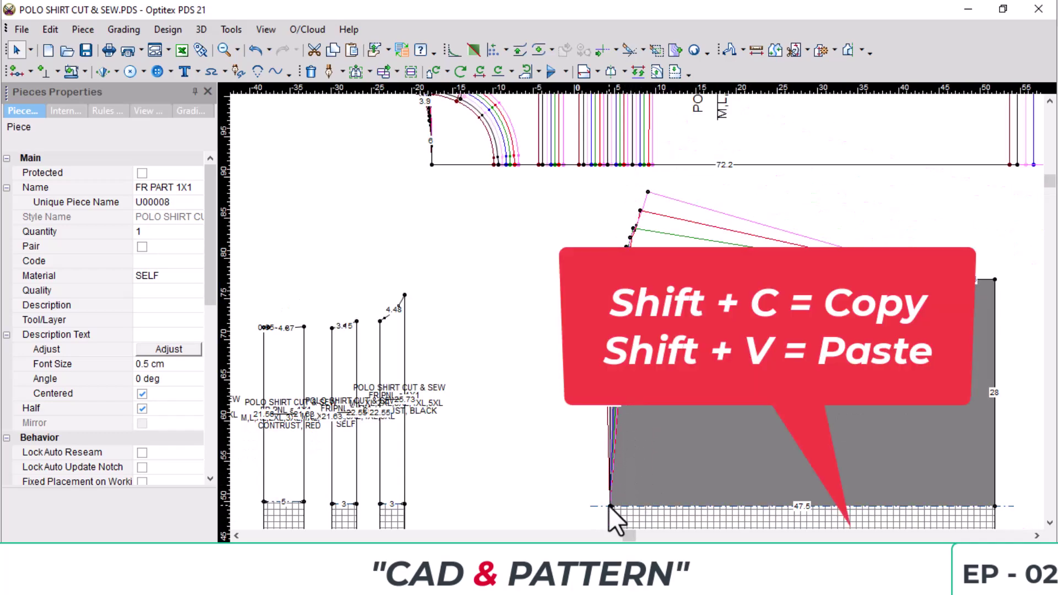
click(609, 506)
key(shift+v)
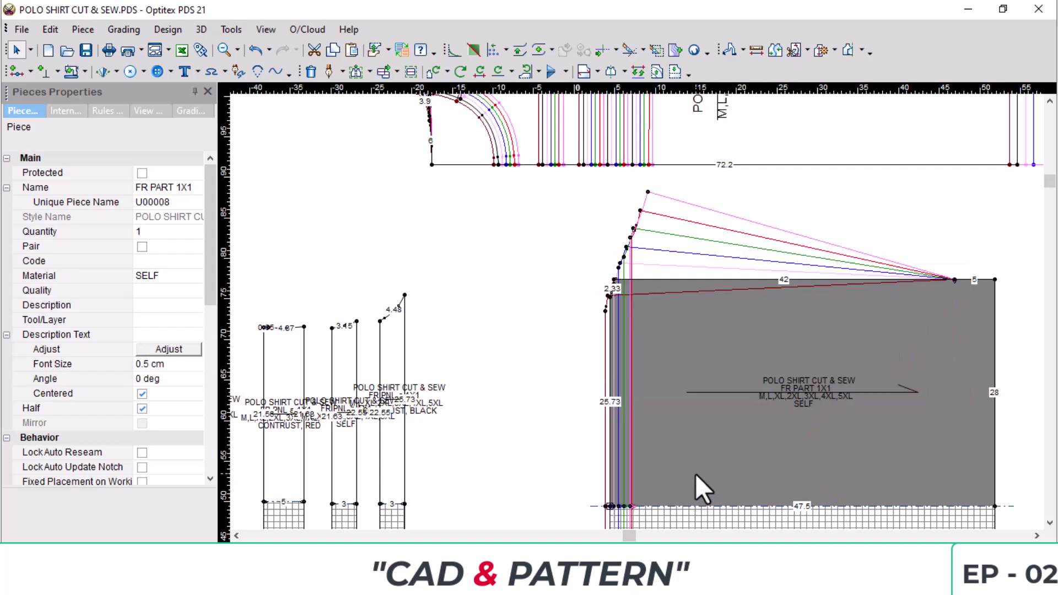
Copy the grading of the front's side point 5 cm from the hem onto FR PART 1X1's matching point, hem corner and fold-line hem end.
scroll(886, 339, down, 2)
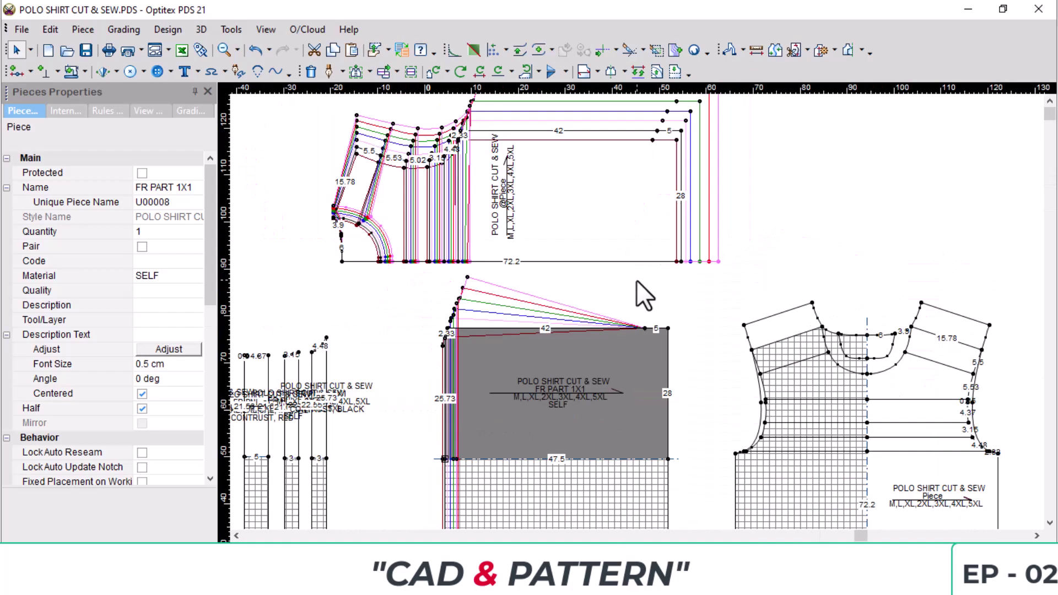
click(656, 132)
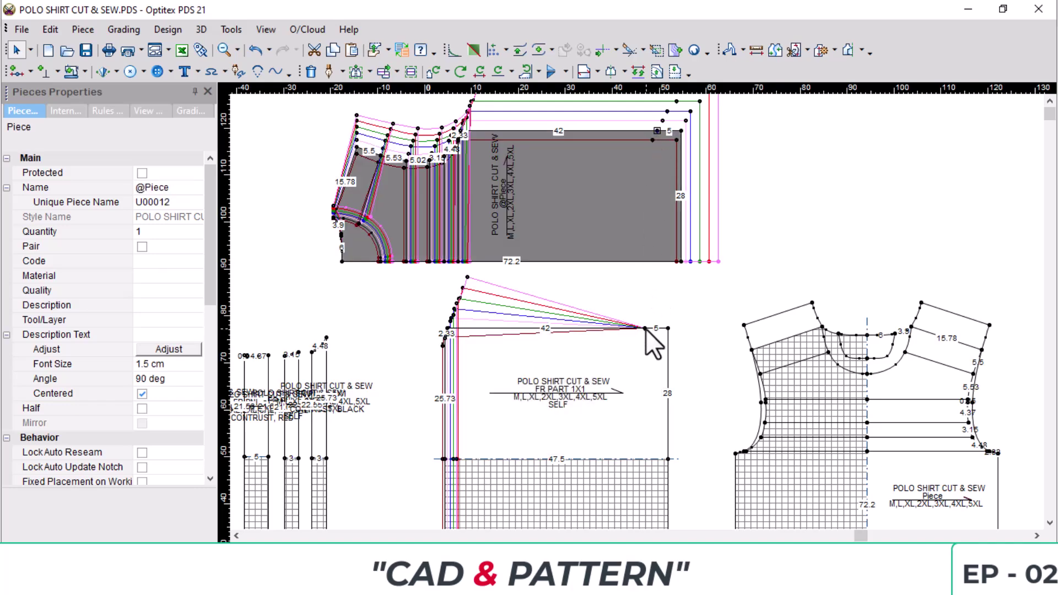
click(662, 329)
key(ctrl+z)
click(667, 329)
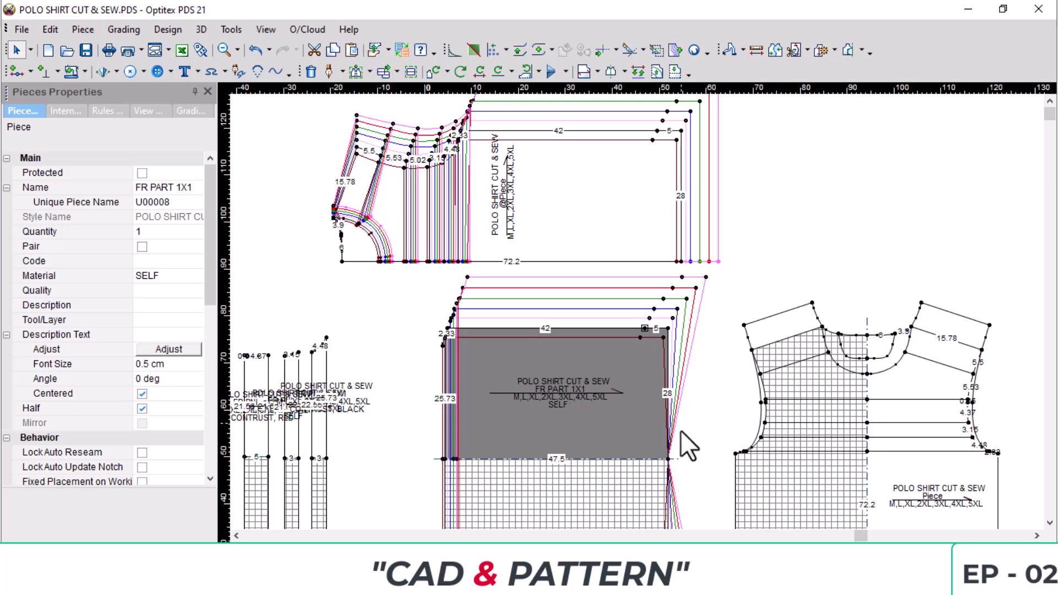
click(668, 457)
key(ctrl+v)
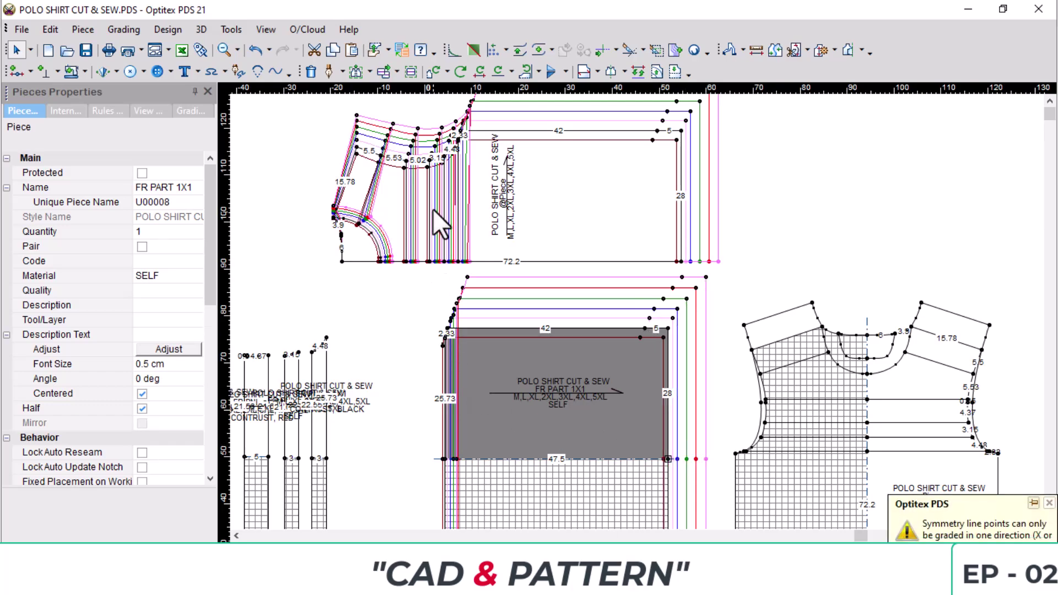
Copy the grading of FR PART 1X1's lower armhole point onto the upper armhole corner of FR PNL c 1X1 beside it.
scroll(640, 312, up, 3)
scroll(738, 363, down, 3)
scroll(597, 468, down, 1)
scroll(638, 317, up, 4)
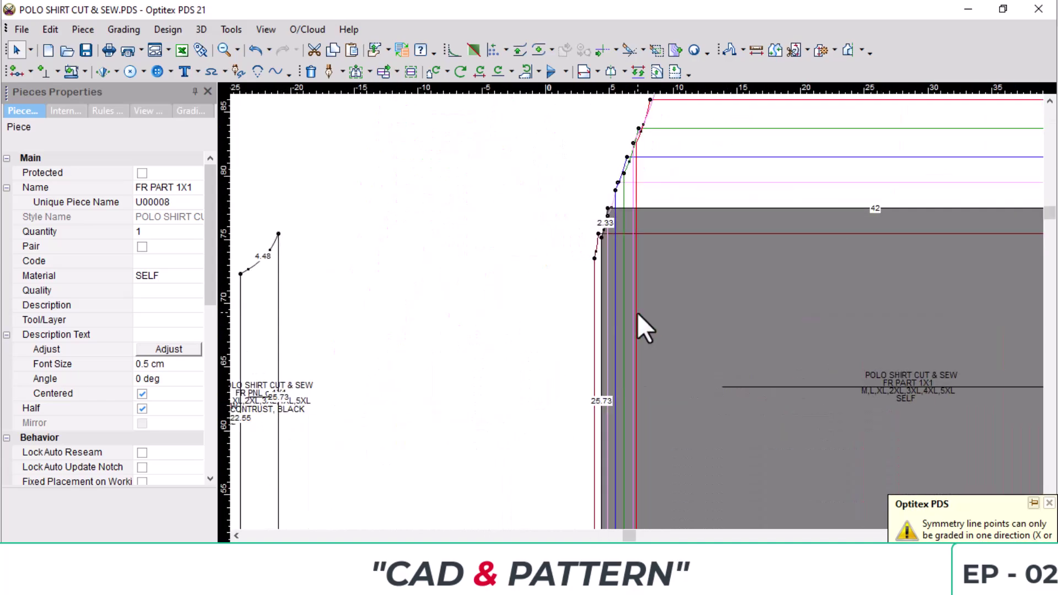
click(600, 237)
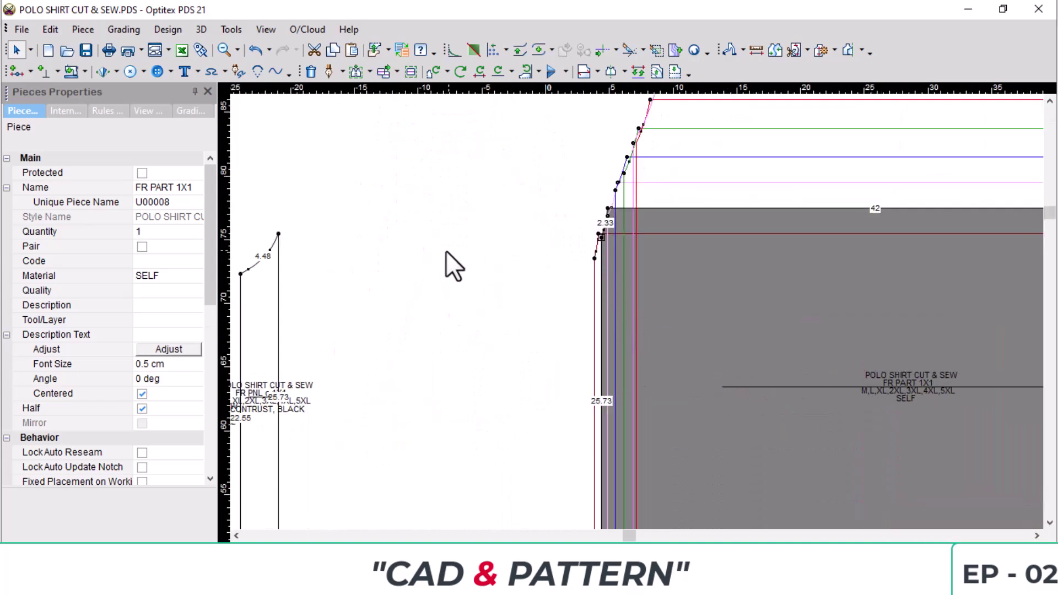
click(281, 234)
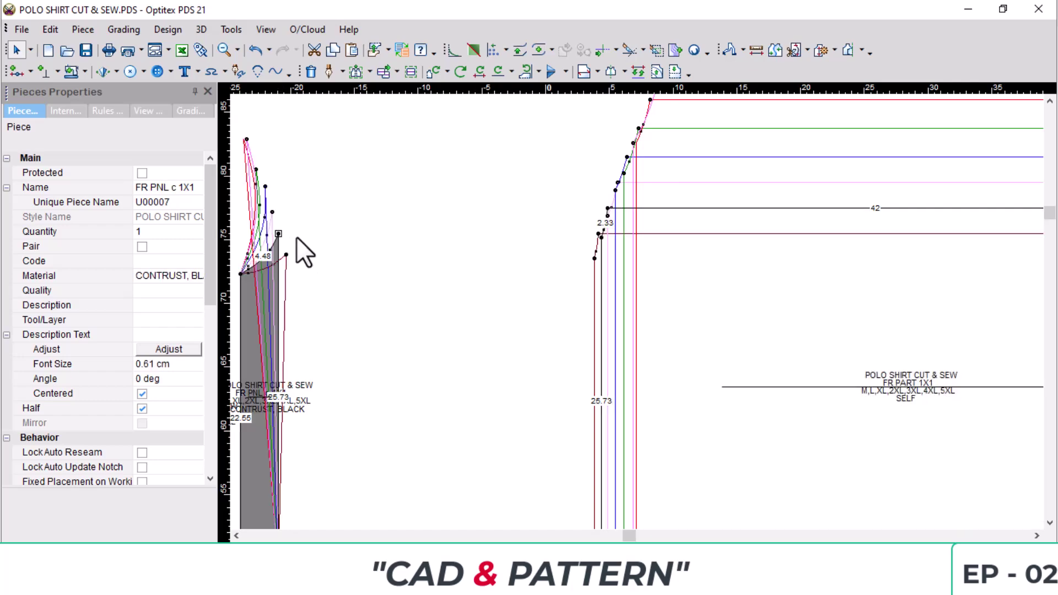
Flip the dx grading values of FR PNL c 1X1's armhole corner and move the panel beside FR PART 1X1.
click(198, 111)
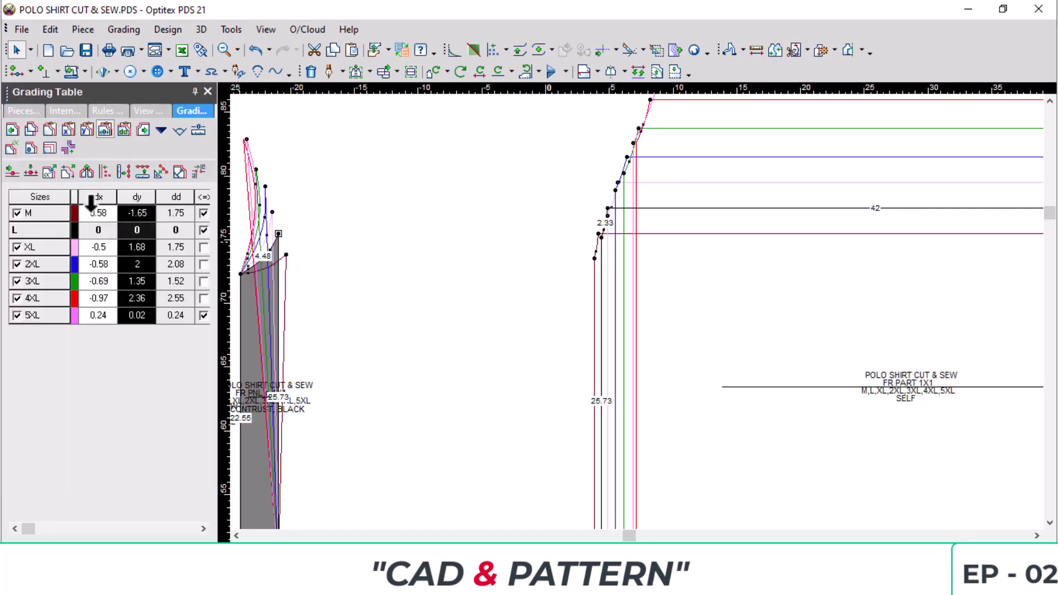
drag(97, 228, 103, 270)
right_click(102, 205)
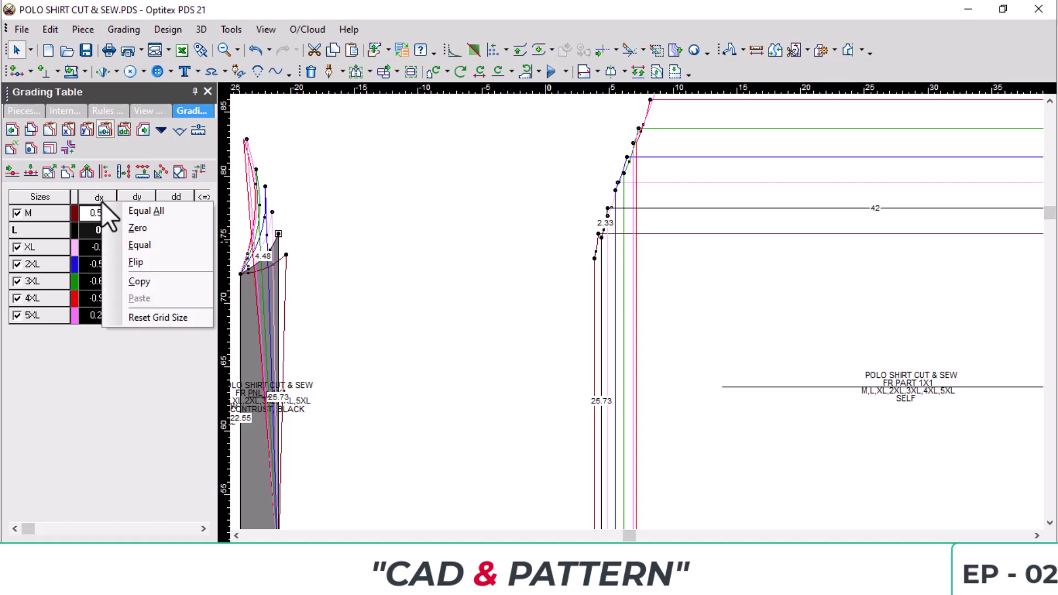
click(155, 266)
key(ctrl+z)
scroll(474, 311, down, 2)
drag(260, 306, 472, 308)
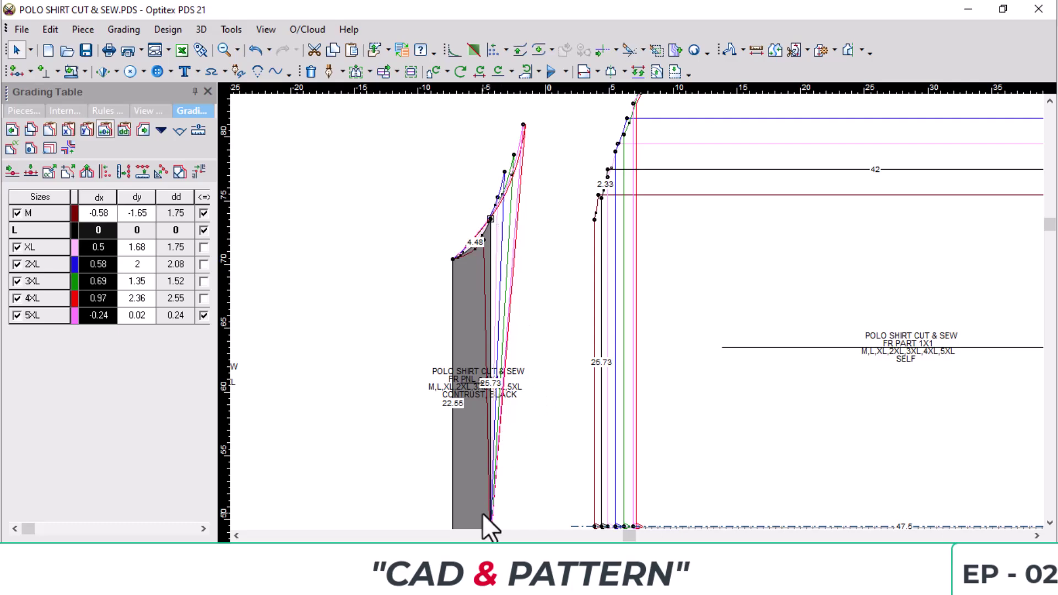
Paste the corner's grading onto the fold-line end of FR PNL c 1X1's 25.73 edge.
scroll(636, 333, down, 1)
click(630, 340)
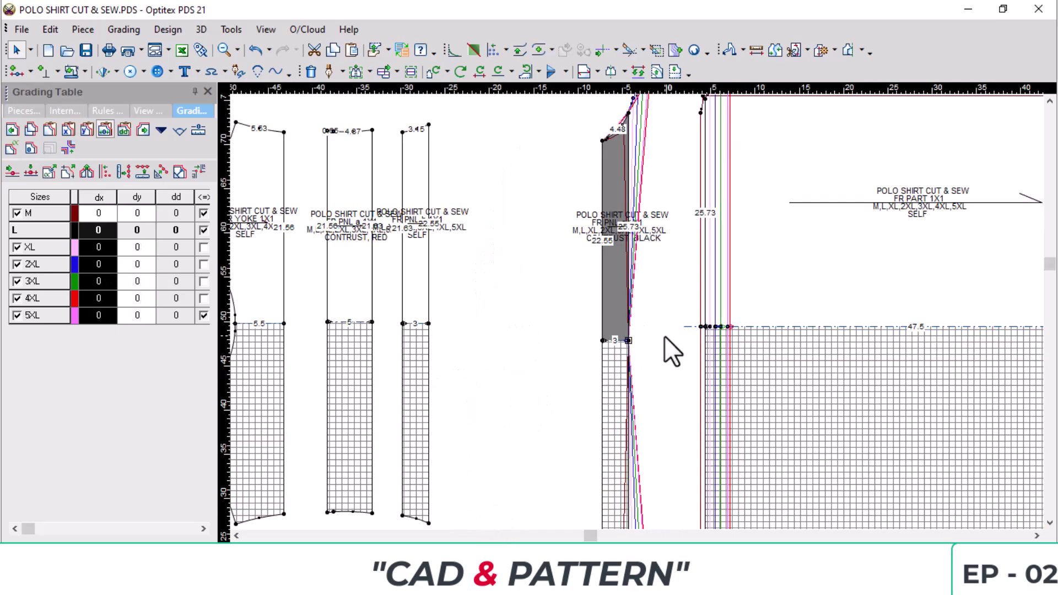
key(ctrl+v)
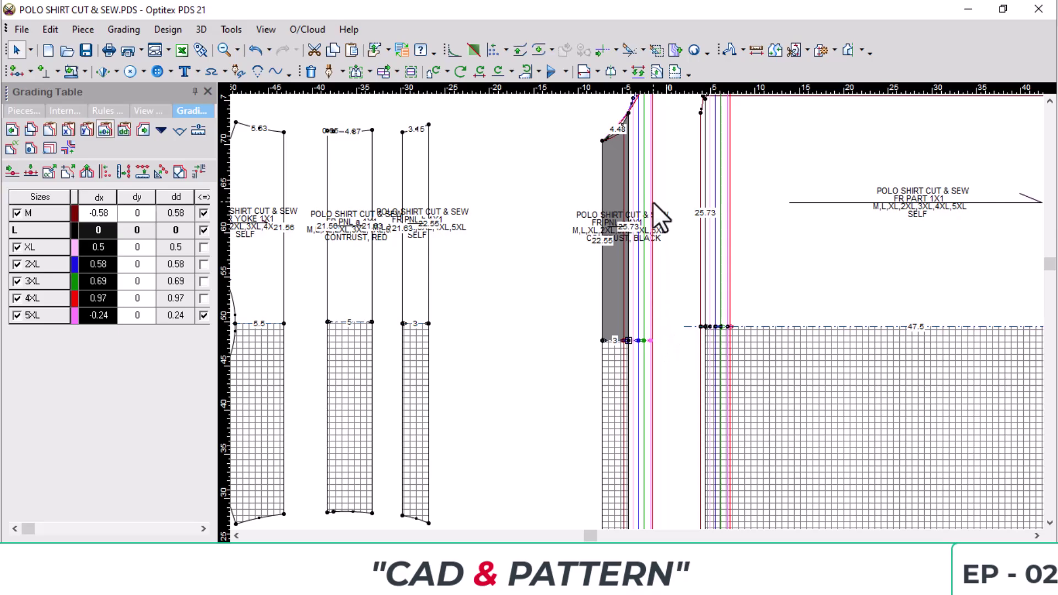
Copy the grading of the front's armhole point between the 3.15 and 4.48 segments onto both ends of FR PNL c 1X1's 22.55 edge.
scroll(633, 231, down, 1)
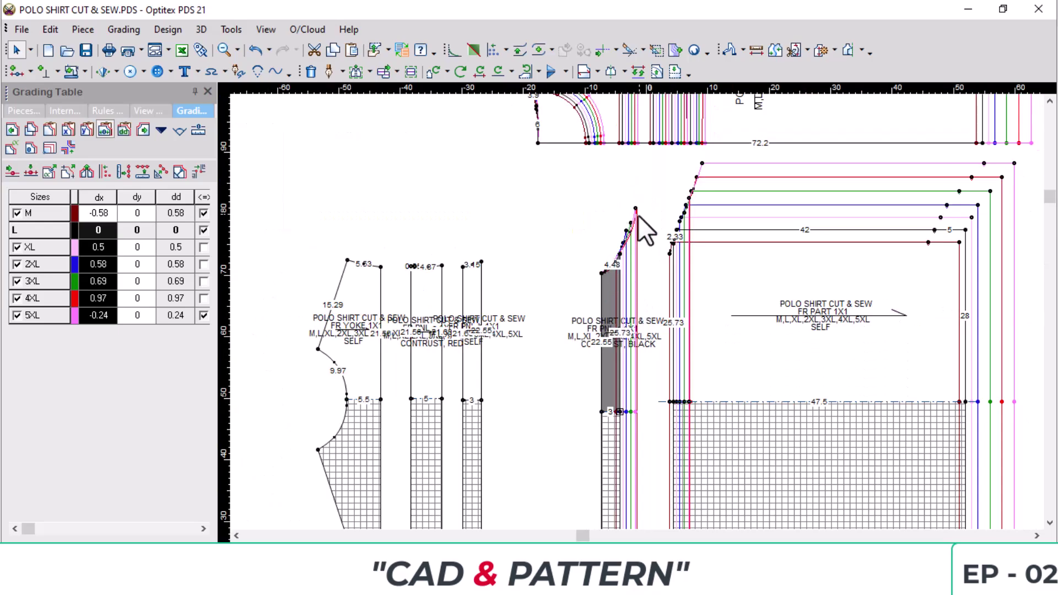
scroll(644, 210, up, 3)
scroll(675, 286, down, 2)
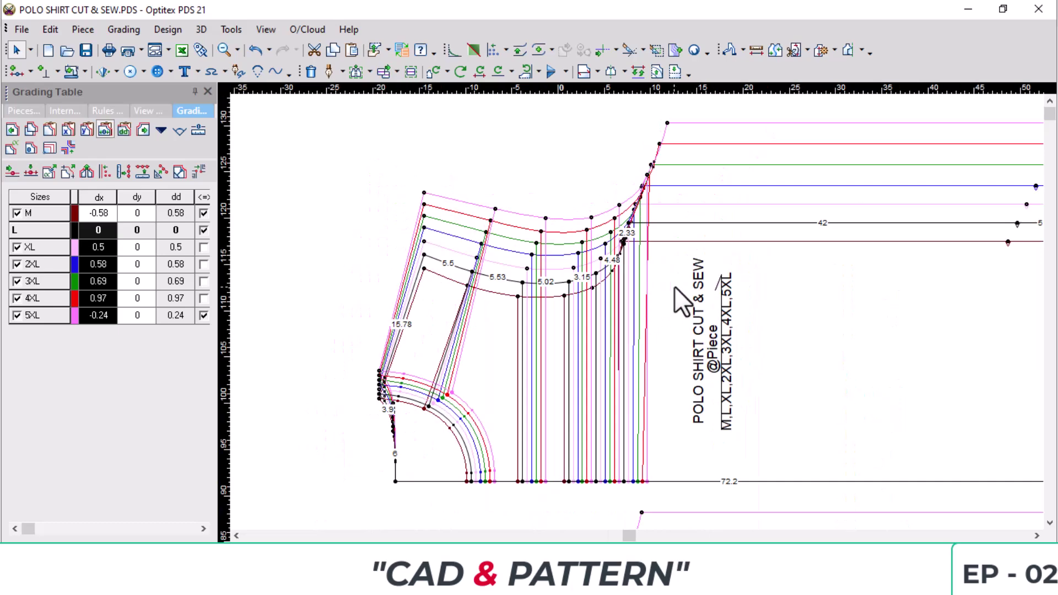
key(space)
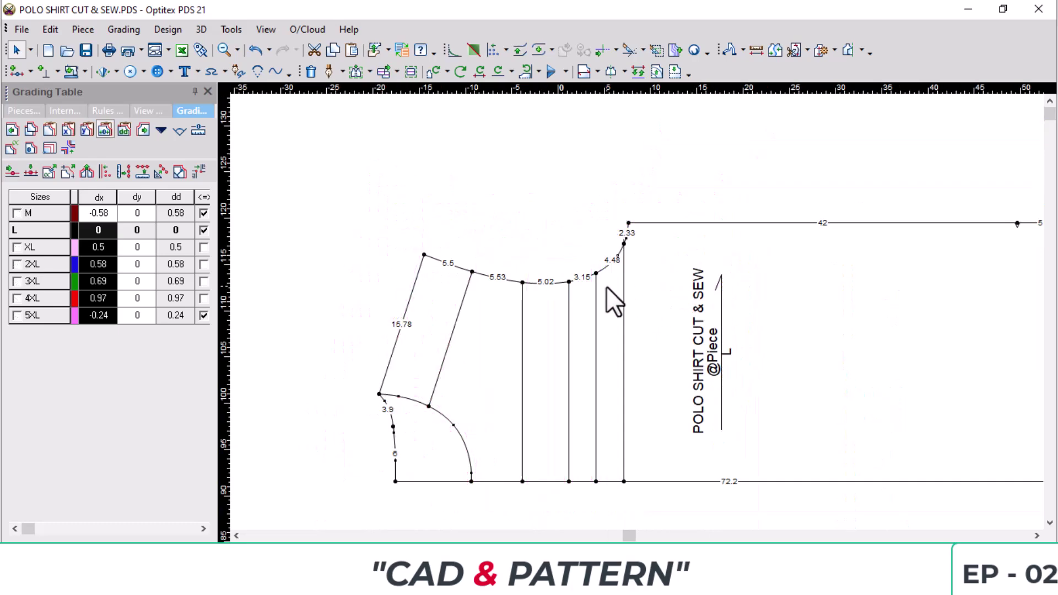
click(595, 273)
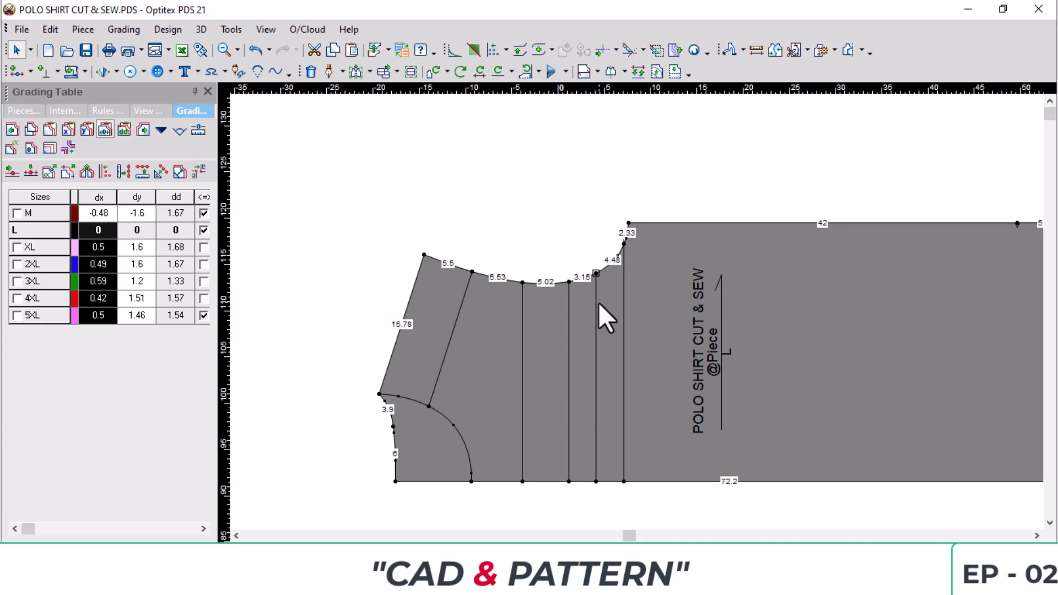
scroll(606, 342, down, 3)
scroll(638, 325, up, 3)
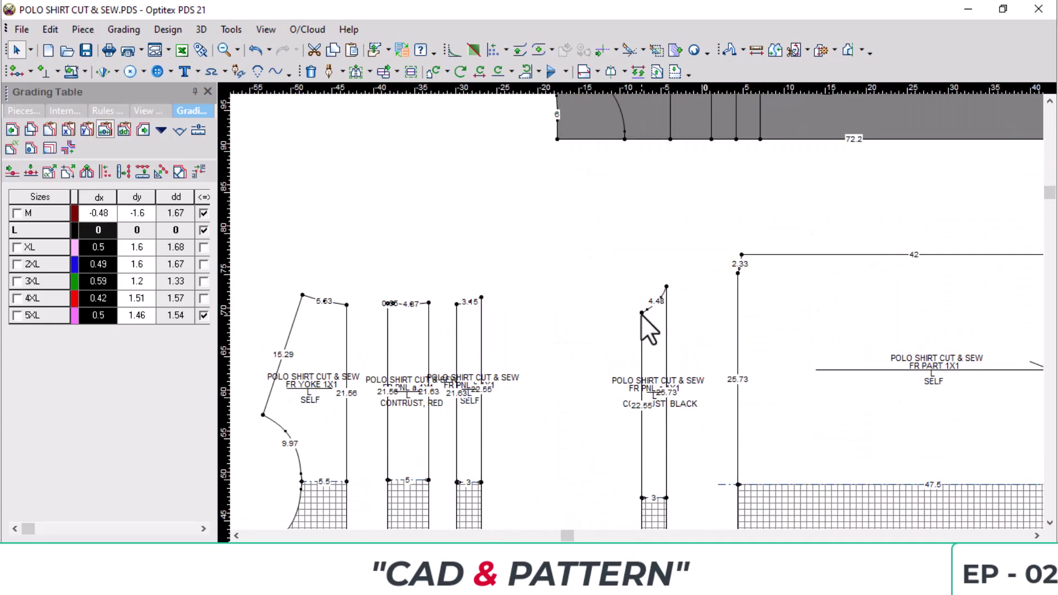
click(641, 313)
key(space)
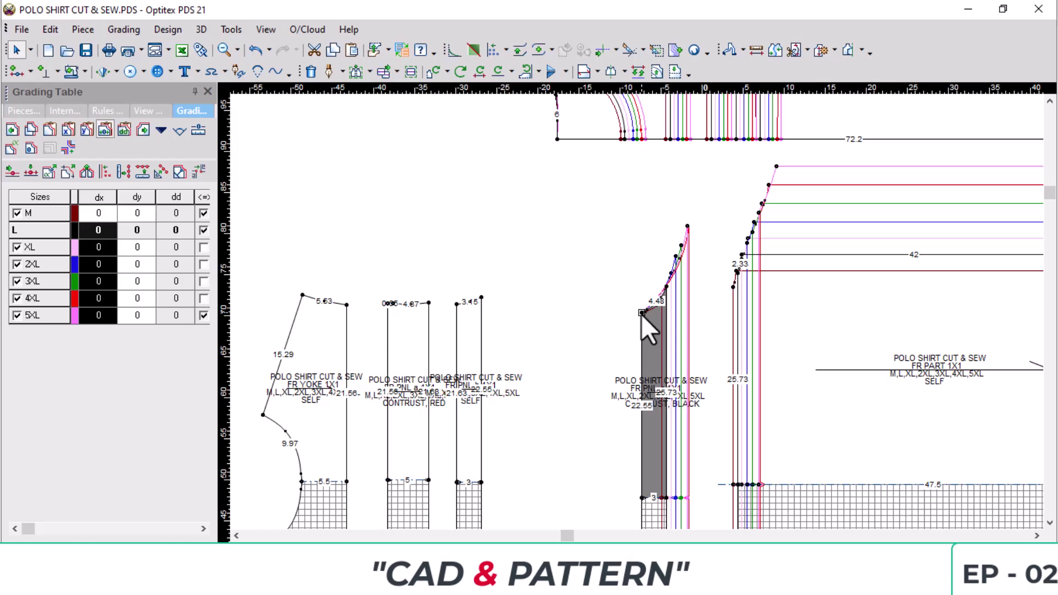
key(ctrl+v)
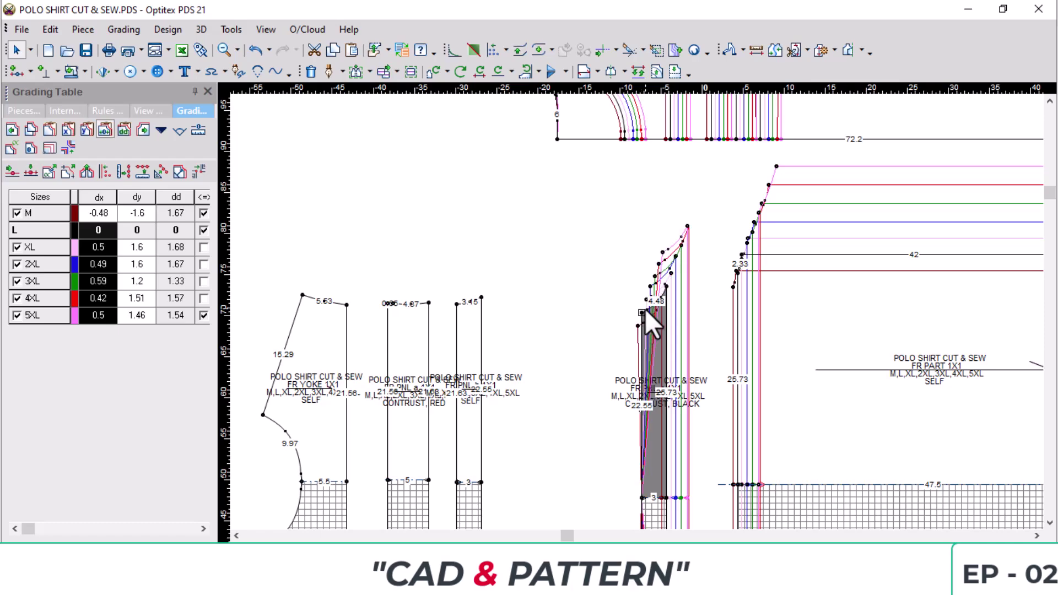
click(643, 495)
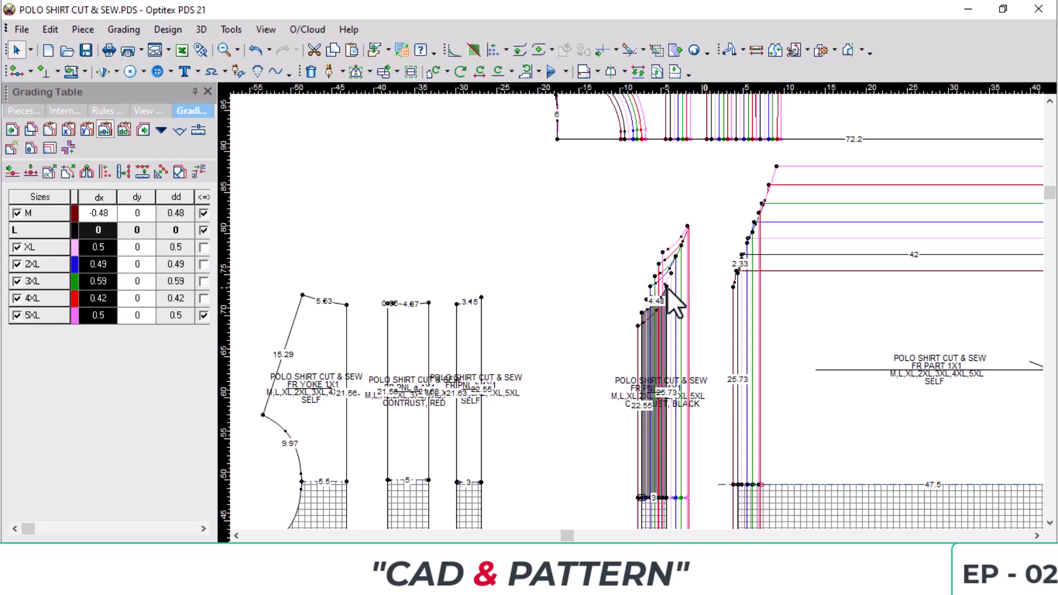
Move FR PNL c 1X1 against FR PART 1X1 so their 25.73 edges meet at the armhole.
key(space)
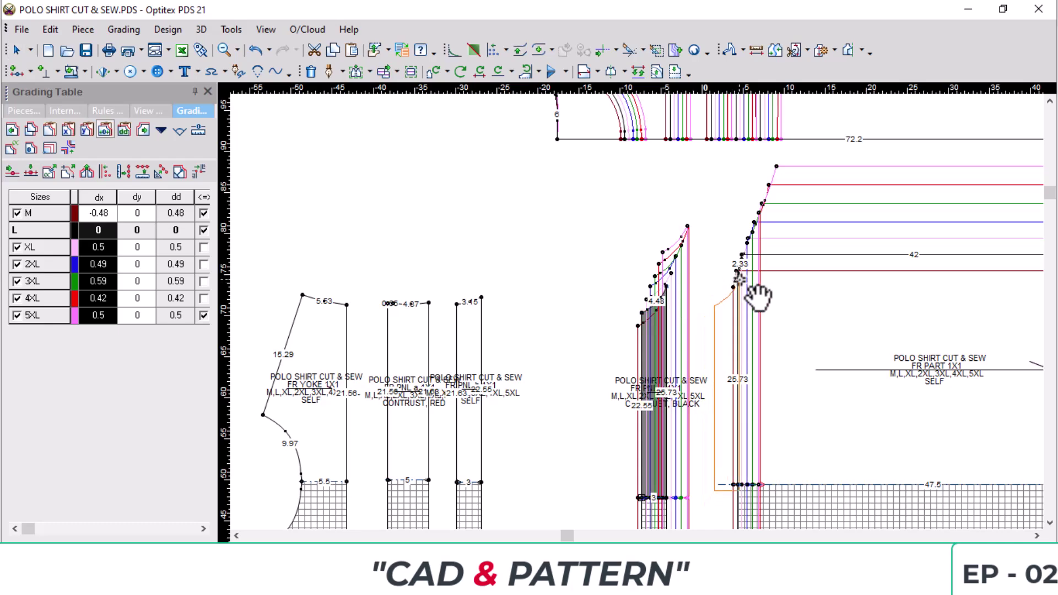
scroll(760, 317, up, 3)
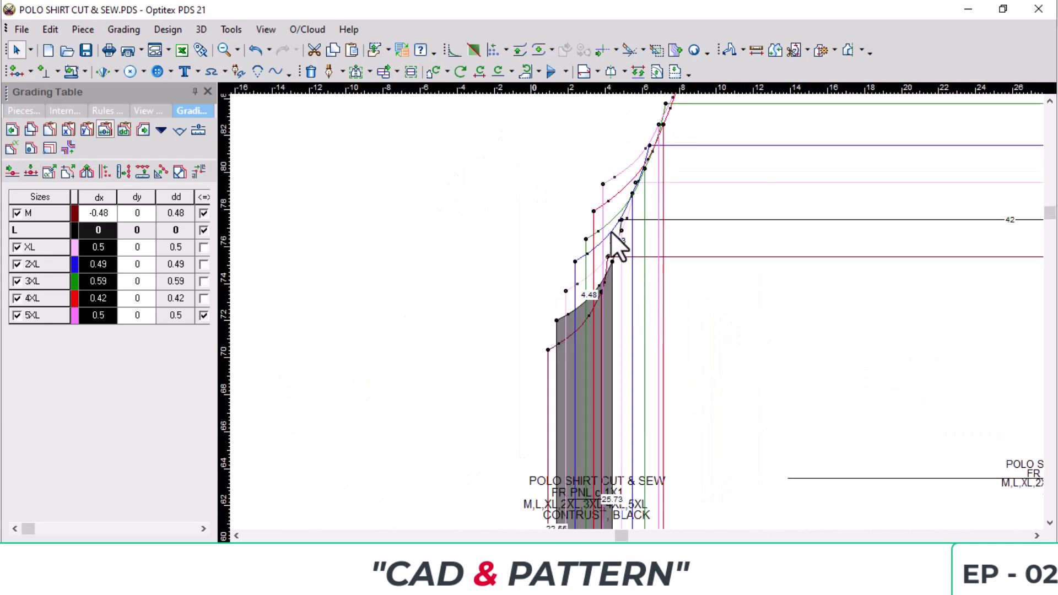
scroll(611, 248, down, 4)
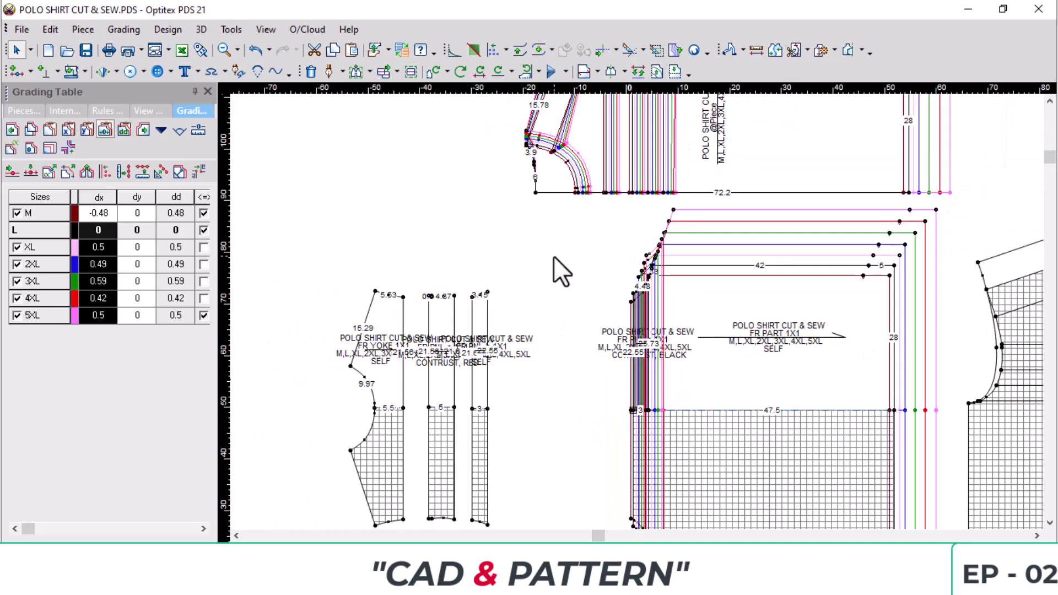
Copy the grading of FR PNL c 1X1's upper 22.55-edge corner onto the matching corner of the narrow SELF panel and flip its dx values.
scroll(633, 302, up, 4)
click(626, 293)
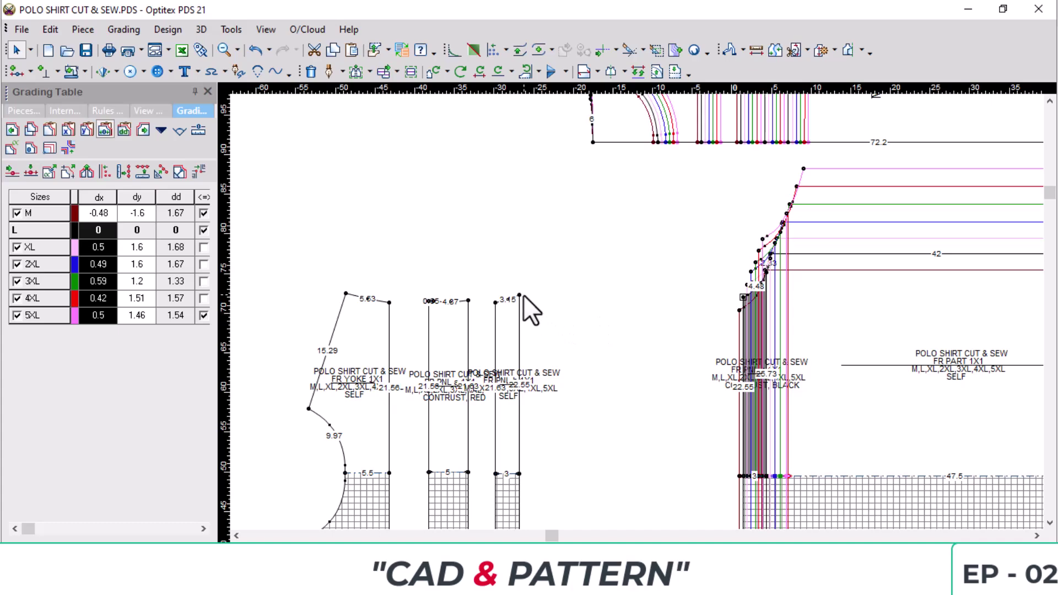
click(521, 296)
key(ctrl+v)
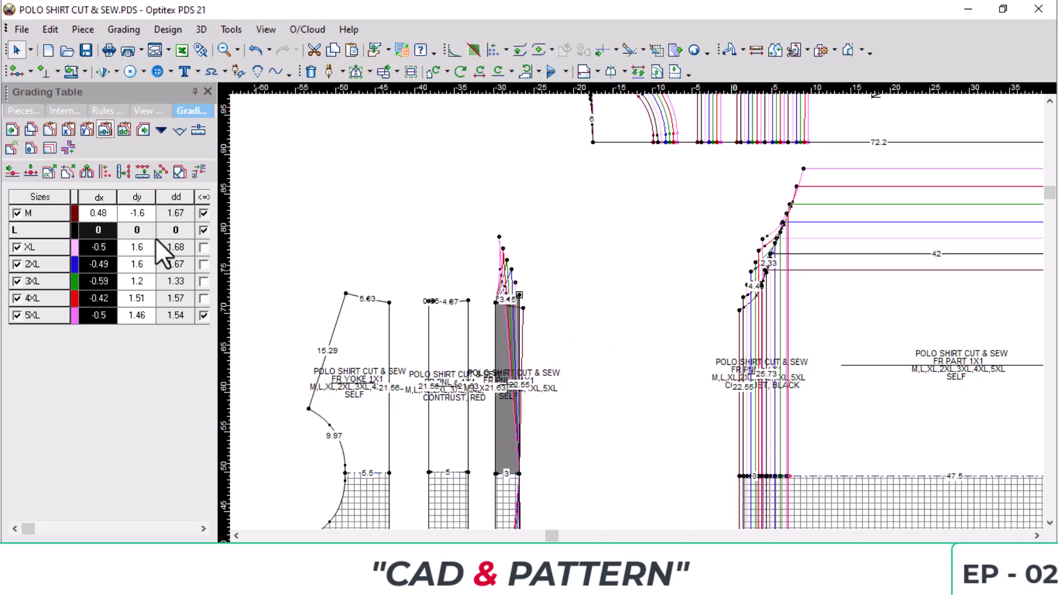
right_click(107, 203)
click(145, 264)
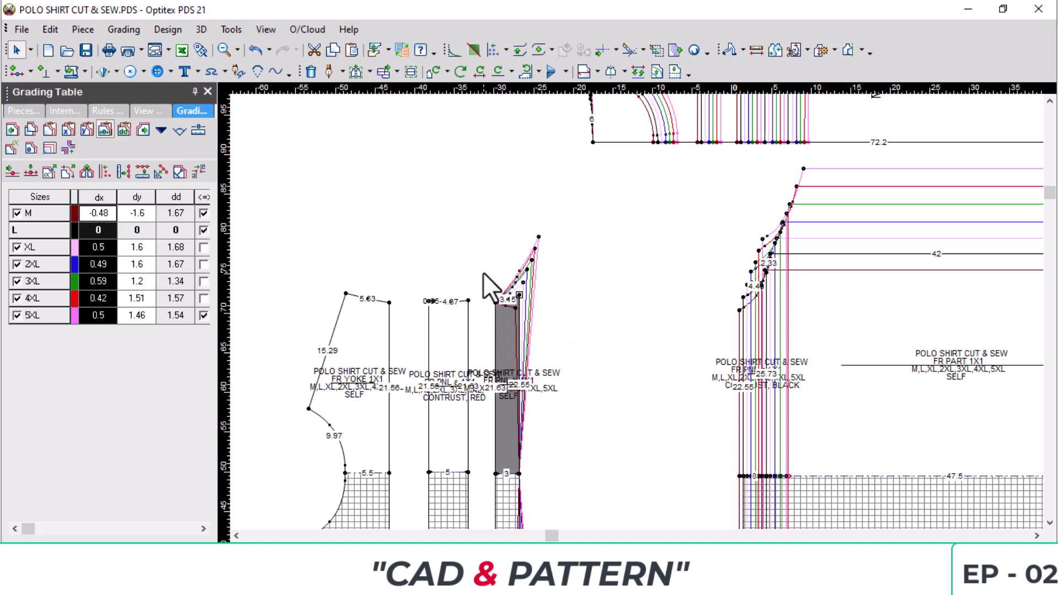
click(484, 272)
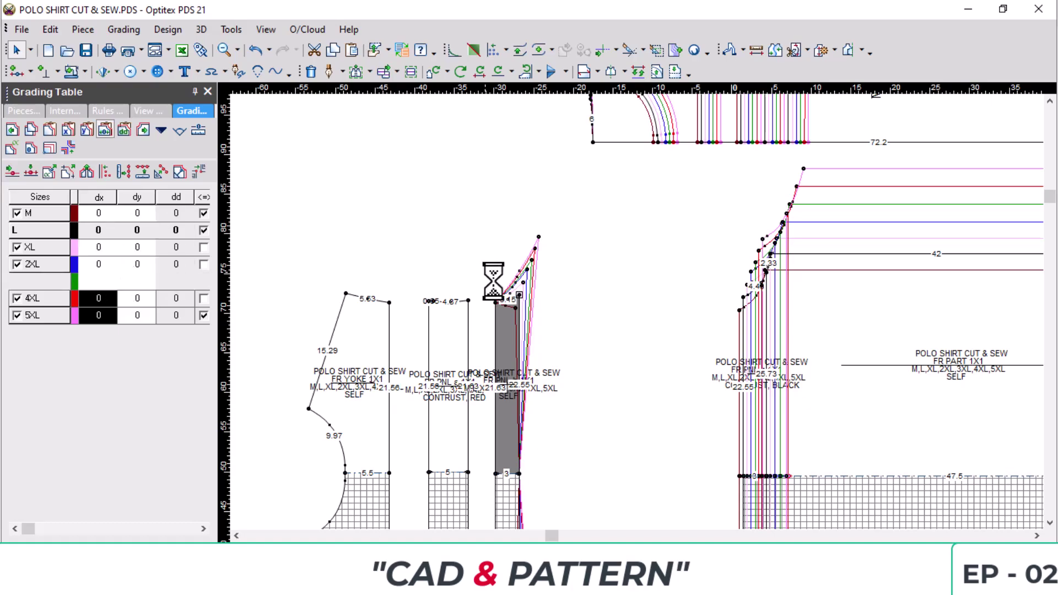
Paste the fold-line grading onto the SELF panel's 22.55 edge with flipped dx values, and move the panel beside FR PNL c 1X1.
click(519, 473)
key(ctrl+v)
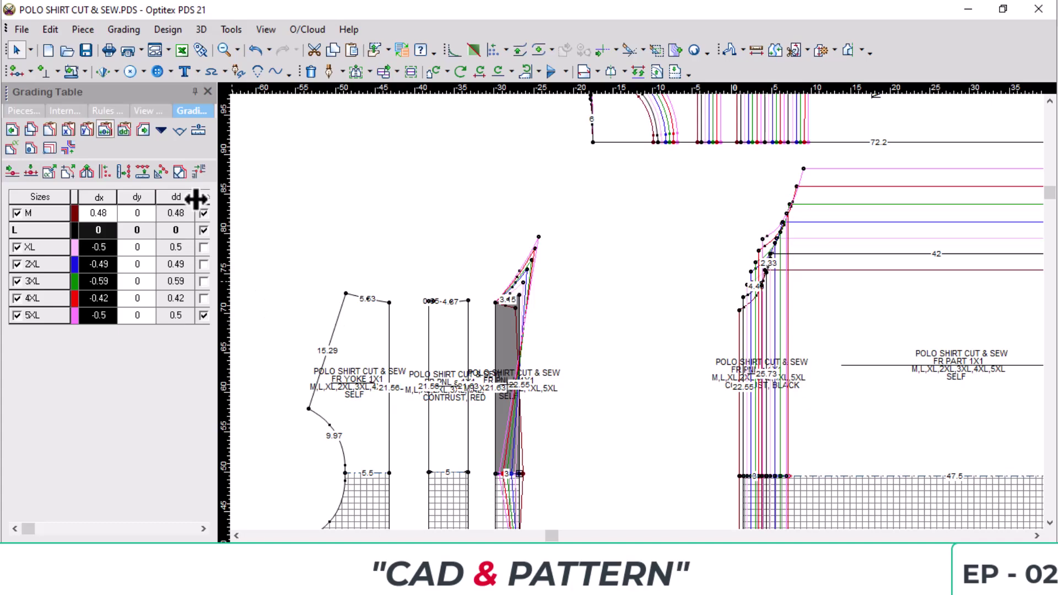
right_click(113, 206)
click(148, 264)
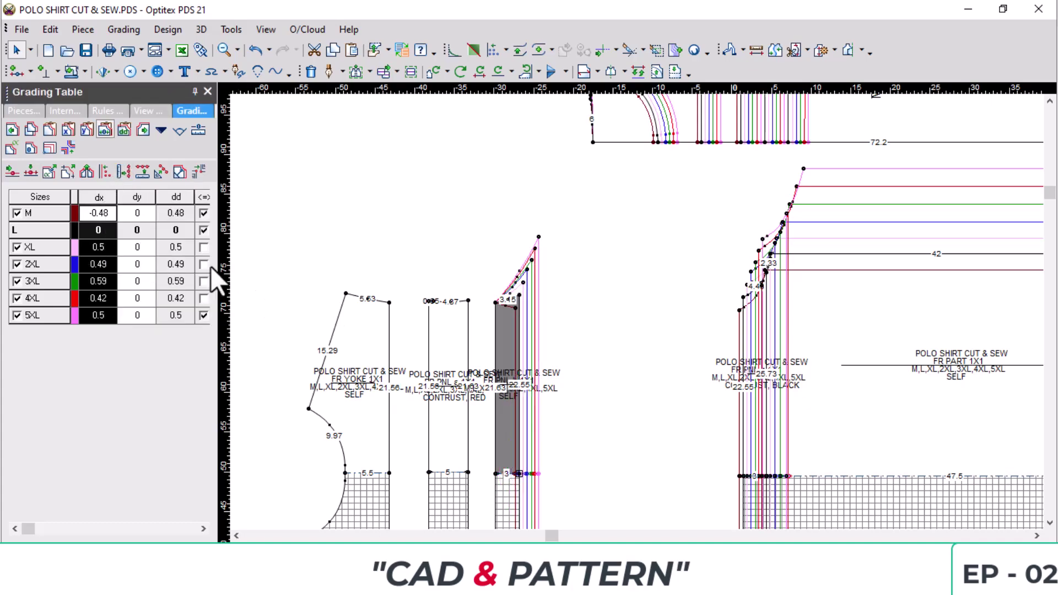
click(513, 306)
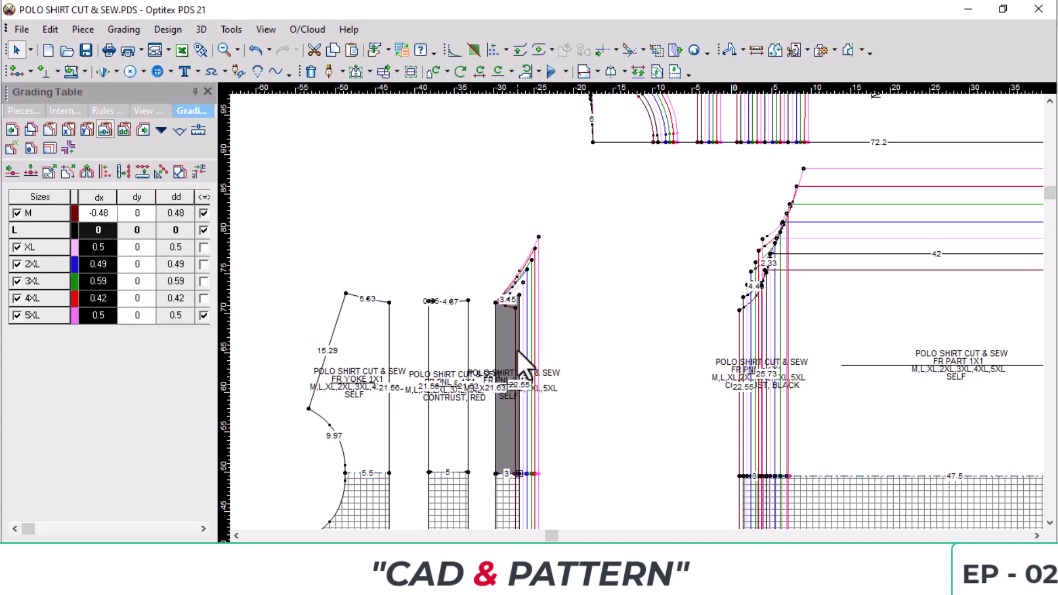
drag(518, 351, 693, 351)
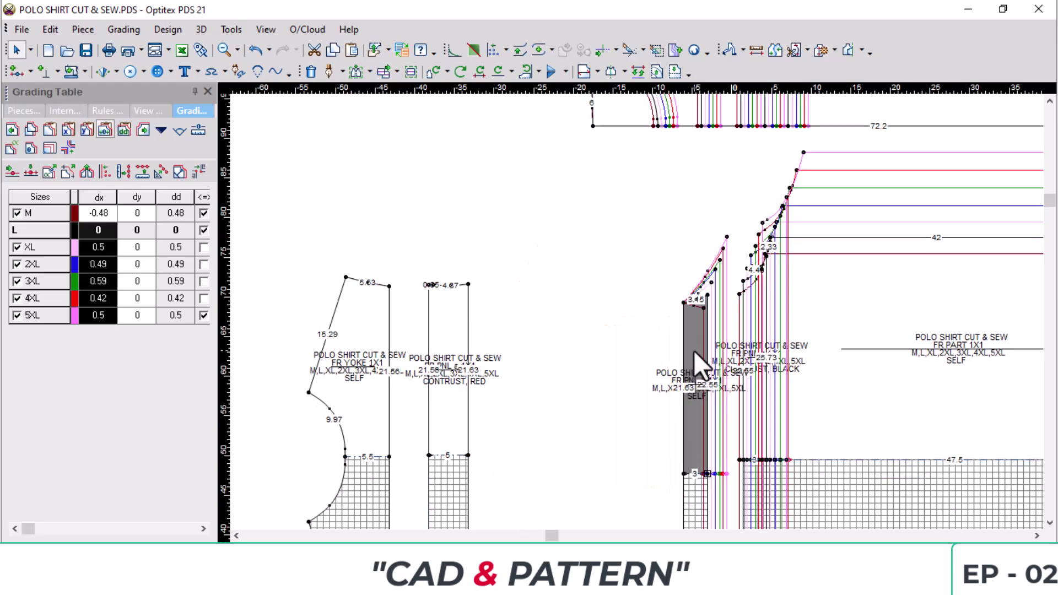
Copy the grading of the front's armhole point between the 5.02 and 3.15 segments onto both ends of the SELF panel's 21.63 edge.
scroll(637, 302, down, 1)
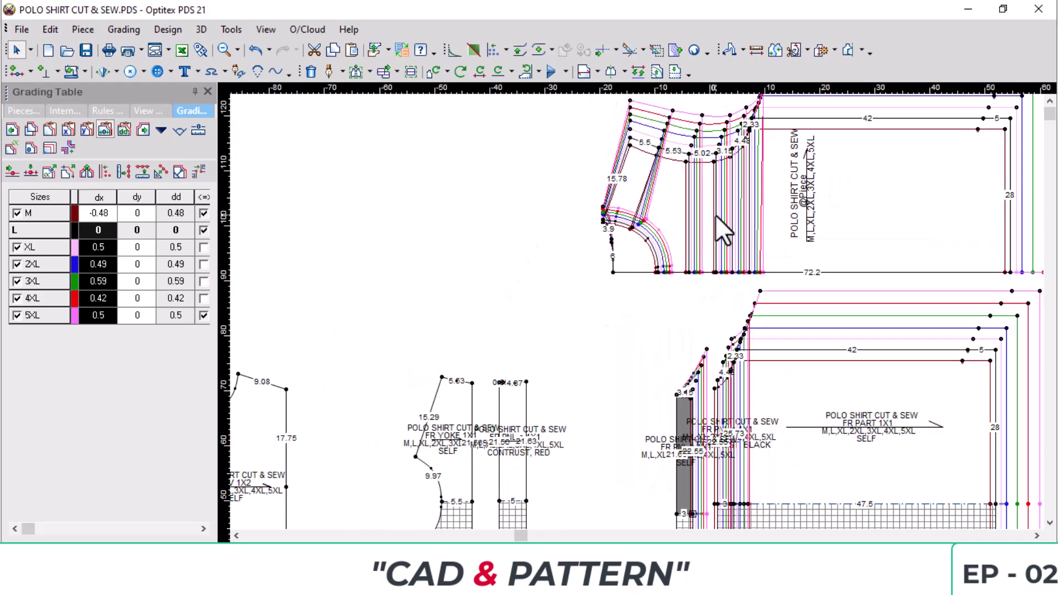
scroll(637, 306, up, 3)
click(606, 261)
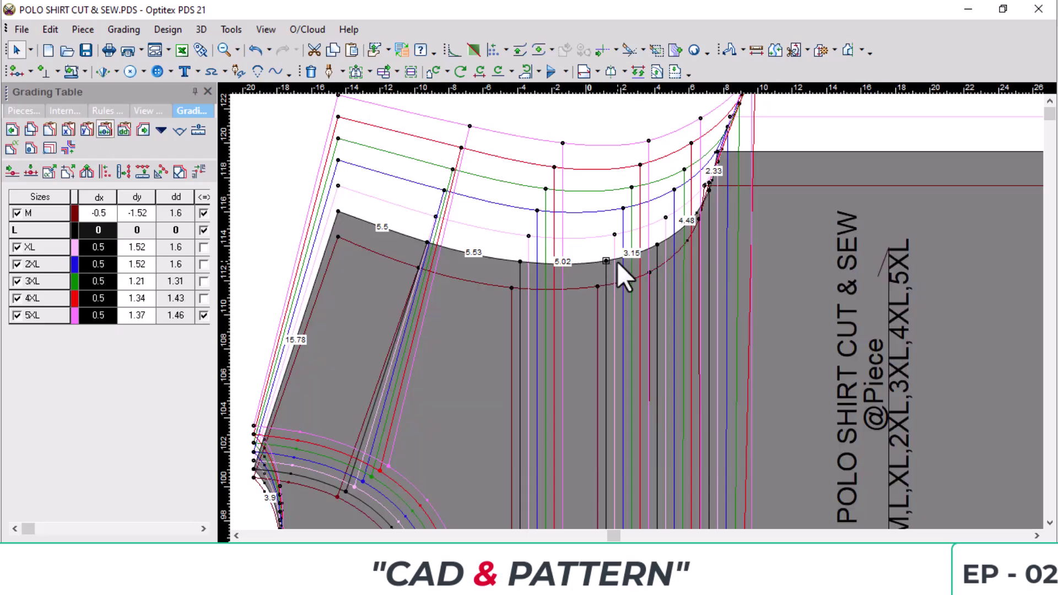
key(F7)
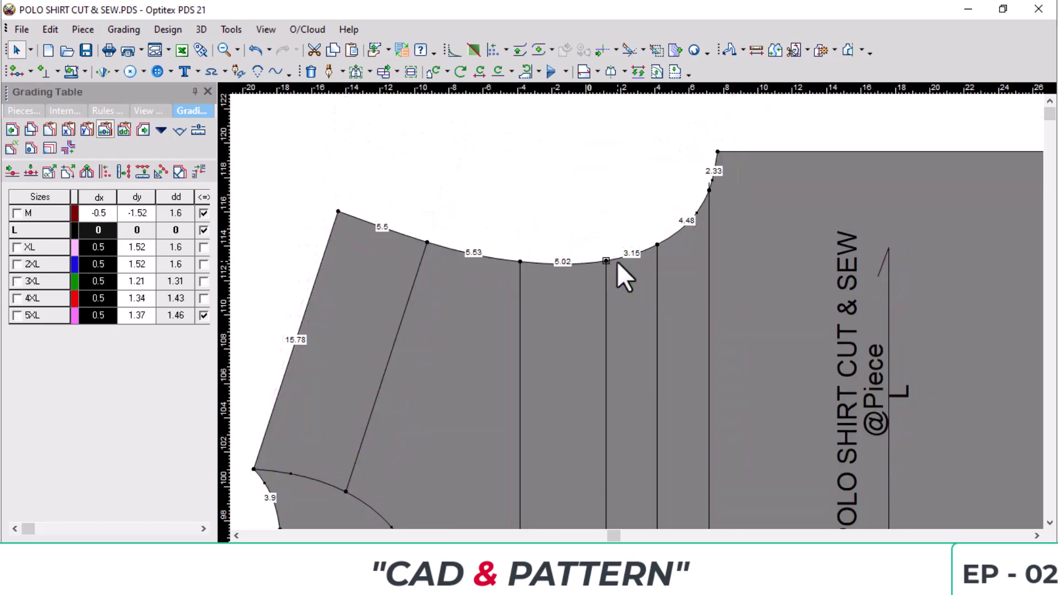
key(F7)
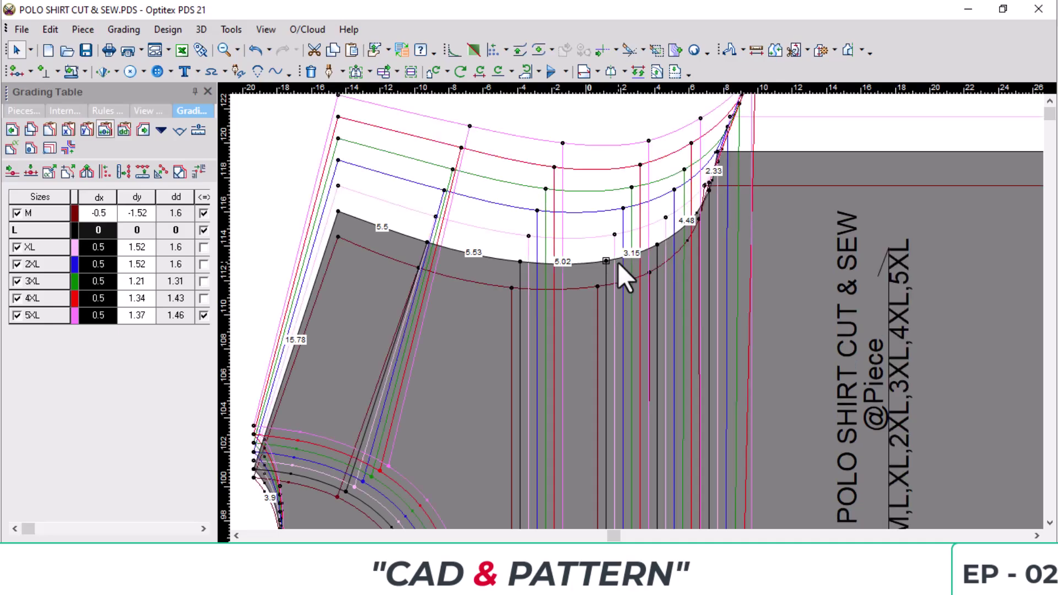
scroll(646, 335, down, 5)
scroll(636, 312, up, 2)
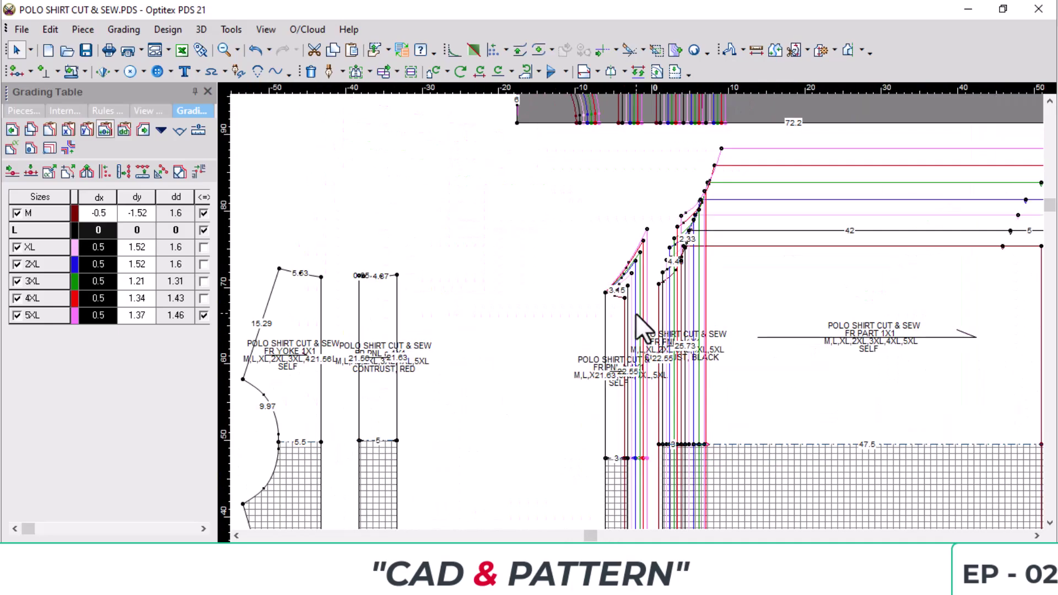
click(604, 292)
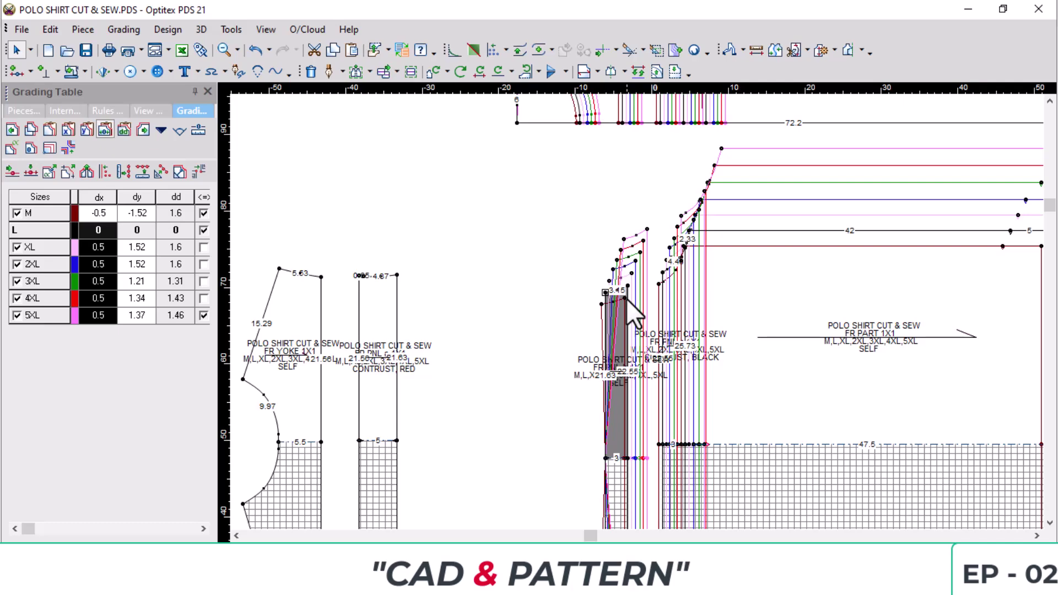
click(606, 458)
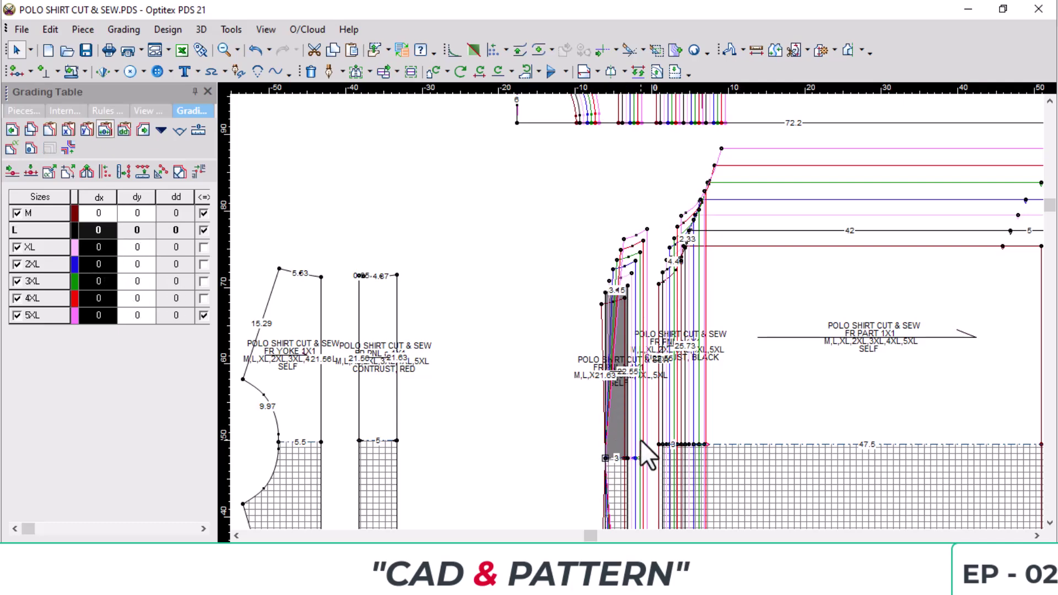
key(ctrl+v)
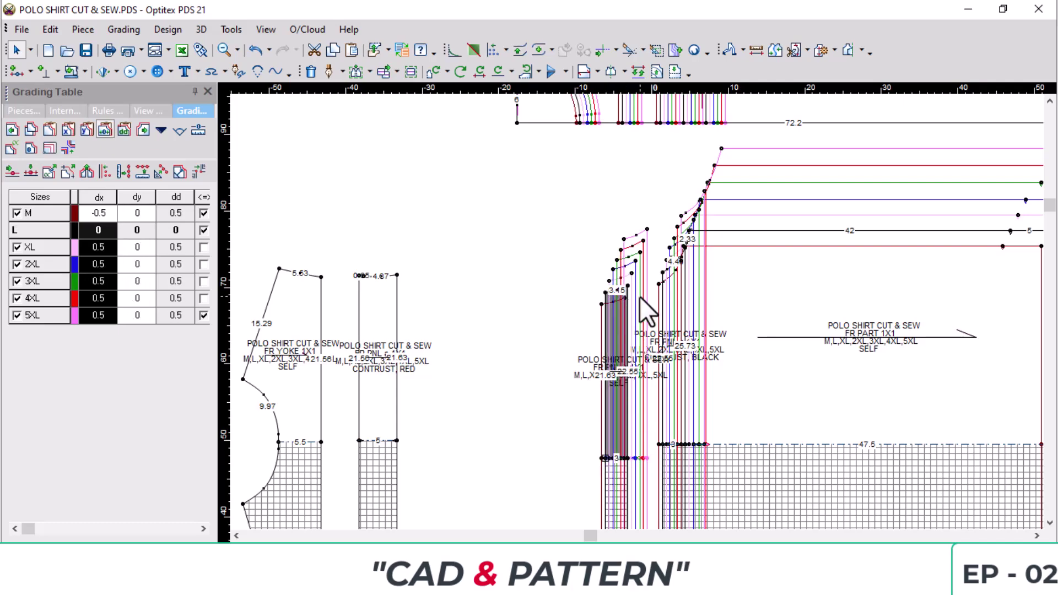
Join the SELF panel to FR PNL c 1X1 at their armhole corners and move FR PNL a 1X1 closer to them.
drag(627, 283, 680, 289)
click(662, 275)
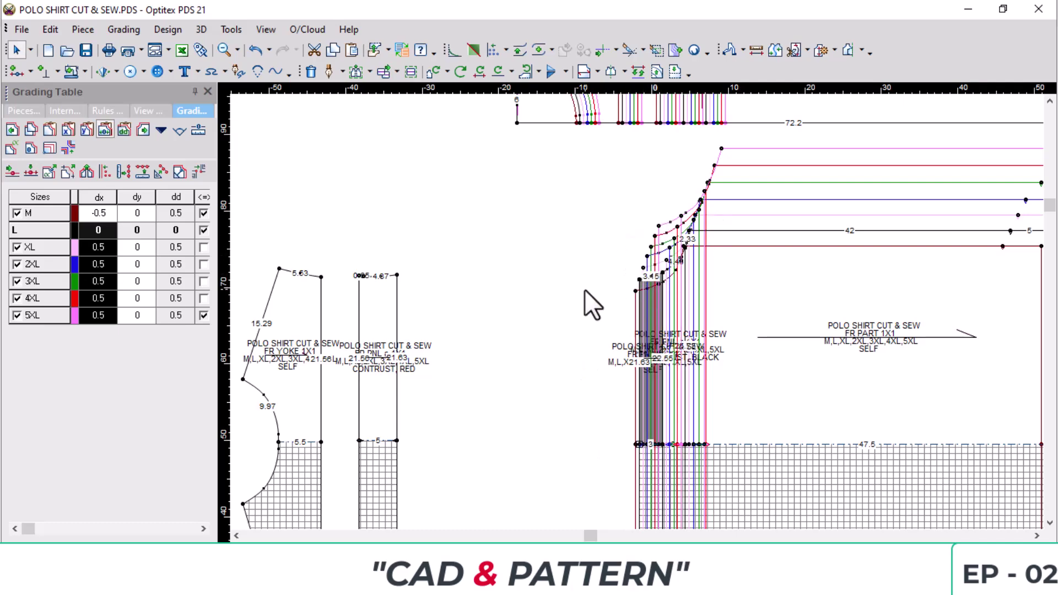
drag(410, 302, 557, 314)
Turn off grading for the intermediate curve point on FR PNL a 1X1's armhole edge.
scroll(636, 311, up, 4)
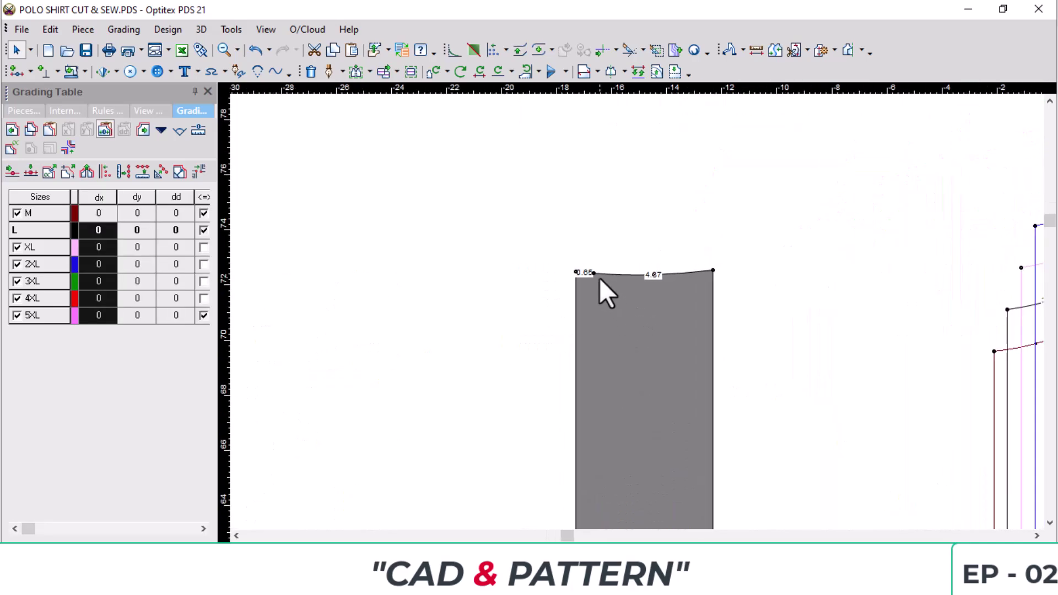
click(593, 273)
click(114, 173)
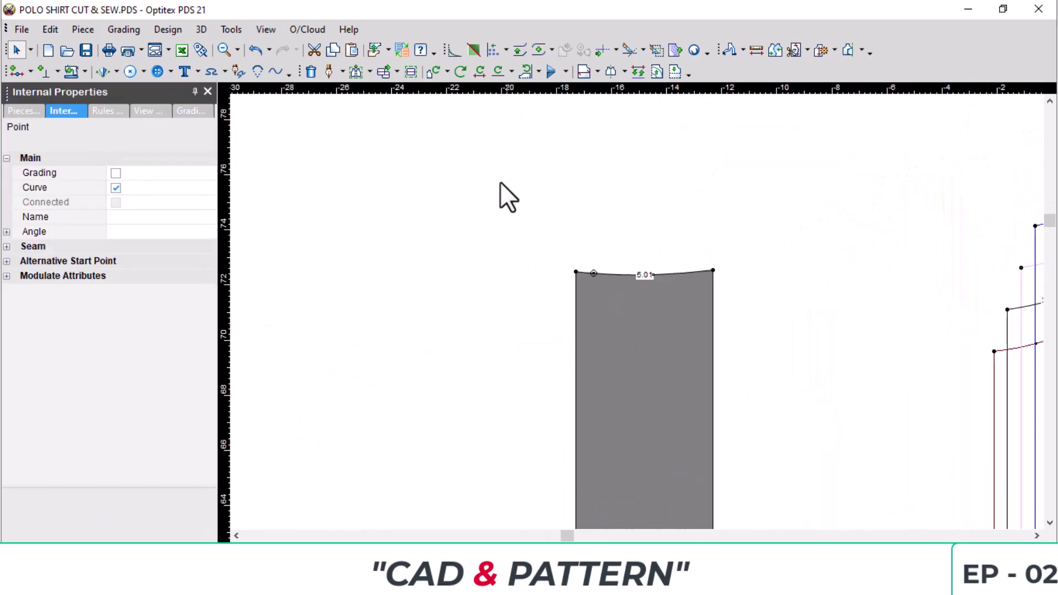
Copy the grading of the SELF panel's upper 21.63-edge corner onto the matching upper corner of FR PNL a 1X1.
scroll(709, 328, down, 5)
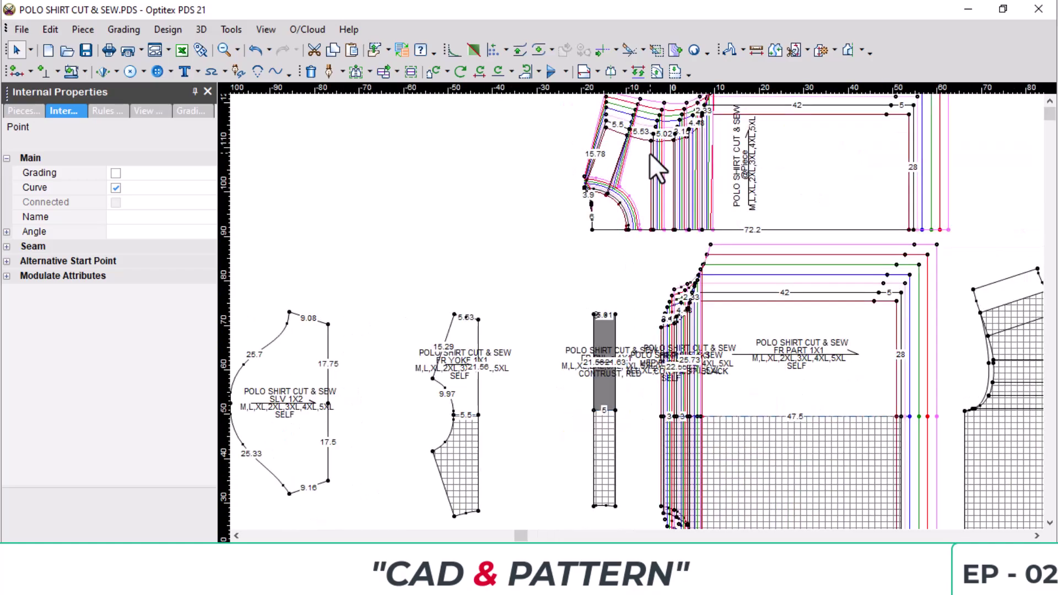
scroll(649, 153, up, 4)
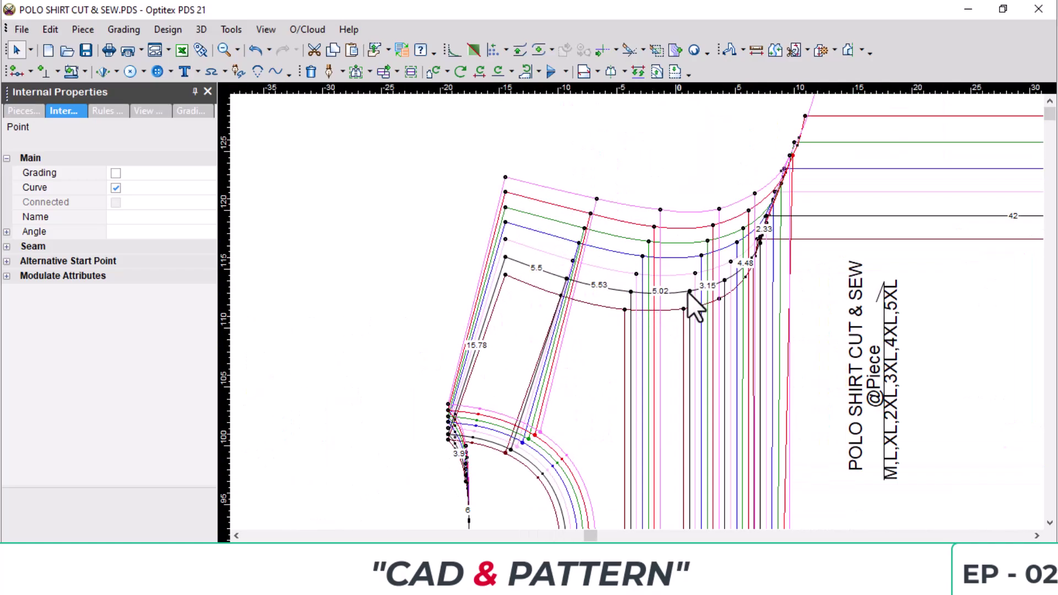
click(689, 291)
scroll(692, 339, down, 4)
scroll(619, 491, up, 4)
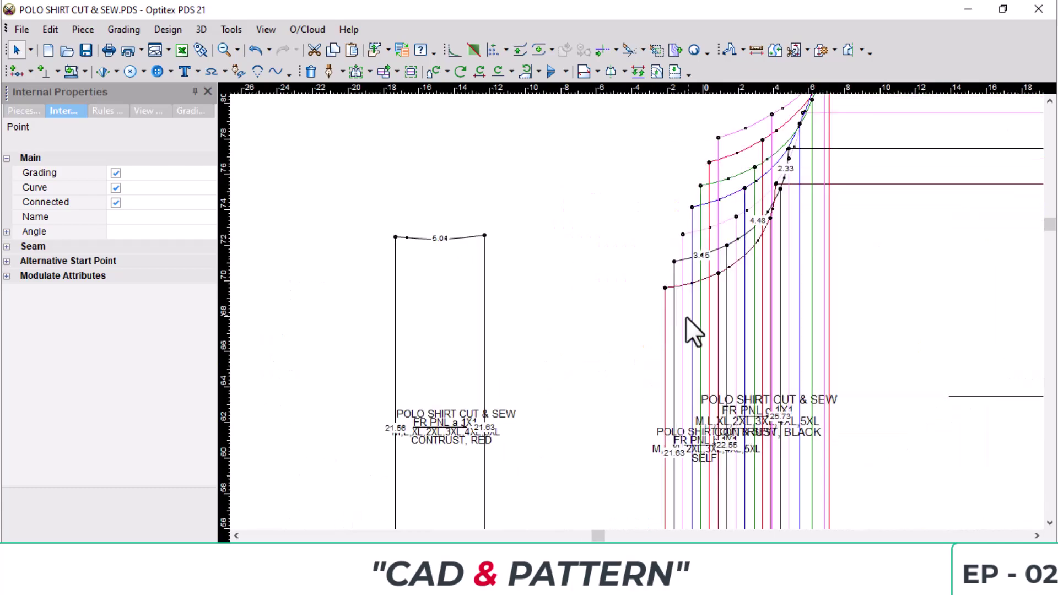
click(673, 260)
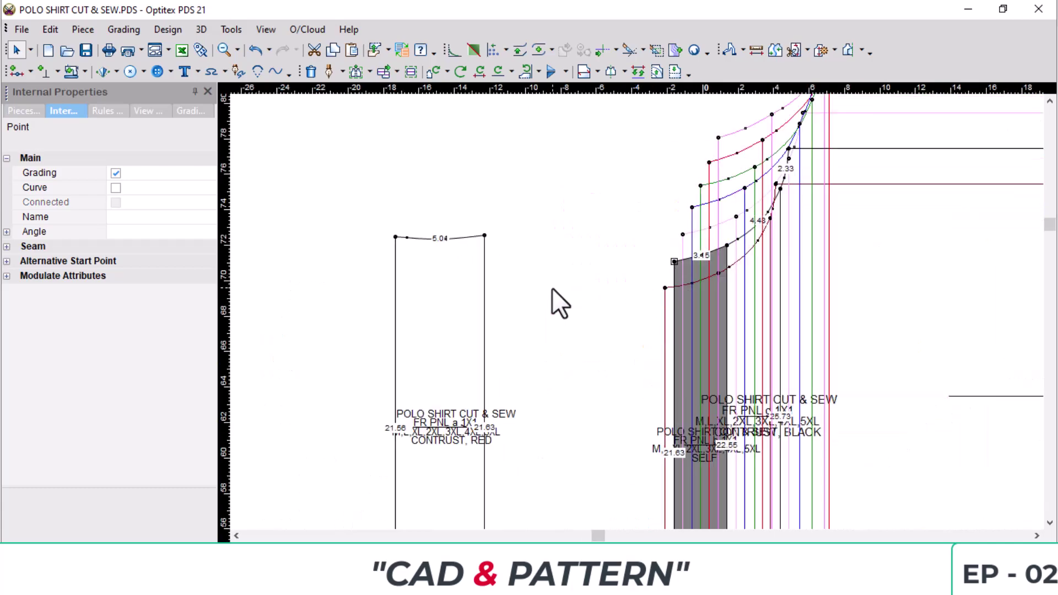
click(485, 236)
key(ctrl+v)
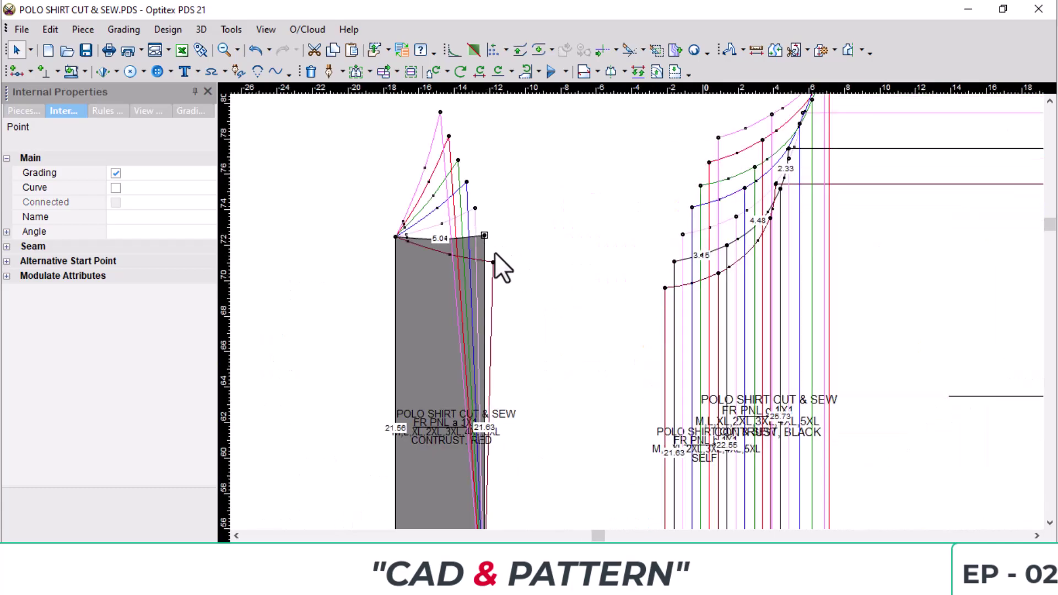
Flip the dx grading values of FR PNL a 1X1's upper 21.63-edge corner.
click(190, 111)
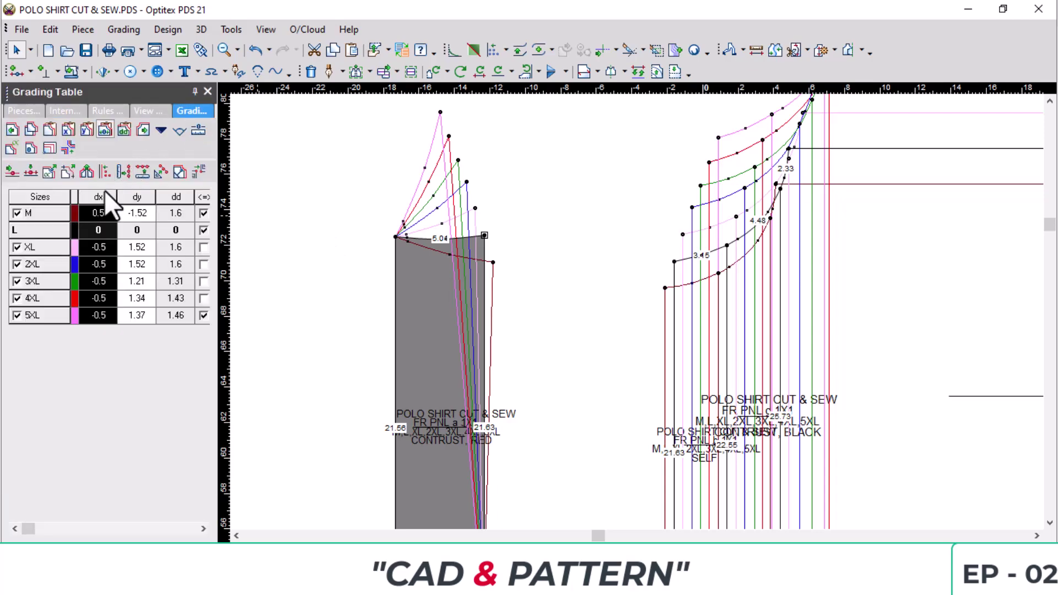
right_click(95, 203)
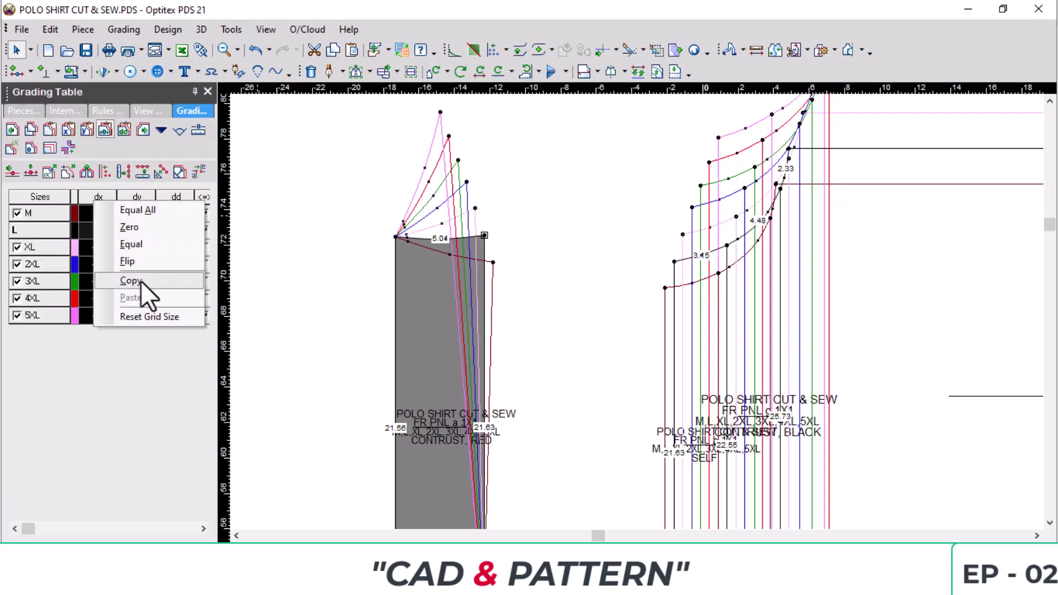
click(132, 281)
Paste the grading onto the fold-line end of FR PNL a 1X1's 21.63 edge and flip its dx values.
scroll(572, 347, down, 2)
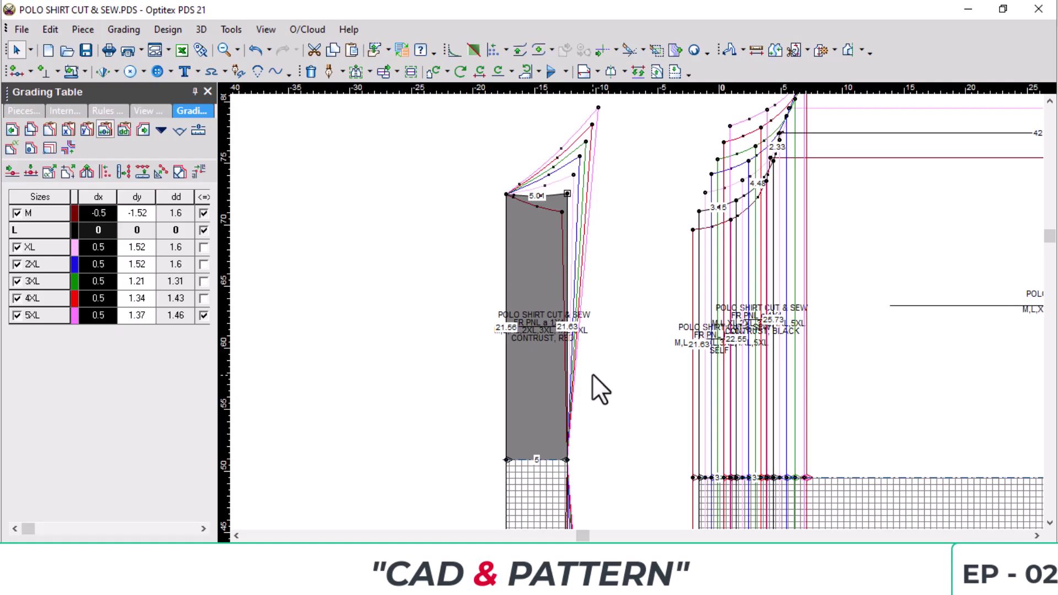
click(567, 459)
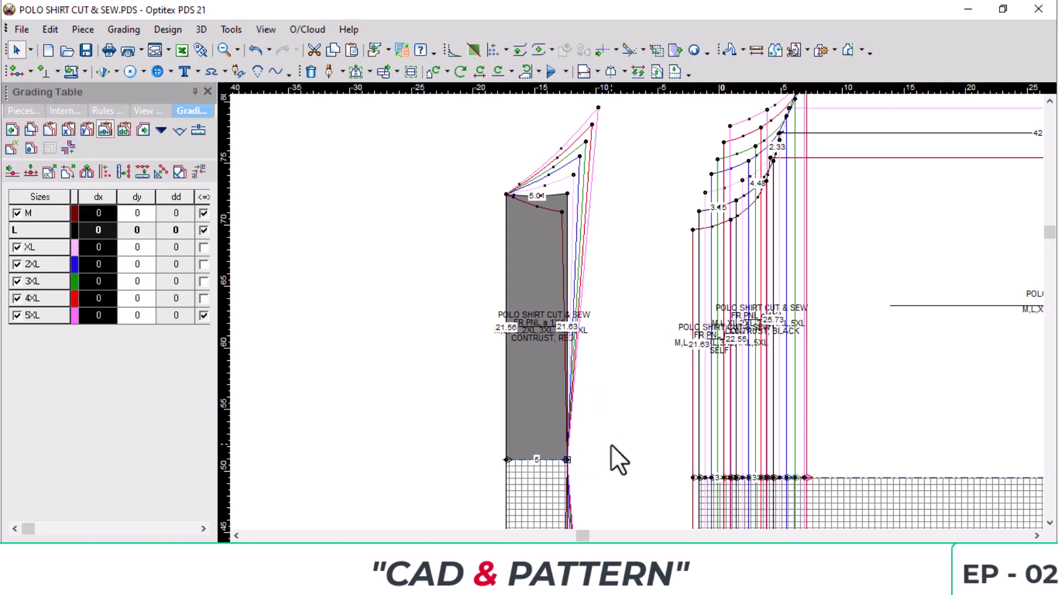
key(ctrl+v)
right_click(117, 214)
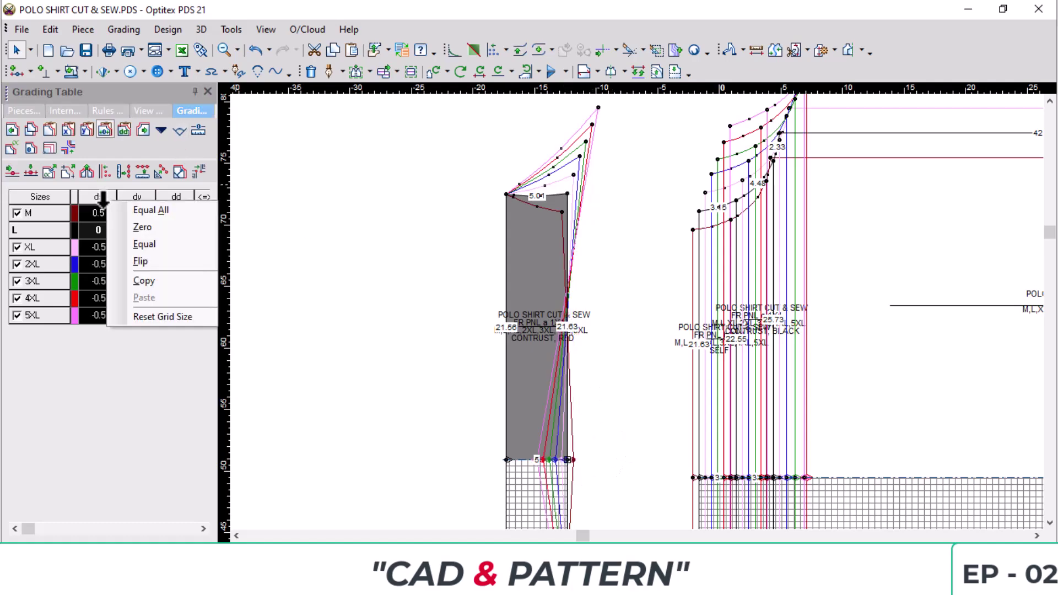
click(178, 260)
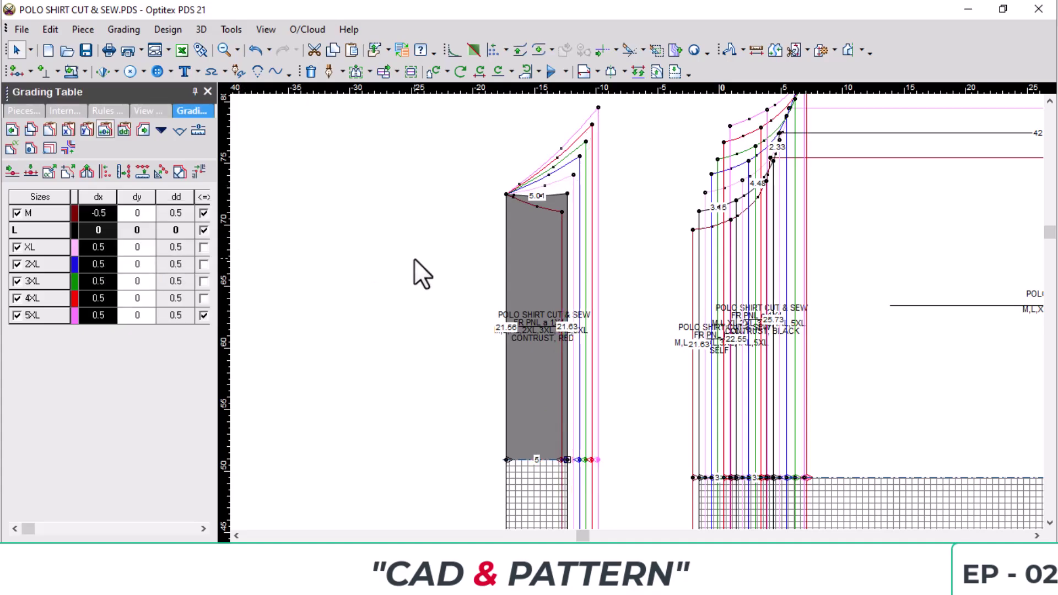
scroll(523, 208, down, 2)
scroll(639, 237, down, 3)
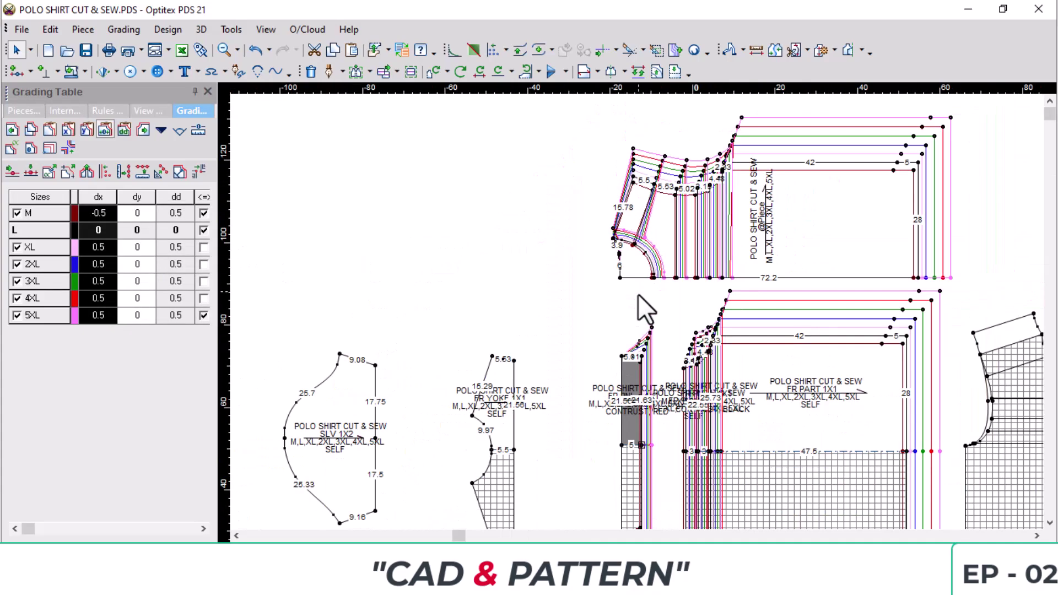
scroll(675, 207, up, 4)
click(639, 264)
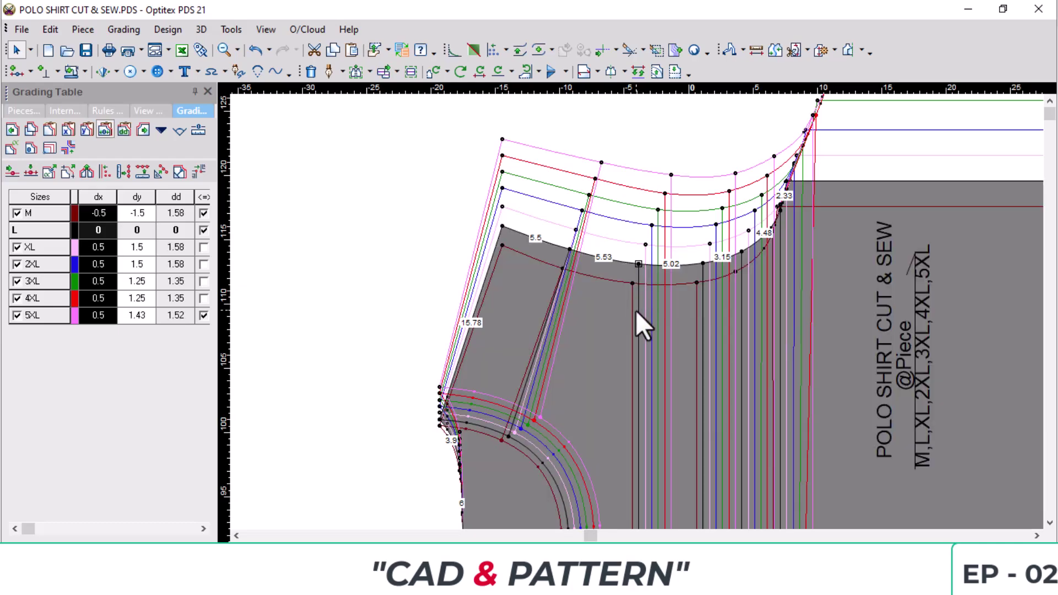
scroll(612, 441, down, 2)
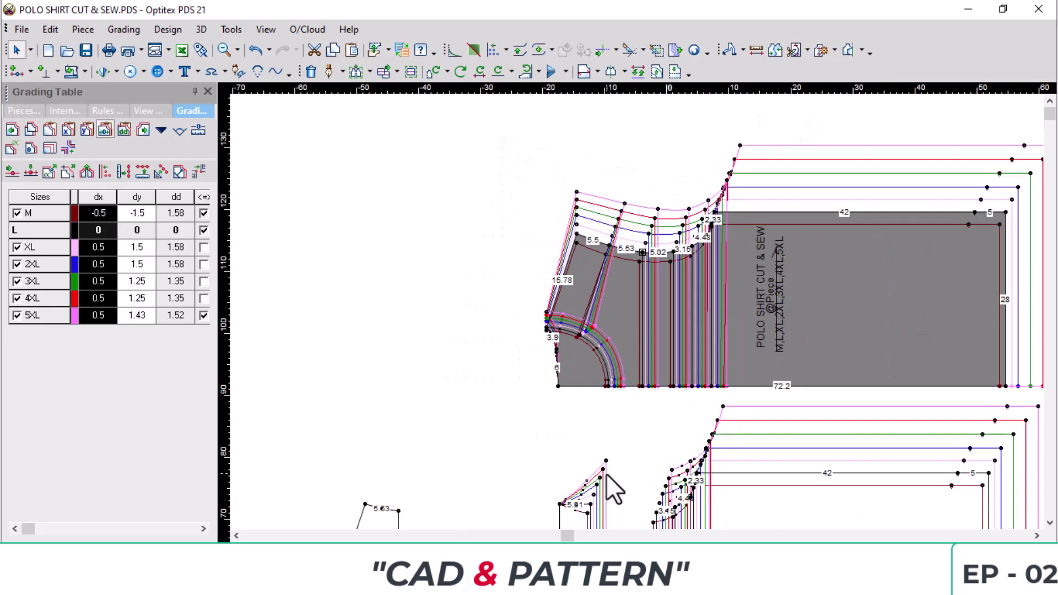
click(558, 503)
key(ctrl+v)
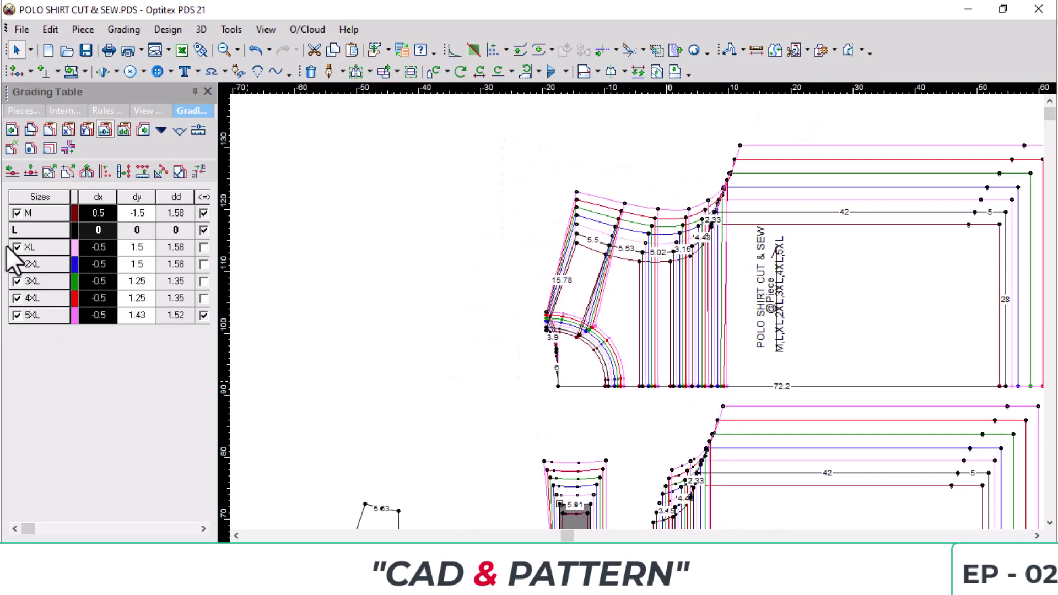
right_click(148, 200)
click(156, 265)
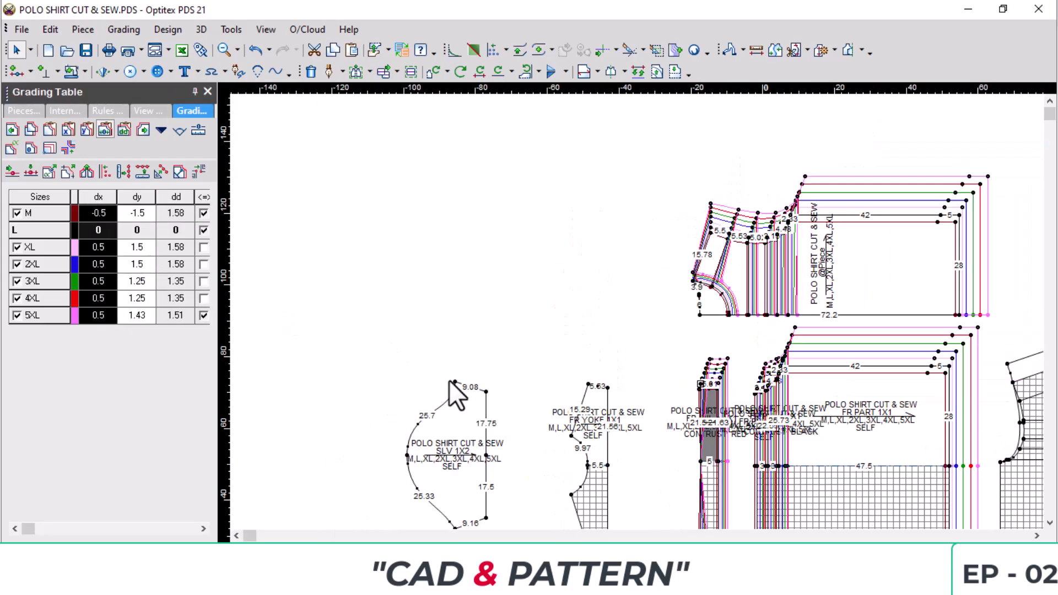
Paste the grading onto the fold-line end of FR PNL a 1X1's 21.56 edge and flip its dx values.
scroll(723, 426, up, 2)
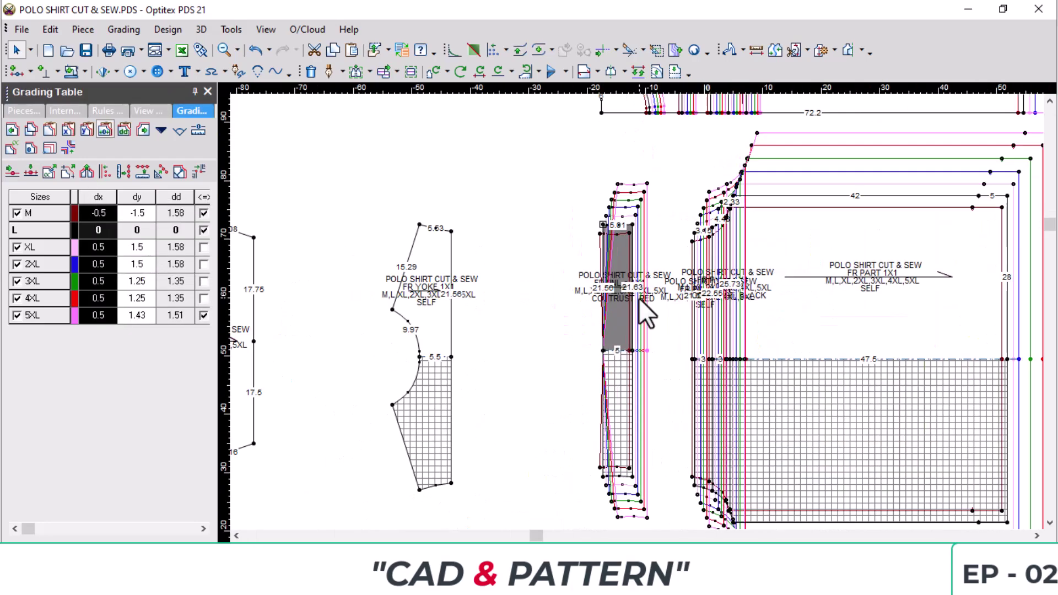
click(603, 350)
key(ctrl+v)
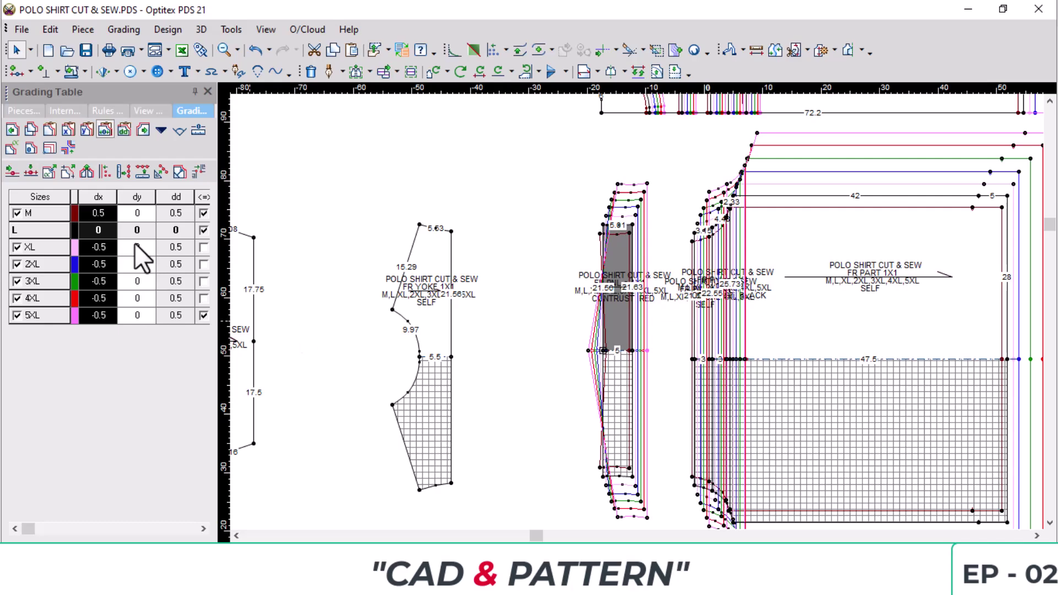
right_click(185, 203)
click(194, 259)
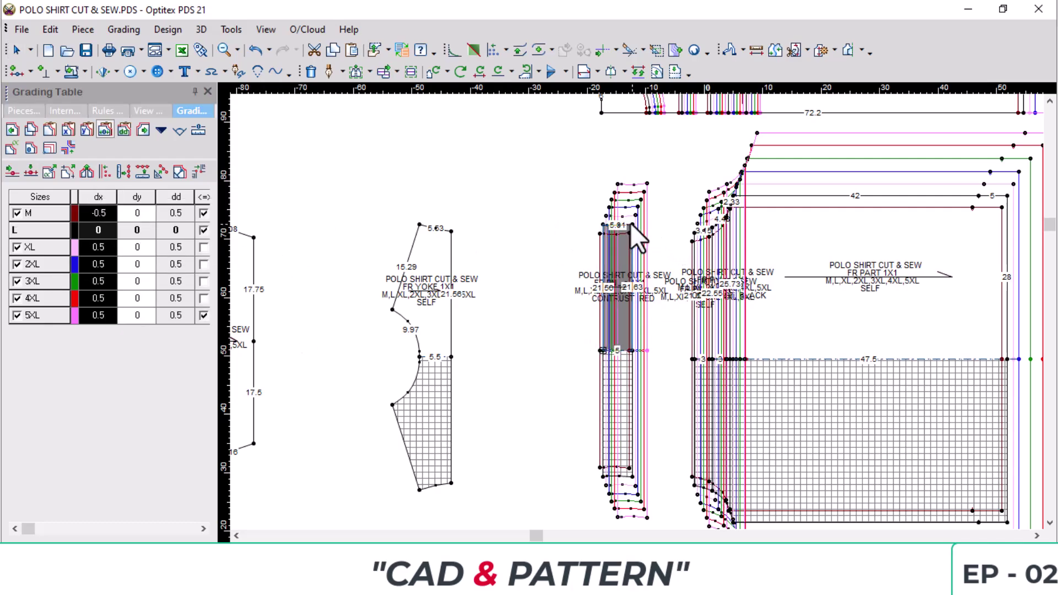
Move FR PNL a 1X1 against the other front panels and bring FR YOKE 1X1 close beside it.
scroll(630, 264, up, 3)
scroll(629, 264, down, 2)
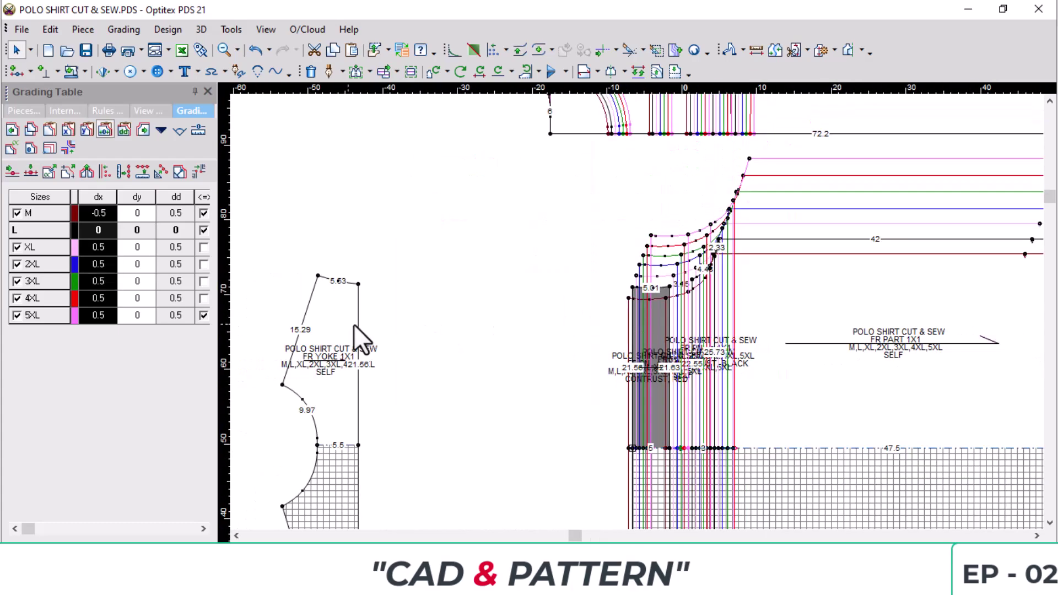
drag(353, 323, 560, 330)
Copy the grading of FR PNL a 1X1's upper 21.56-edge corner onto FR YOKE 1X1's matching upper corner and flip its dx values.
click(630, 287)
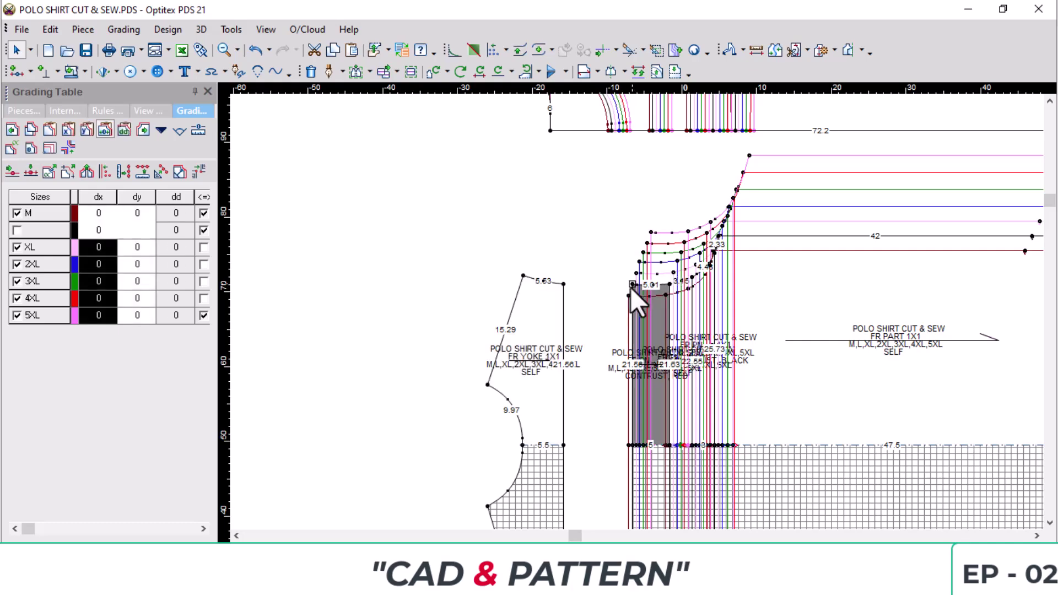
click(563, 283)
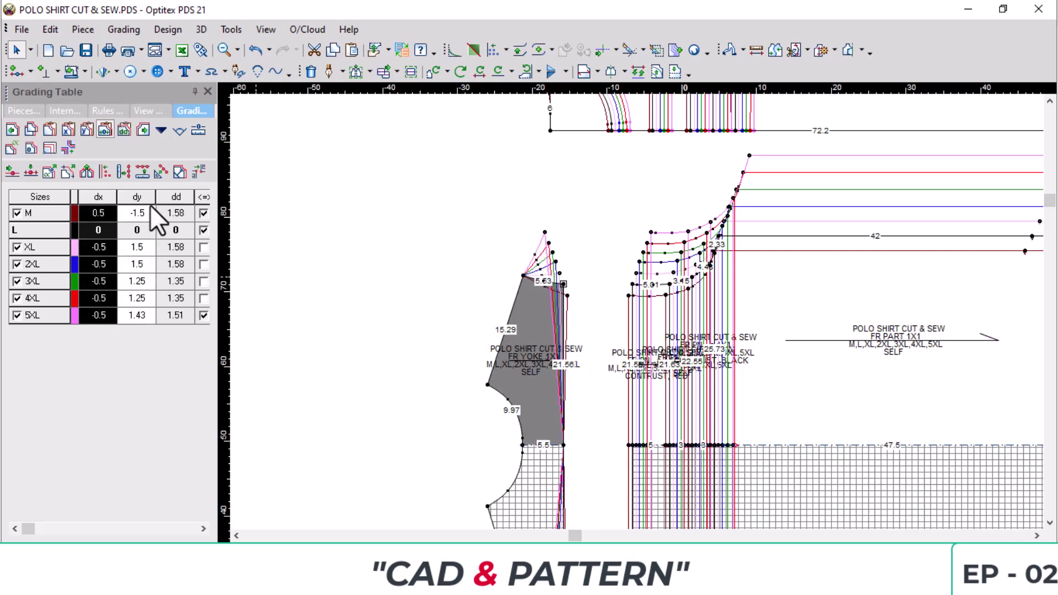
right_click(113, 209)
click(151, 259)
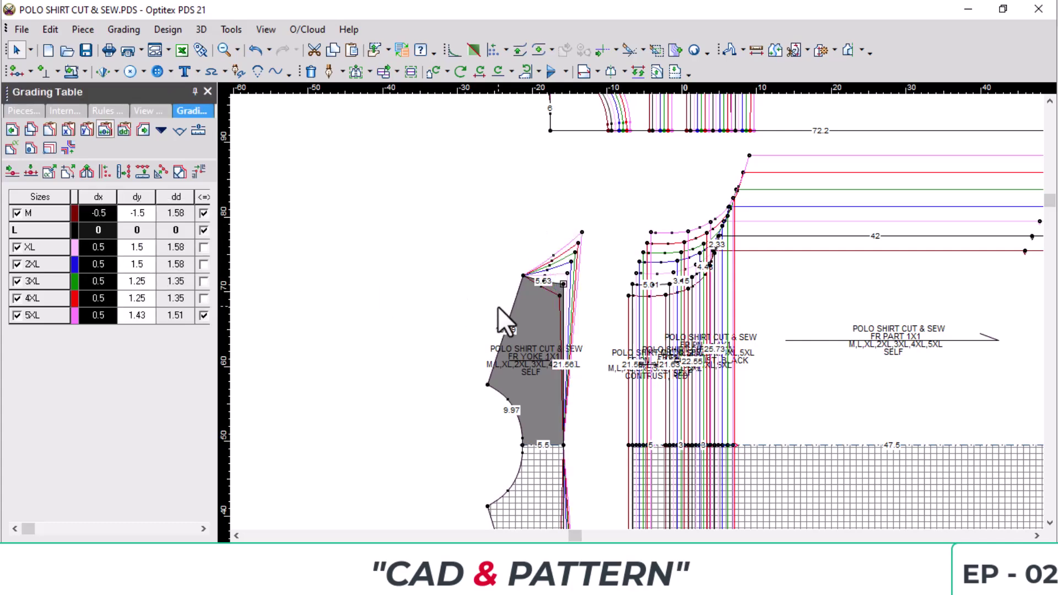
Paste the grading onto the fold-line end of FR YOKE 1X1's 21.56 edge and flip its dx values.
click(564, 445)
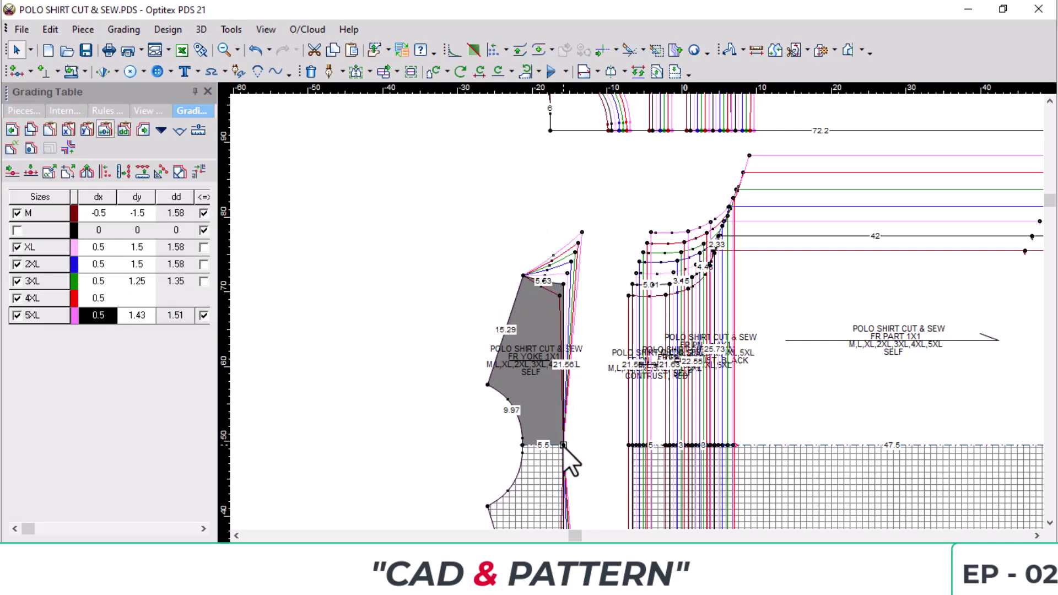
key(ctrl+v)
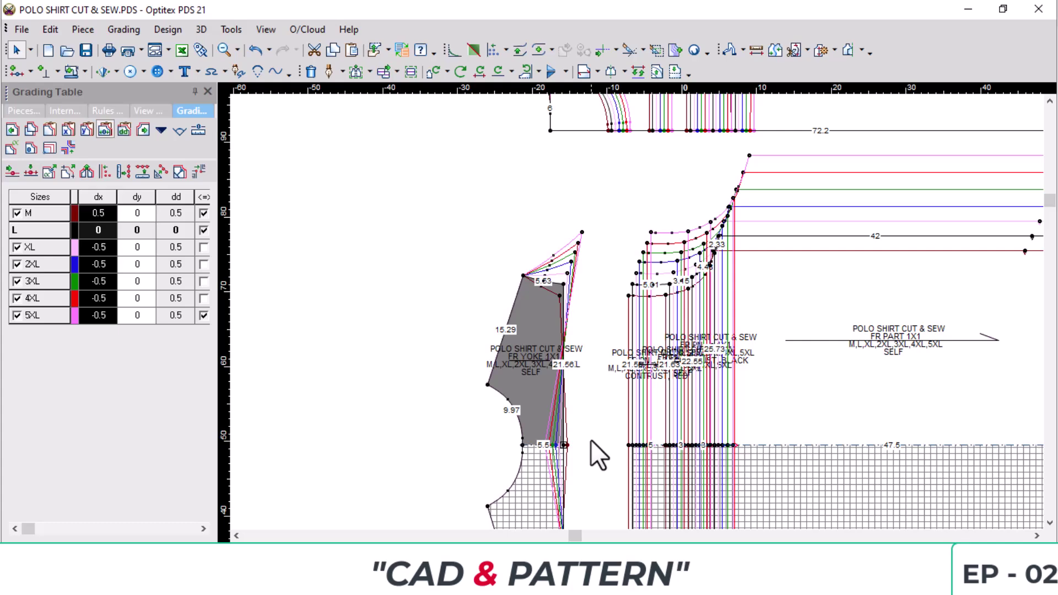
right_click(103, 210)
click(144, 258)
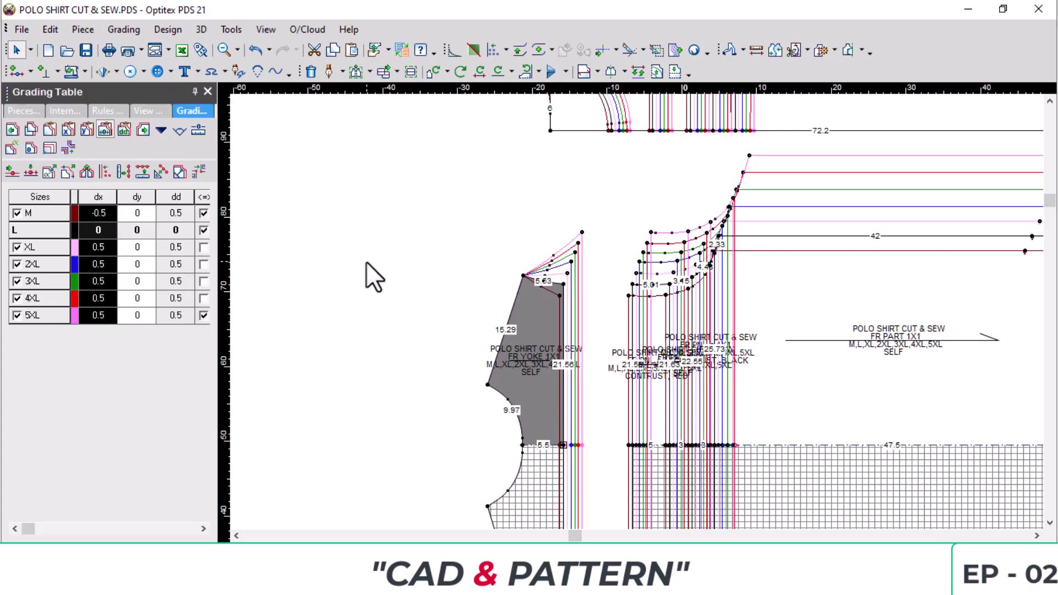
scroll(597, 260, down, 2)
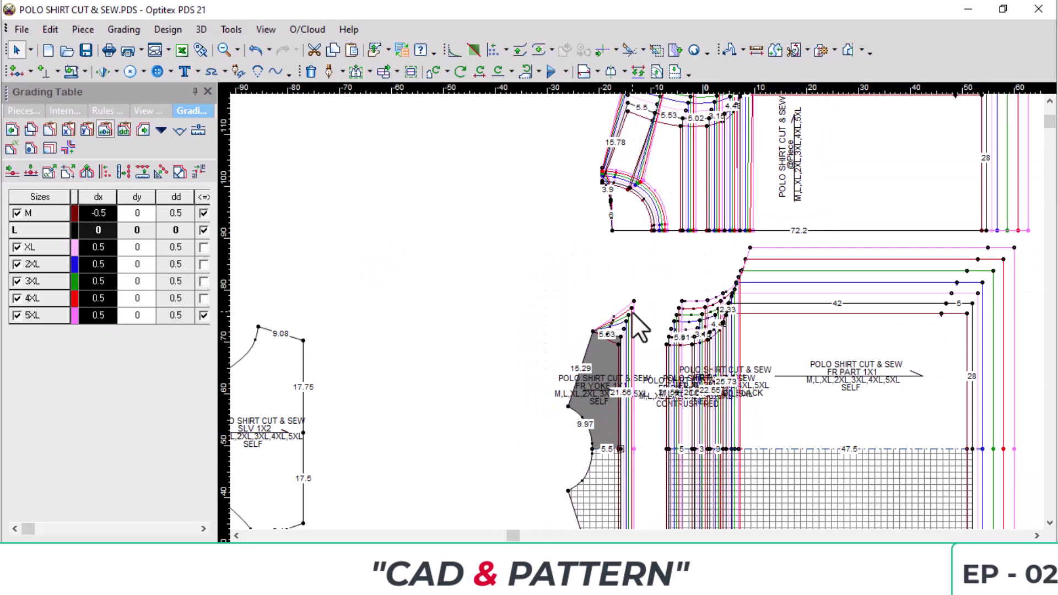
scroll(659, 165, up, 2)
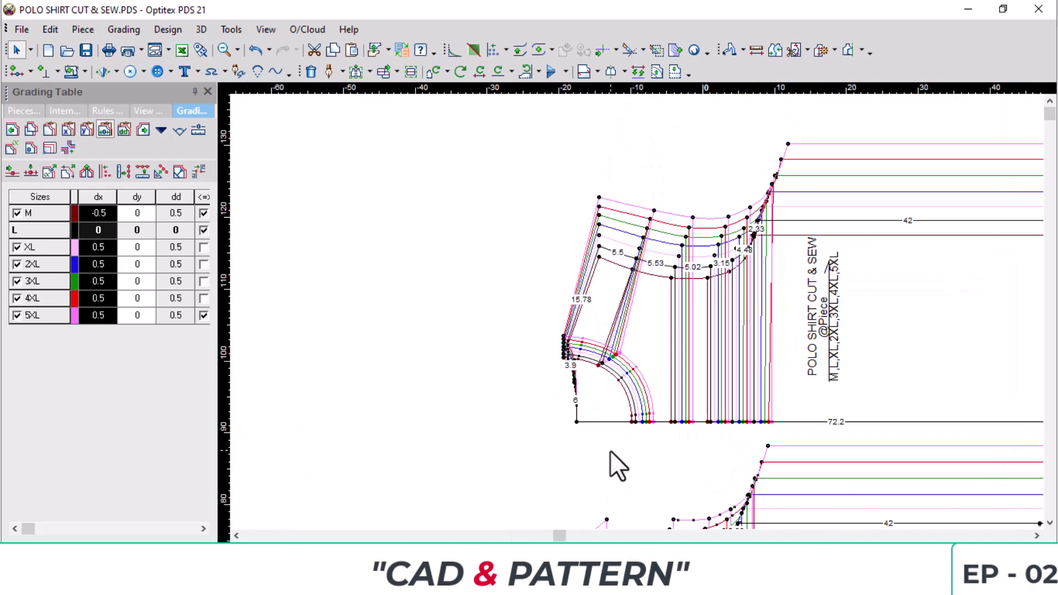
scroll(610, 450, down, 2)
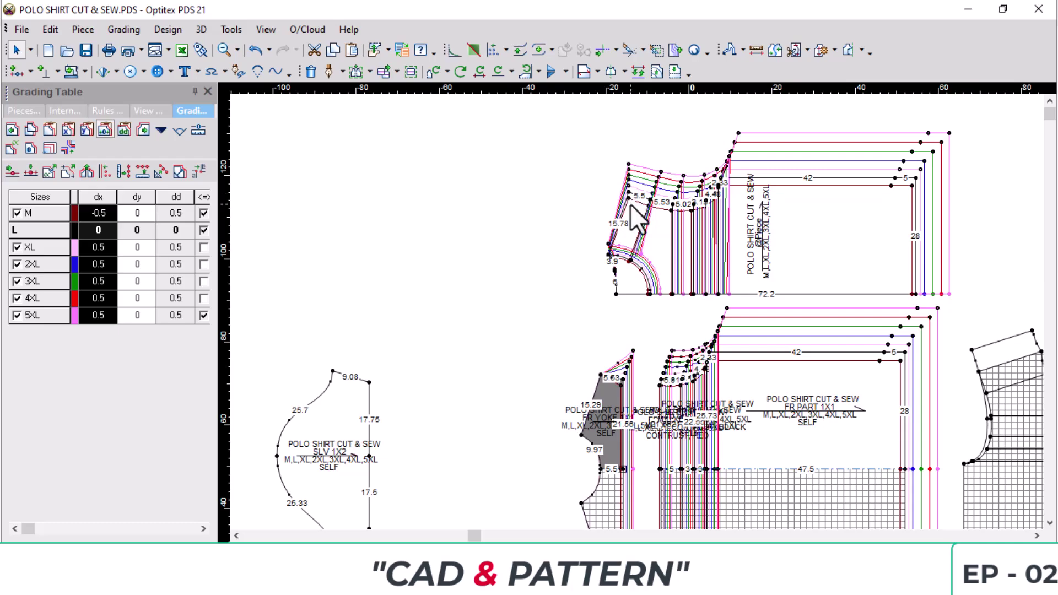
scroll(653, 212, up, 3)
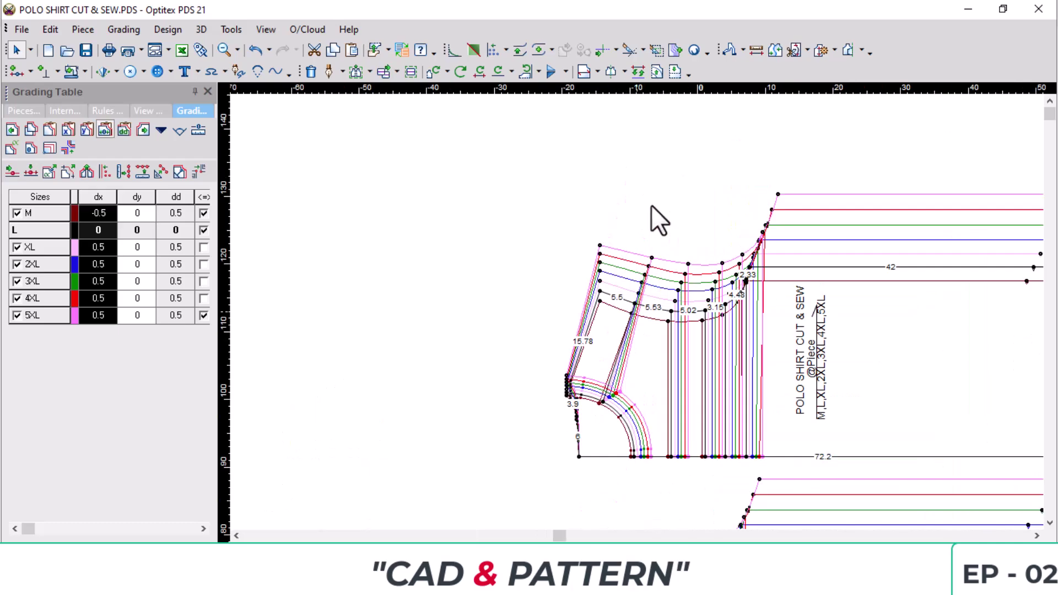
click(634, 299)
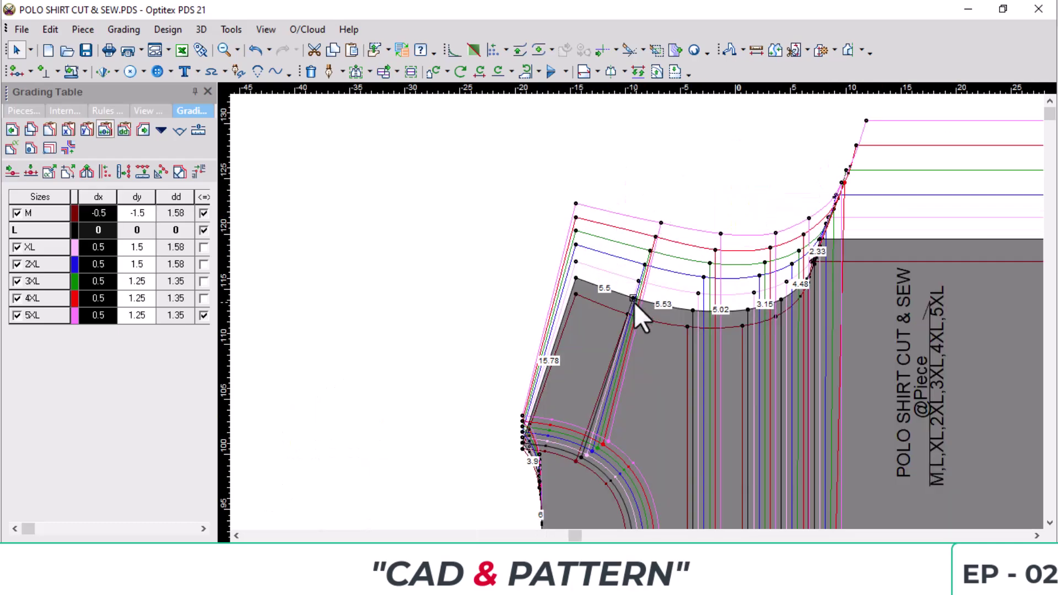
scroll(680, 436, down, 1)
scroll(584, 440, down, 1)
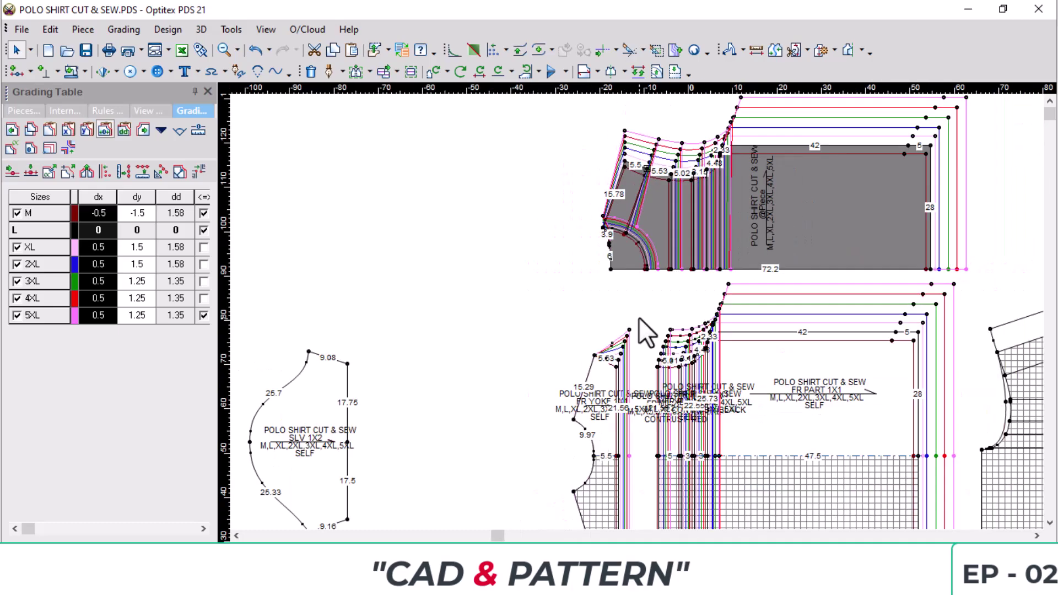
scroll(622, 363, up, 1)
click(594, 290)
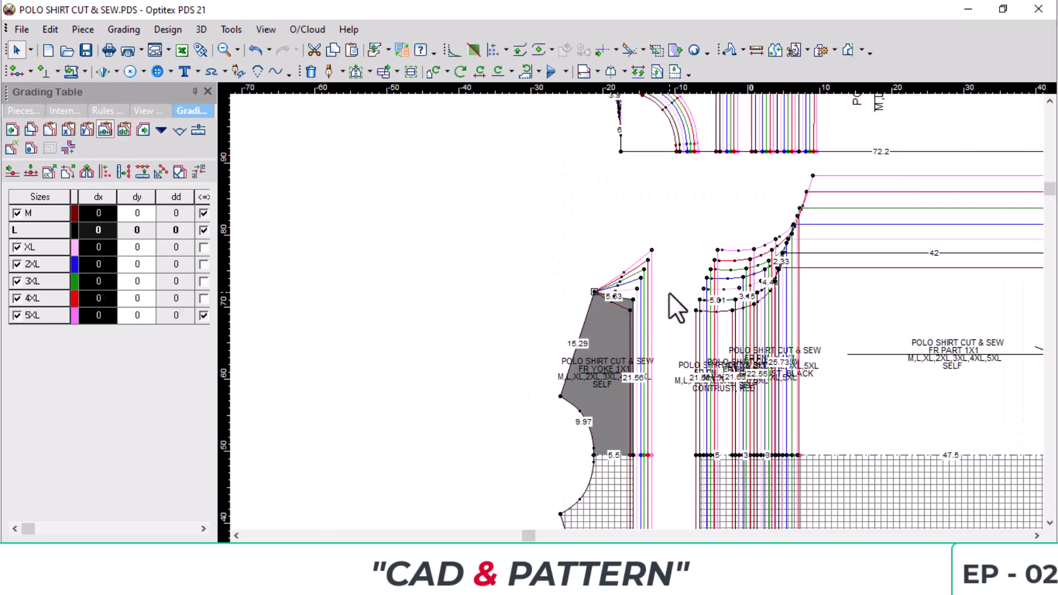
right_click(99, 202)
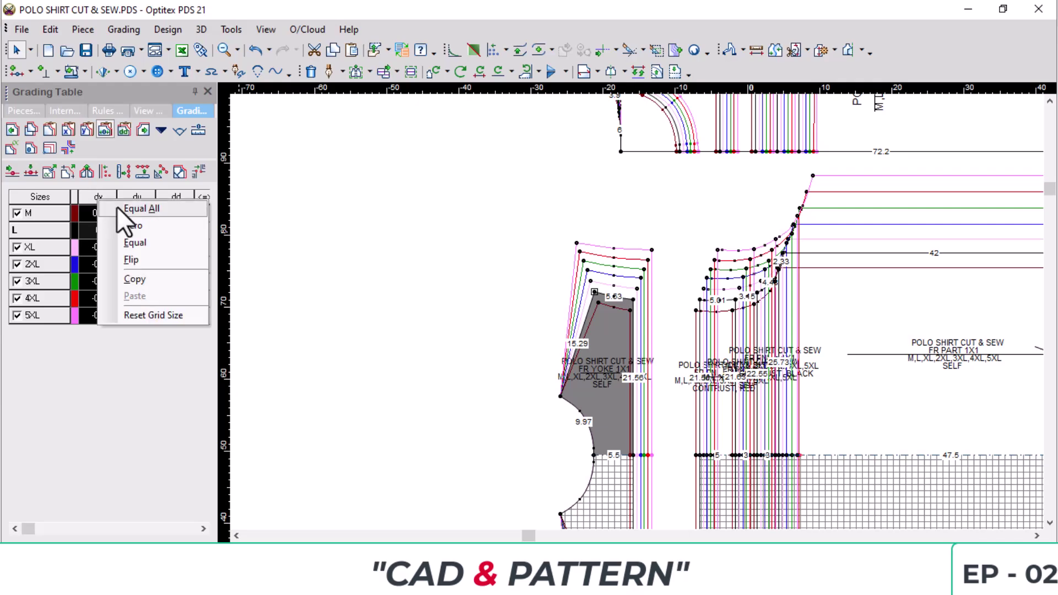
click(132, 258)
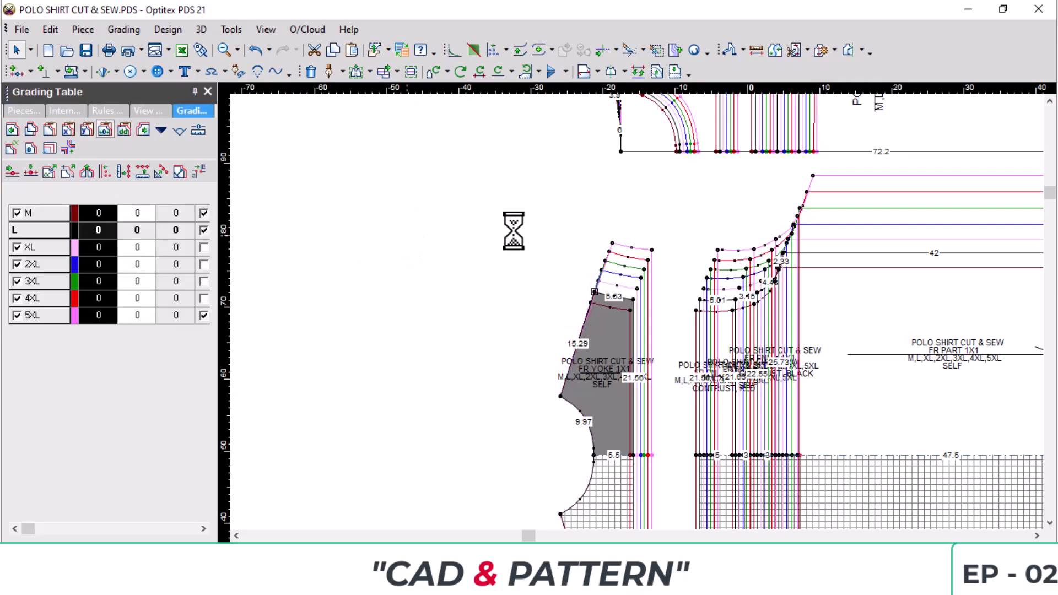
scroll(622, 325, down, 3)
scroll(678, 157, up, 5)
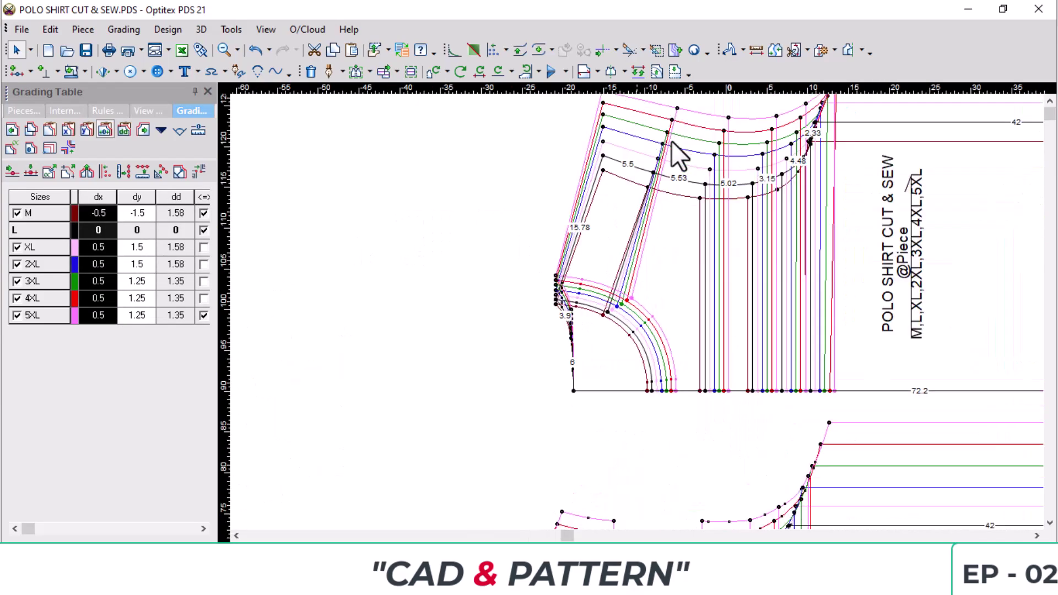
scroll(637, 322, up, 3)
click(584, 321)
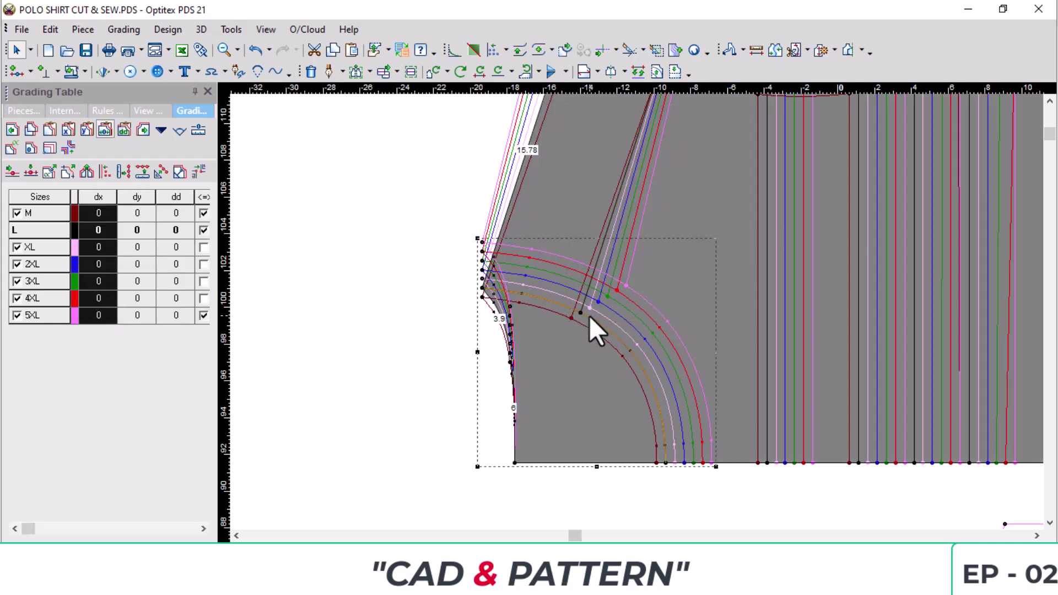
click(580, 312)
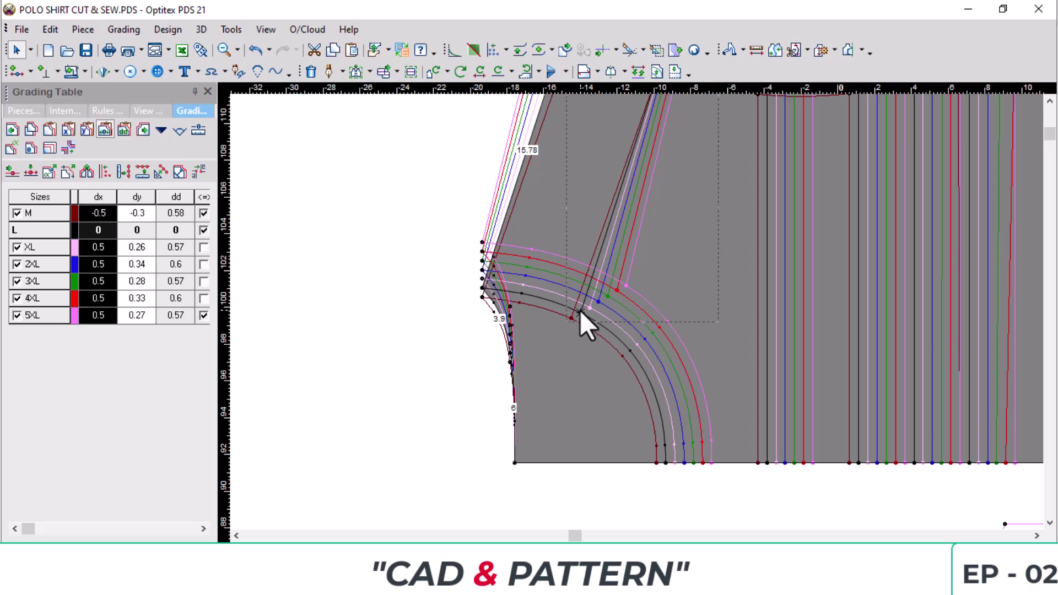
scroll(625, 336, down, 3)
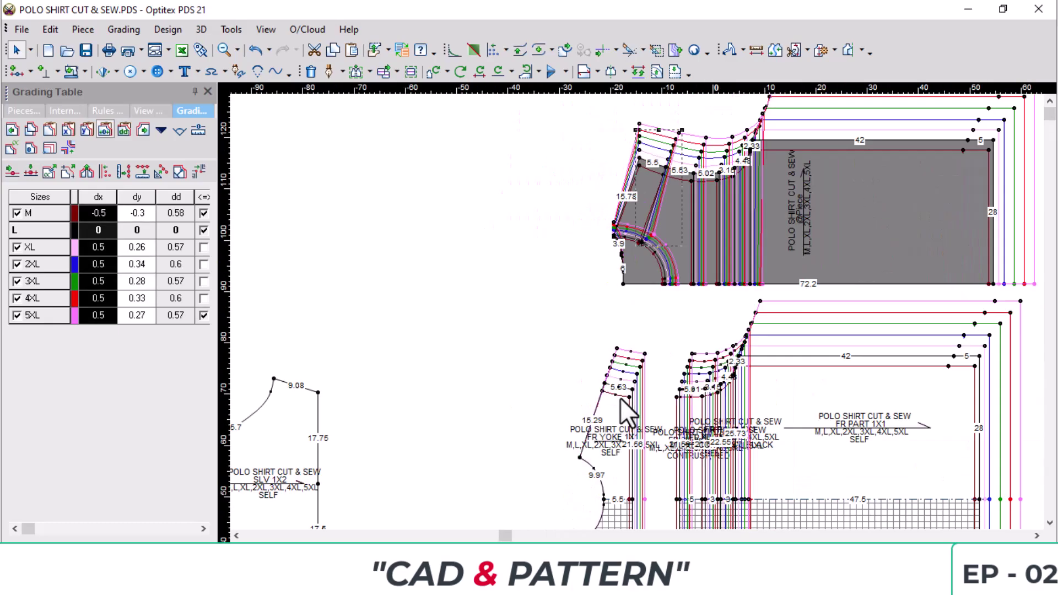
scroll(620, 398, up, 2)
click(566, 395)
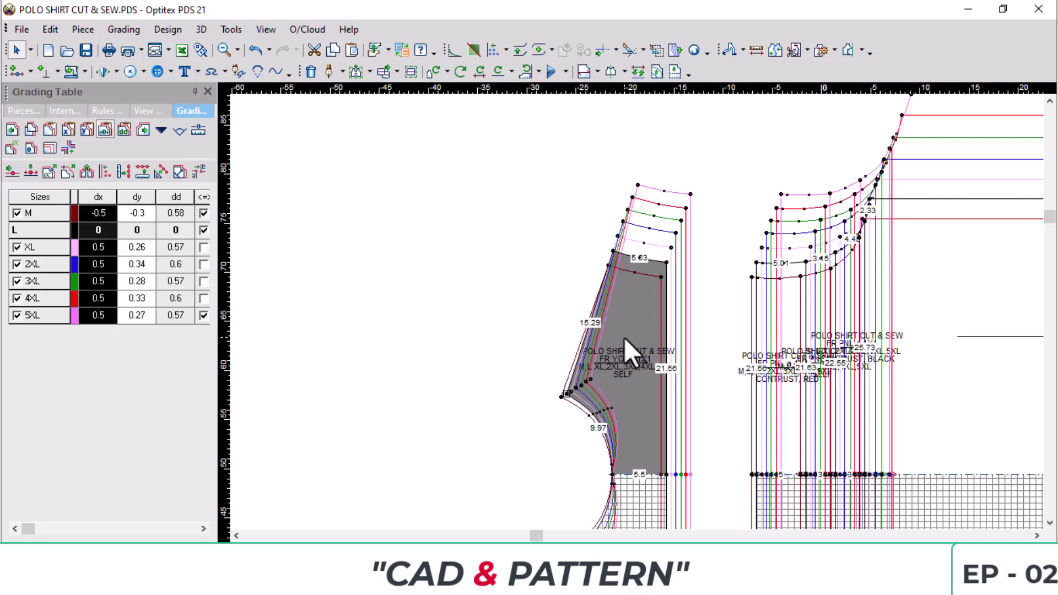
scroll(685, 225, up, 3)
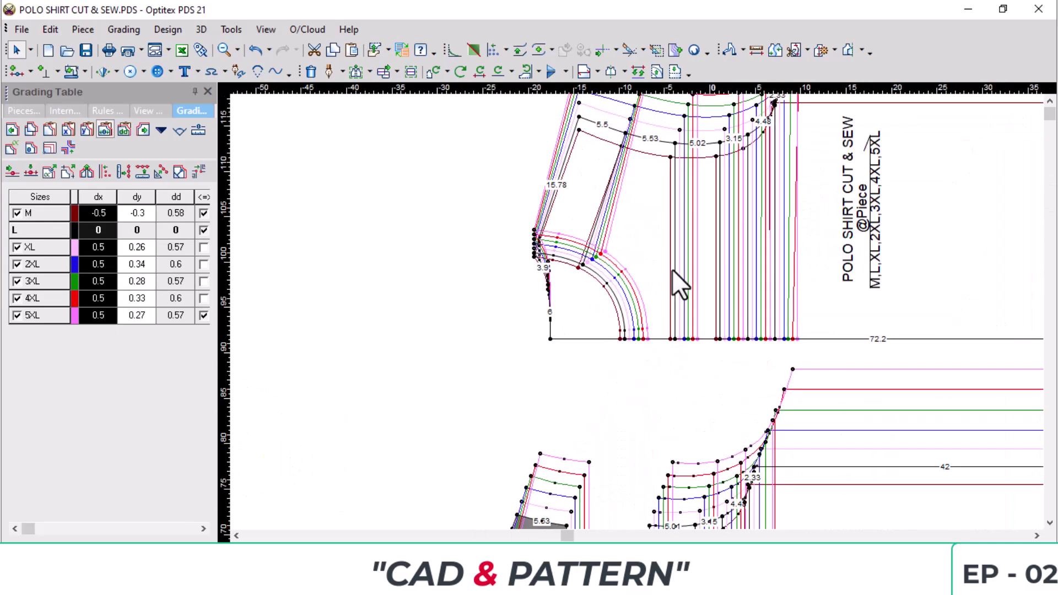
click(636, 295)
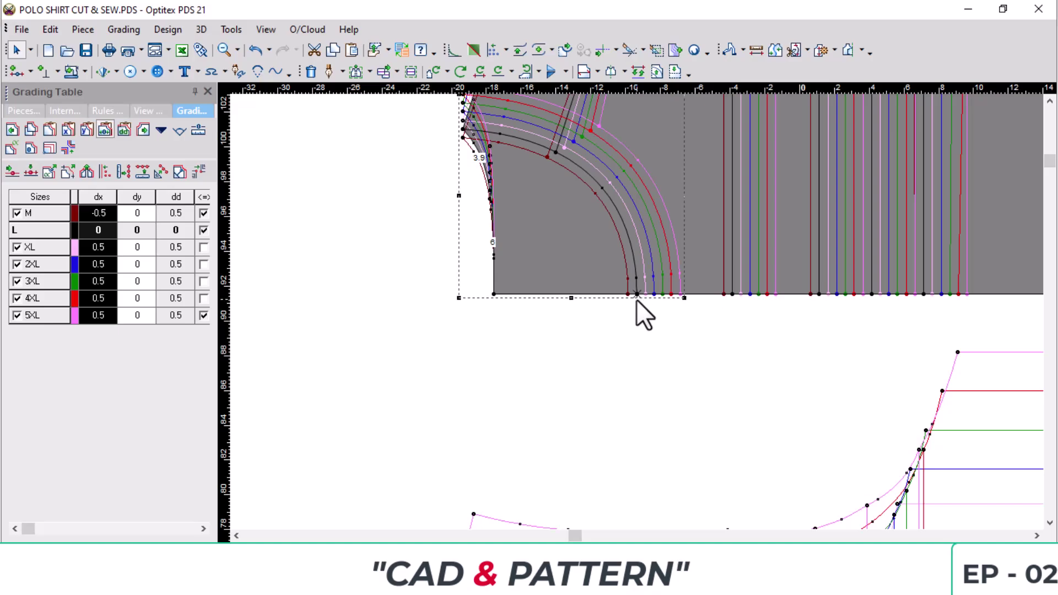
scroll(636, 299, down, 4)
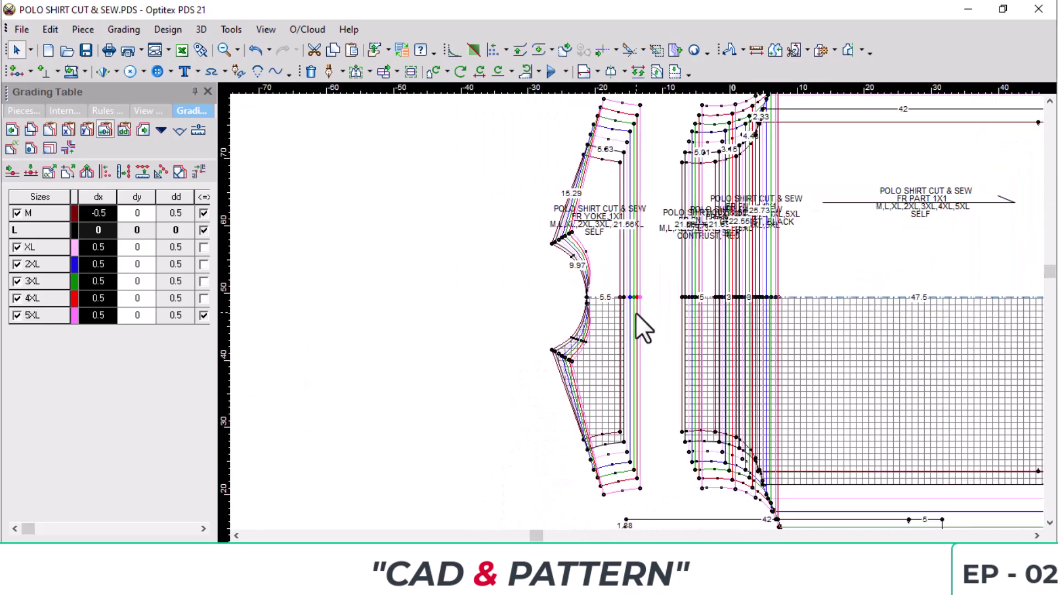
scroll(591, 309, up, 3)
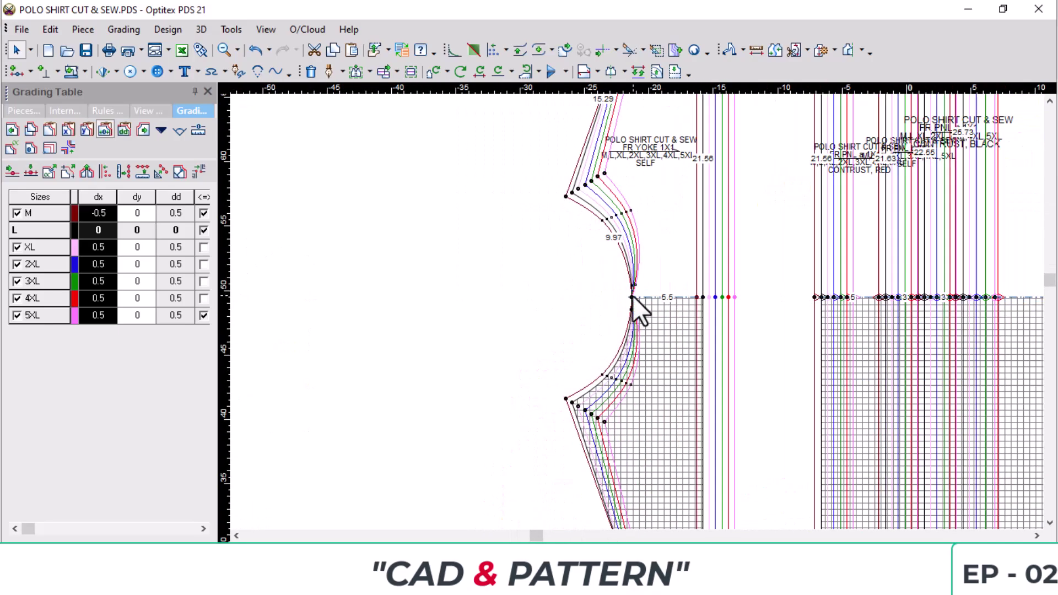
click(633, 297)
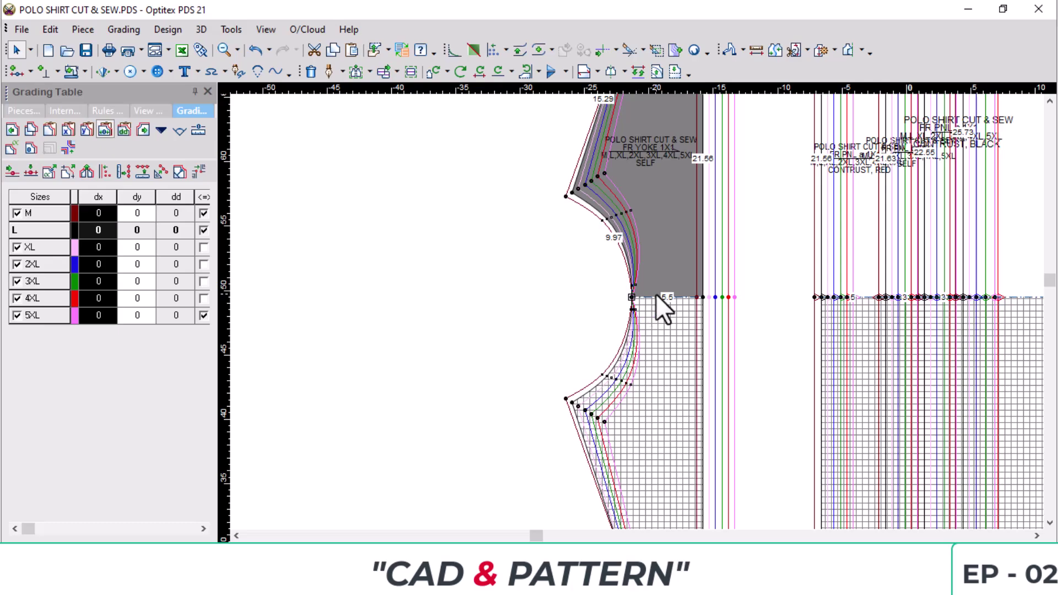
key(ctrl+v)
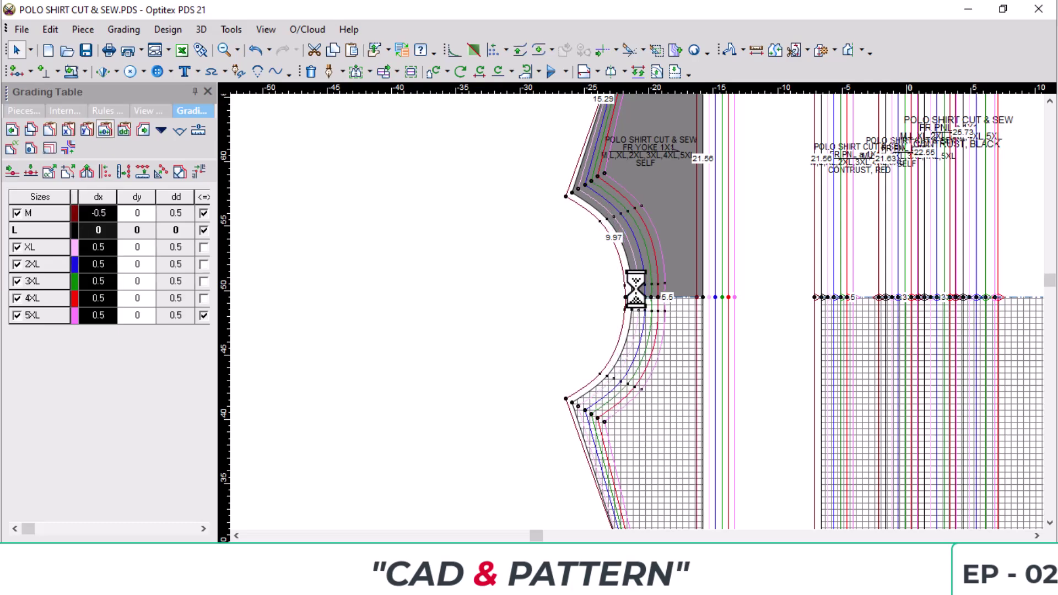
Make FR YOKE 1X1's neckline curve point nearest the fold a grading point and paste the fold-line neckline end's grading onto it.
click(632, 286)
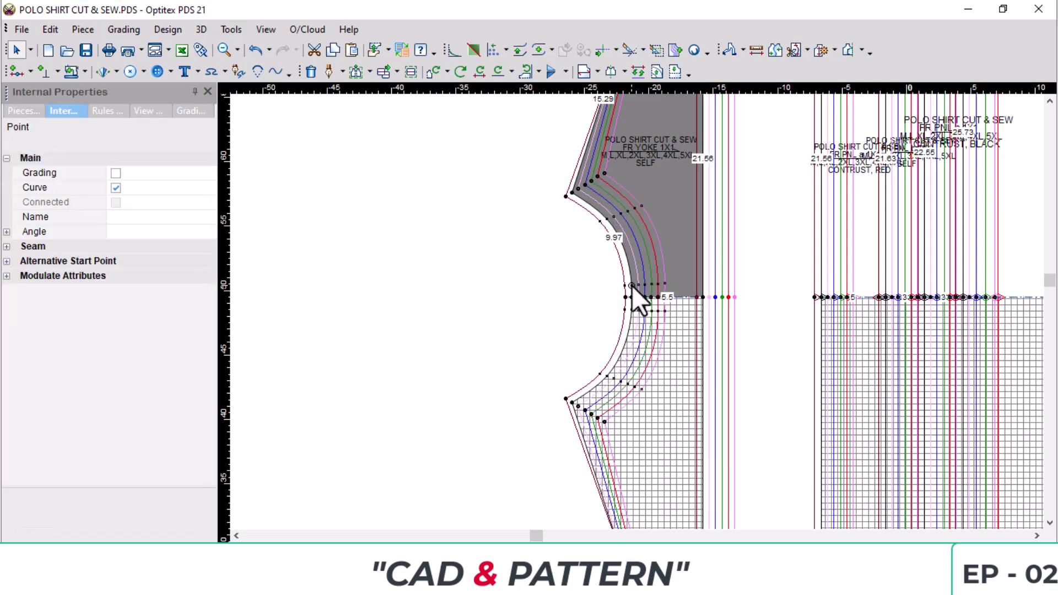
click(116, 173)
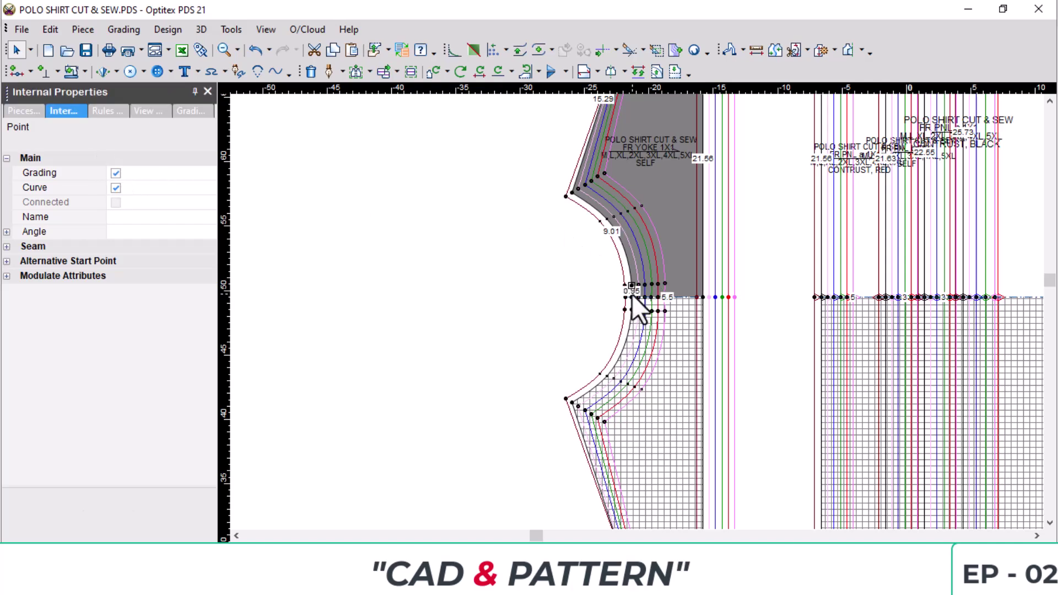
click(632, 298)
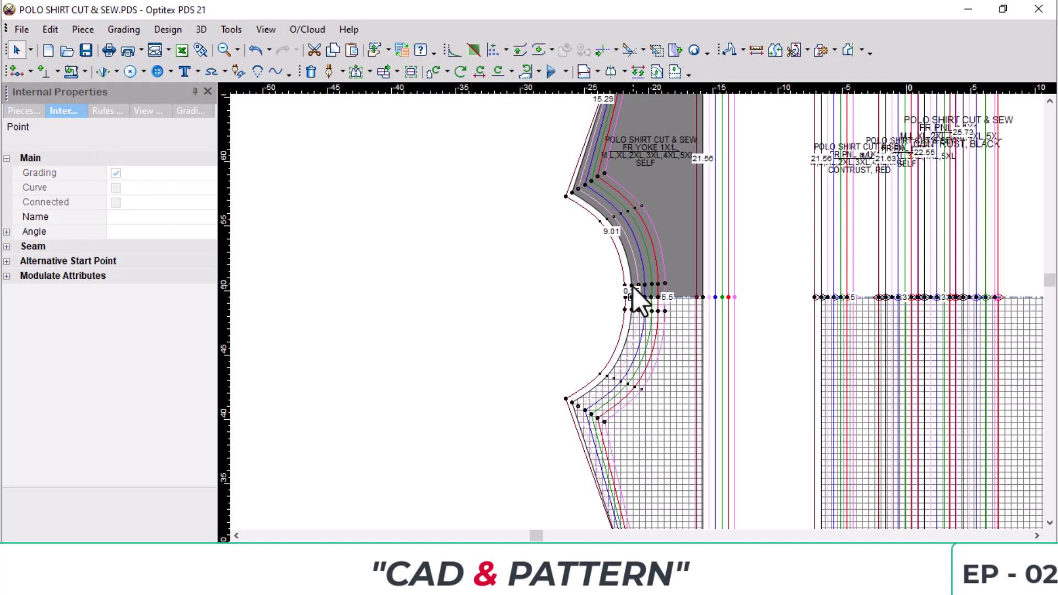
click(631, 284)
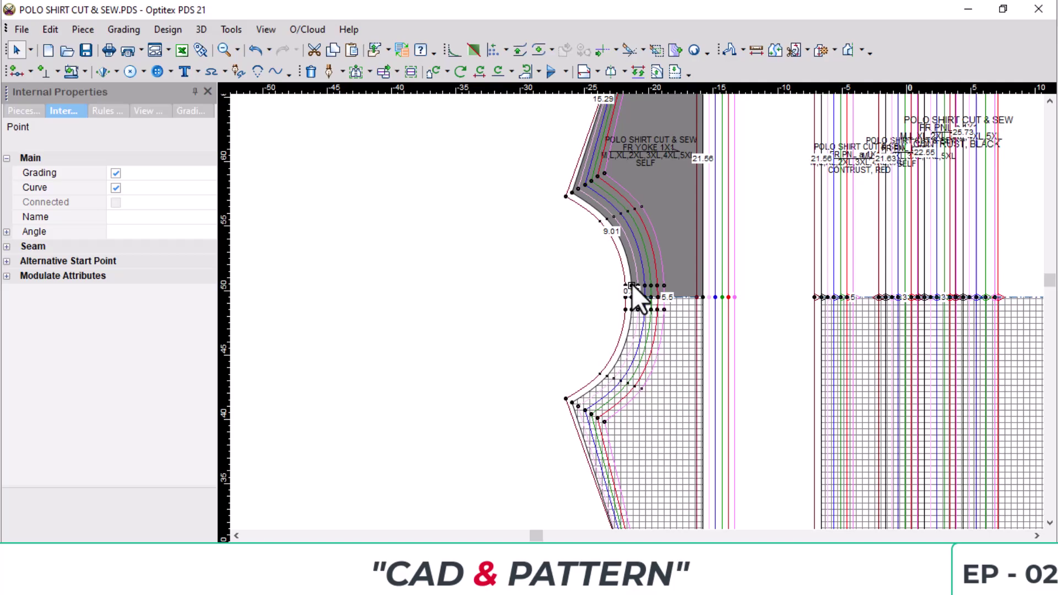
scroll(635, 301, down, 4)
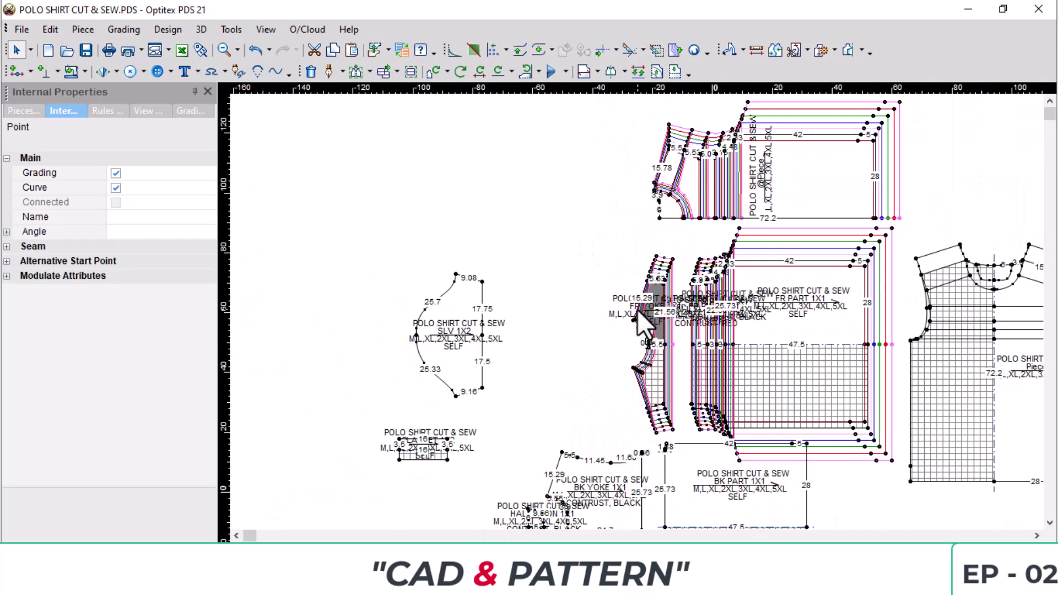
scroll(637, 310, up, 3)
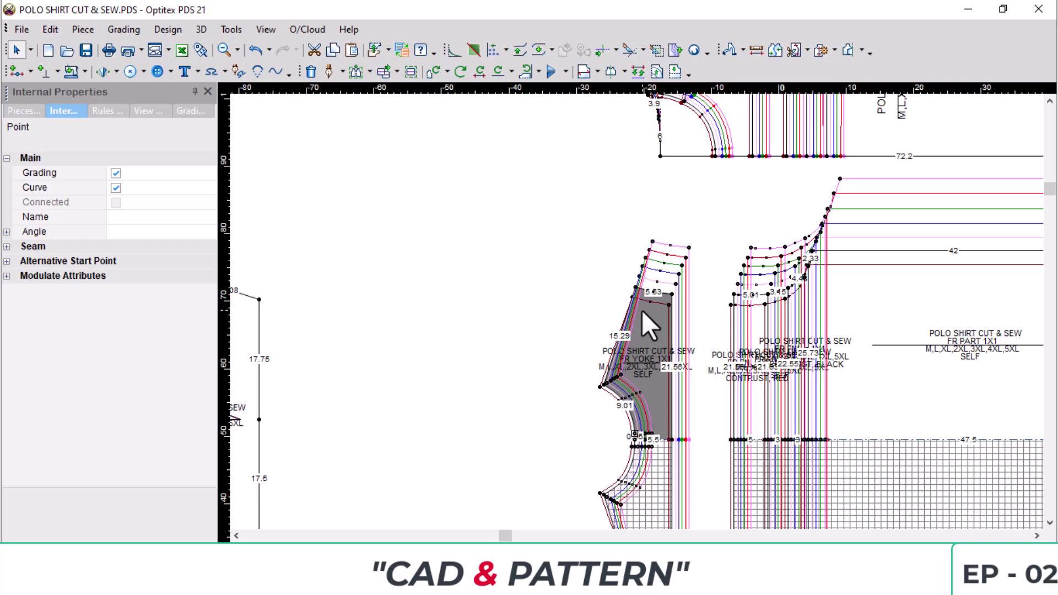
scroll(642, 310, down, 1)
scroll(635, 310, down, 2)
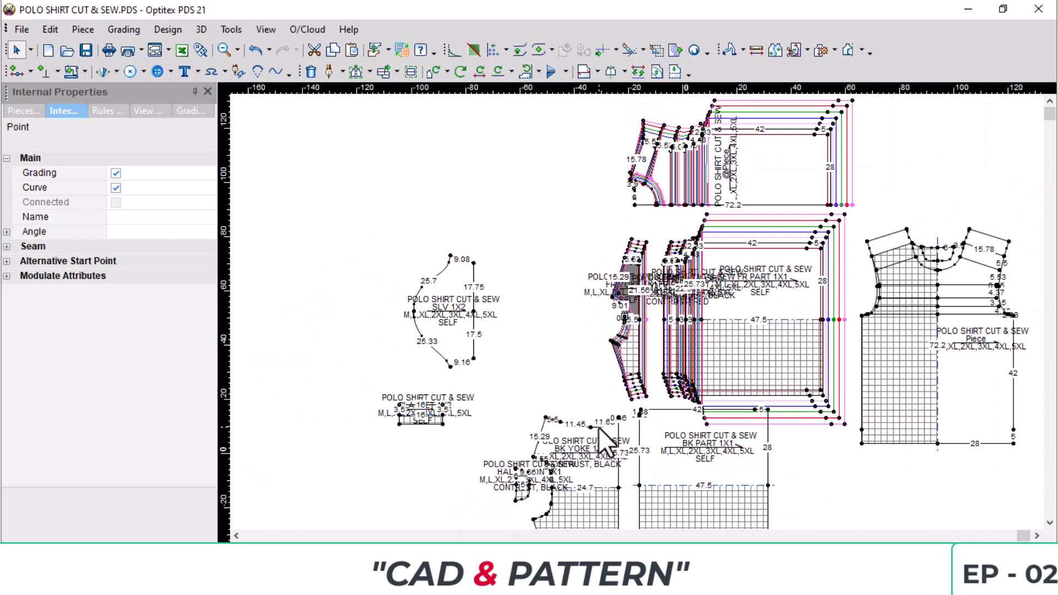
scroll(633, 148, up, 5)
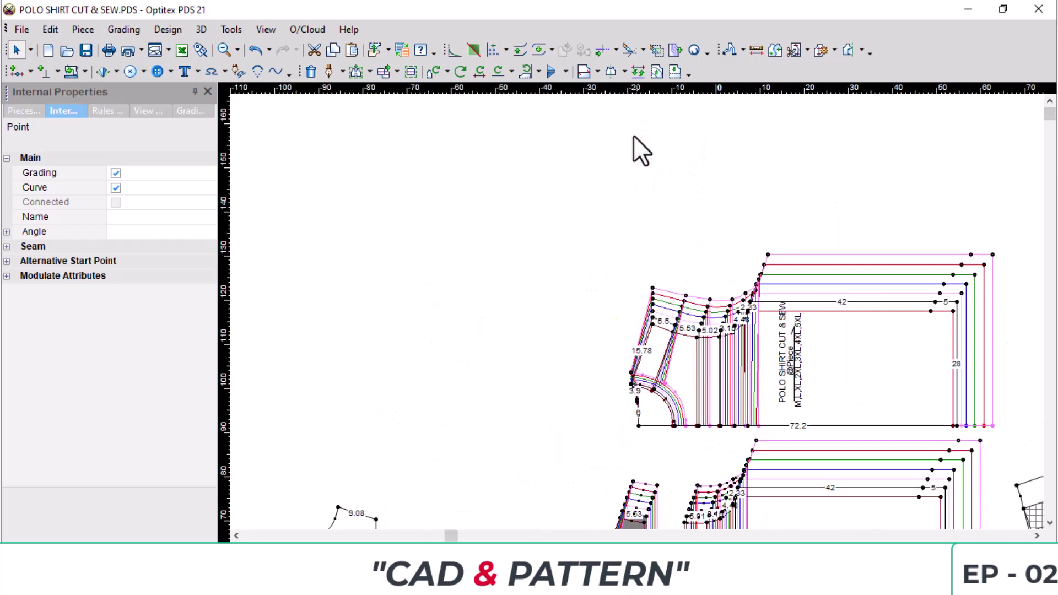
click(672, 321)
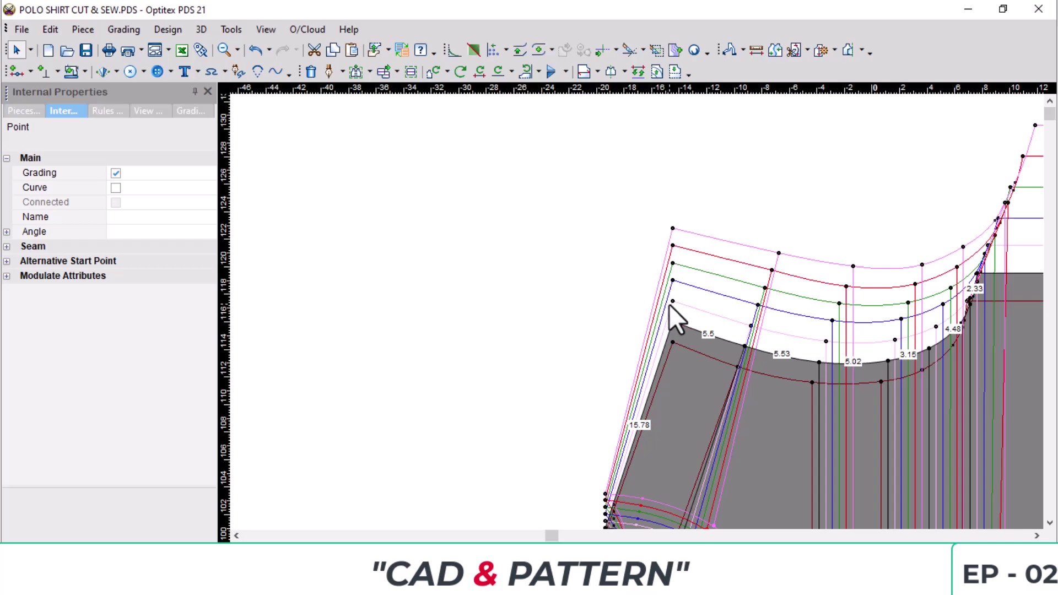
click(190, 110)
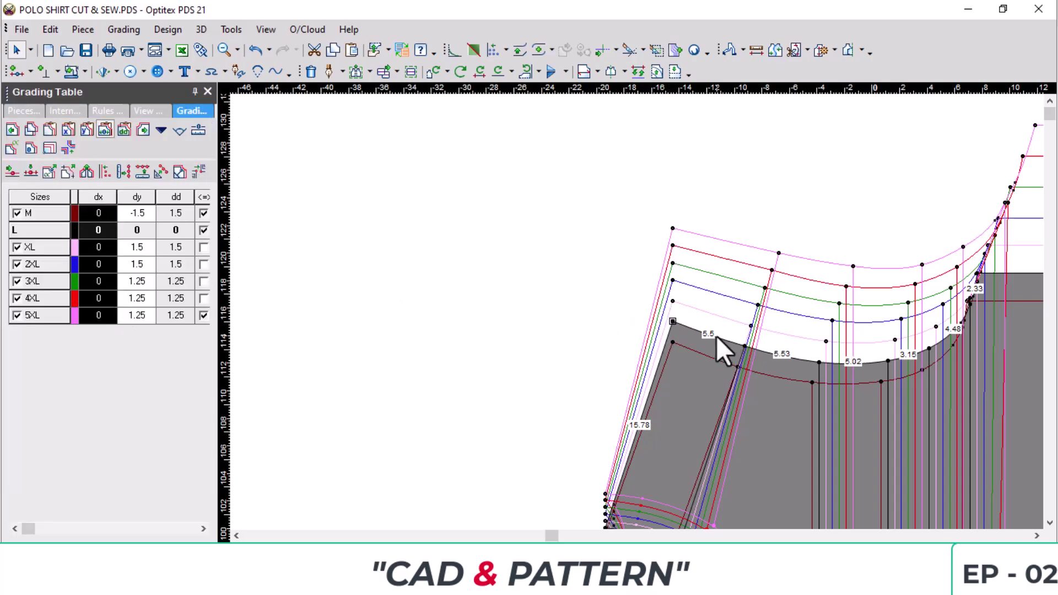
scroll(606, 429, down, 7)
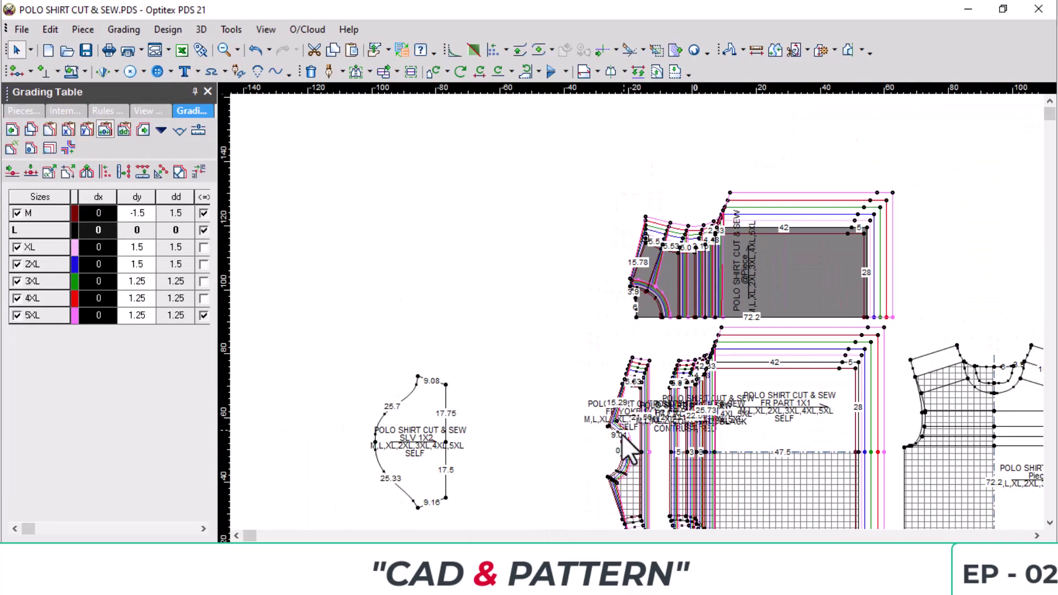
scroll(615, 300, up, 5)
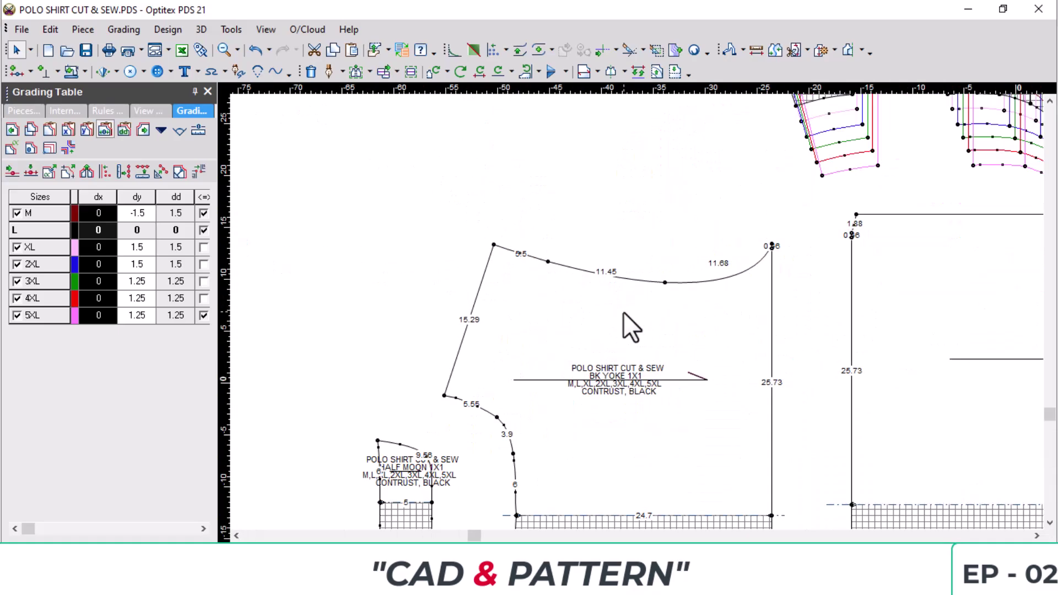
click(548, 262)
key(ctrl+v)
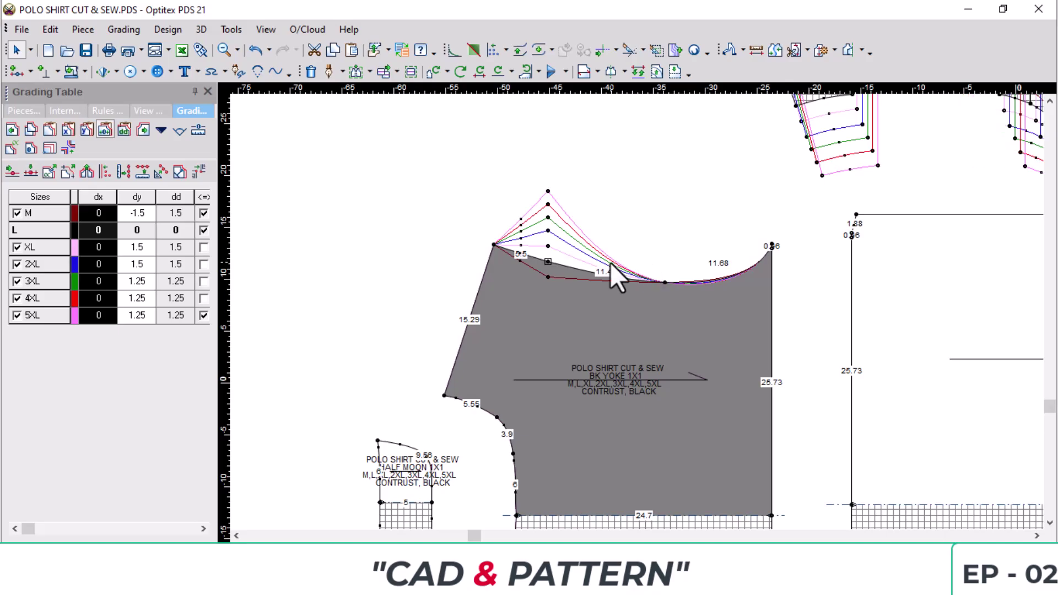
Copy the grading of FR YOKE 1X1's 5.63/15.29 corner onto BK YOKE 1X1's 5.5/15.29 corner and flip its dx values.
scroll(652, 293, down, 4)
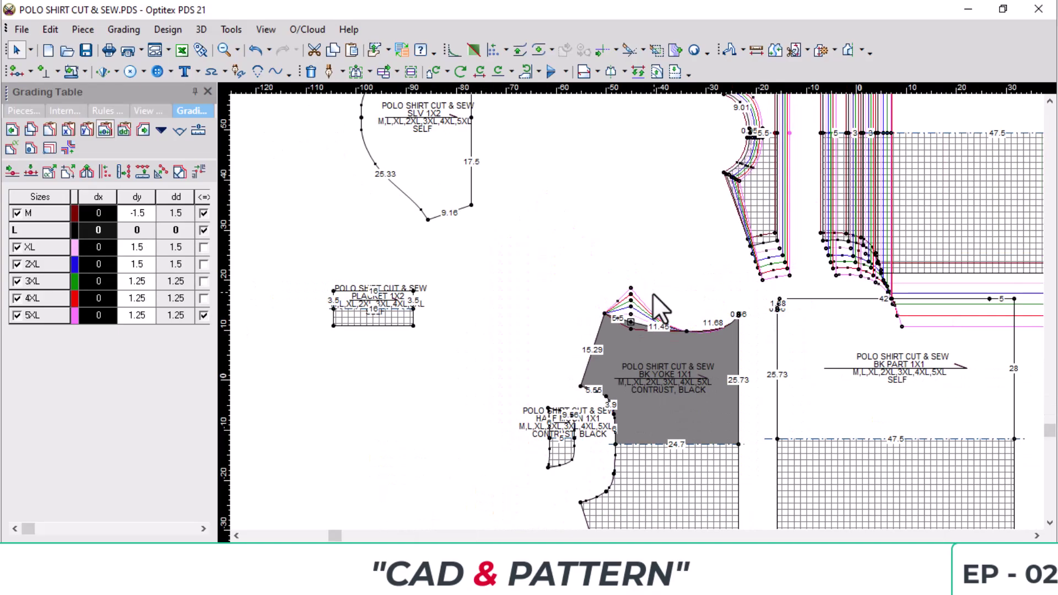
scroll(636, 313, up, 5)
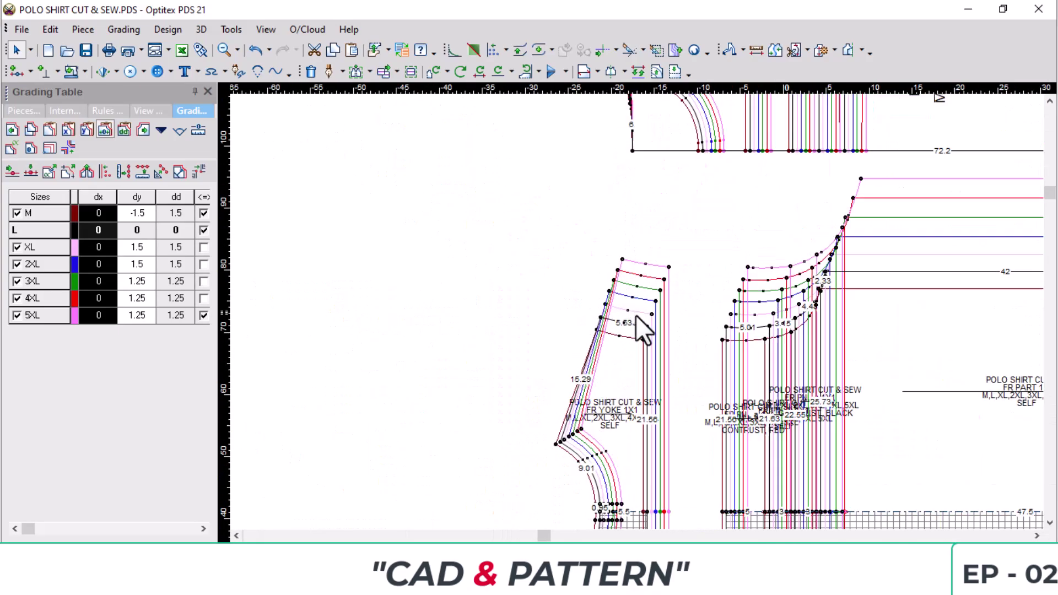
click(587, 321)
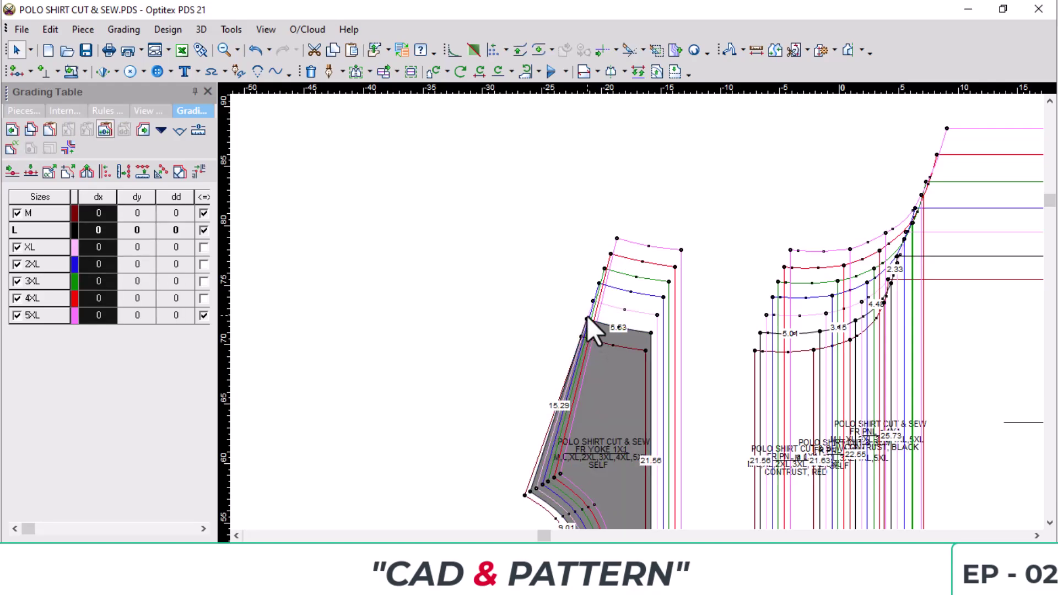
click(586, 318)
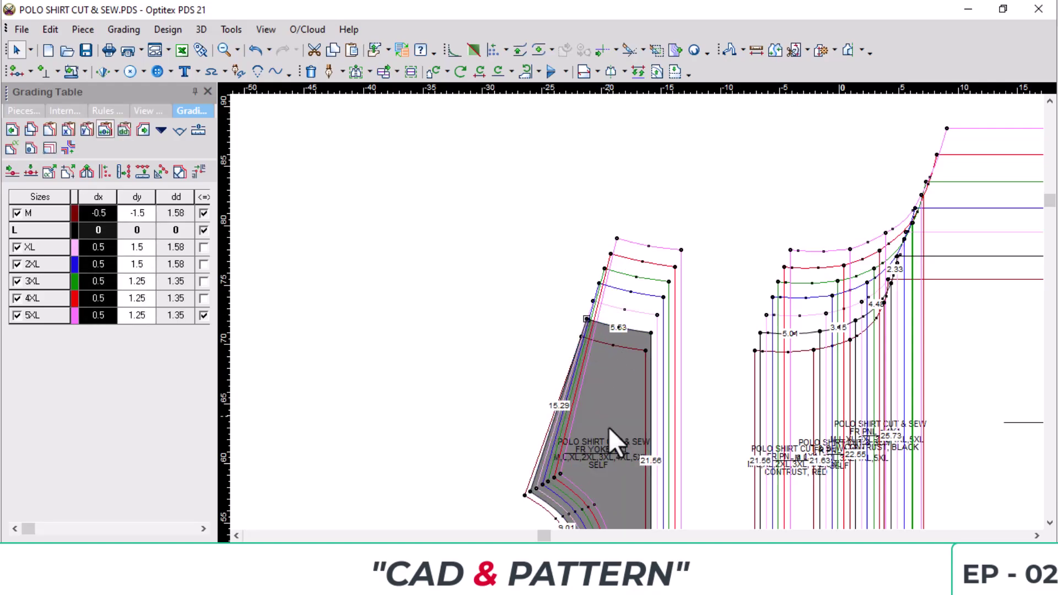
scroll(636, 312, down, 3)
scroll(633, 313, up, 3)
scroll(571, 296, up, 1)
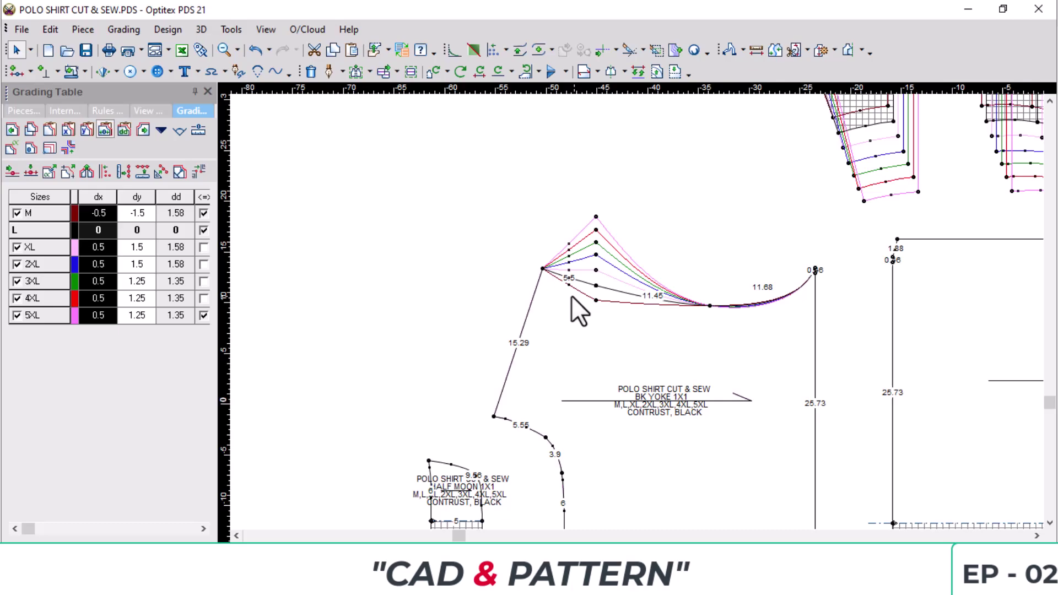
click(542, 268)
key(ctrl+v)
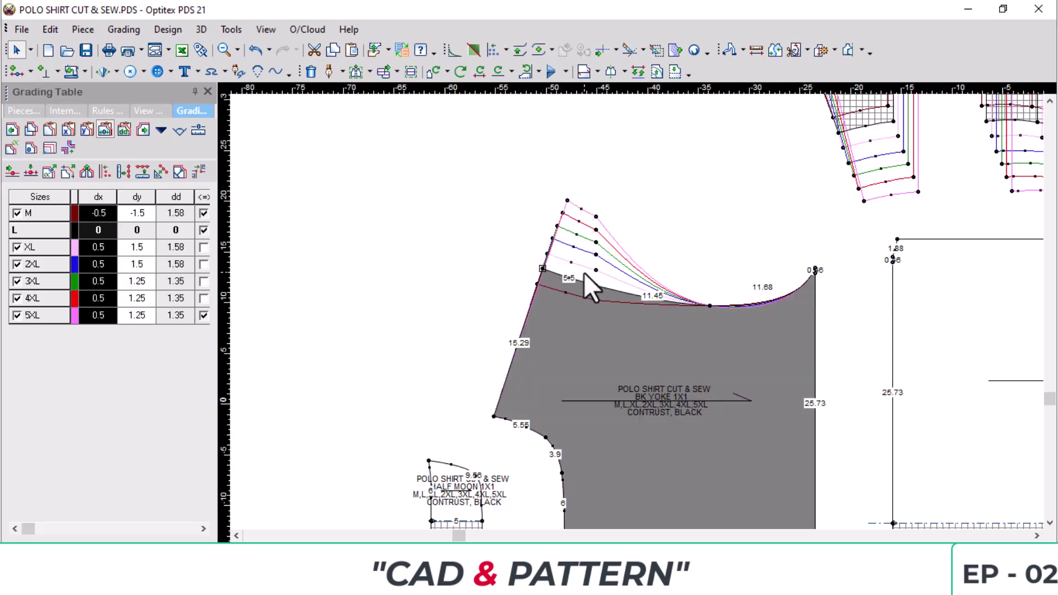
right_click(123, 206)
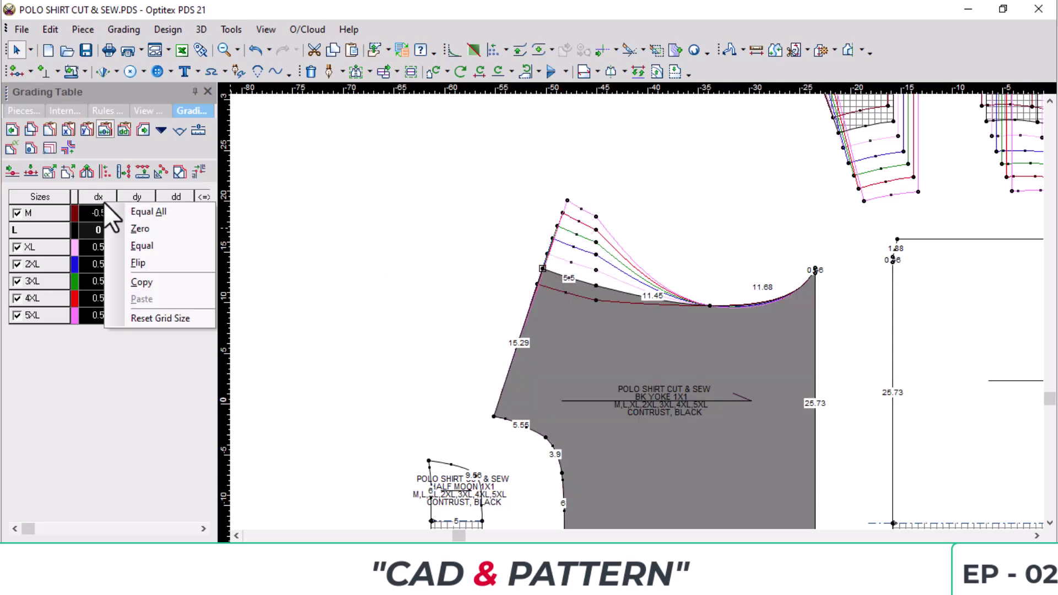
click(144, 260)
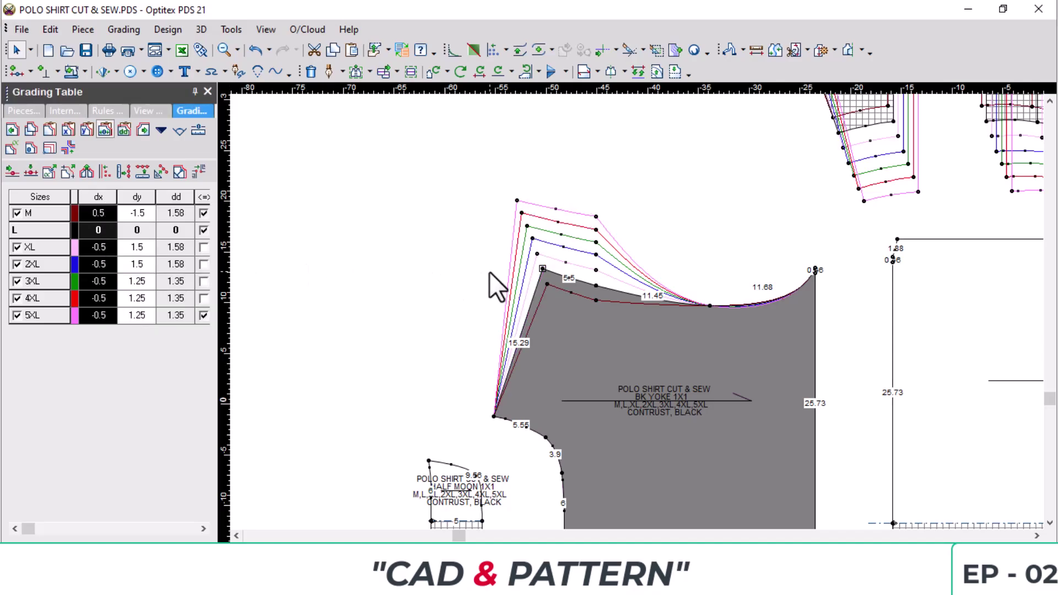
Copy the grading of FR YOKE 1X1's 15.29/9.01 neck corner onto BK YOKE 1X1's 15.29/5.55 corner and flip its dx values.
scroll(691, 272, down, 4)
scroll(633, 289, up, 4)
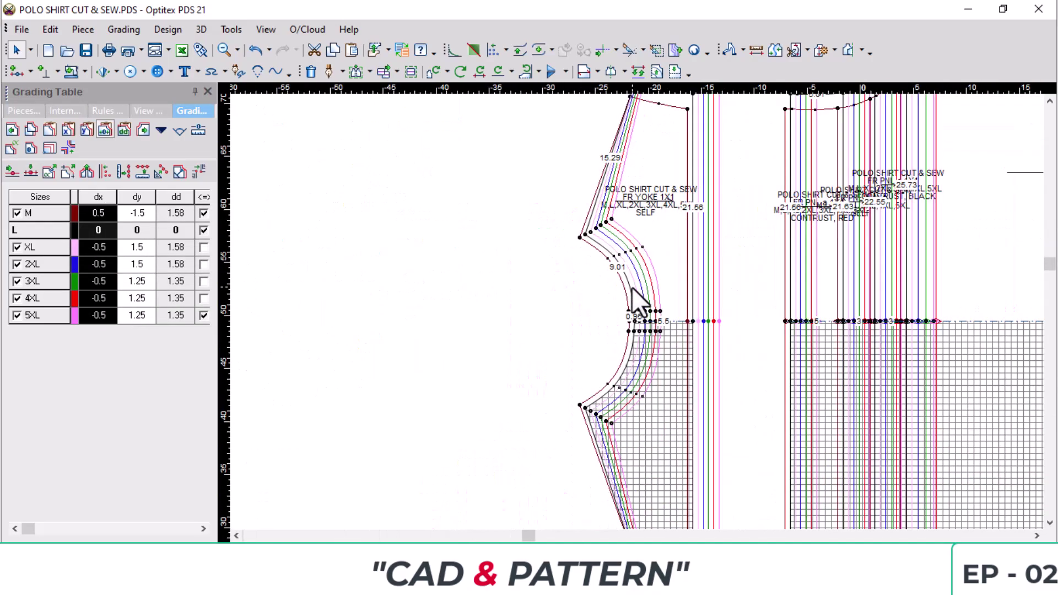
scroll(633, 291, up, 2)
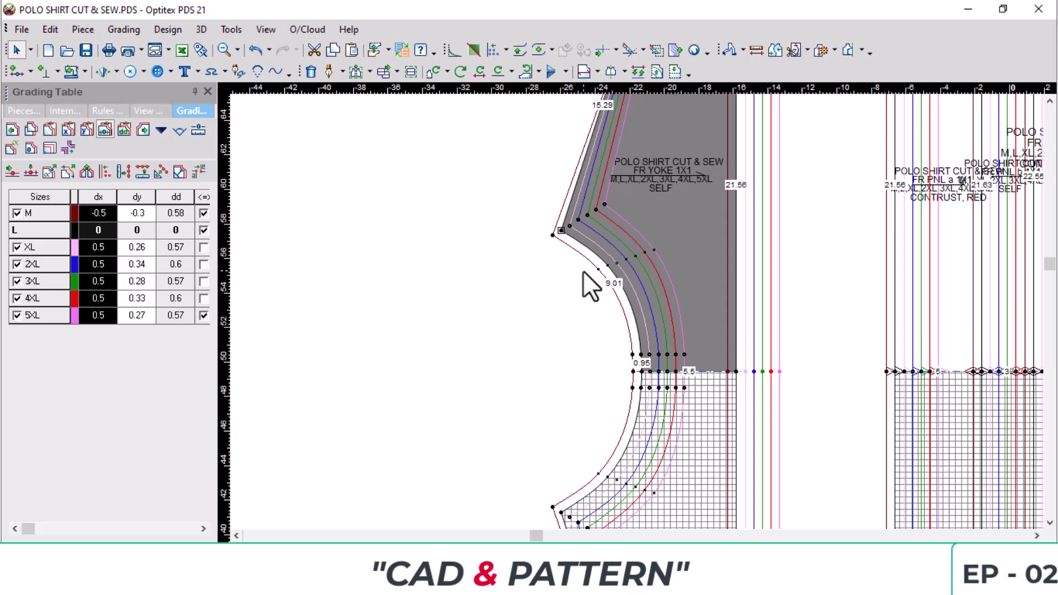
scroll(576, 385, down, 3)
scroll(608, 359, up, 2)
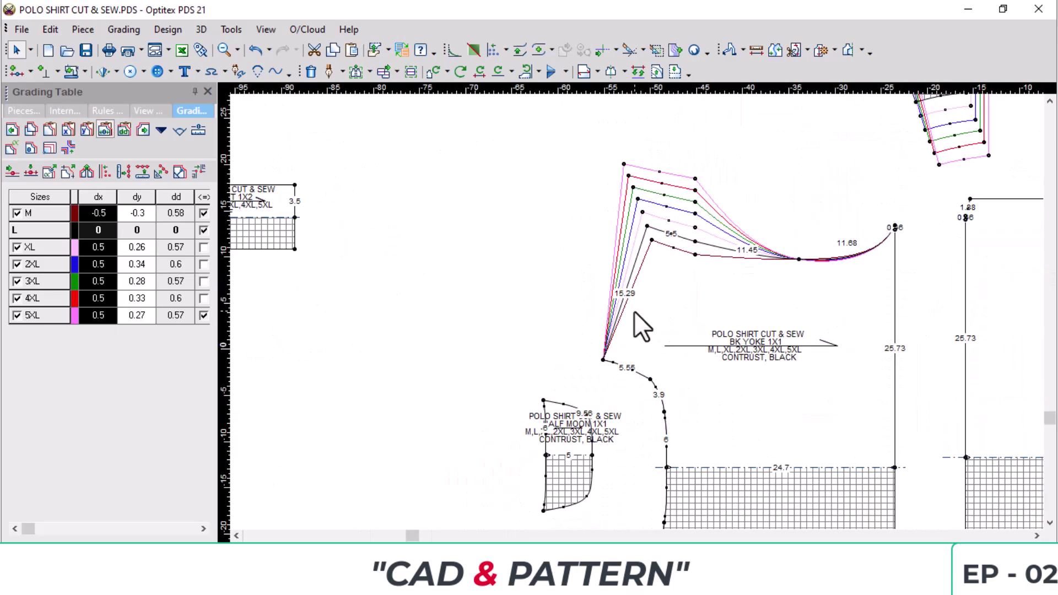
click(604, 358)
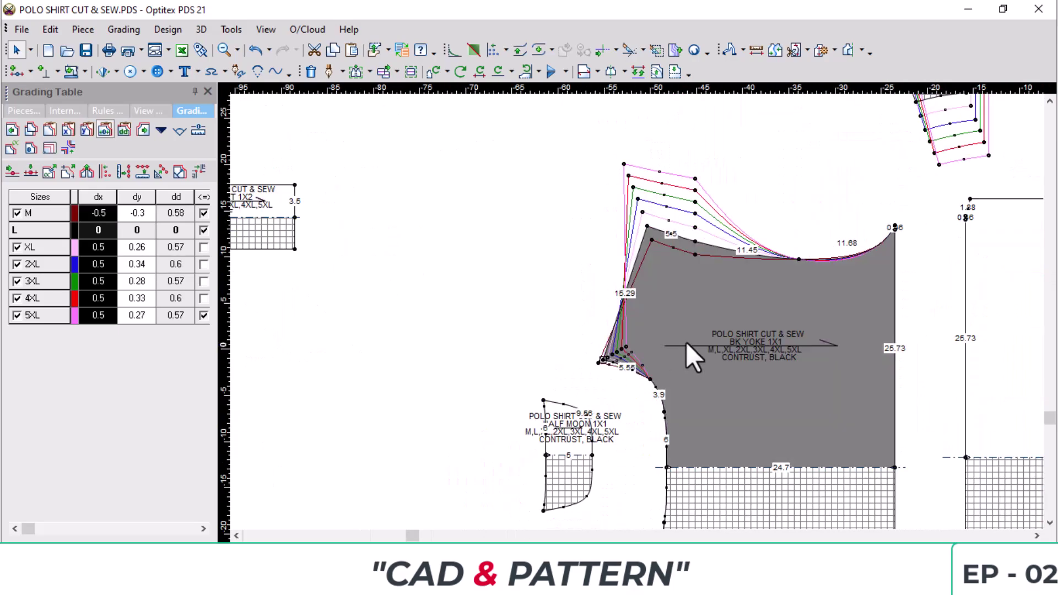
right_click(99, 197)
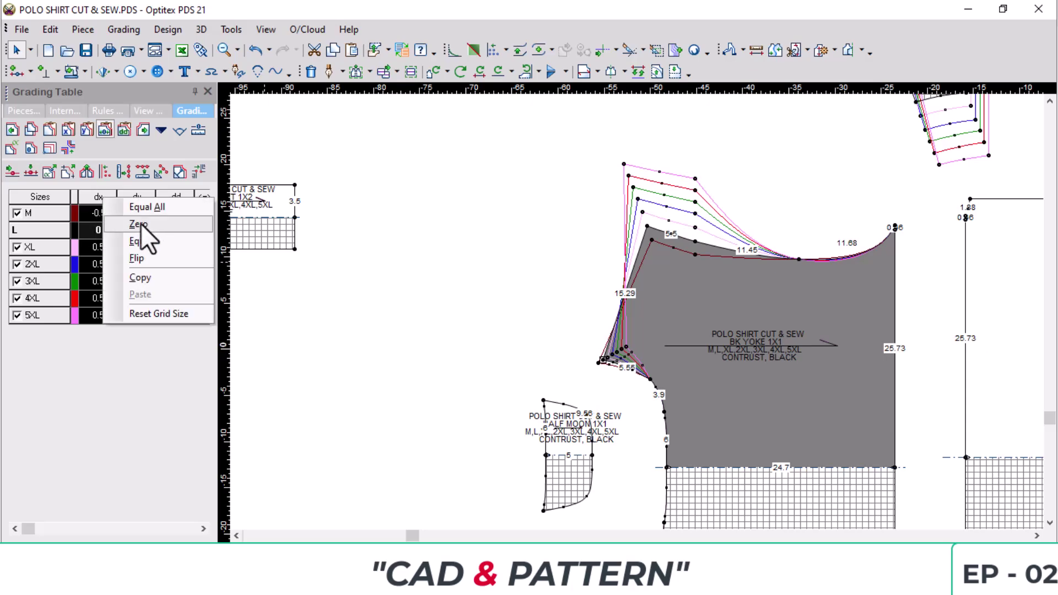
click(149, 258)
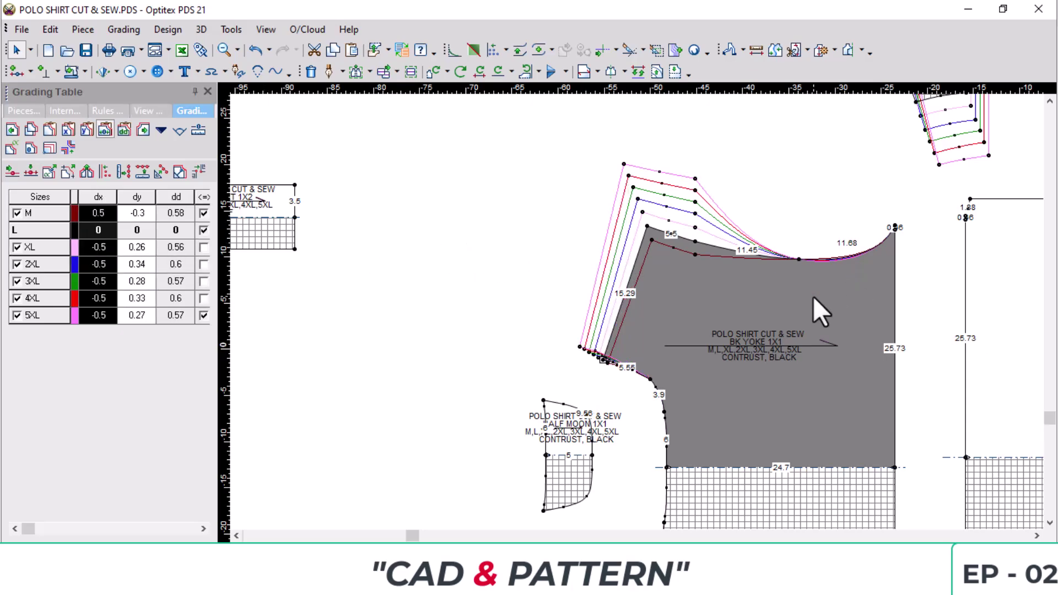
Copy the grading of FR PNL a 1X1's 21.56/5.01 corner onto BK YOKE 1X1's armhole point between 11.45 and 11.68.
scroll(813, 296, down, 1)
scroll(642, 301, down, 1)
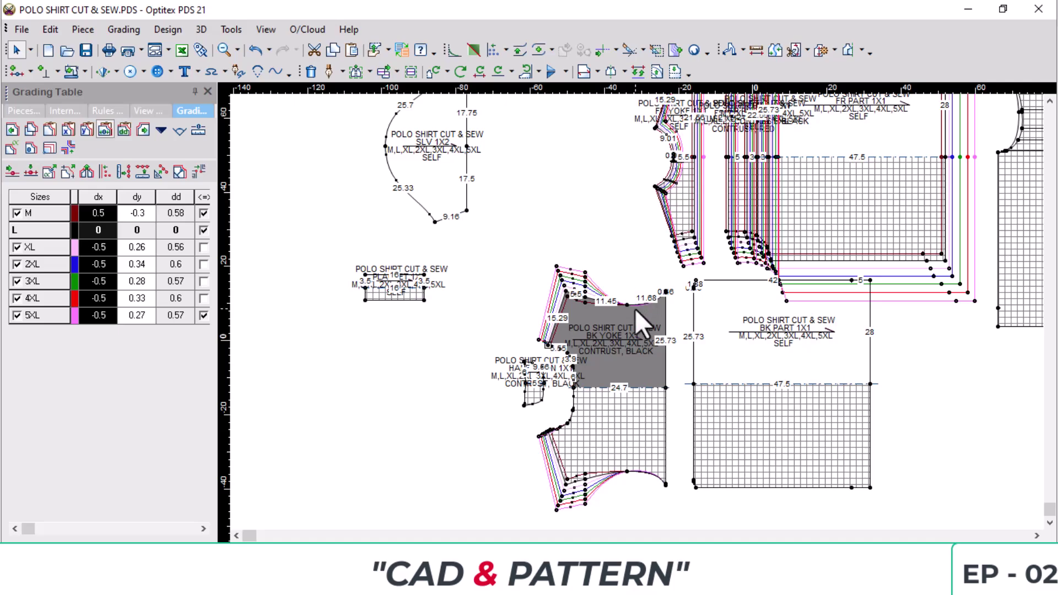
scroll(632, 310, down, 1)
scroll(694, 211, up, 3)
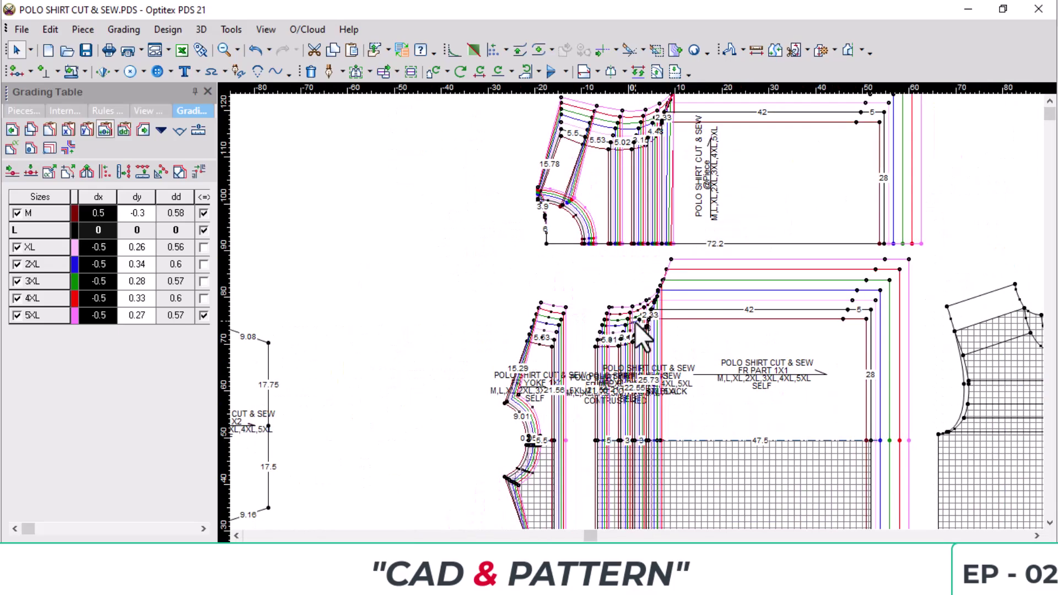
click(566, 340)
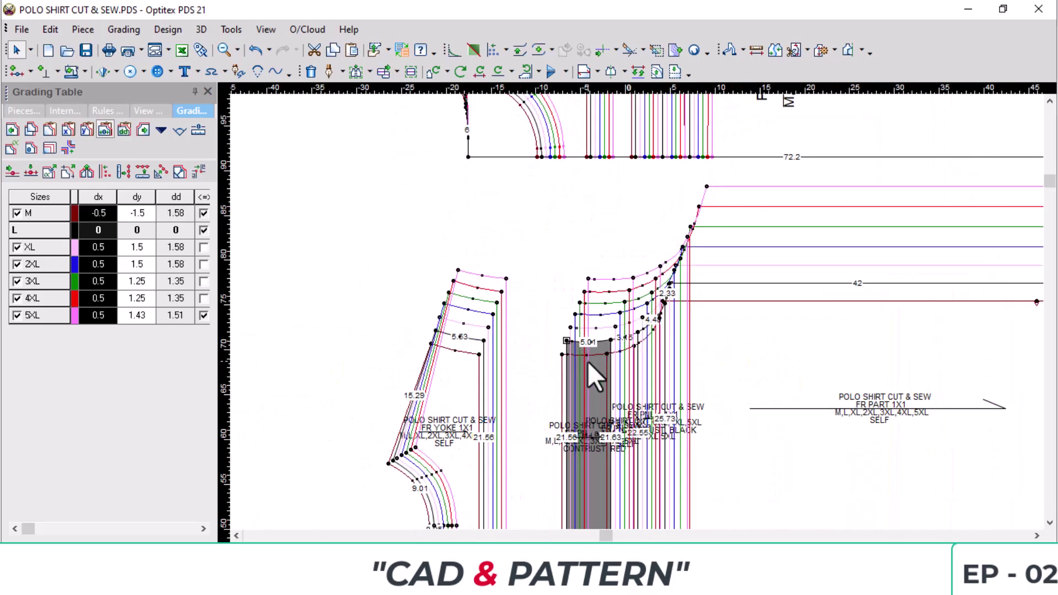
scroll(582, 368, down, 2)
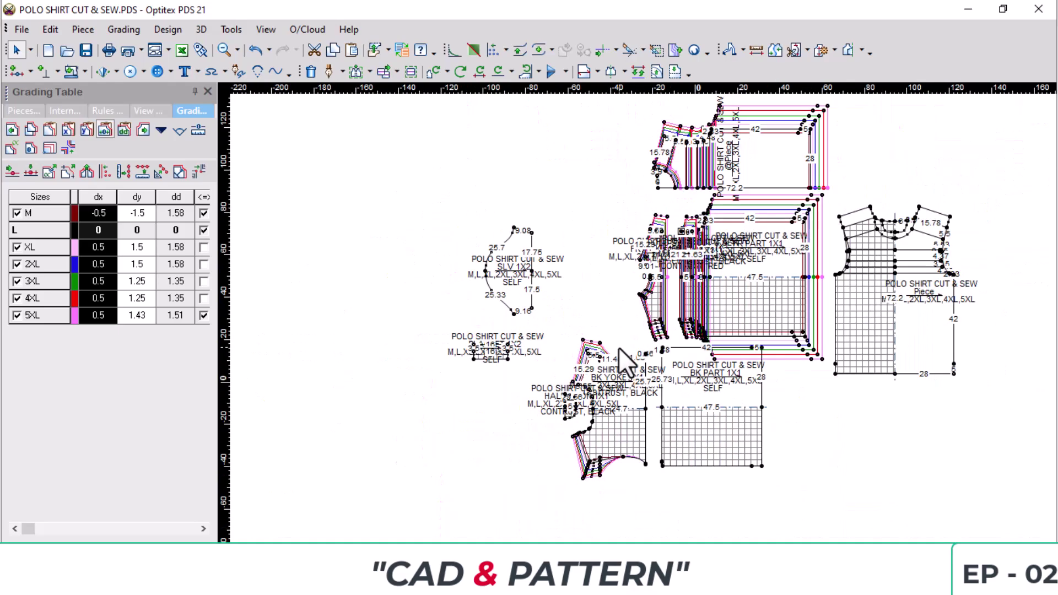
scroll(618, 347, up, 2)
scroll(618, 347, up, 1)
click(647, 346)
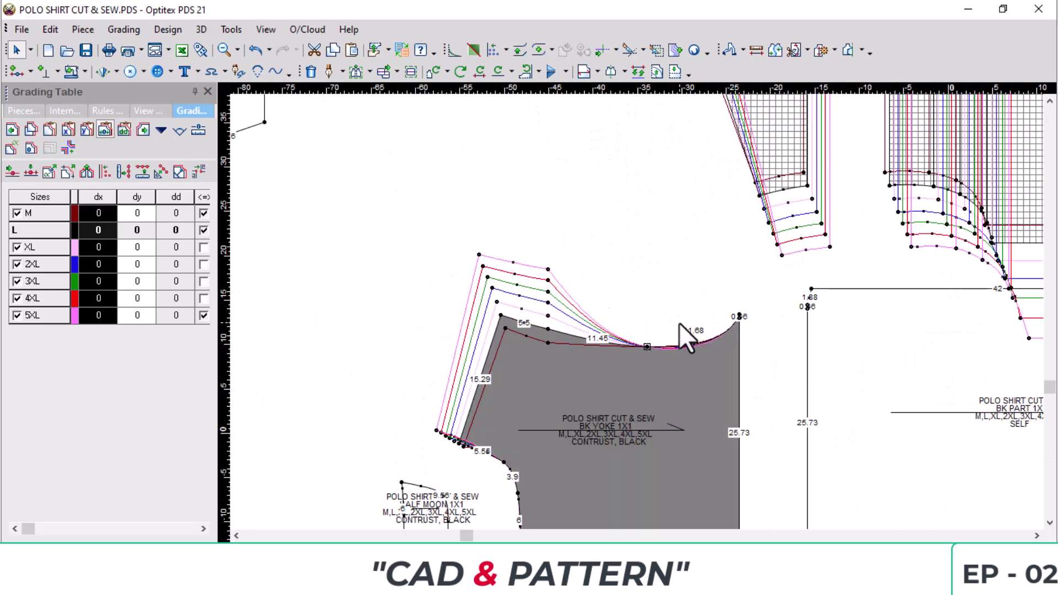
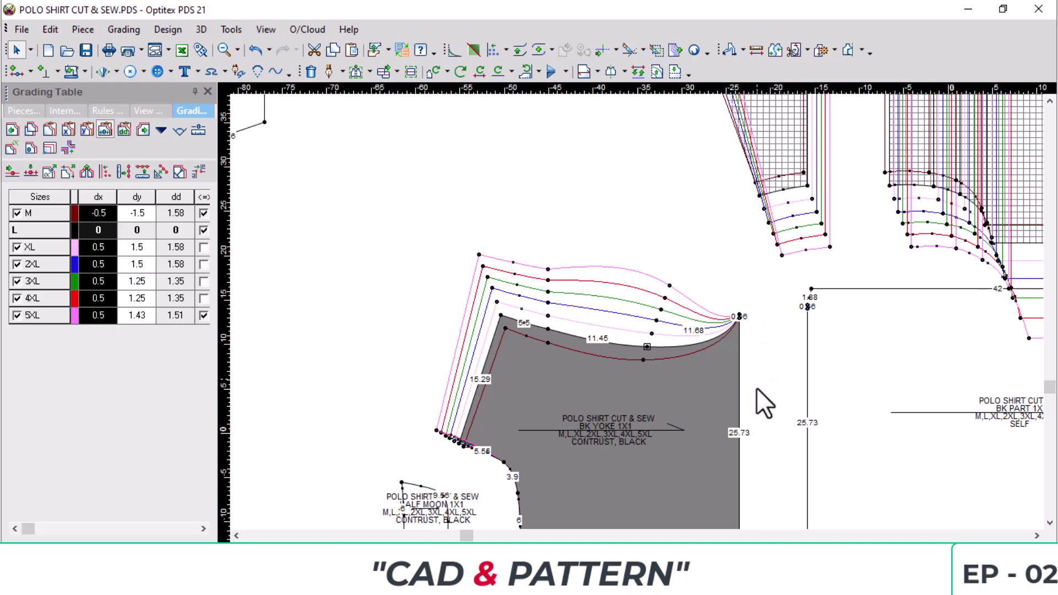
Copy the grading of FR PART 1X1's corner between the 2.33 and 25.73 edges for BK YOKE 1X1.
scroll(642, 314, down, 2)
scroll(668, 262, down, 2)
scroll(639, 301, up, 4)
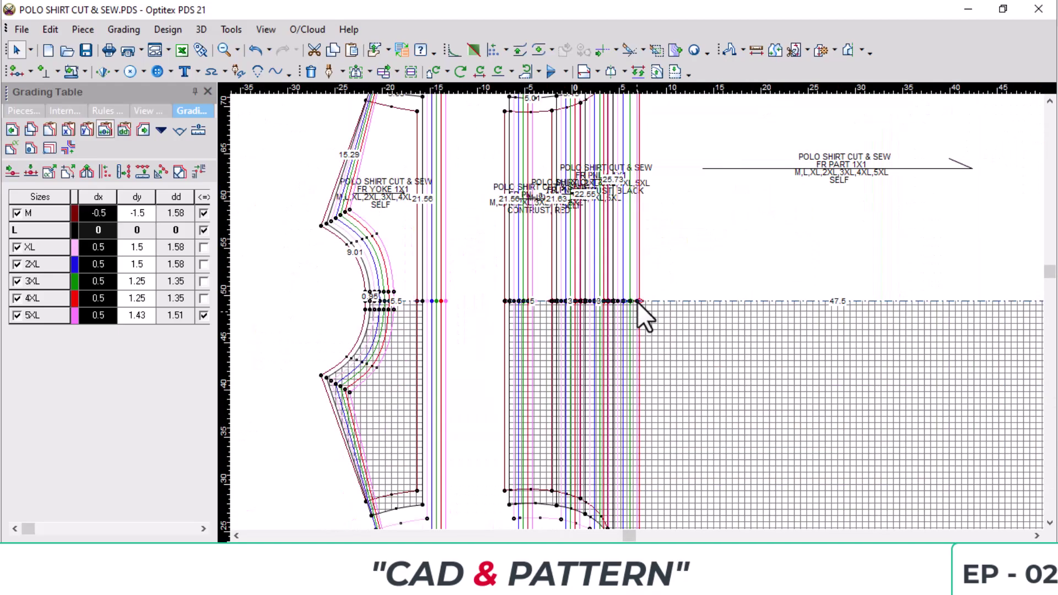
scroll(638, 302, up, 2)
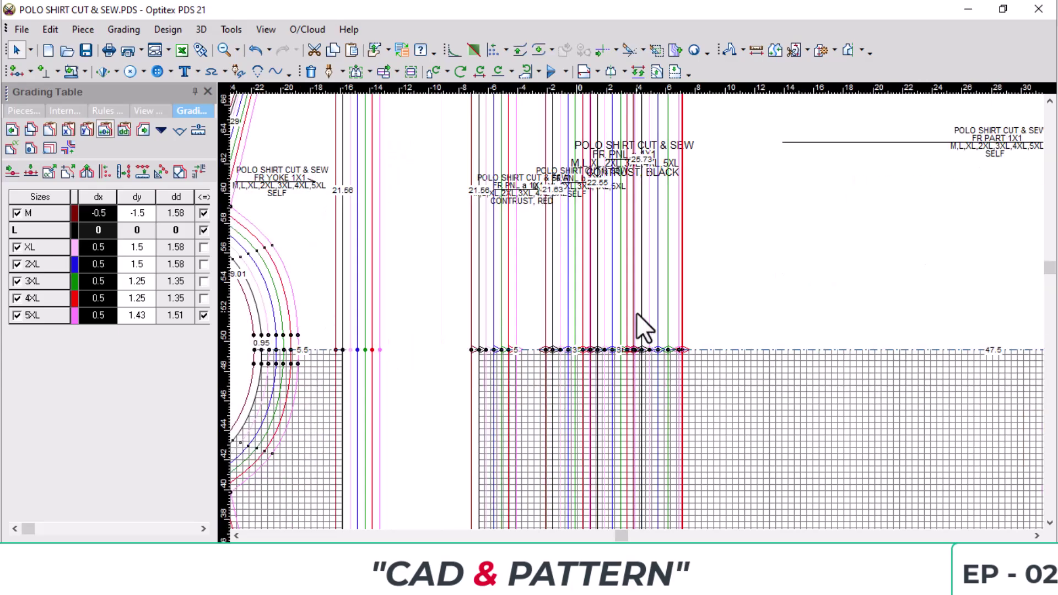
scroll(638, 310, up, 3)
scroll(639, 297, down, 5)
scroll(637, 300, up, 3)
click(657, 309)
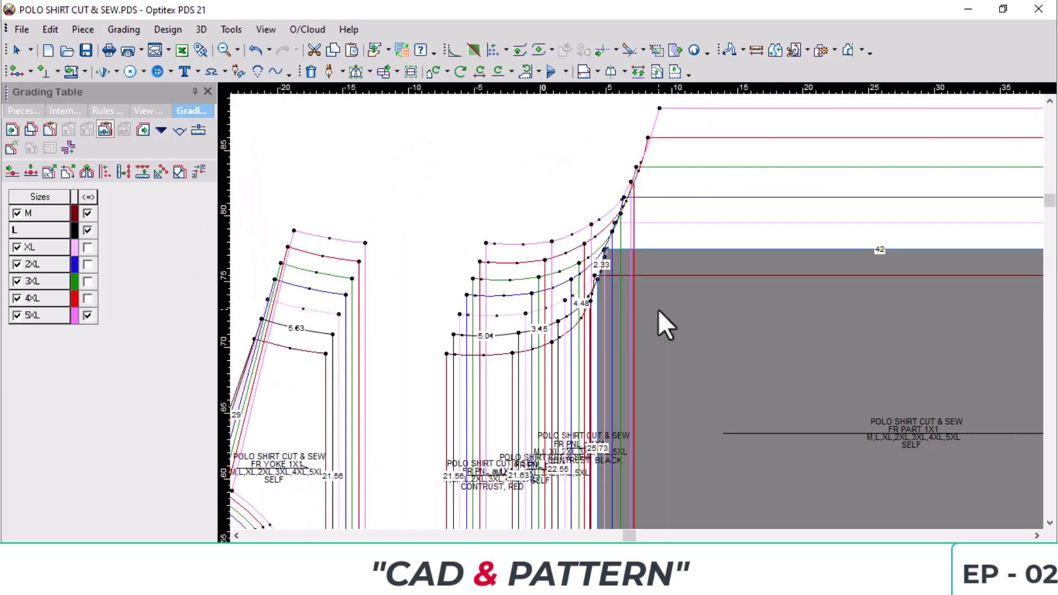
click(597, 279)
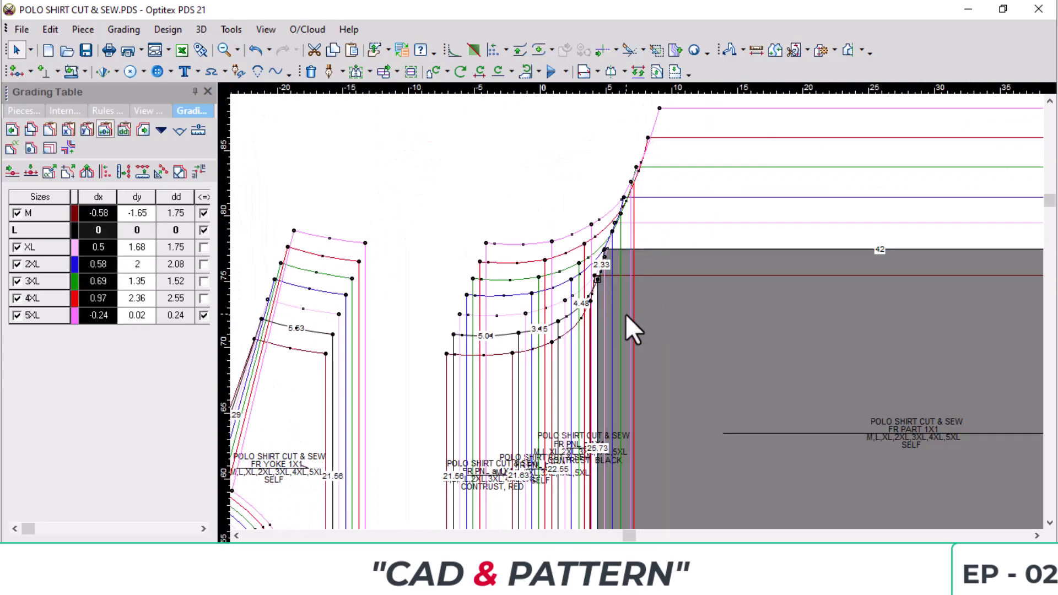
scroll(623, 359, down, 5)
scroll(630, 307, up, 2)
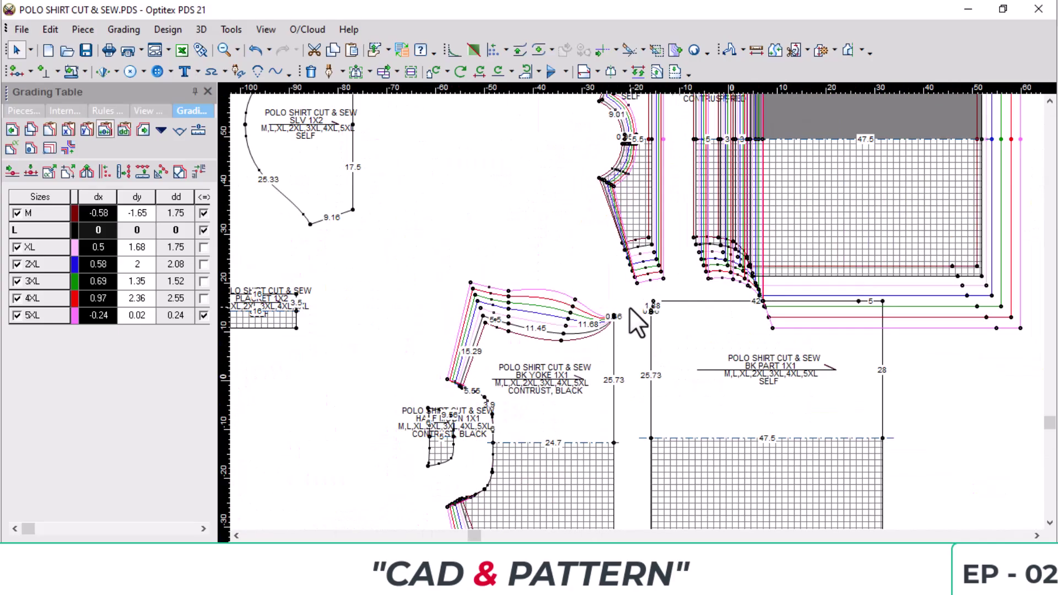
scroll(633, 308, up, 6)
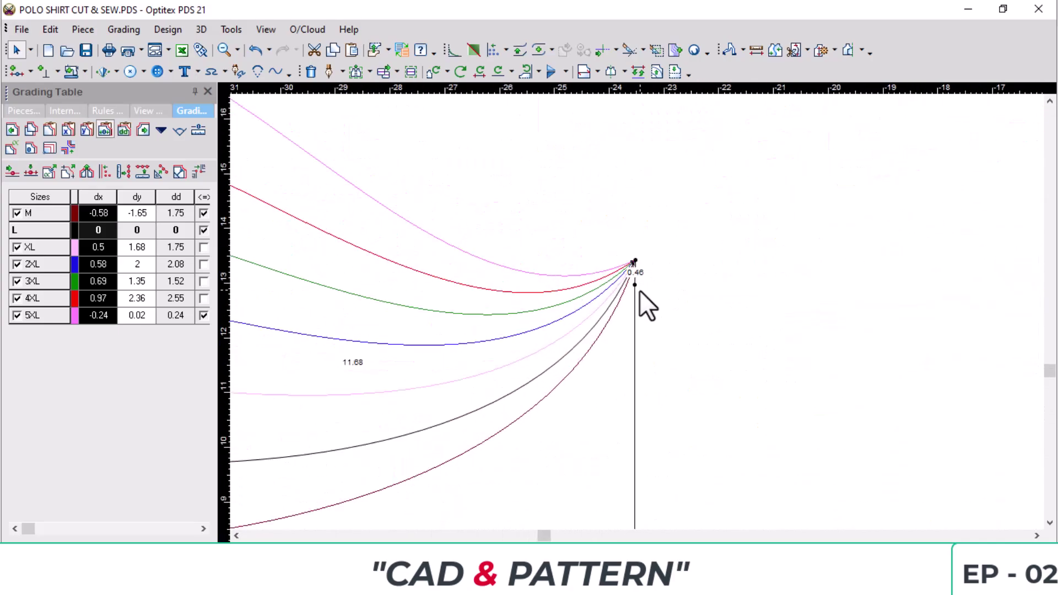
Delete BK YOKE 1X1's extra point between the 0.46 and 25.73 segments.
key(Delete)
click(637, 287)
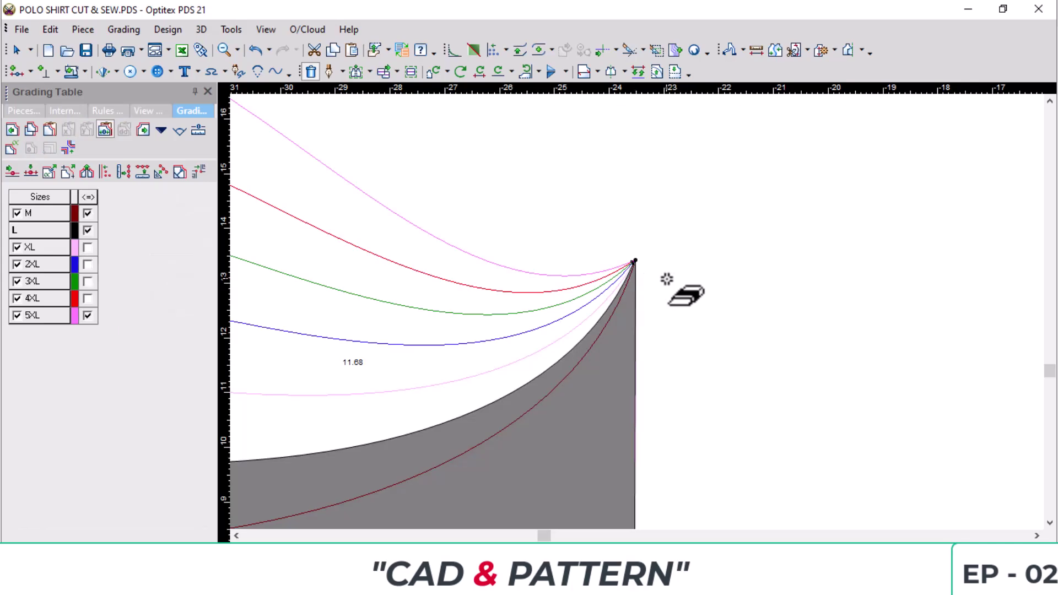
key(Escape)
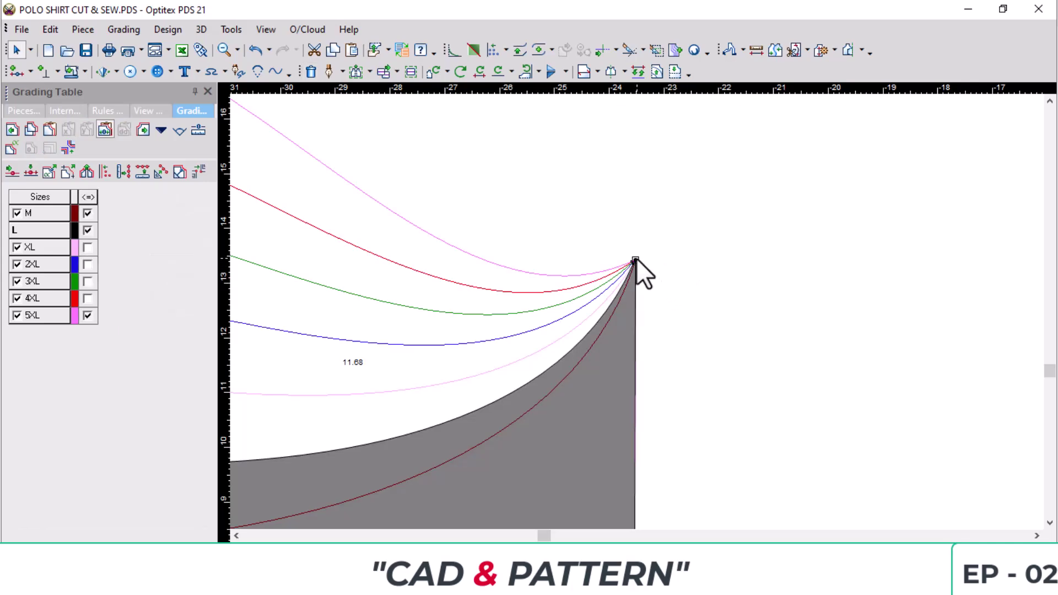
Paste the copied grading onto BK YOKE 1X1's 11.68/26.19 corner and flip its dx values.
click(636, 259)
key(ctrl+v)
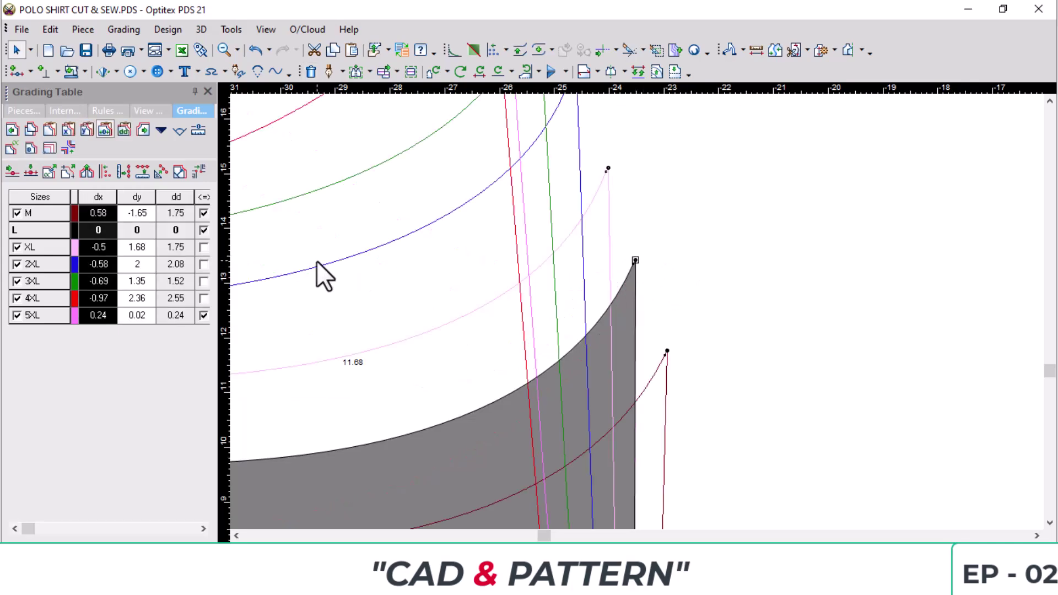
scroll(647, 295, down, 7)
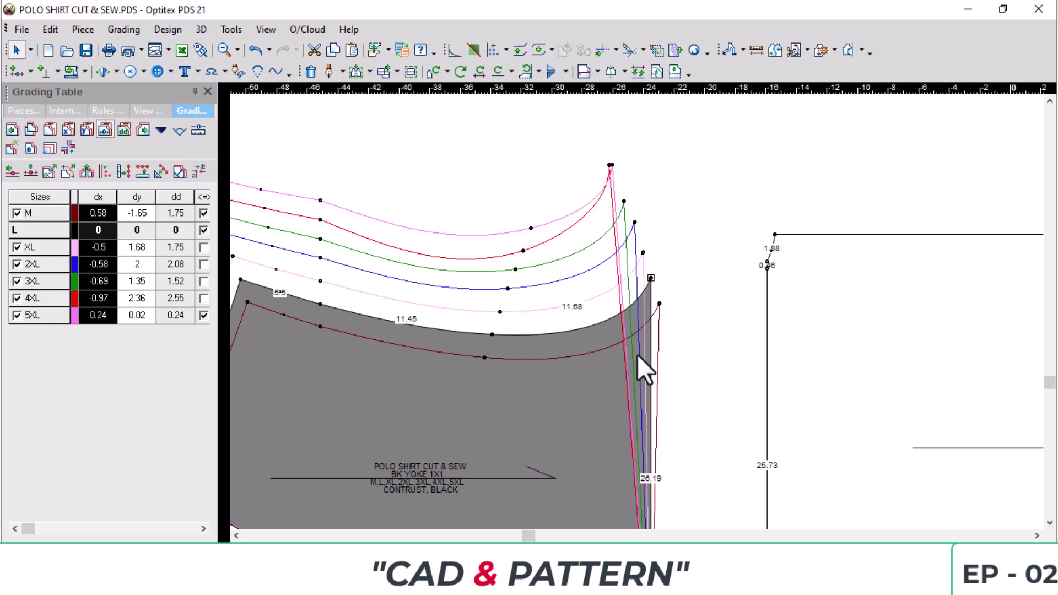
right_click(94, 207)
click(141, 267)
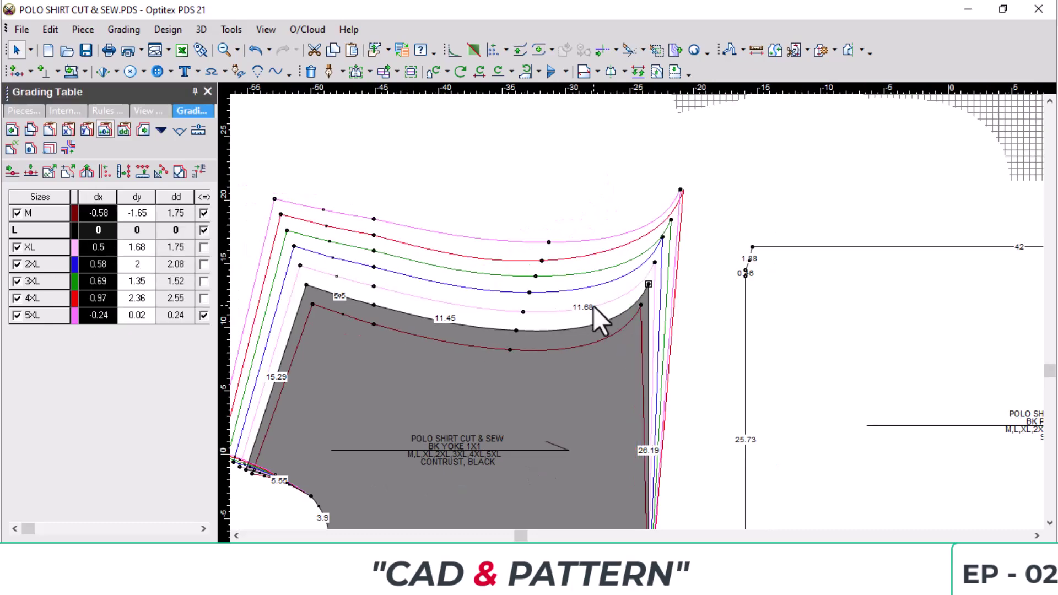
Paste the grading onto BK YOKE 1X1's fold-line point where the 26.19 edge meets the 24.7 line.
scroll(615, 365, down, 3)
click(657, 457)
key(ctrl+v)
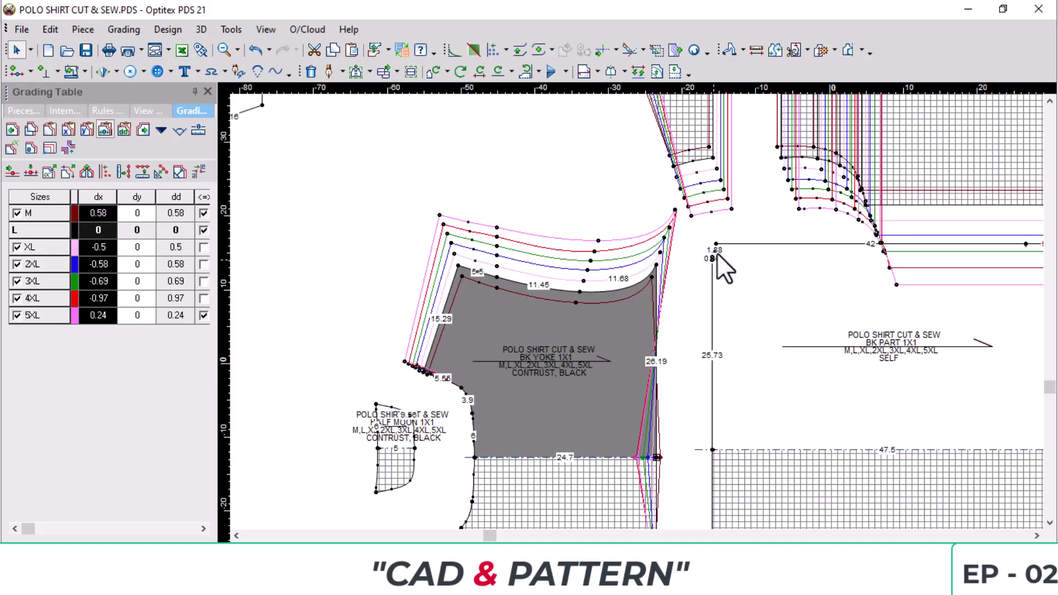
Paste the grading onto FR PART 1X1's fold-line point at the 25.73 edge and move the piece clear of the front panels.
click(583, 380)
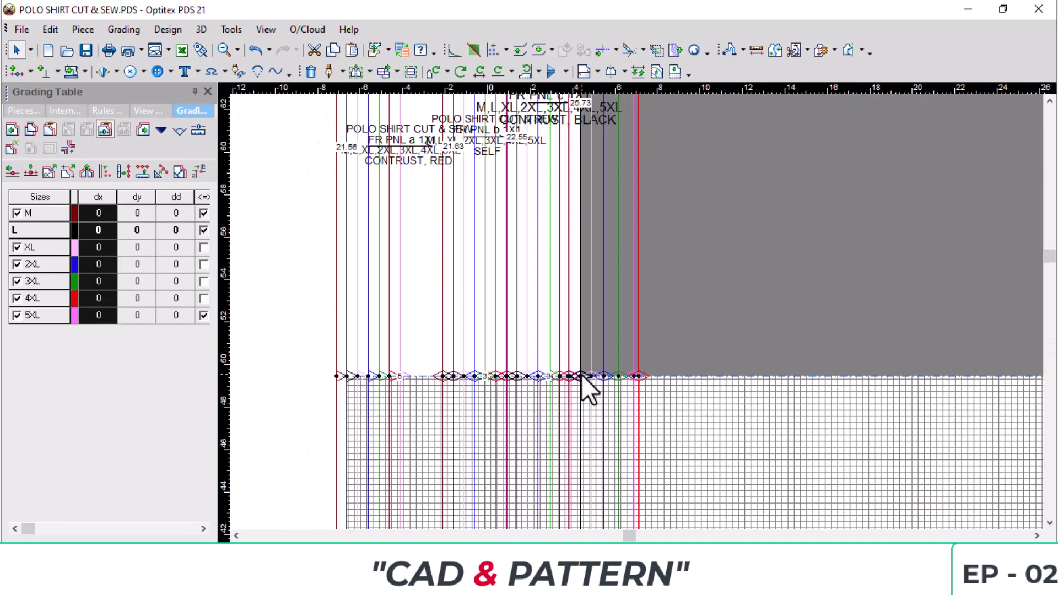
key(ctrl+v)
scroll(609, 378, down, 2)
scroll(597, 408, up, 1)
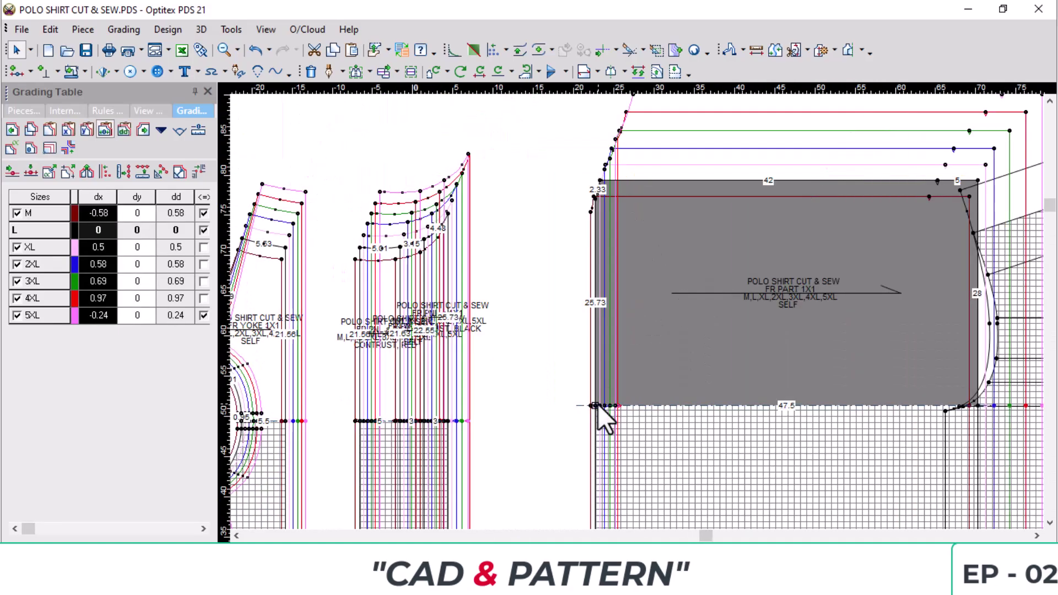
scroll(597, 405, up, 3)
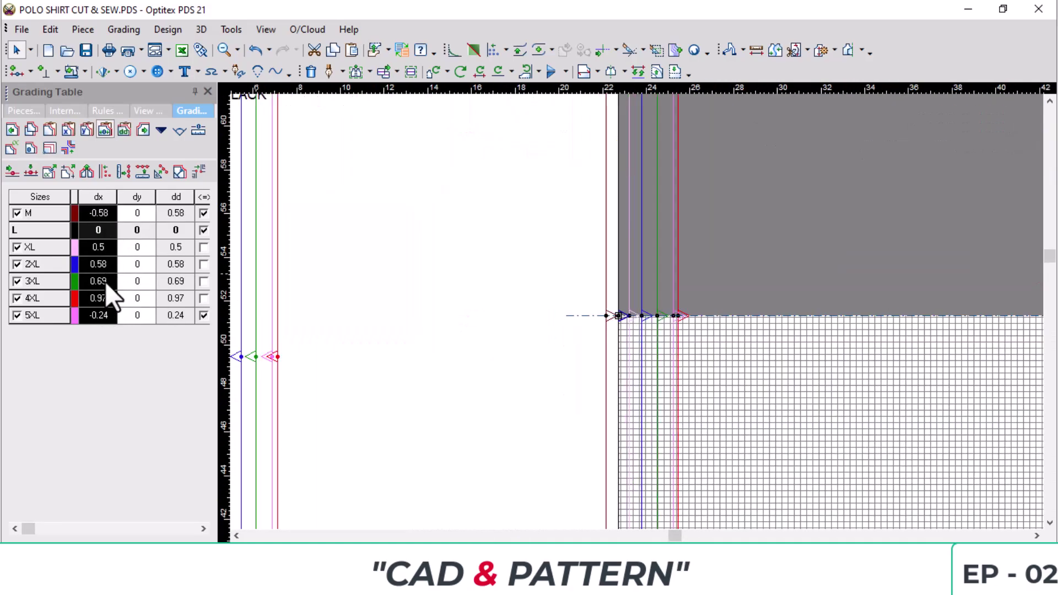
Flip the dx grading values of BK YOKE 1X1's fold-line point at the 26.19 edge.
scroll(652, 280, down, 3)
scroll(634, 311, up, 1)
click(586, 359)
Delete BK PART 1X1's extra point between the 0.46 and 25.73 segments.
click(623, 285)
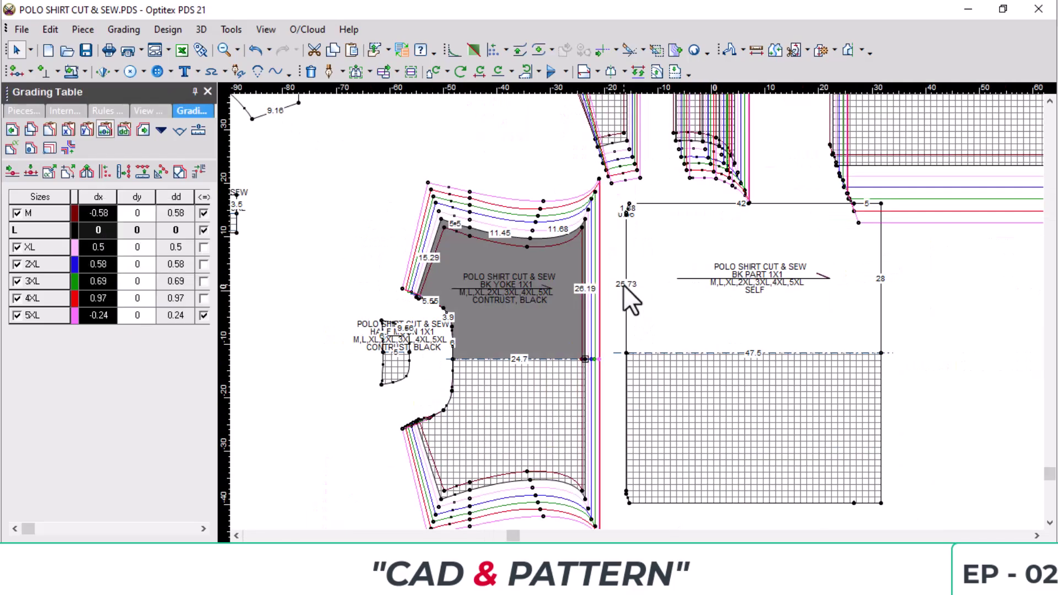
scroll(590, 252, up, 3)
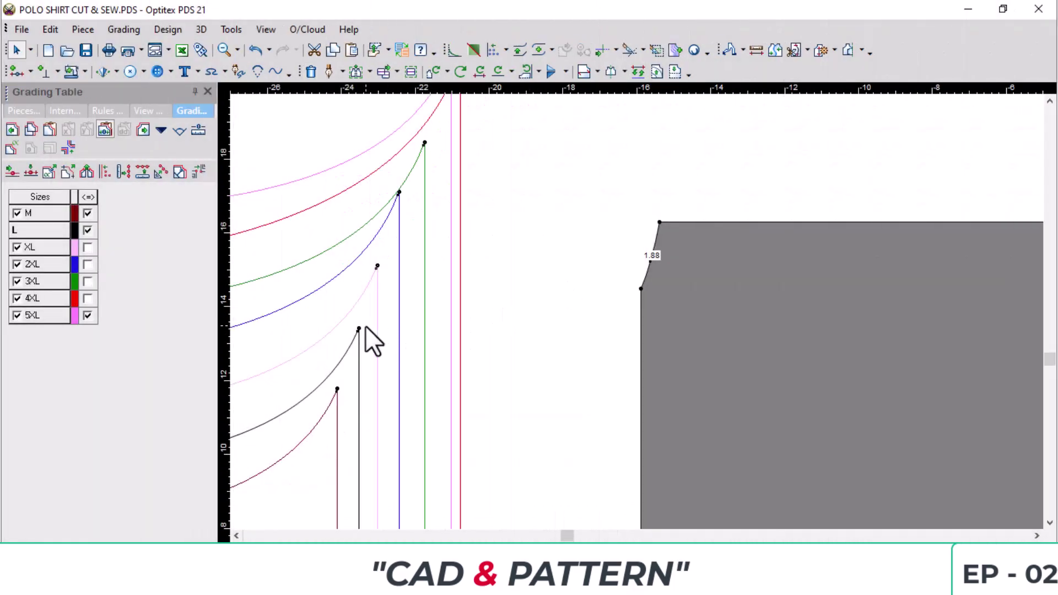
Copy the grading of BK YOKE 1X1's 11.68/26.19 corner onto BK PART 1X1's 1.88/26.19 corner and flip its dx values.
click(359, 329)
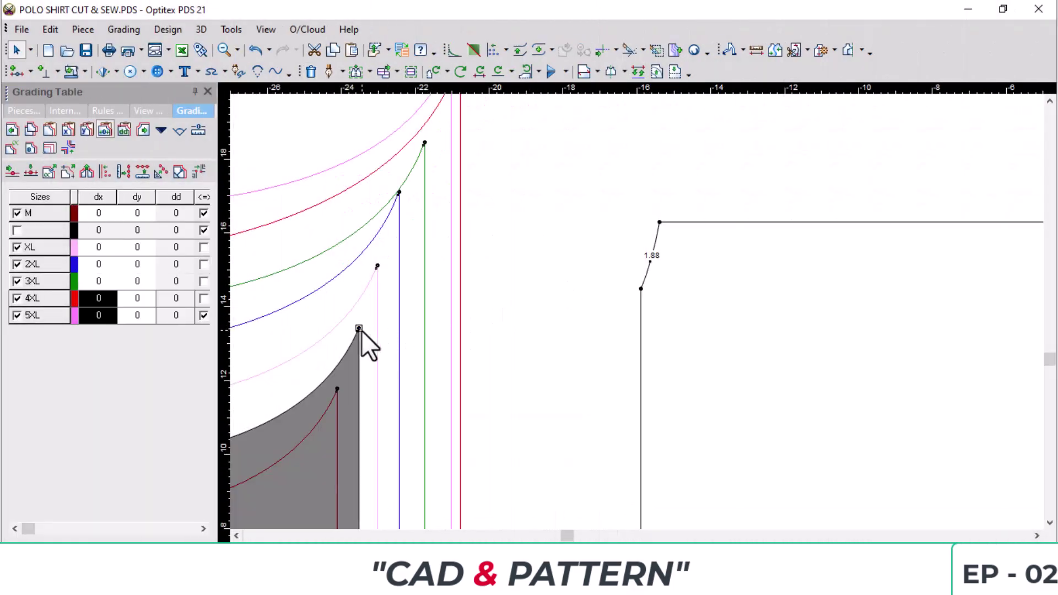
click(639, 288)
key(ctrl+v)
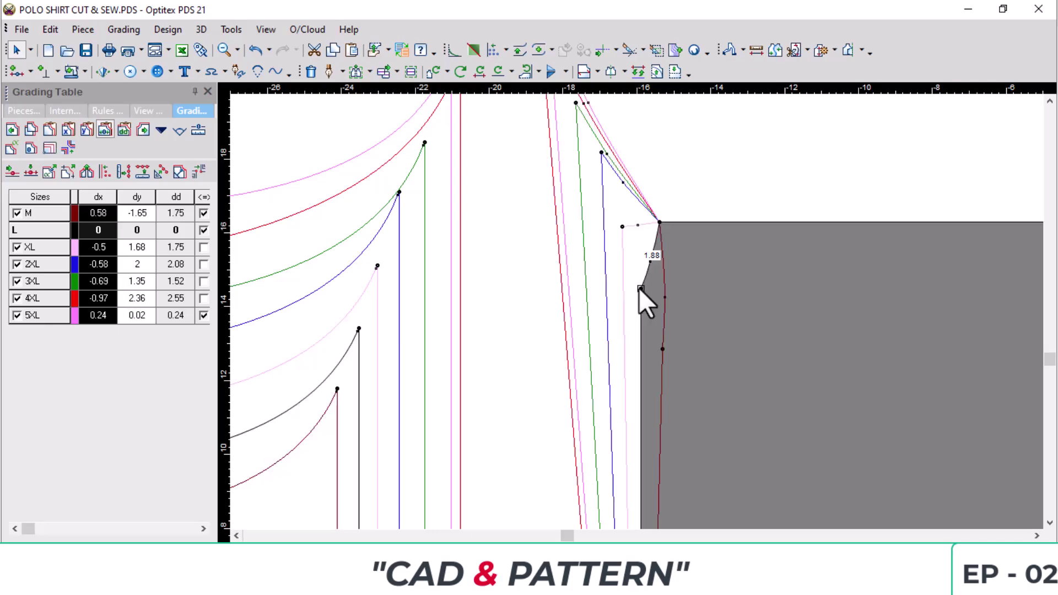
right_click(100, 208)
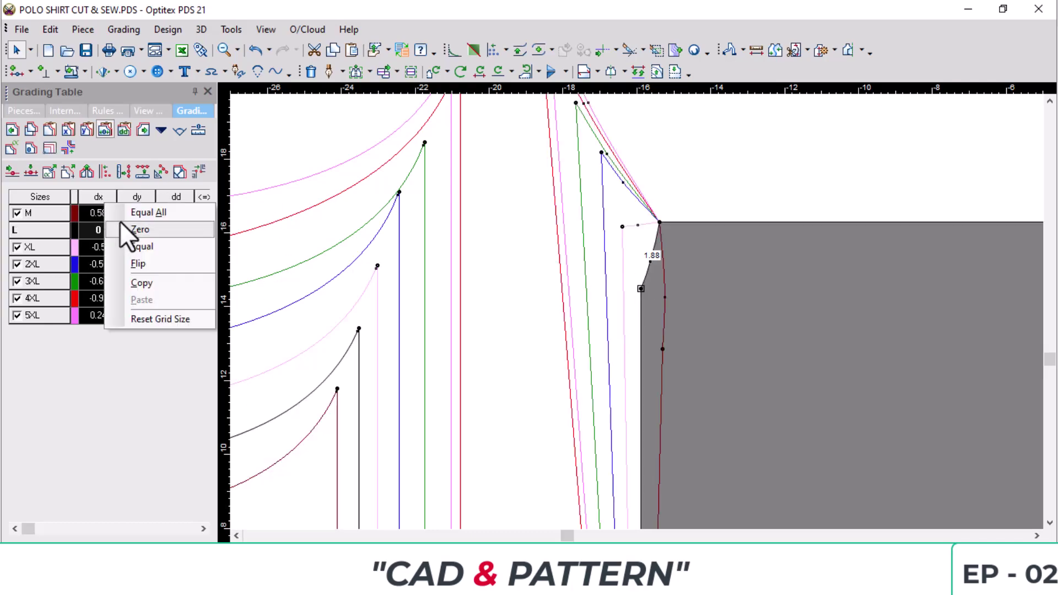
click(144, 262)
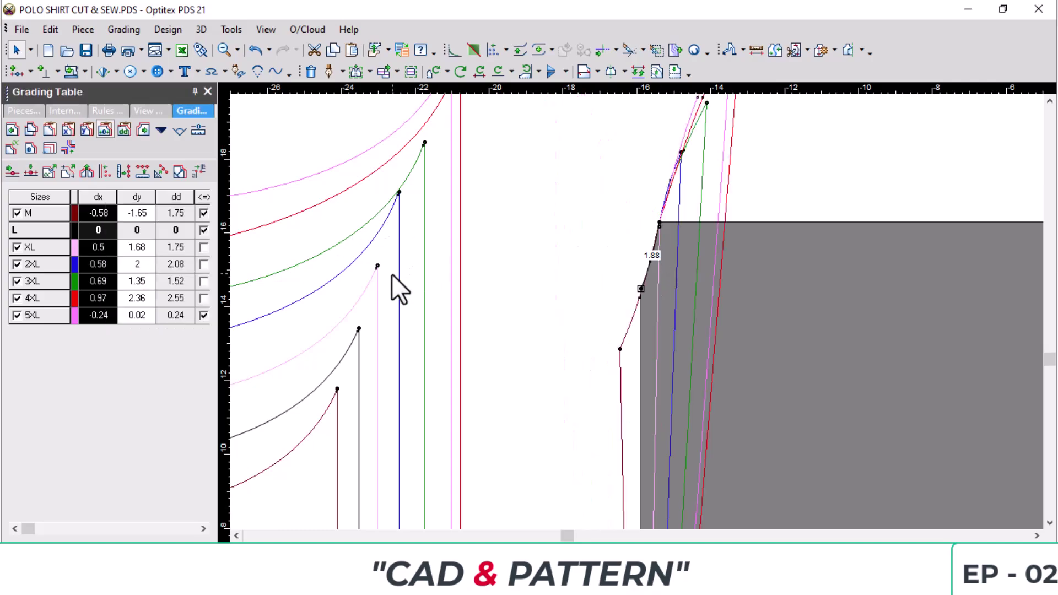
Copy the grading of FR PART 1X1's 2.33/42 corner onto BK PART 1X1's 1.88/42 corner.
scroll(640, 304, down, 5)
scroll(642, 289, up, 2)
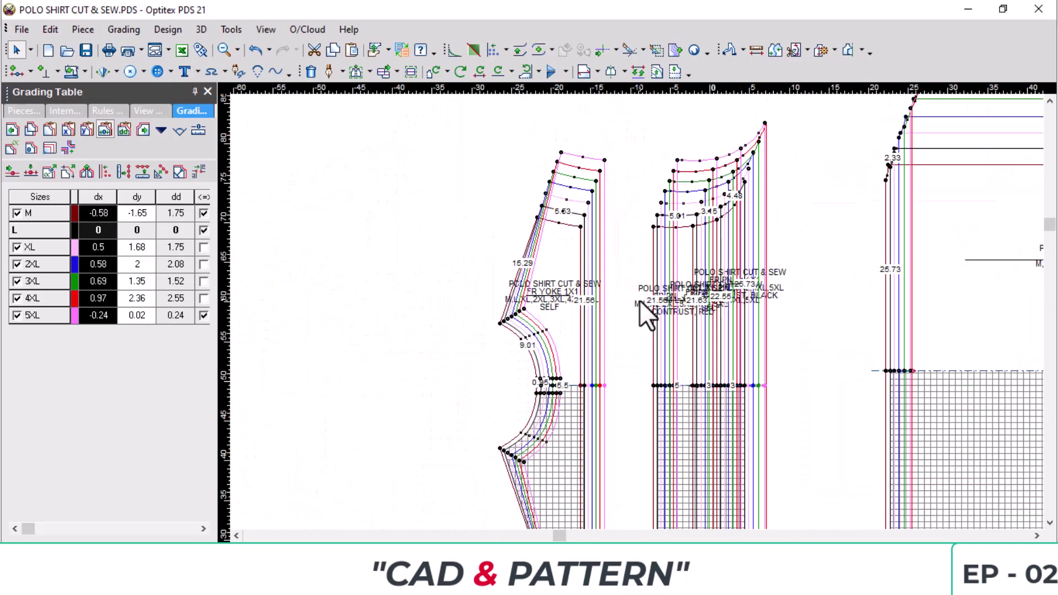
scroll(916, 172, up, 3)
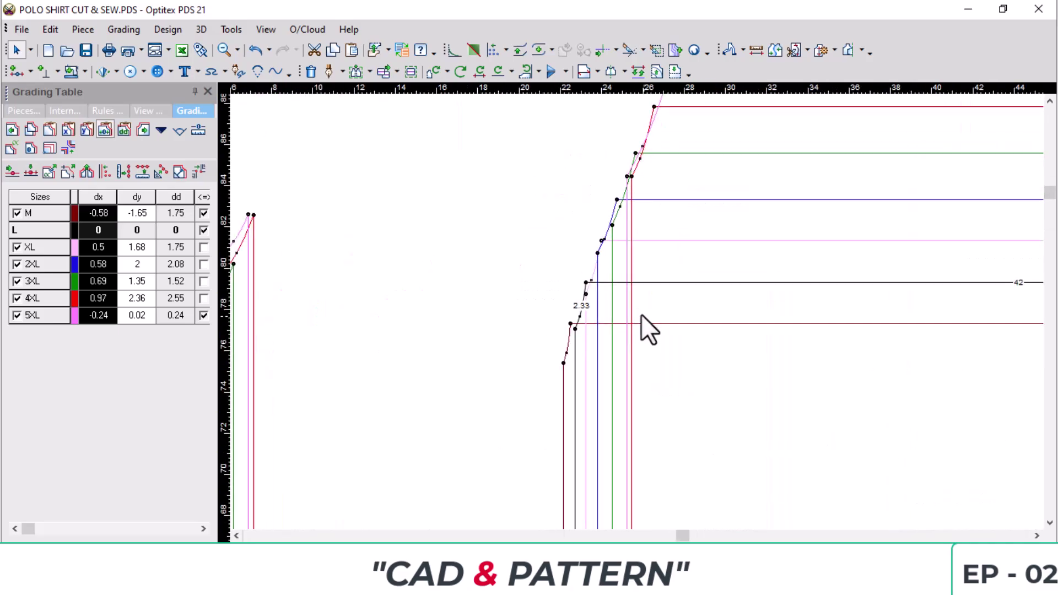
click(603, 307)
click(585, 282)
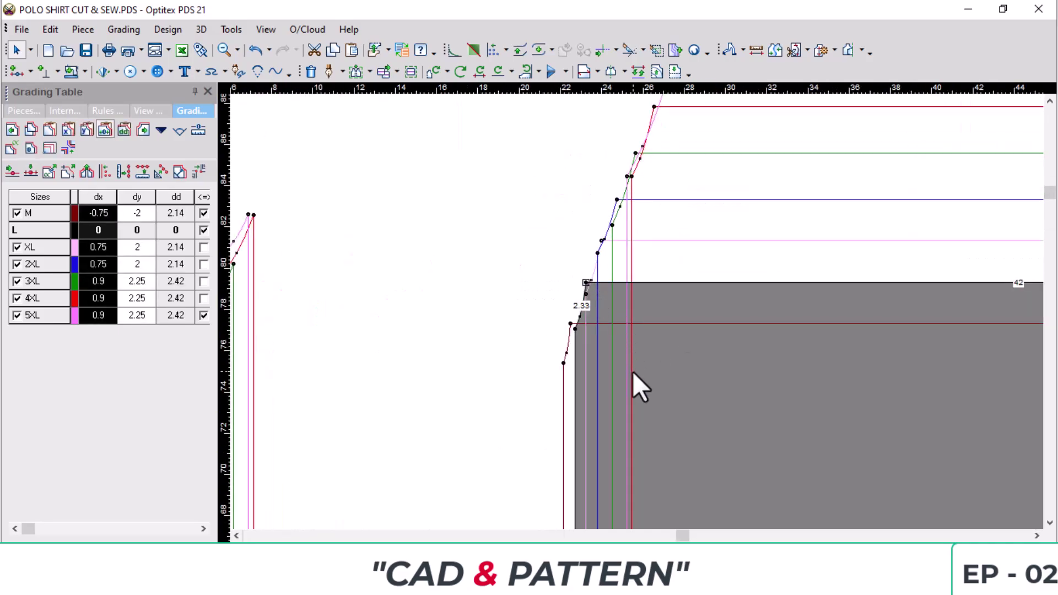
scroll(645, 461, down, 4)
scroll(611, 303, up, 6)
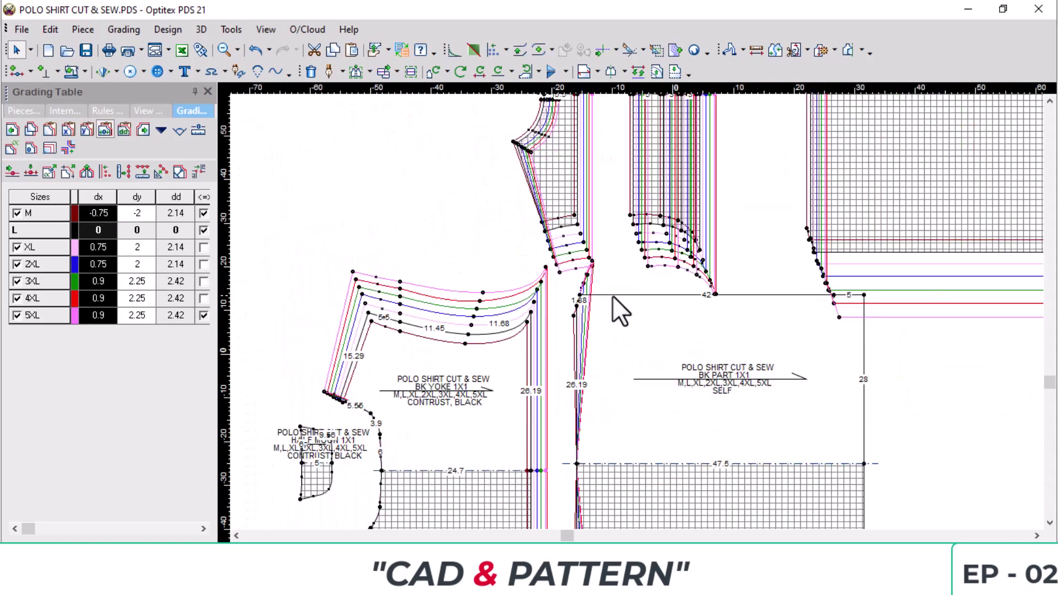
click(600, 299)
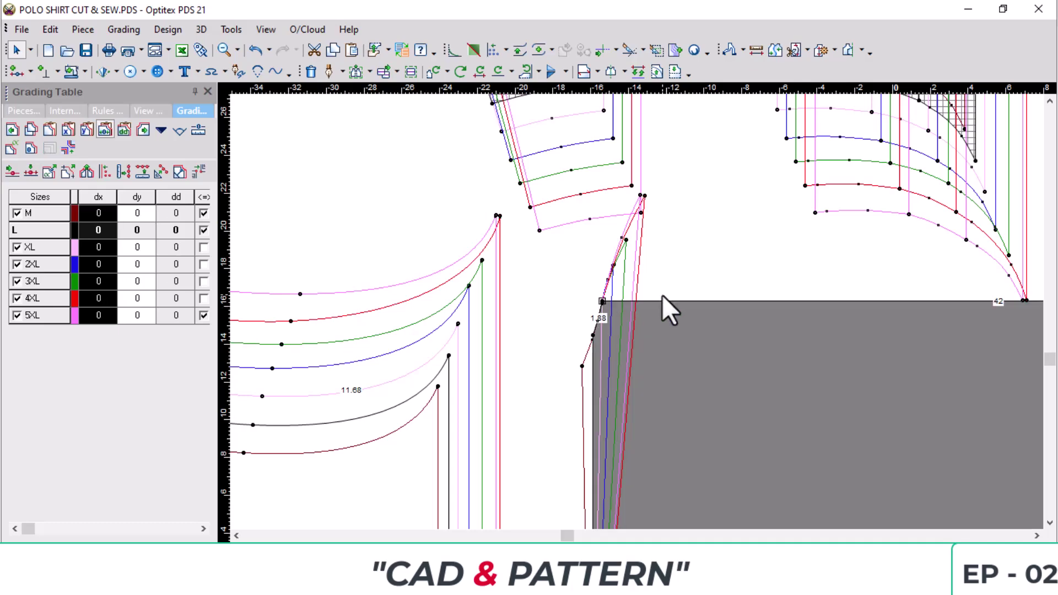
key(ctrl+v)
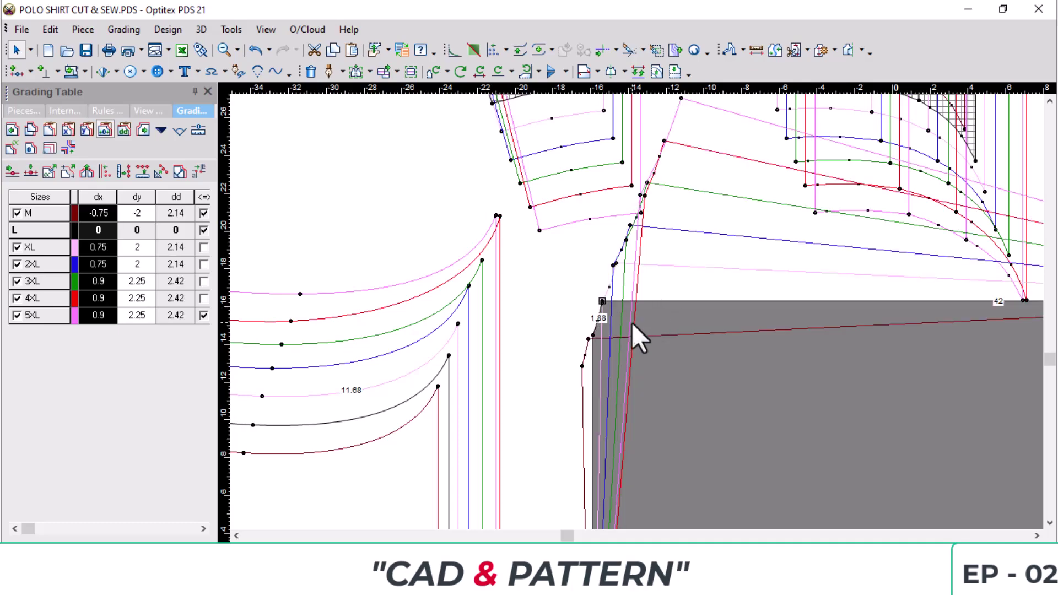
Copy the grading of BK YOKE 1X1's fold-line point at the 26.19 edge onto BK PART 1X1's matching fold-line point and flip its dx values.
scroll(786, 331, down, 5)
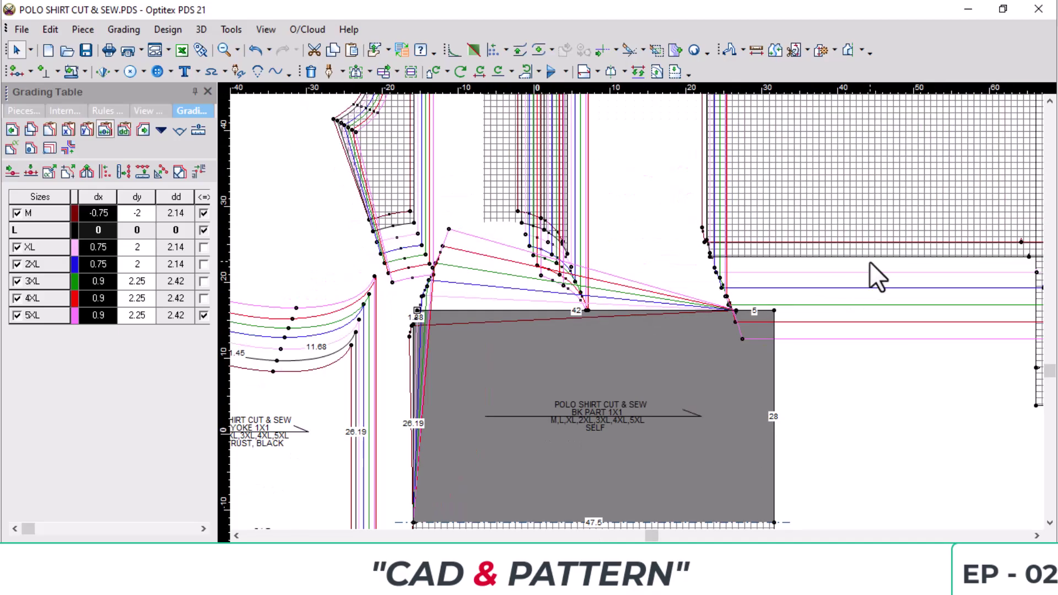
scroll(636, 309, up, 5)
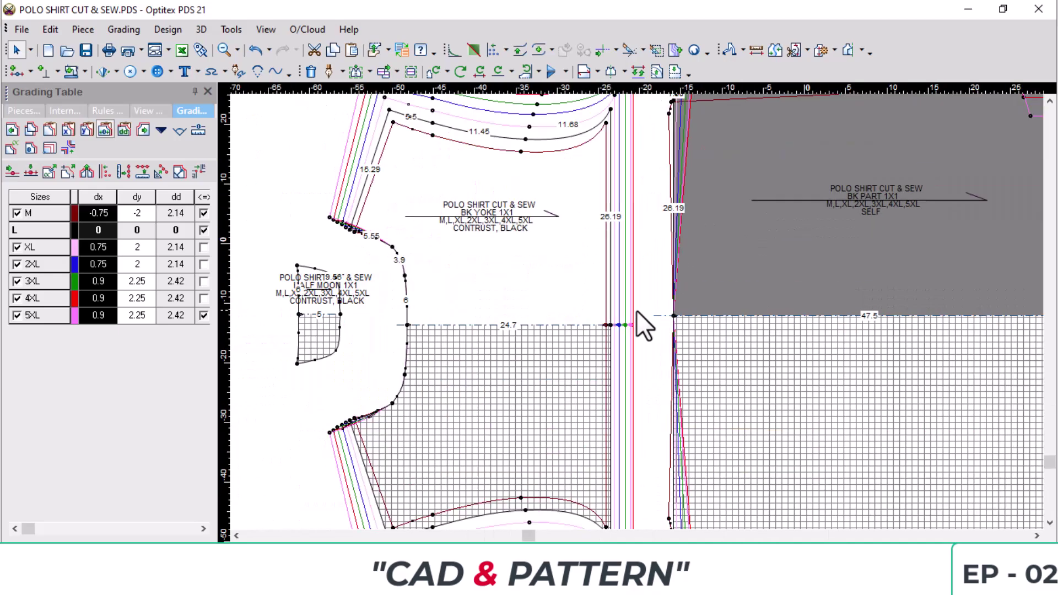
click(604, 327)
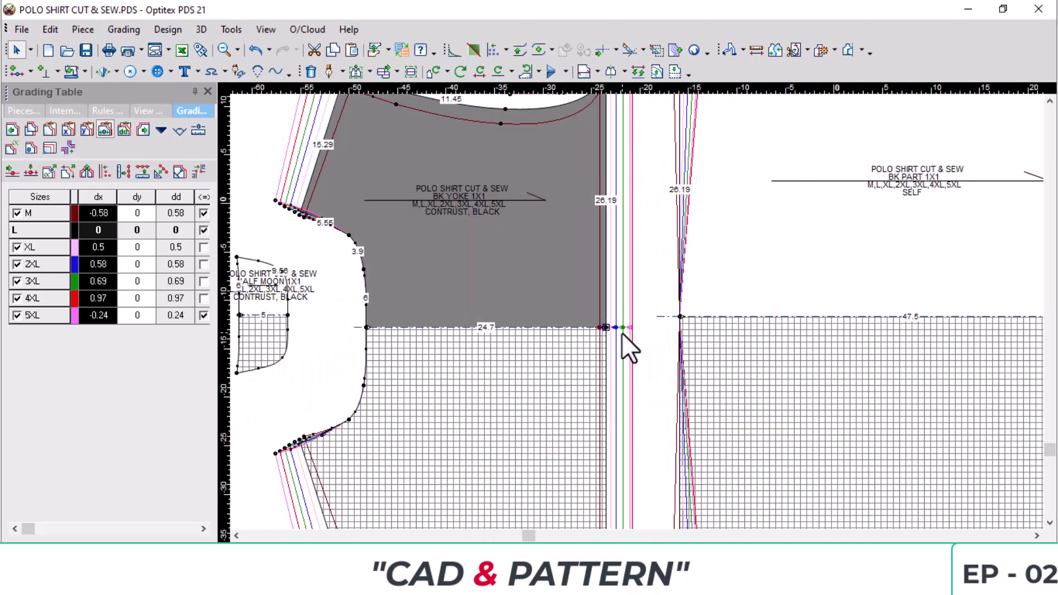
click(680, 316)
key(ctrl+v)
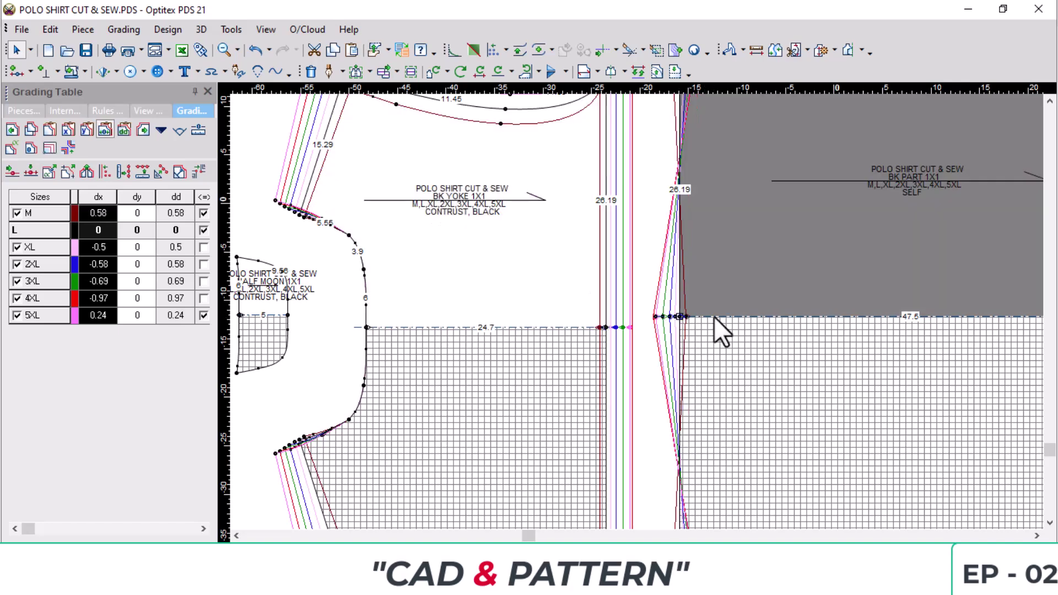
right_click(98, 204)
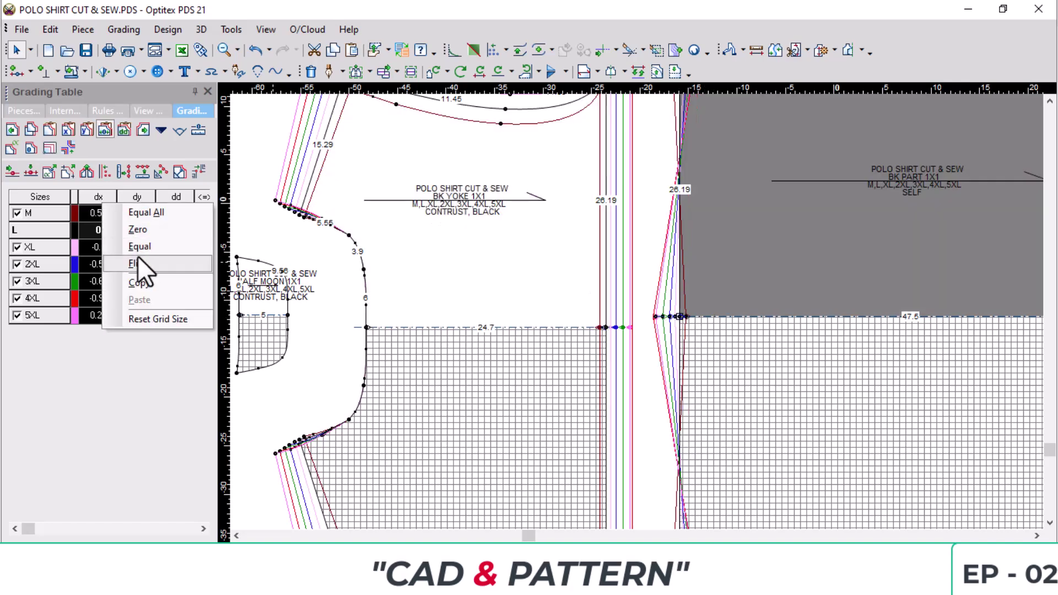
click(138, 256)
Copy the grading of FR PART 1X1's 5/28 hem corner onto BK PART 1X1's 5/28 hem corner.
scroll(663, 309, down, 5)
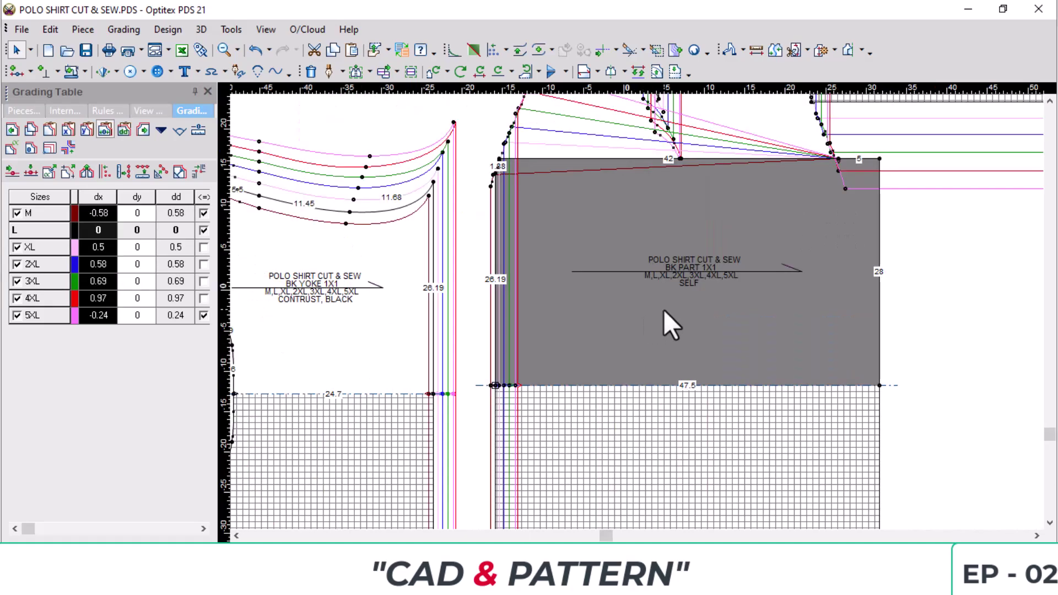
scroll(650, 312, up, 3)
drag(642, 325, 823, 374)
click(610, 221)
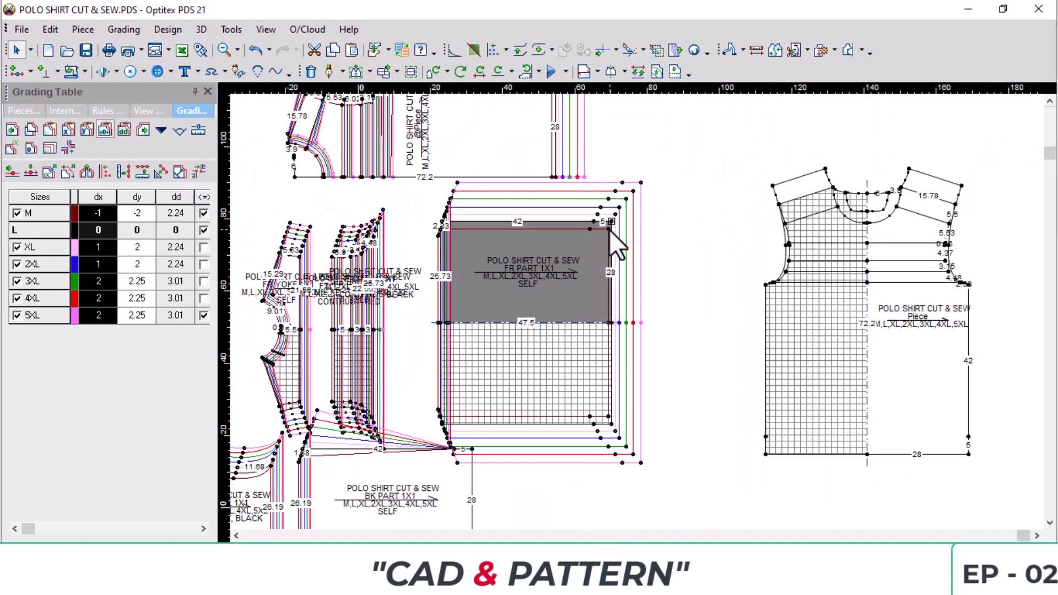
scroll(624, 316, up, 3)
click(688, 270)
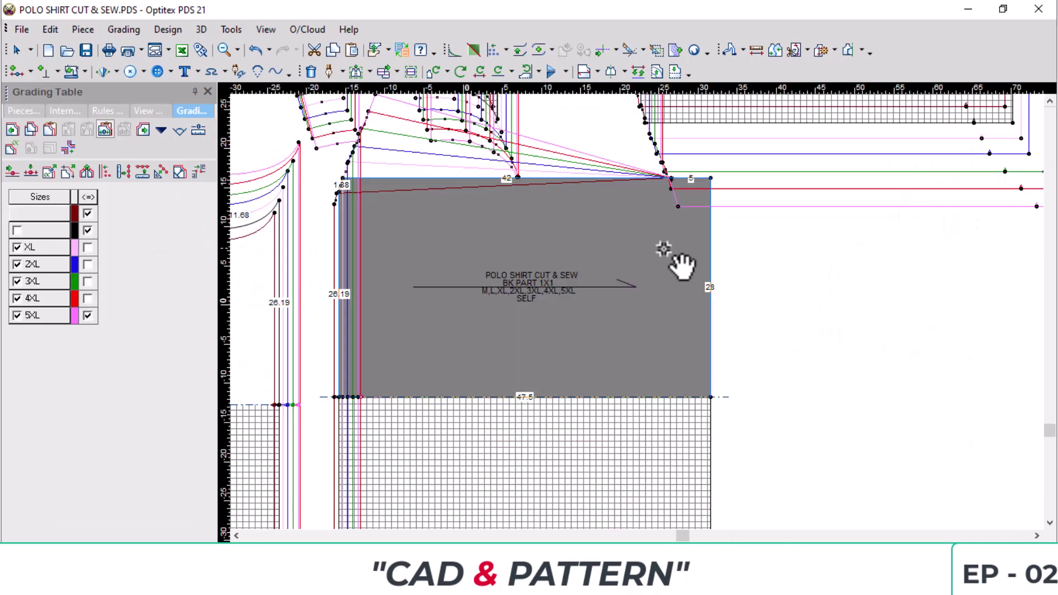
click(709, 177)
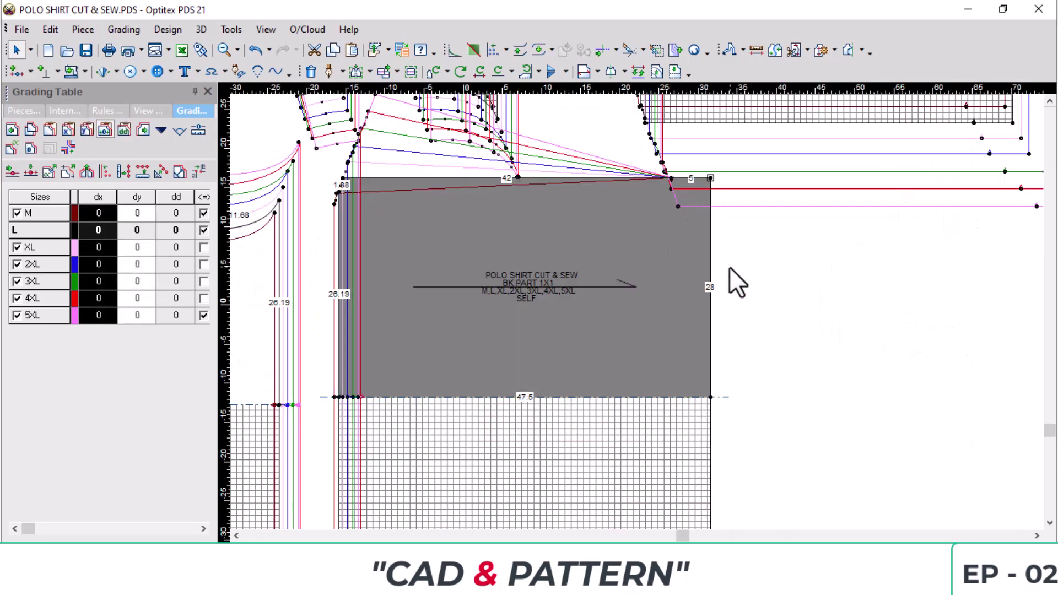
key(ctrl+v)
Paste the same hem corner grading onto BK PART 1X1's 42/5 side point and onto its fold-line hem point.
click(667, 177)
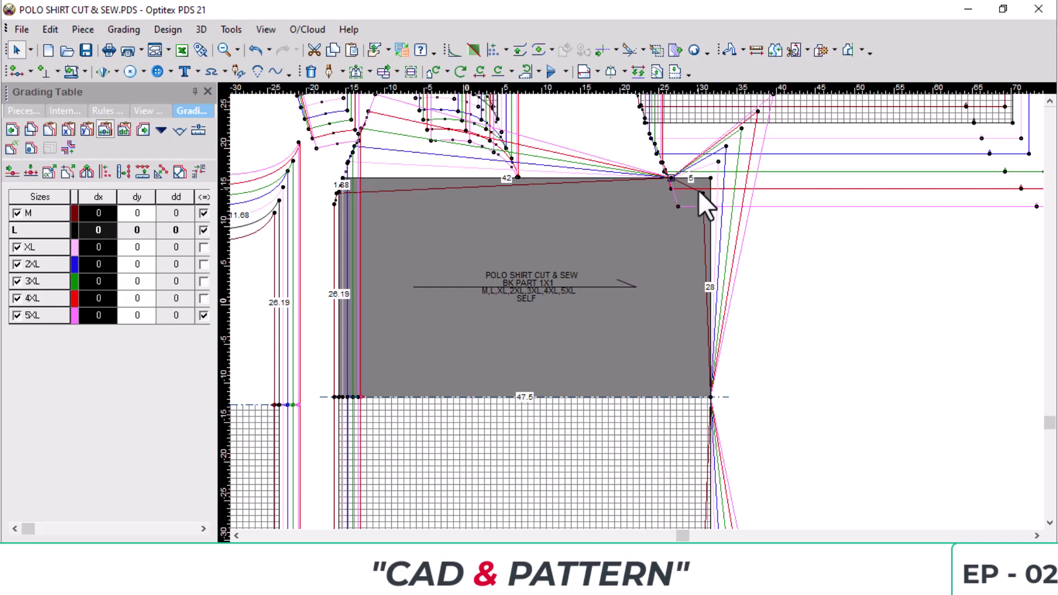
key(ctrl+v)
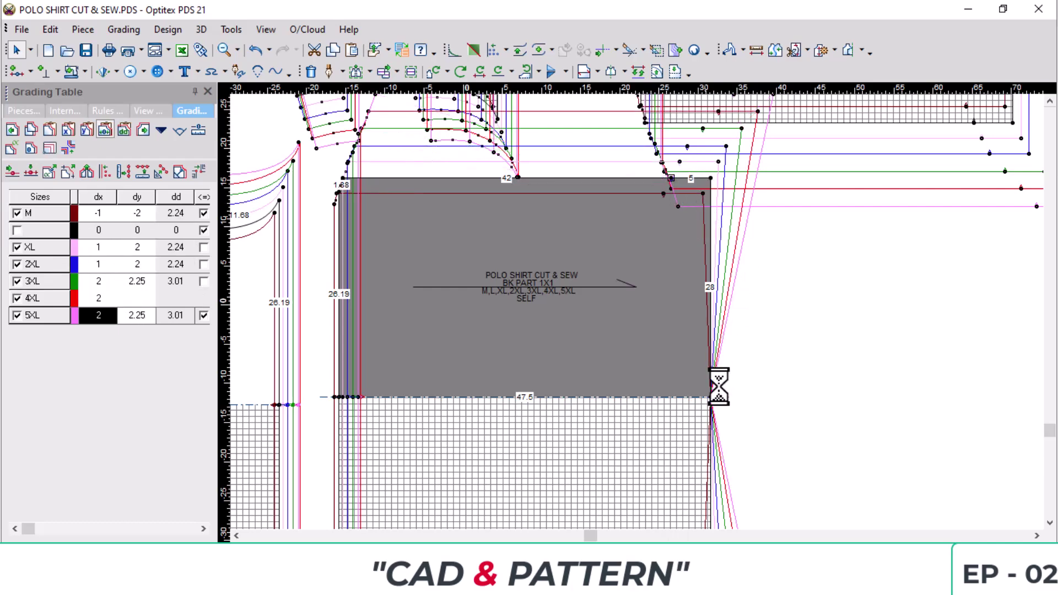
click(711, 397)
key(ctrl+v)
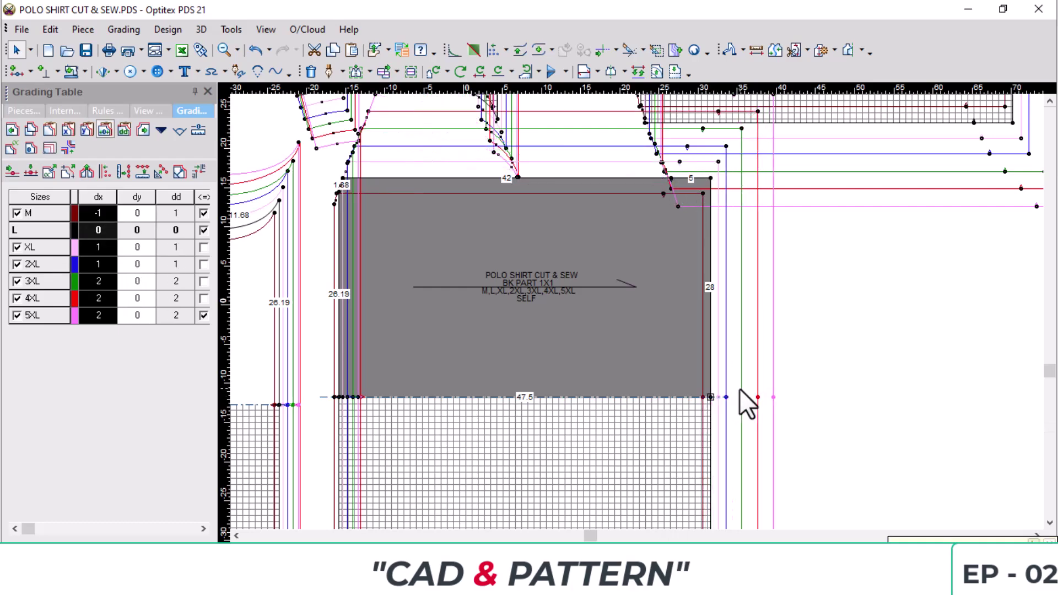
Copy the grading of the 15.78/3.9 neck corner of the 72.2-long front base piece onto BK YOKE 1X1's 5.55/3.9 neckline point.
scroll(501, 322, down, 3)
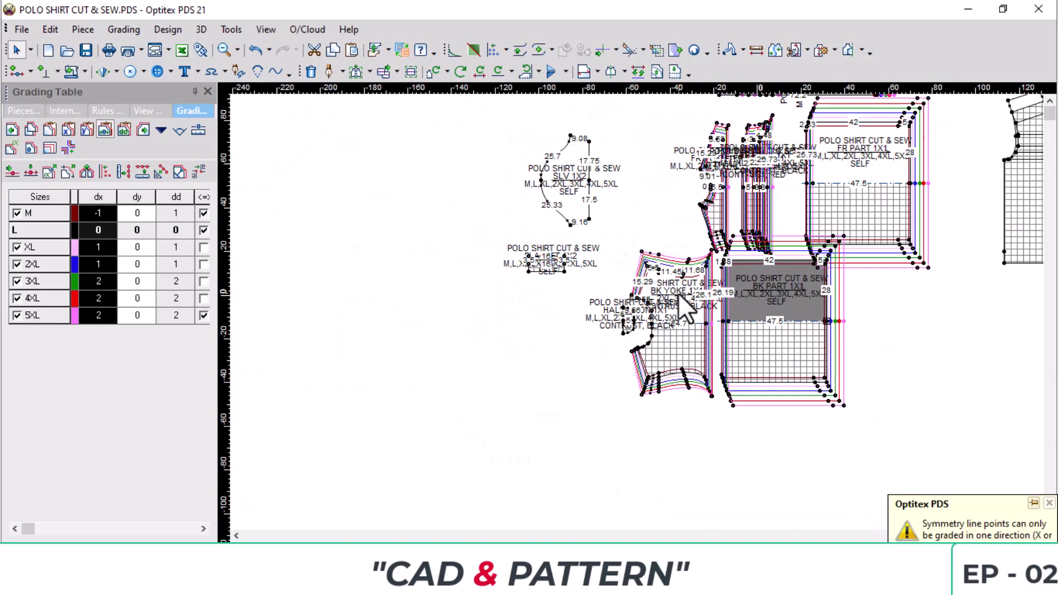
scroll(679, 293, up, 6)
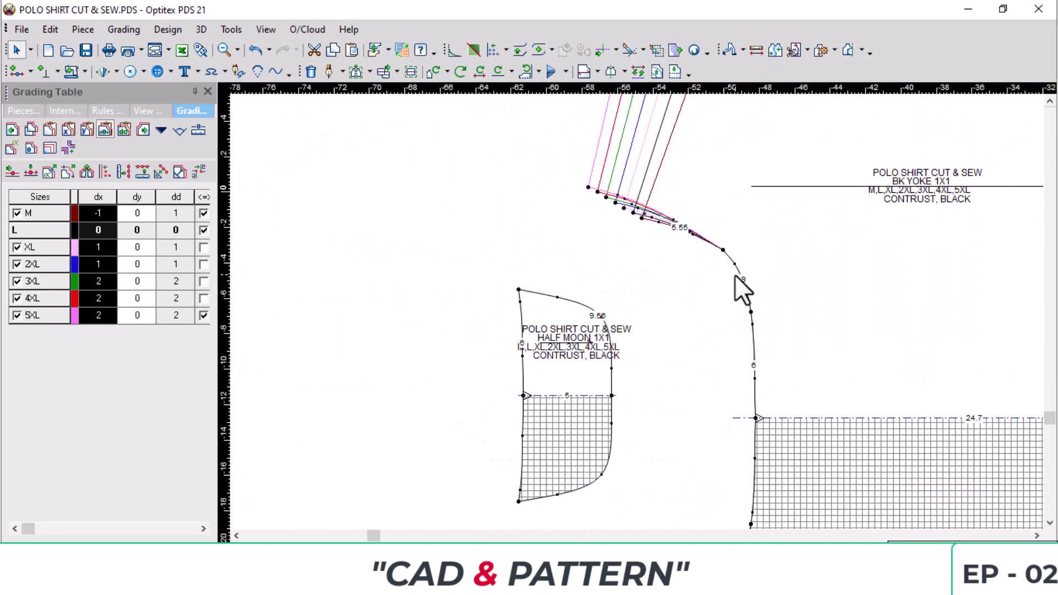
scroll(673, 243, down, 4)
scroll(642, 287, up, 4)
scroll(642, 288, up, 2)
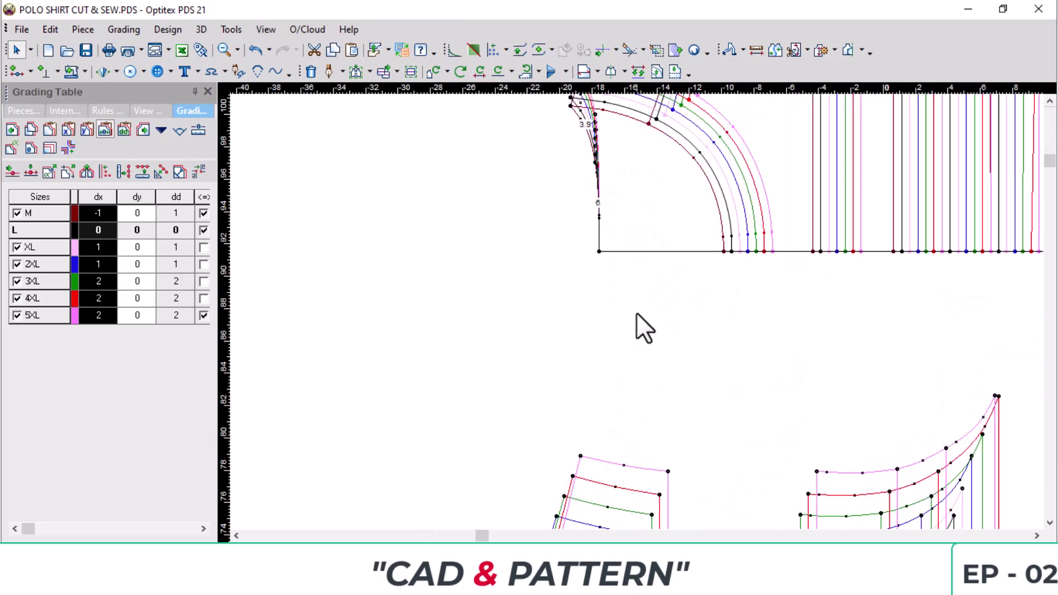
click(595, 154)
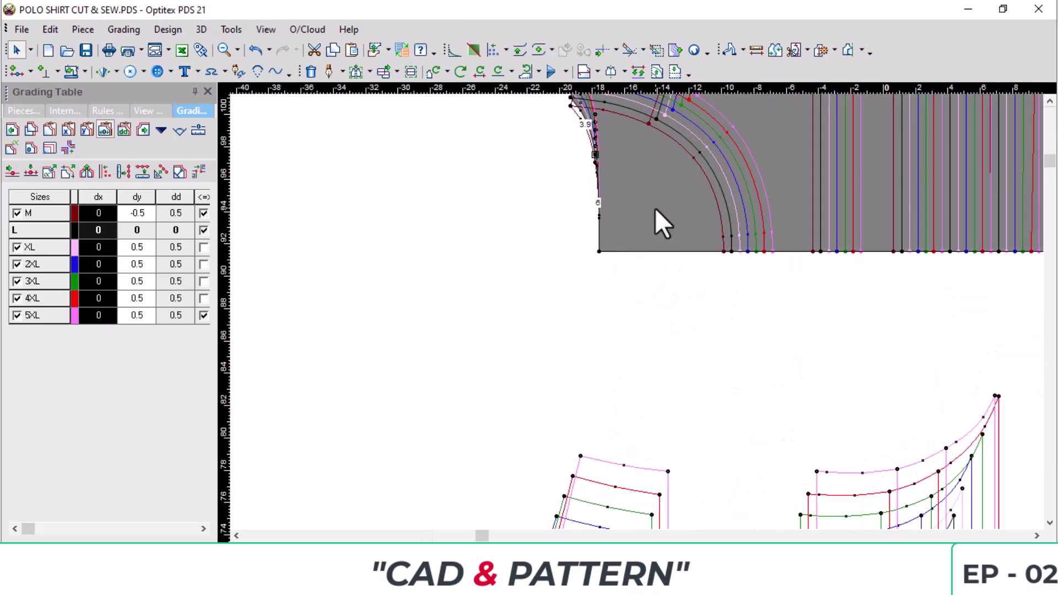
scroll(655, 209, down, 2)
scroll(625, 434, down, 2)
scroll(630, 372, up, 2)
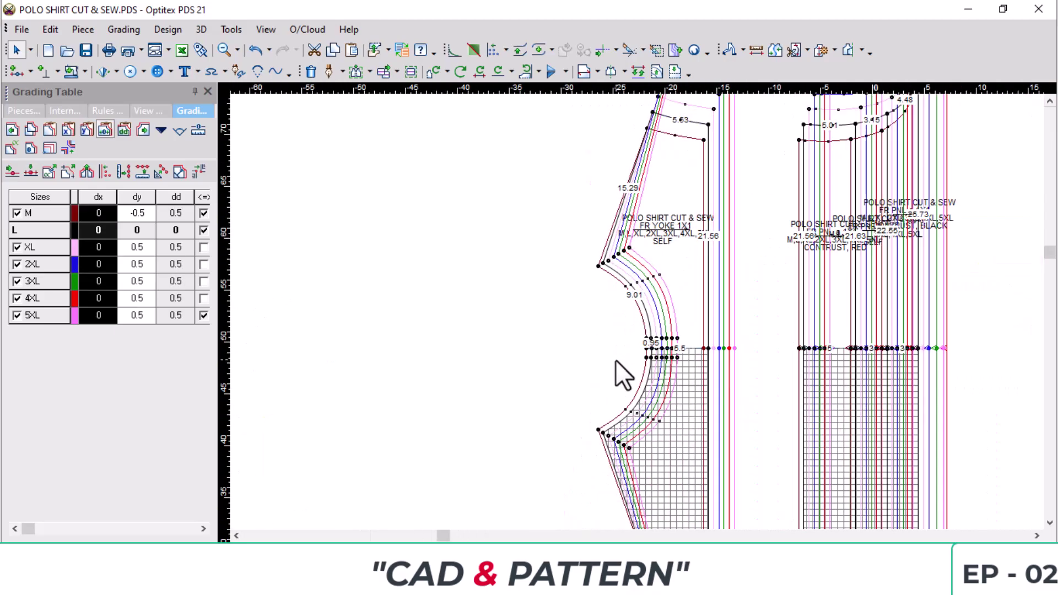
scroll(615, 362, down, 4)
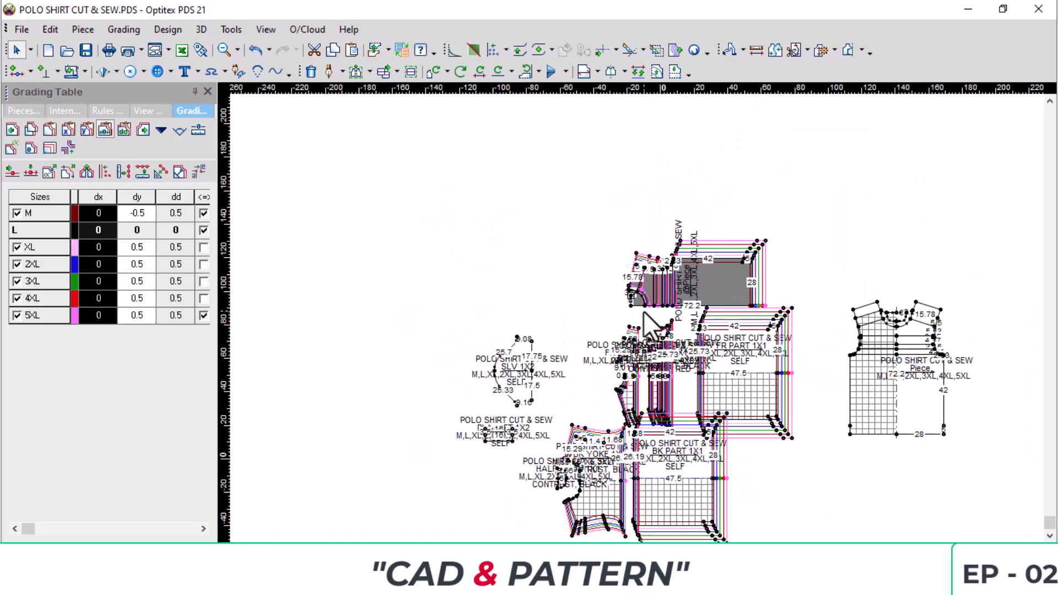
scroll(650, 324, up, 3)
scroll(634, 314, down, 2)
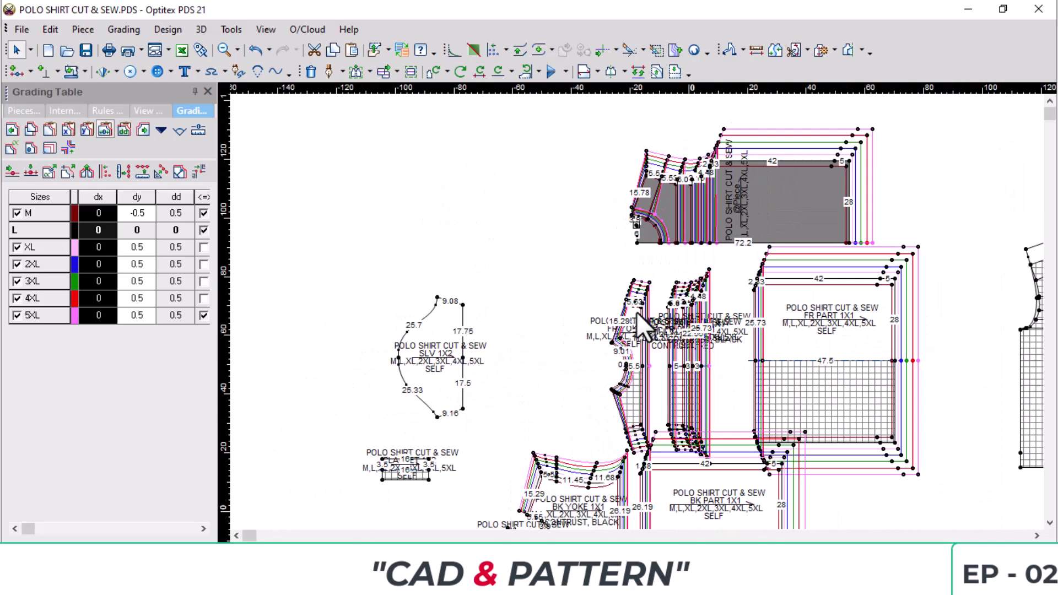
scroll(635, 311, up, 5)
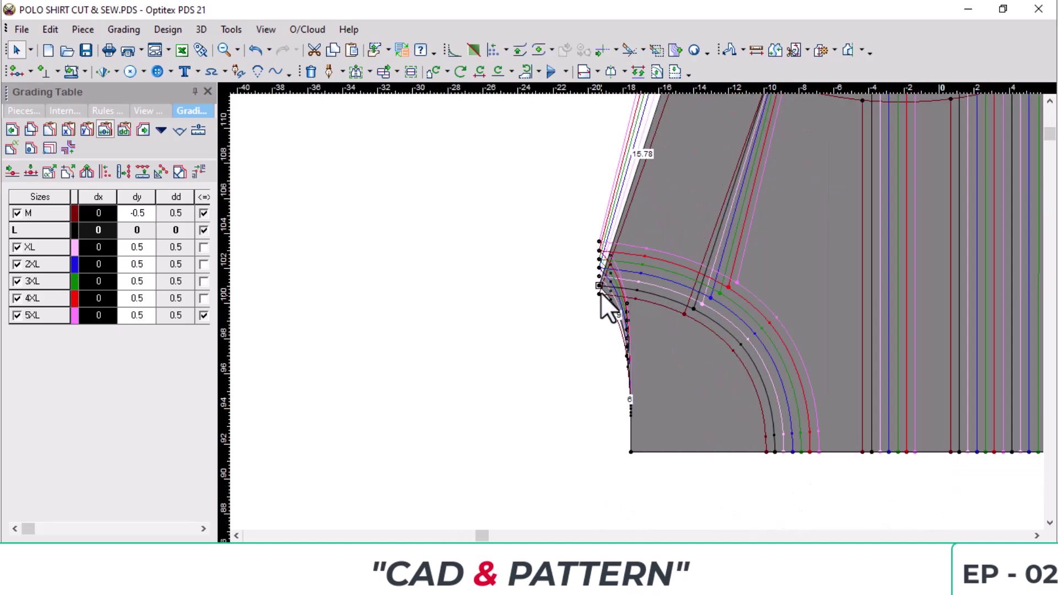
scroll(633, 397, down, 2)
scroll(633, 397, down, 2)
scroll(628, 386, up, 3)
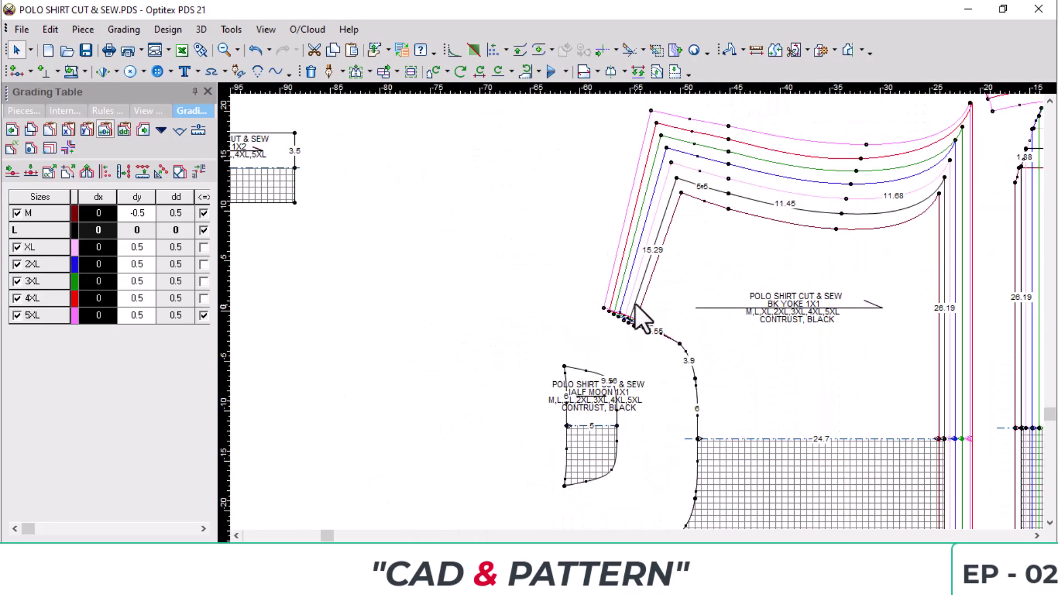
click(679, 344)
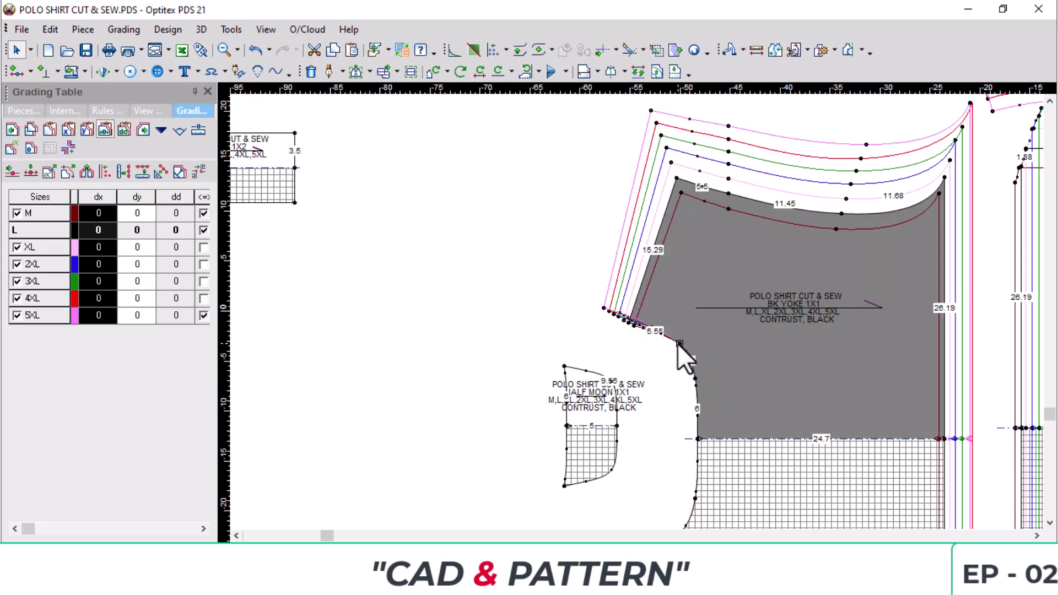
key(ctrl+v)
Paste the same neck grading onto BK YOKE 1X1's 3.9/6 neckline point.
scroll(640, 314, up, 3)
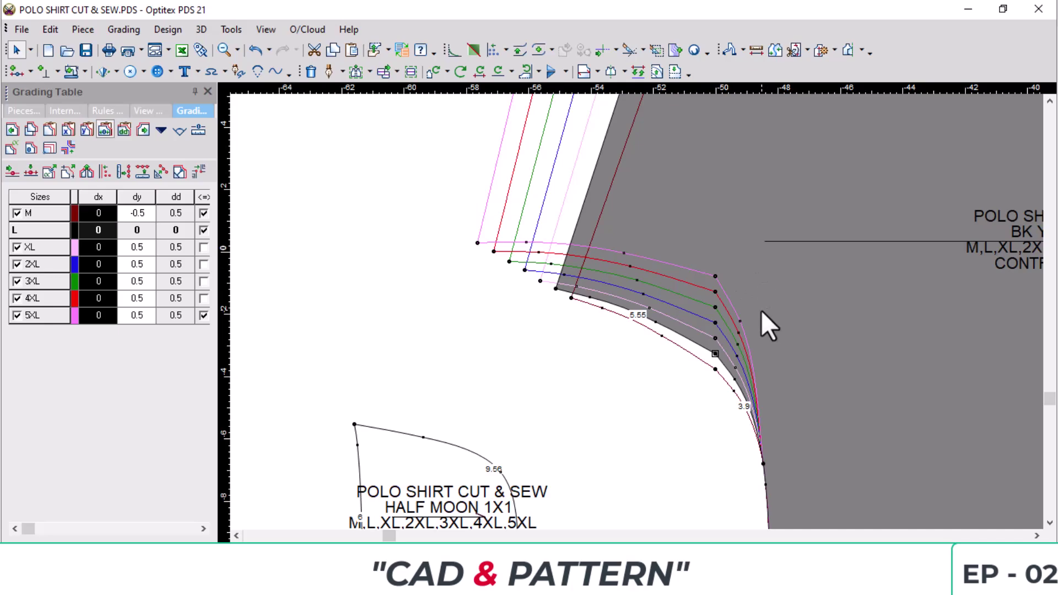
scroll(769, 353, down, 1)
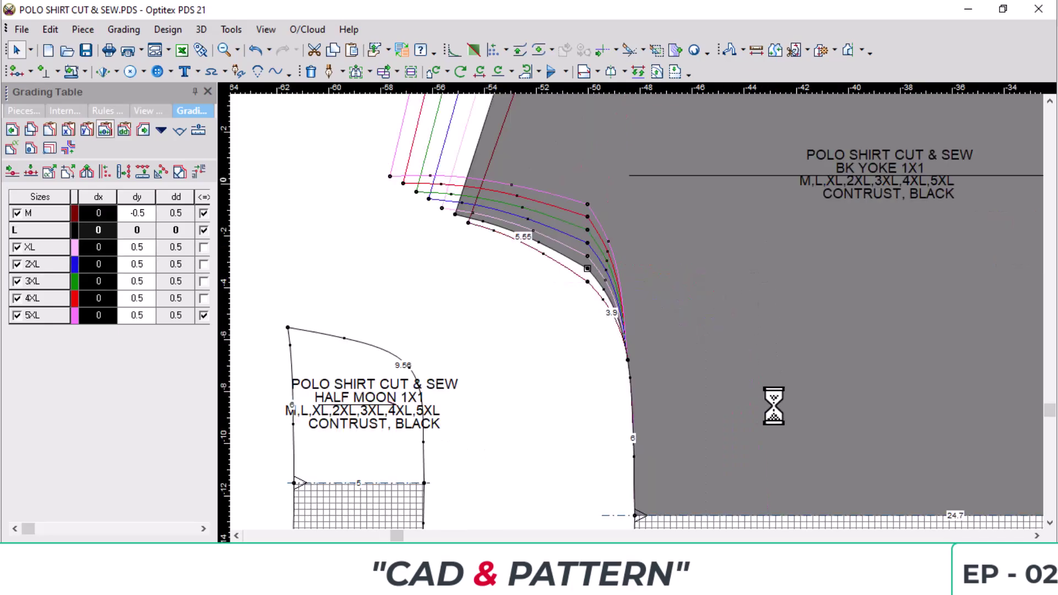
click(627, 359)
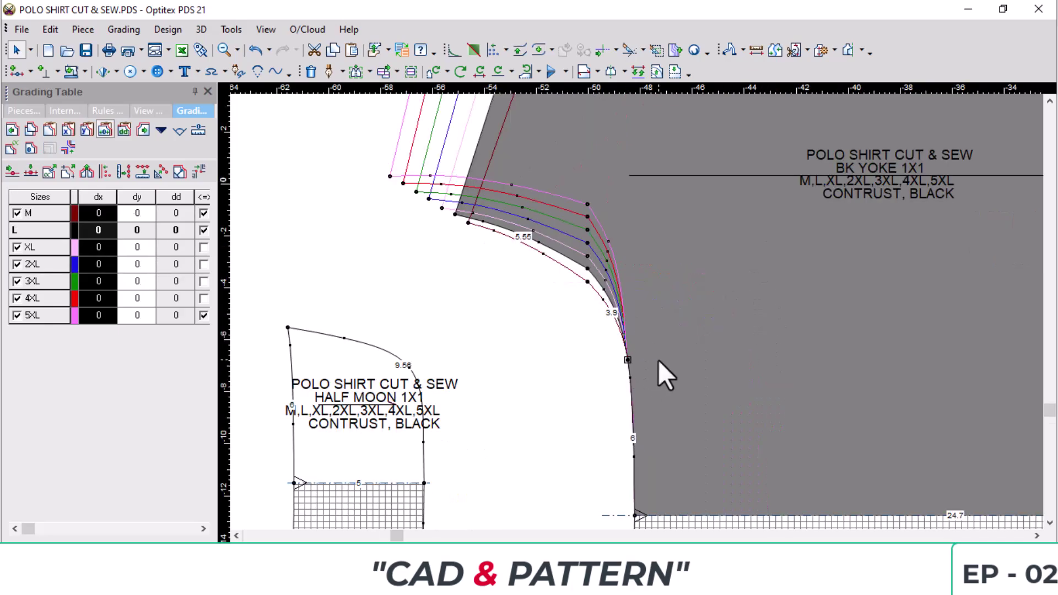
key(ctrl+v)
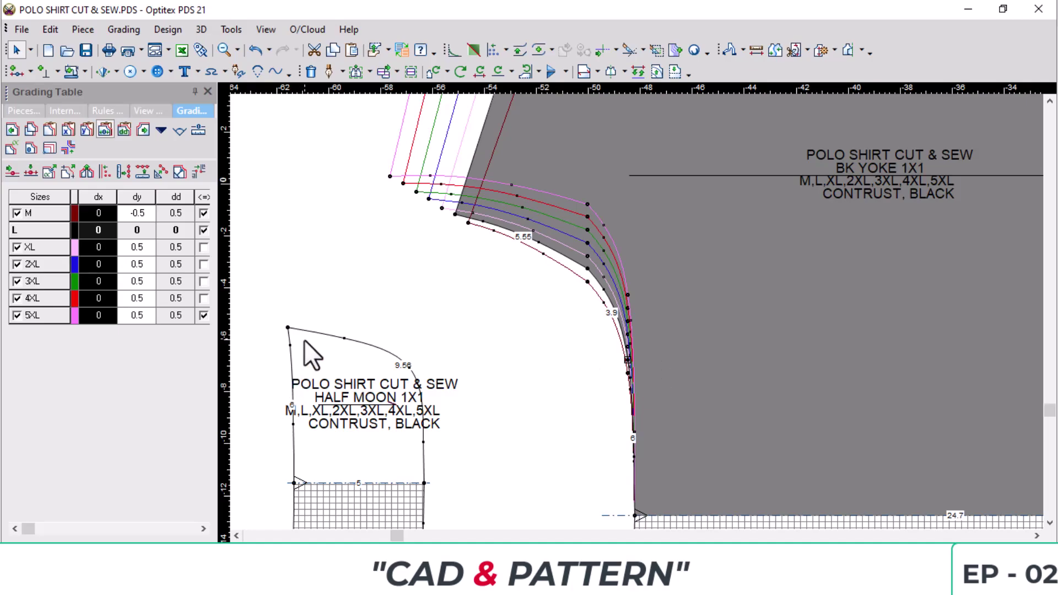
Apply the copied neck grading to HALF MOON 1X1's 6/9.56 corner and flip its dy values.
click(287, 326)
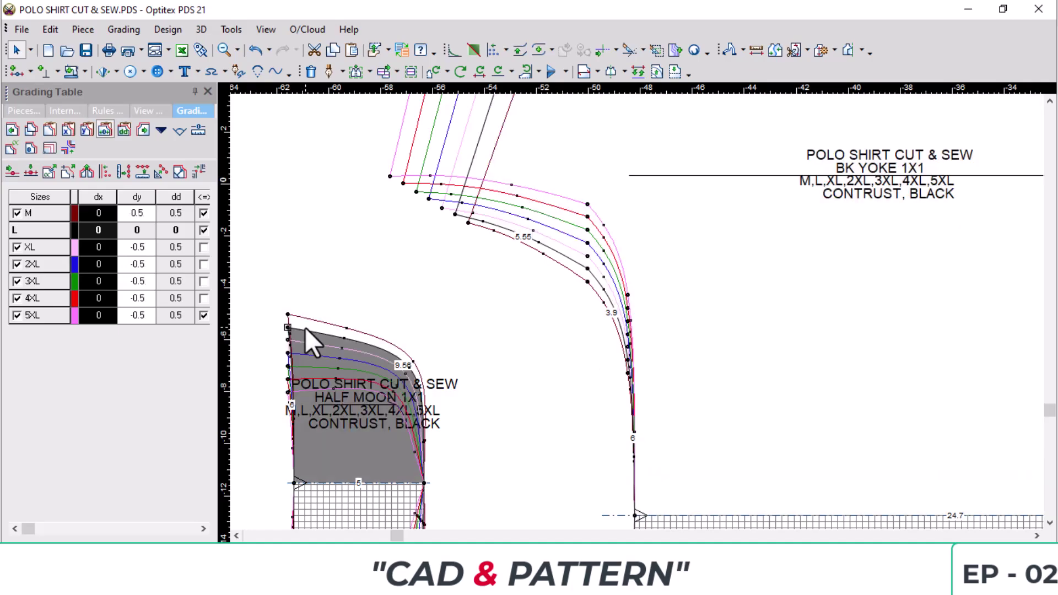
drag(137, 229, 148, 319)
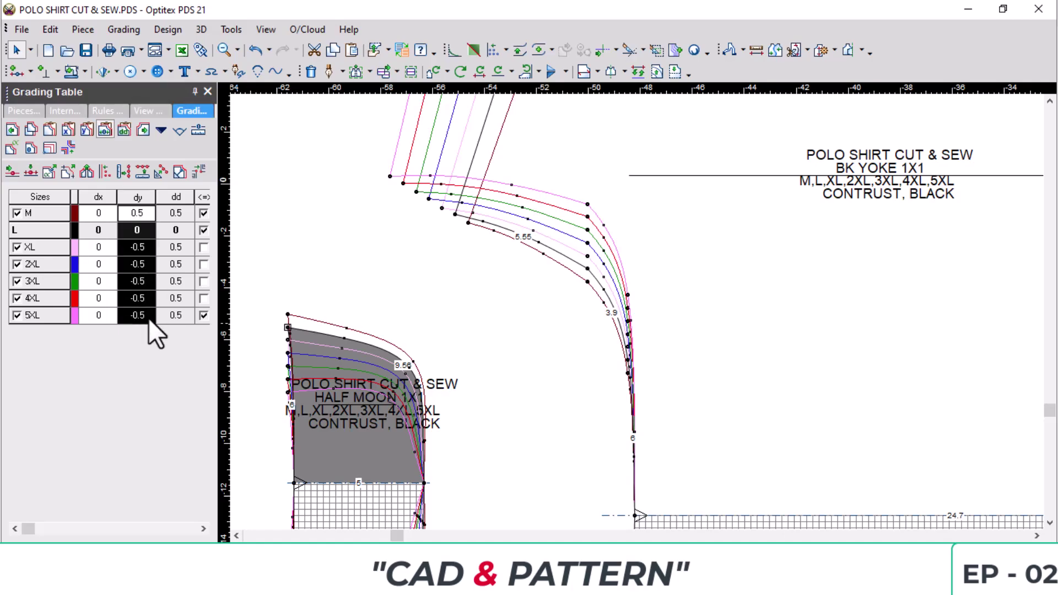
right_click(138, 207)
click(183, 245)
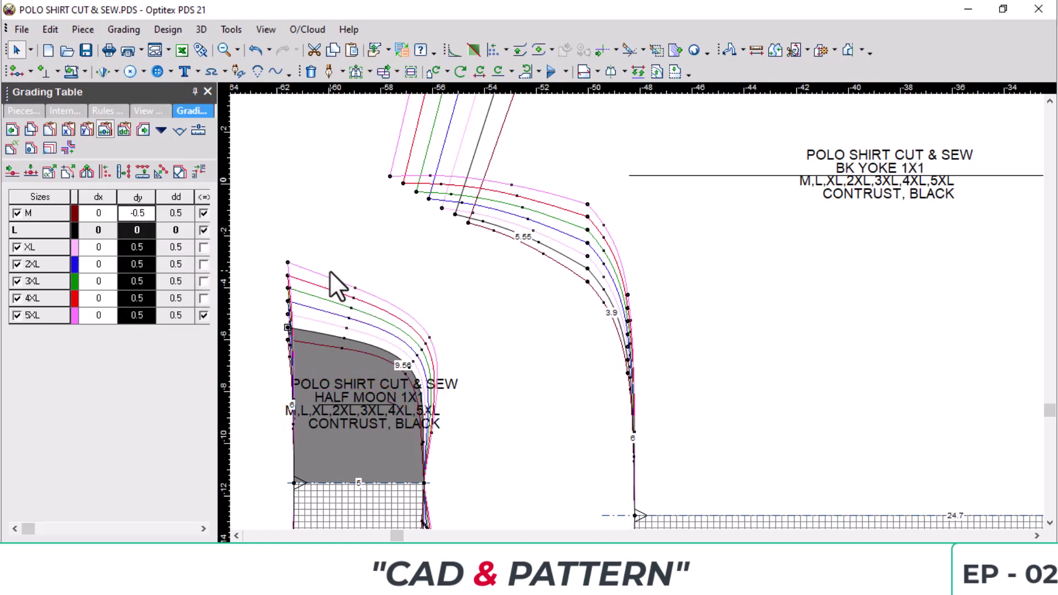
Set the dx grading of HALF MOON 1X1's fold-line point on the 9.56 curve to 0.5 and flip the dx values.
click(423, 480)
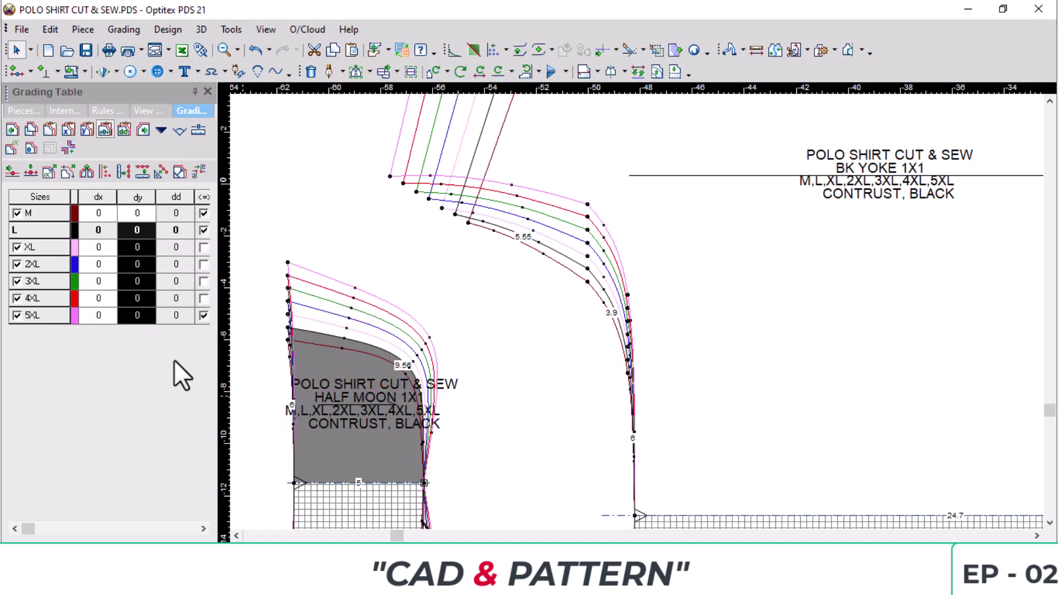
drag(101, 220, 107, 343)
text(-0.5)
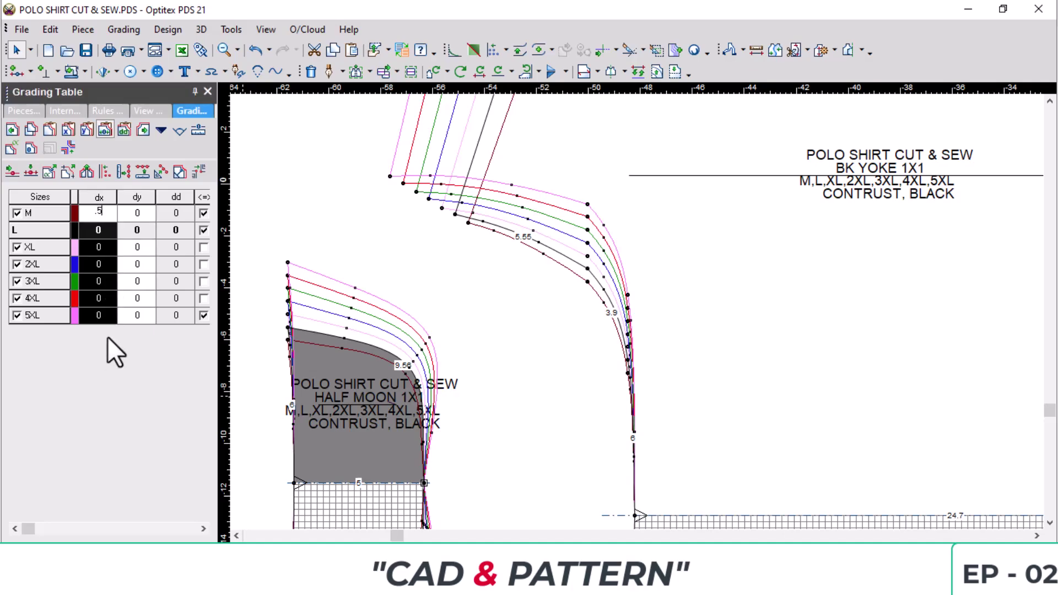
key(Return)
right_click(98, 206)
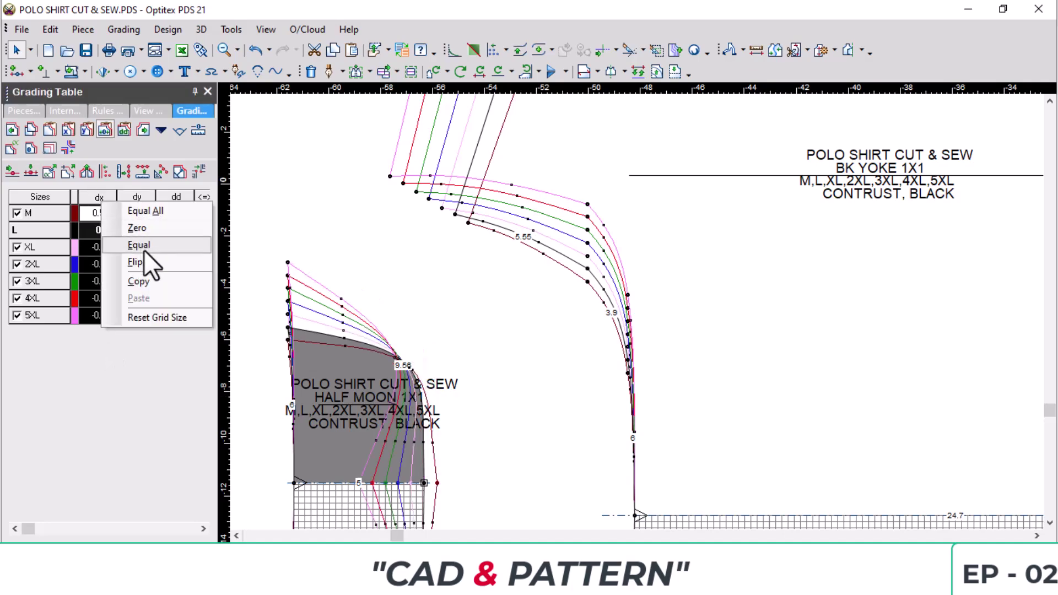
click(144, 246)
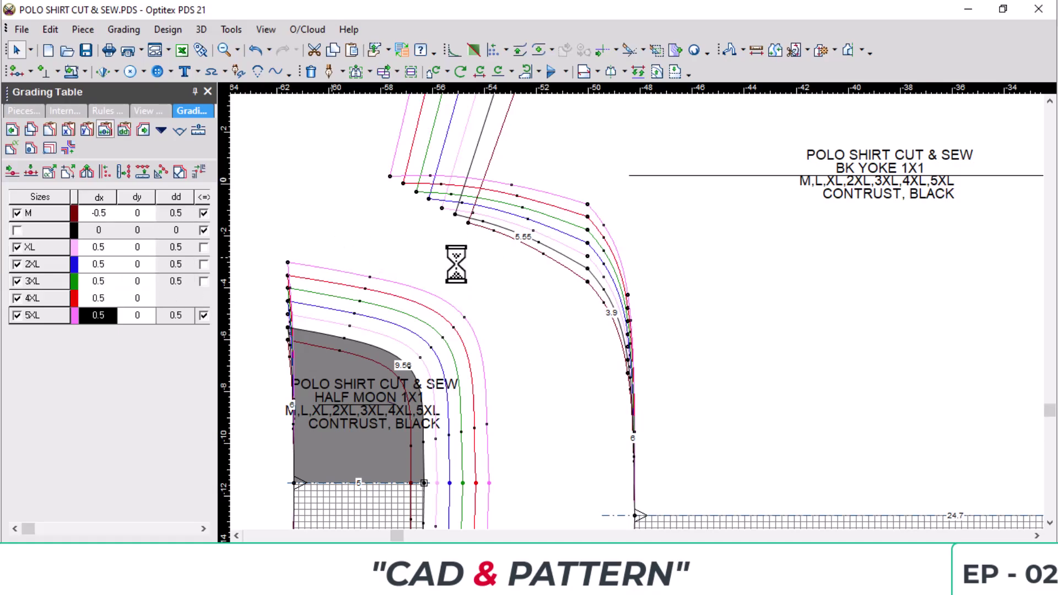
Move the sleeve piece SLV 1X2 closer to FR YOKE 1X1.
scroll(818, 319, down, 5)
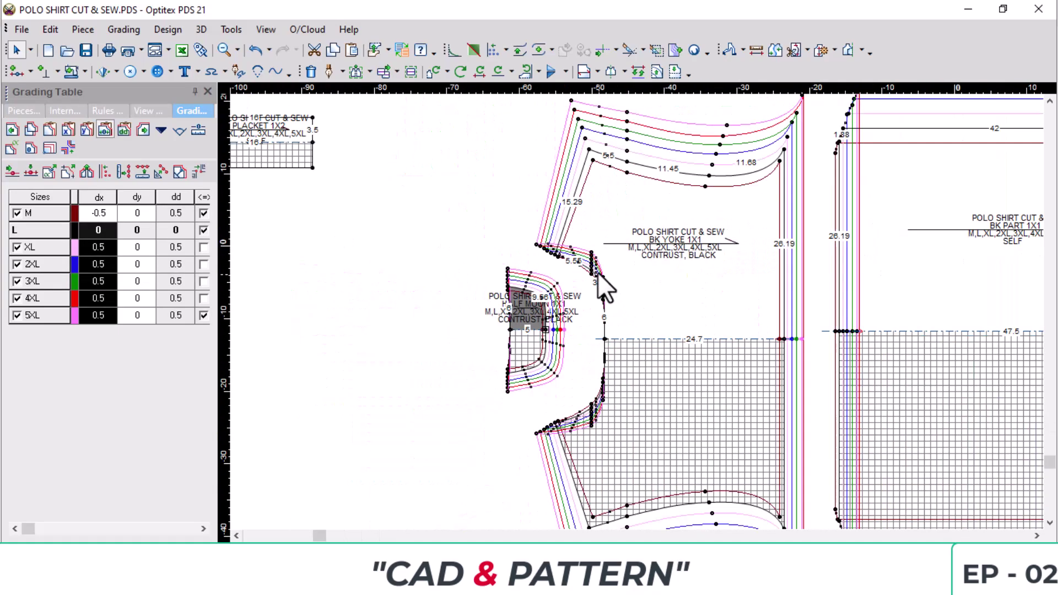
scroll(637, 308, down, 2)
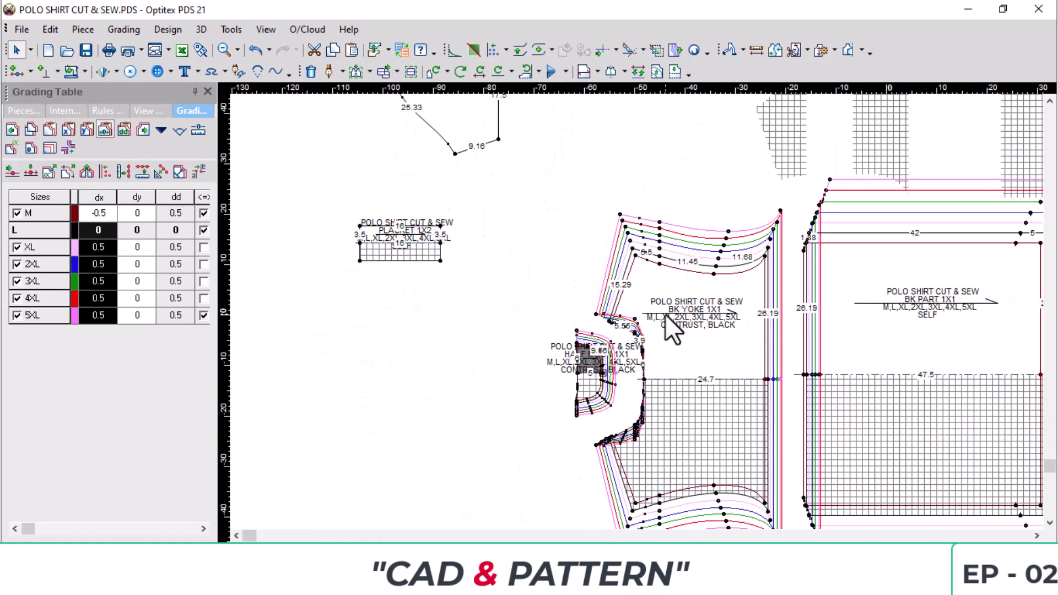
scroll(634, 300, down, 2)
scroll(576, 242, up, 3)
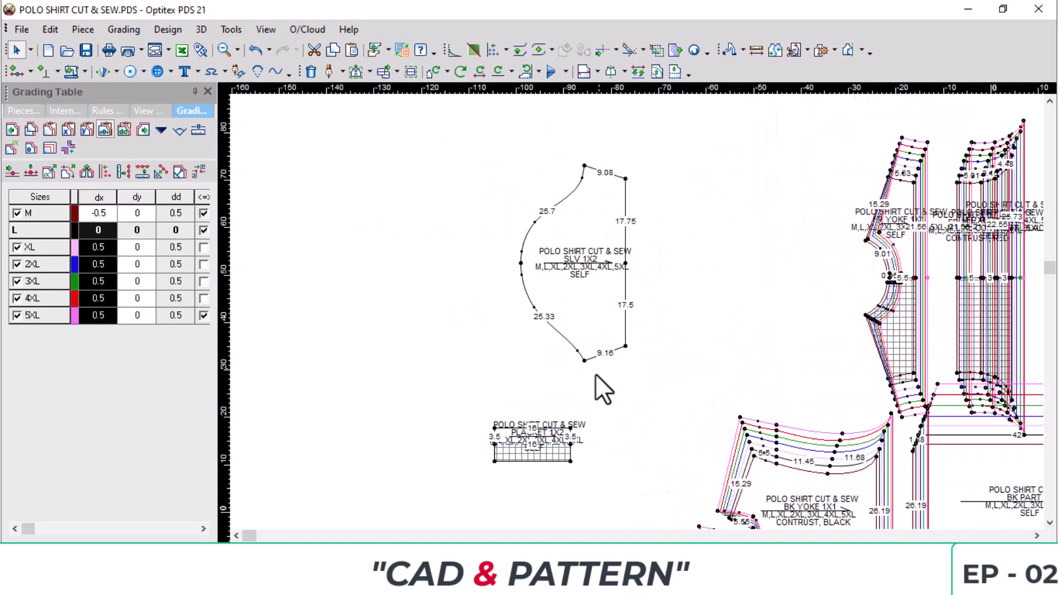
scroll(639, 314, up, 3)
scroll(642, 324, down, 4)
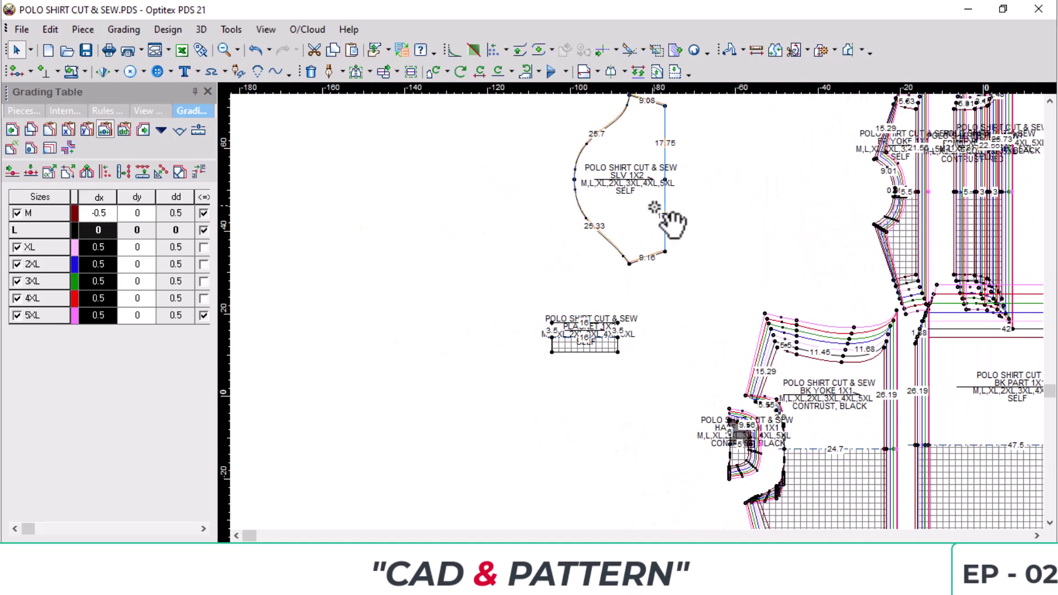
drag(668, 225, 741, 264)
Using the size chart's K1 short sleeve length row, set SLV 1X2's cap-top dx grading to 0.5 for M and -0.5 for XL to 5XL.
key(alt+Tab)
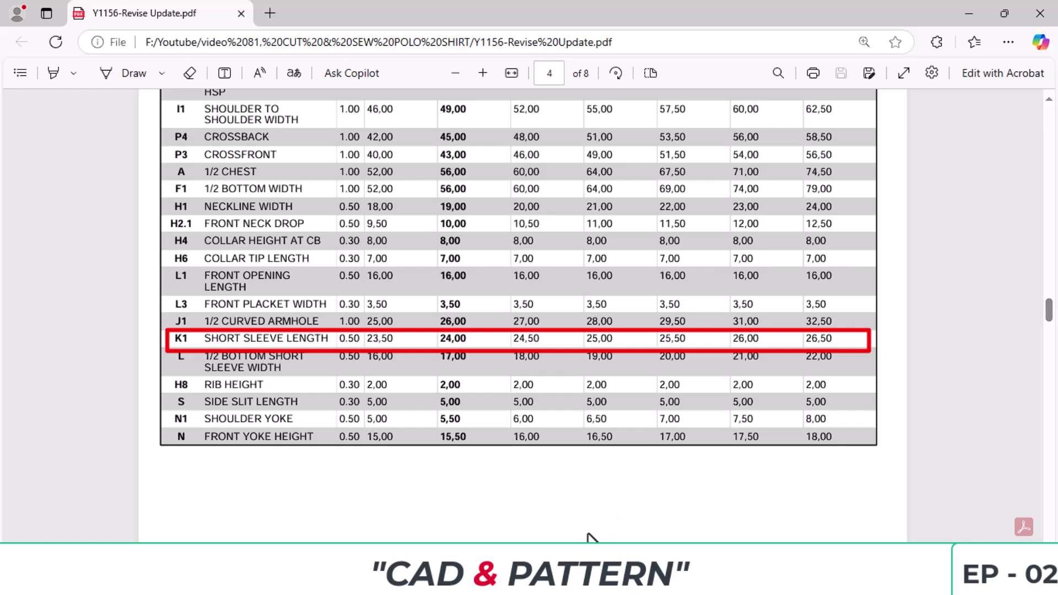
click(590, 578)
scroll(646, 226, up, 2)
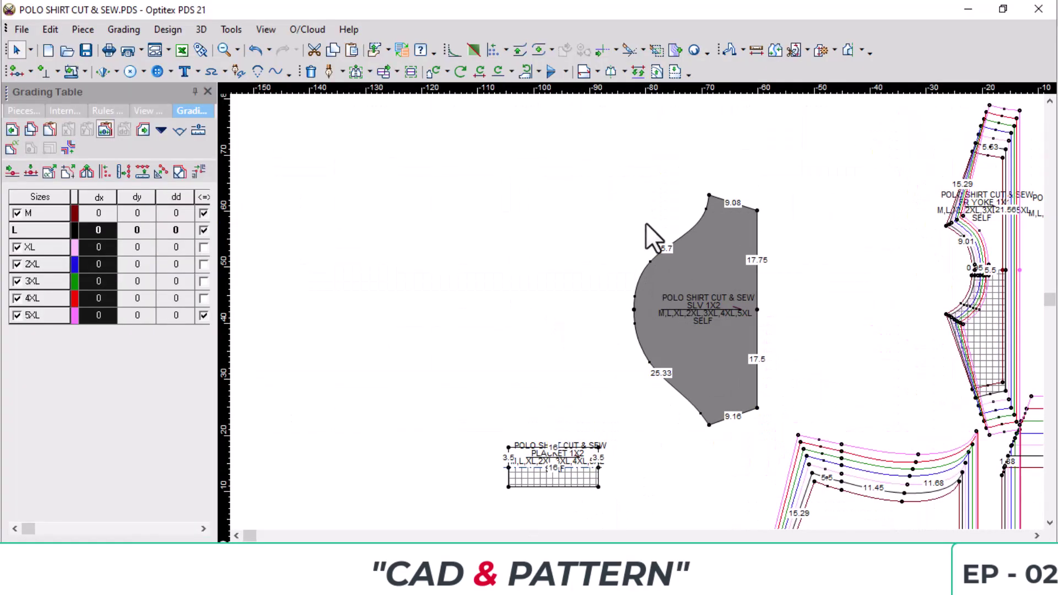
click(633, 309)
click(98, 213)
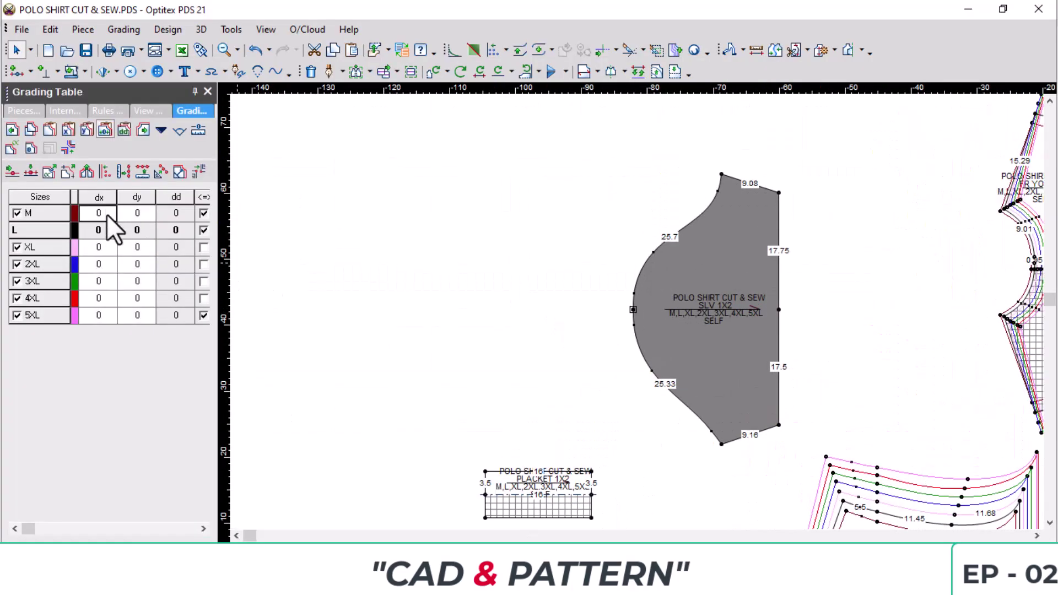
text(.5)
key(Return)
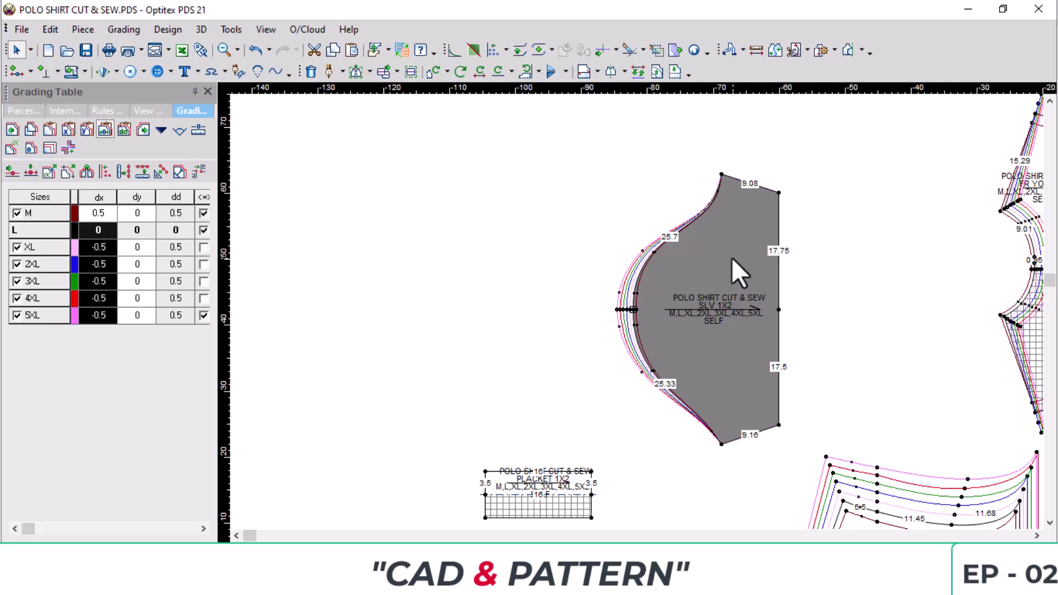
Add a notch on SLV 1X2's 25.7 armhole curve, about 2.6 cm from its corner with the 9.08 edge.
scroll(731, 257, up, 3)
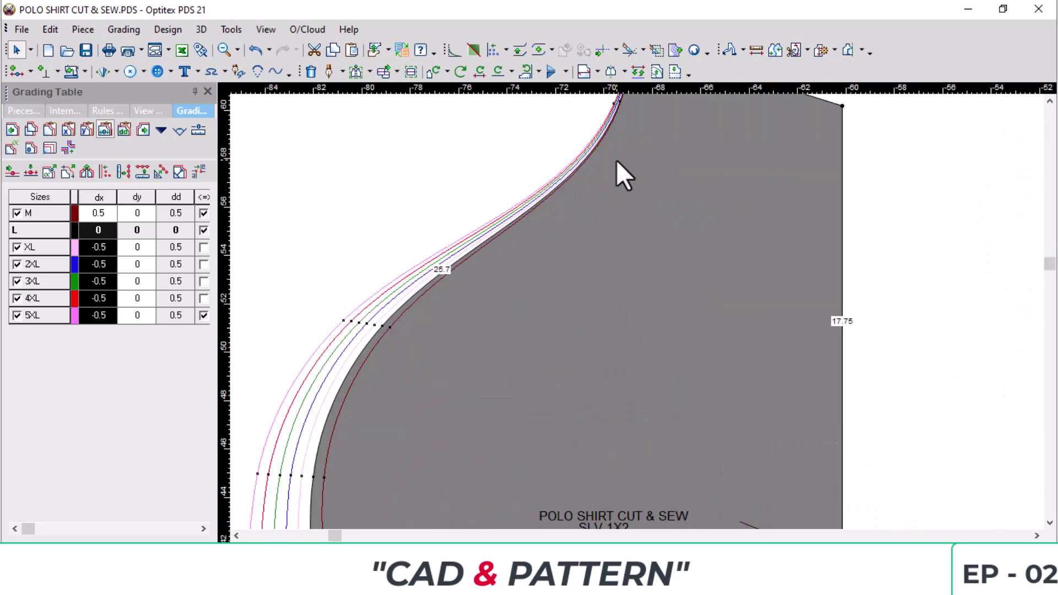
scroll(630, 141, down, 1)
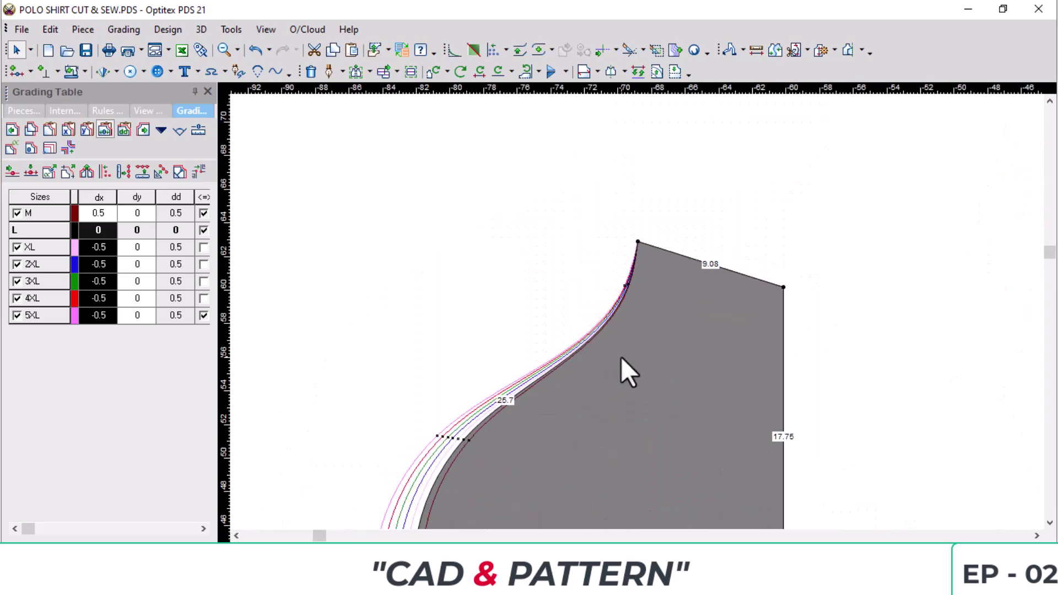
key(n)
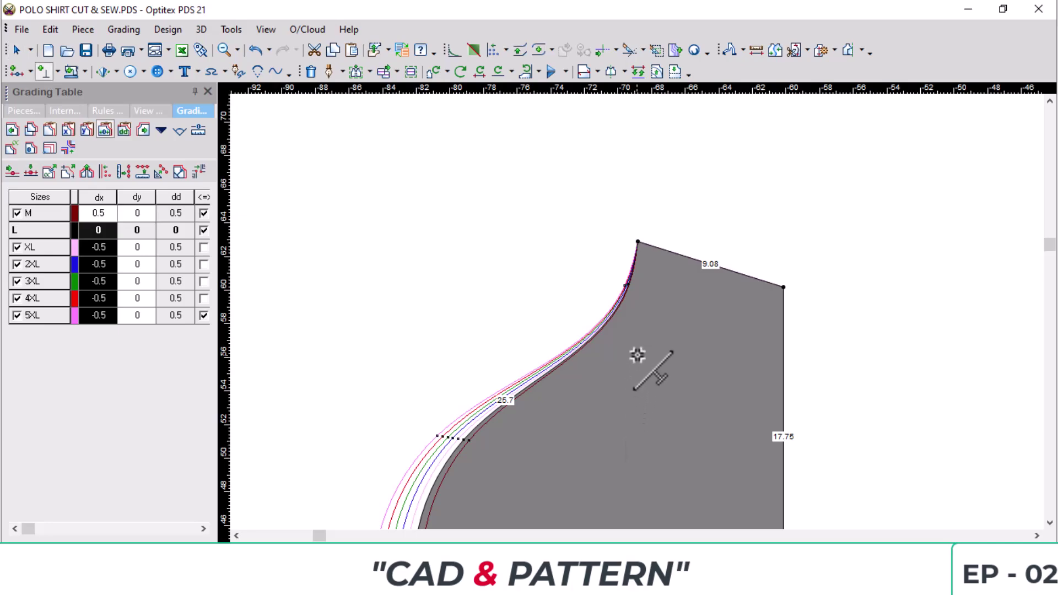
click(629, 283)
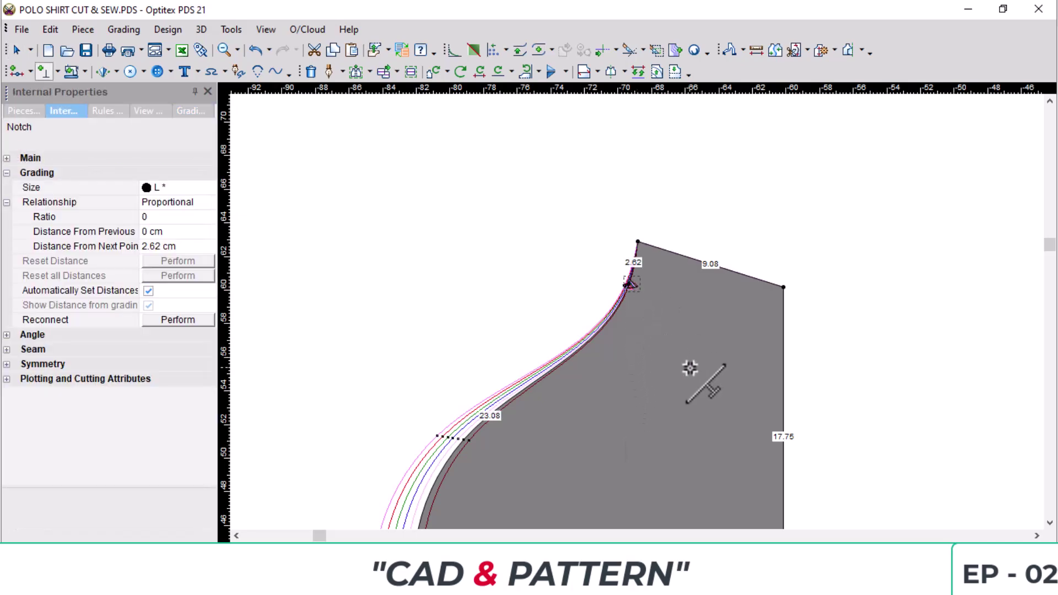
scroll(690, 368, down, 1)
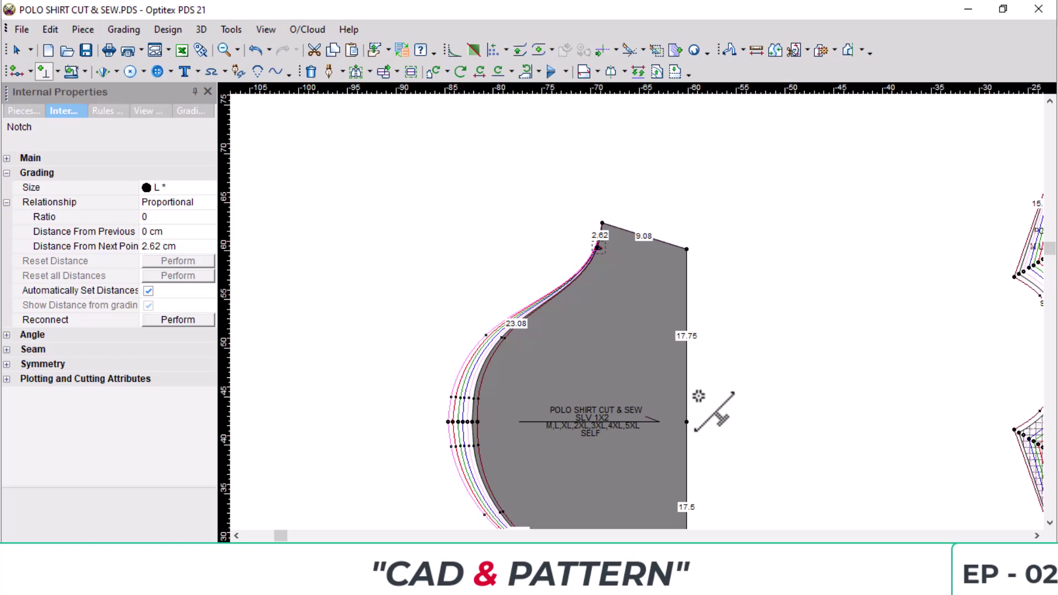
right_click(715, 256)
click(771, 268)
scroll(617, 479, down, 1)
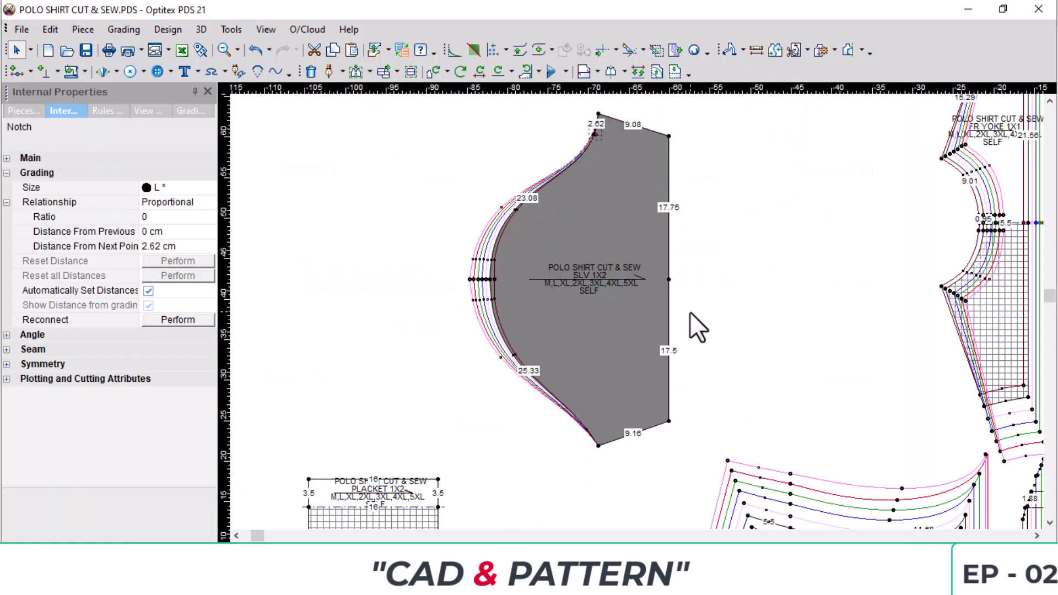
Set the dy grading of both end points of SLV 1X2's 9.08 edge to 1, with -1 for size M.
scroll(611, 239, up, 3)
click(580, 232)
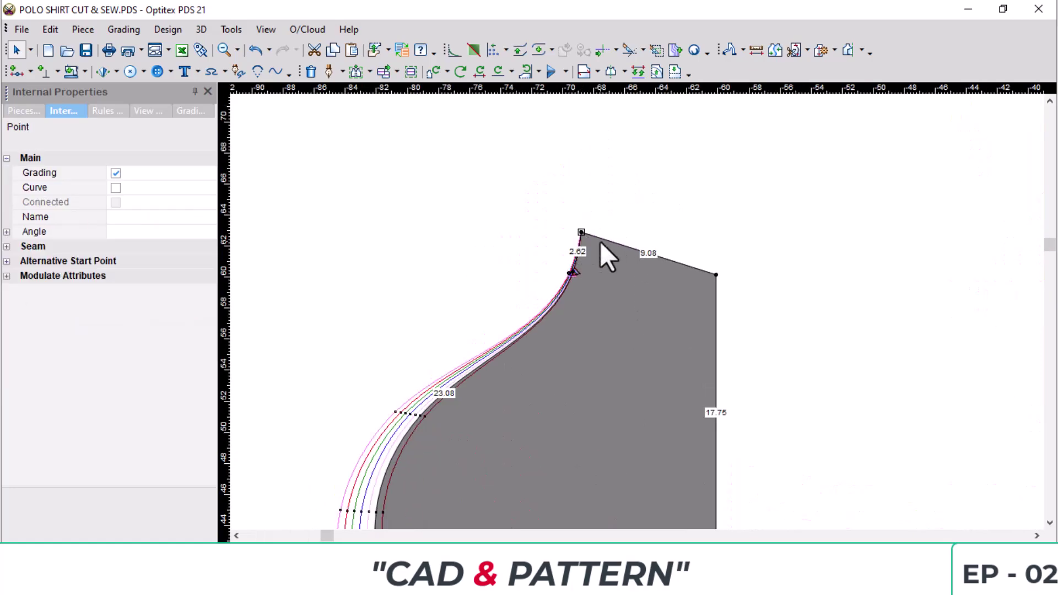
shift+click(715, 275)
click(192, 112)
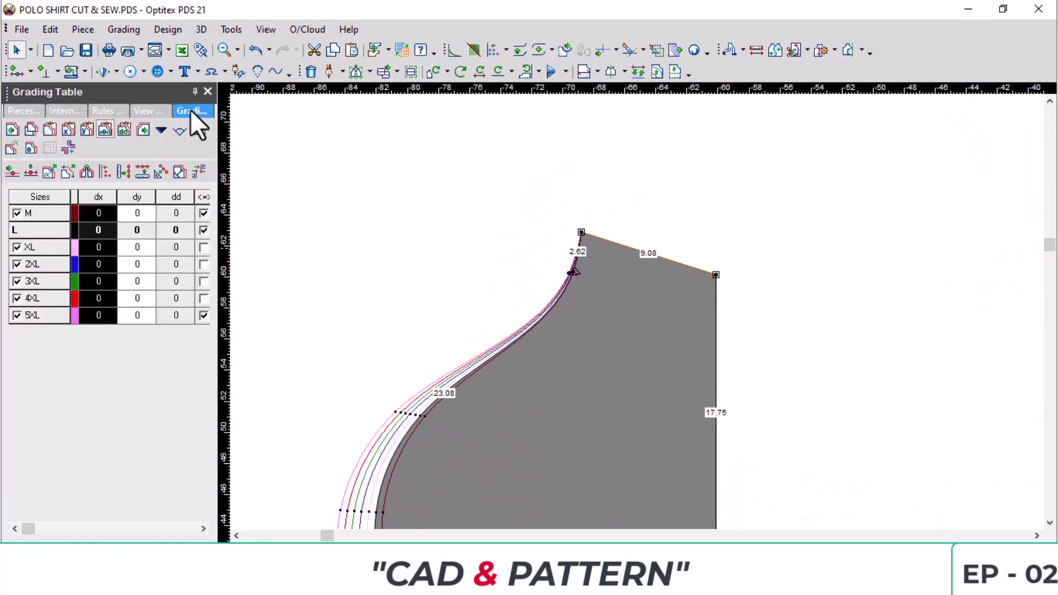
drag(147, 211, 146, 340)
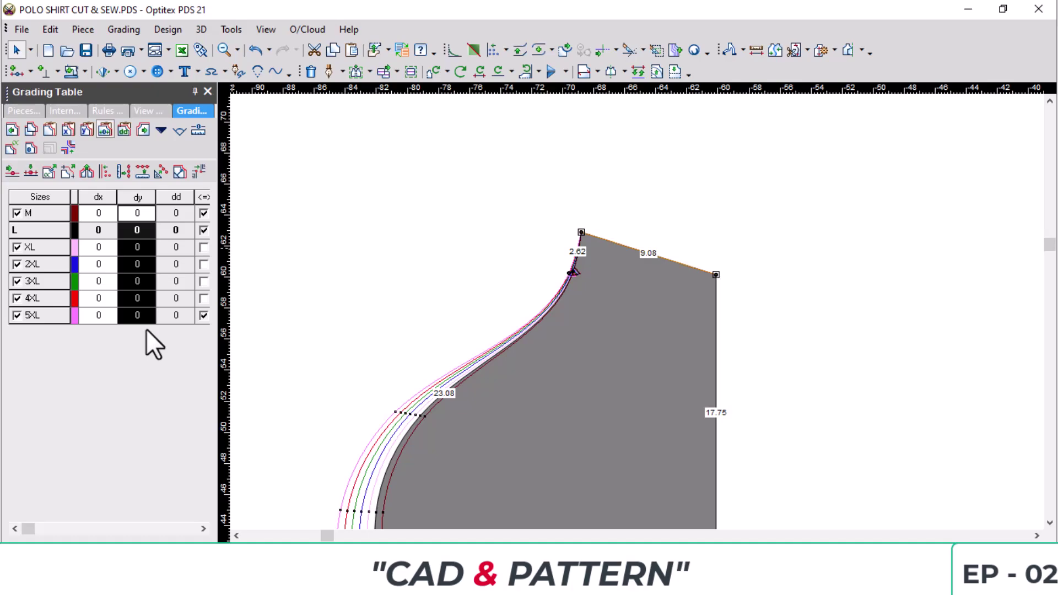
text(1)
key(Return)
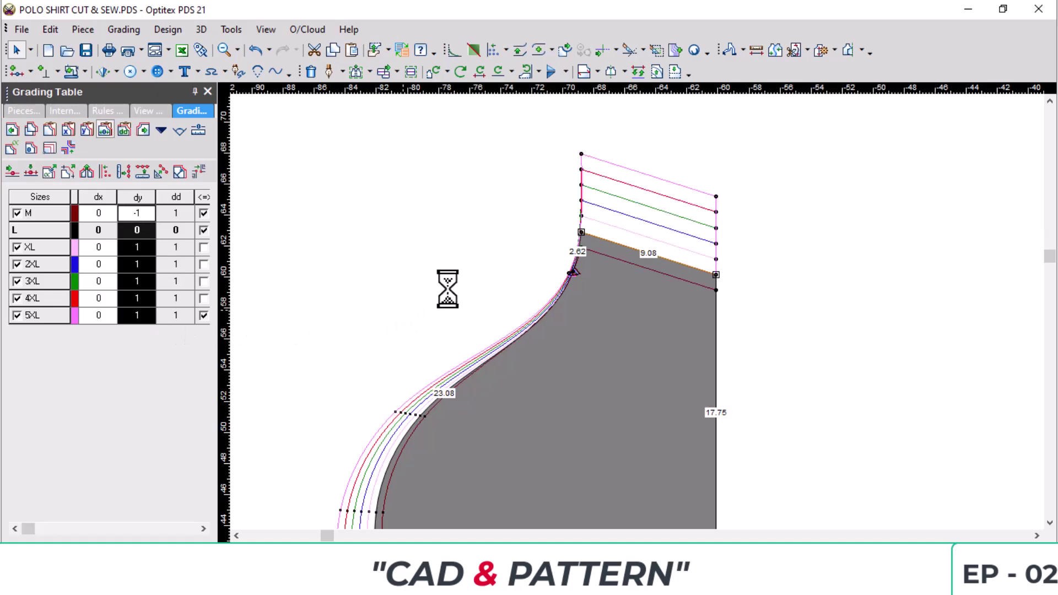
Try pasting the previously copied grading onto both end points of SLV 1X2's 9.16 edge and undo it.
scroll(627, 326, down, 3)
scroll(665, 363, up, 2)
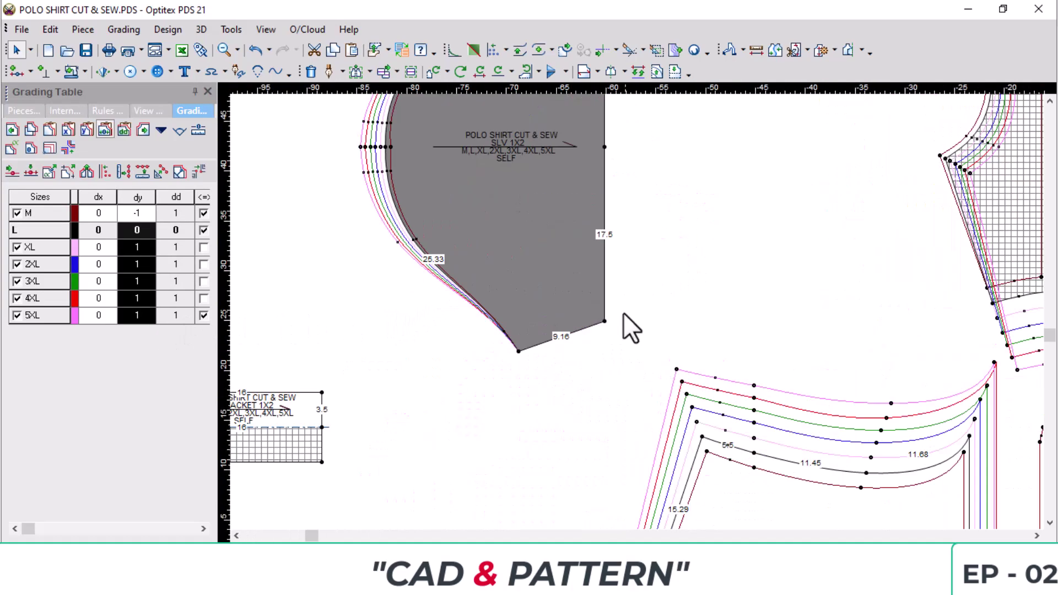
click(604, 321)
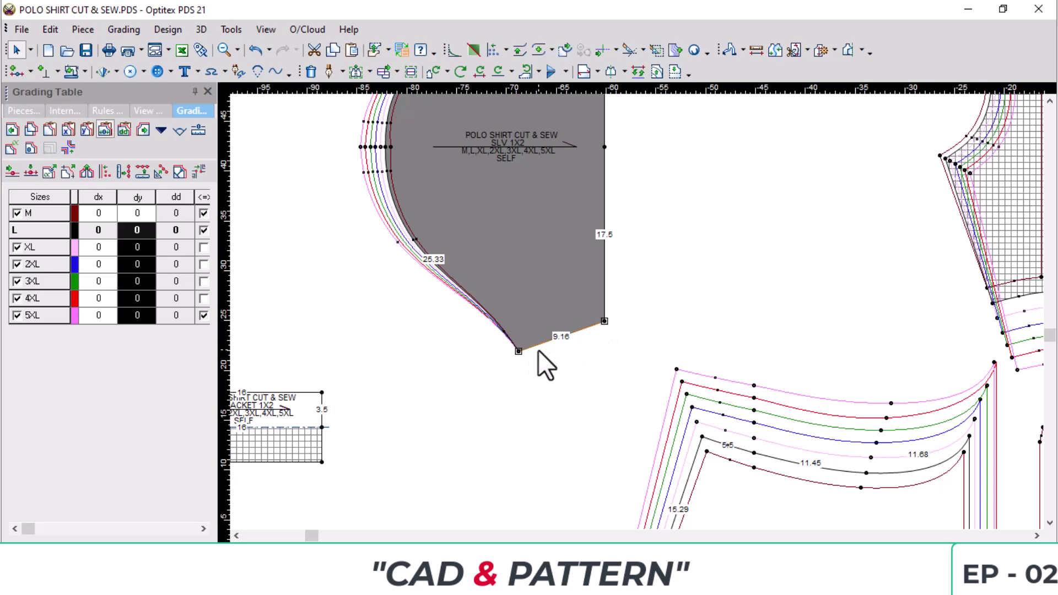
click(555, 335)
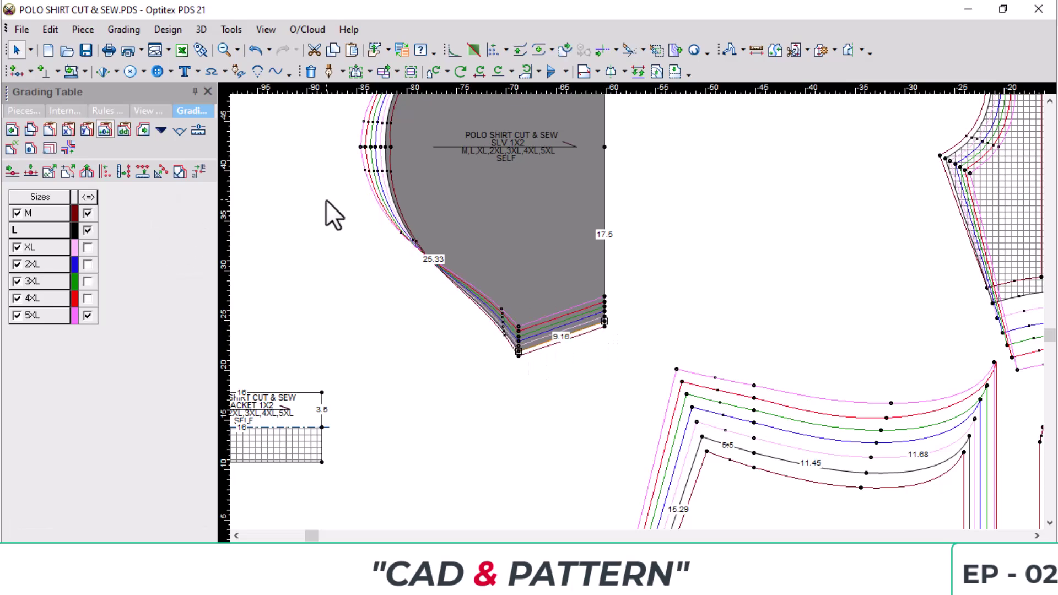
scroll(648, 280, down, 2)
key(ctrl+z)
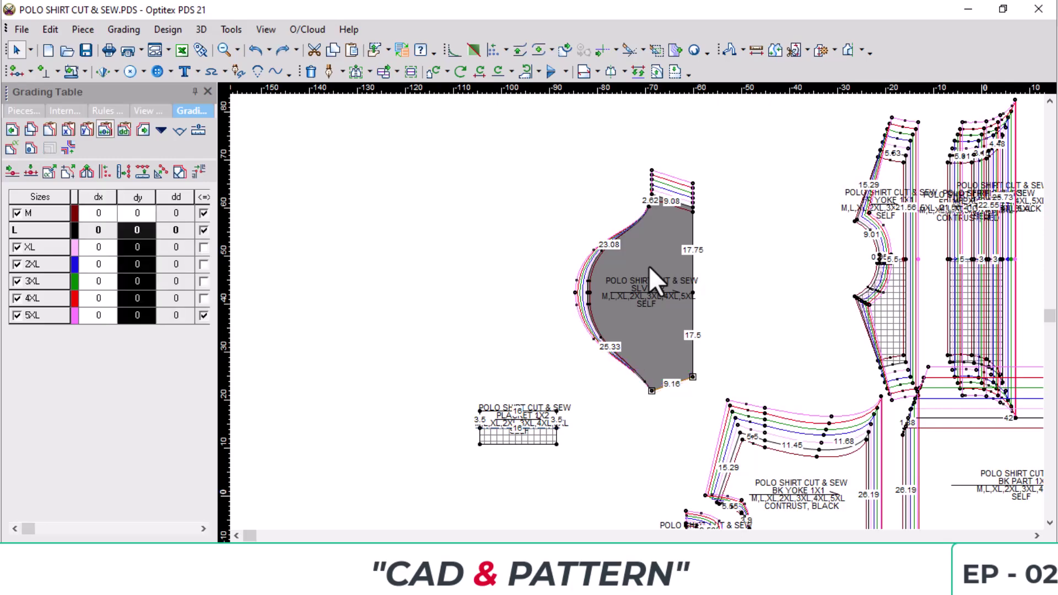
Copy the dy grading from SLV 1X2's 9.08/17.75 corner to both ends of the 9.16 edge and flip its dy values.
click(692, 206)
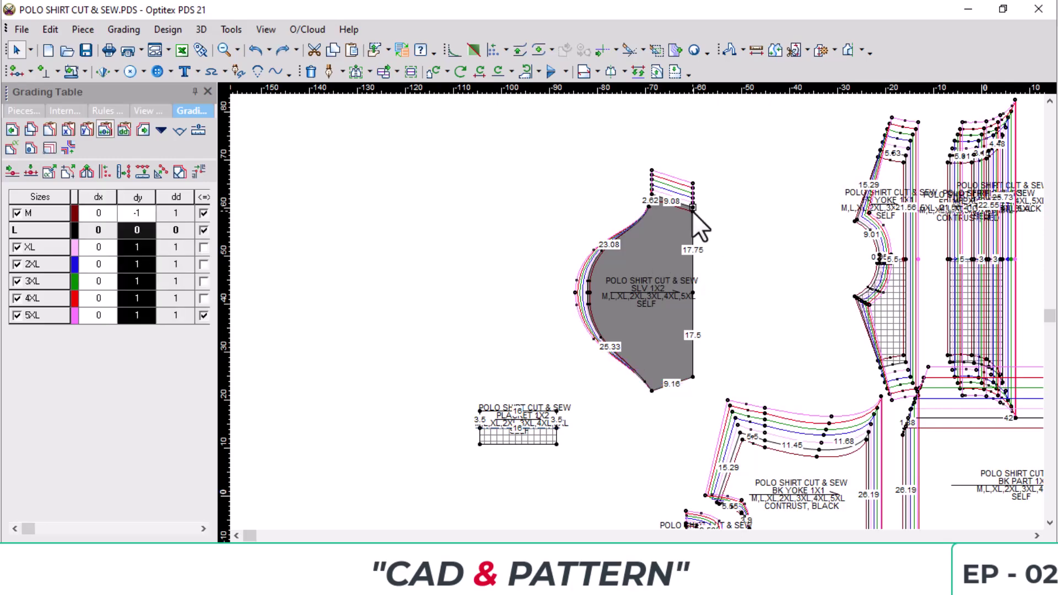
scroll(637, 312, up, 2)
click(659, 289)
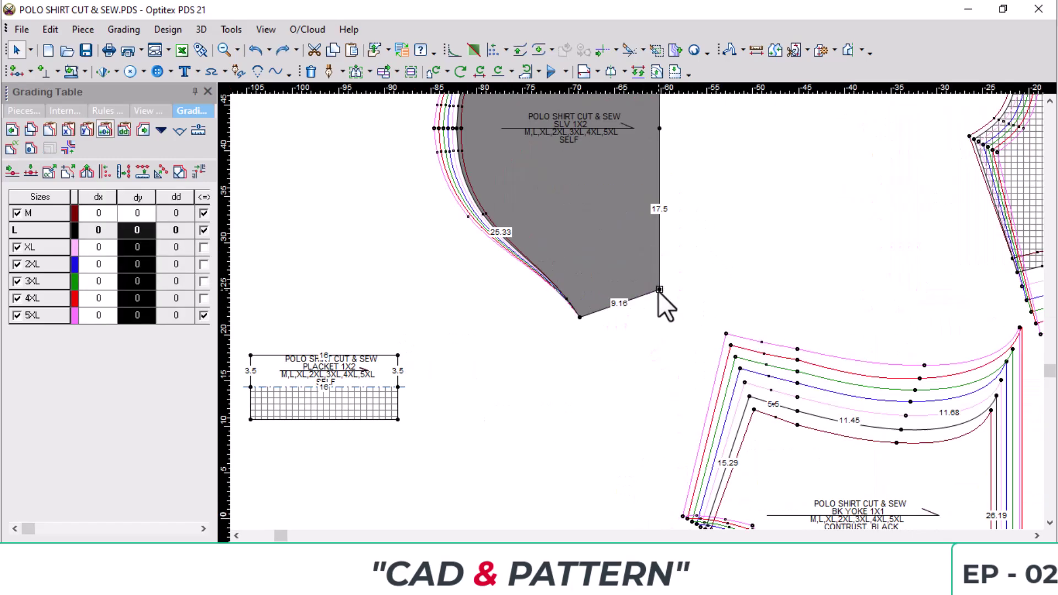
shift+click(584, 317)
key(ctrl+v)
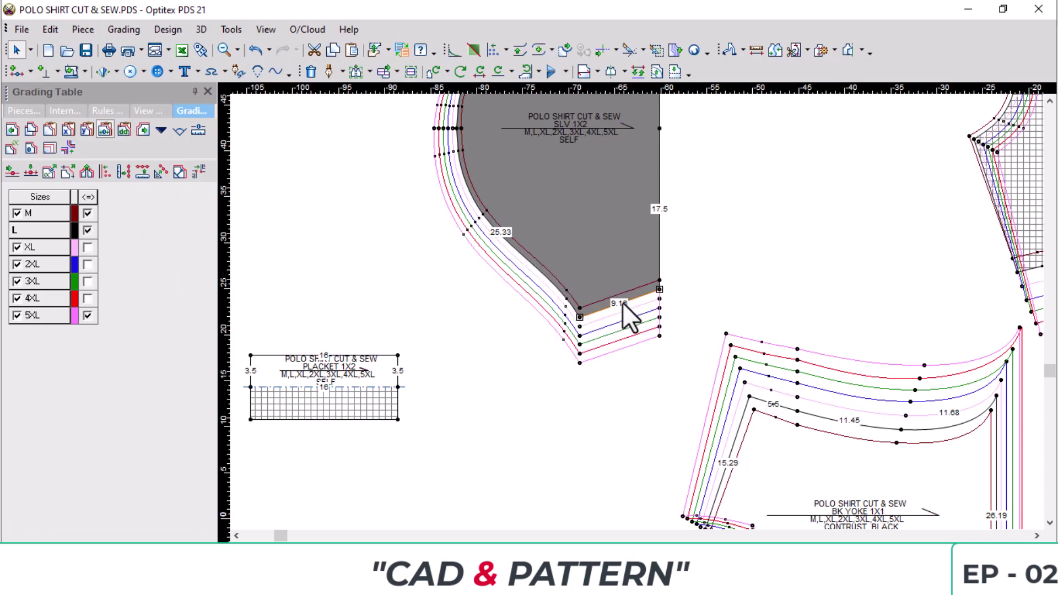
Make the armhole curve point beside the sleeve notch a grading point and grade its dy outward in line with the 9.08 edge.
scroll(625, 165, down, 2)
scroll(626, 237, up, 4)
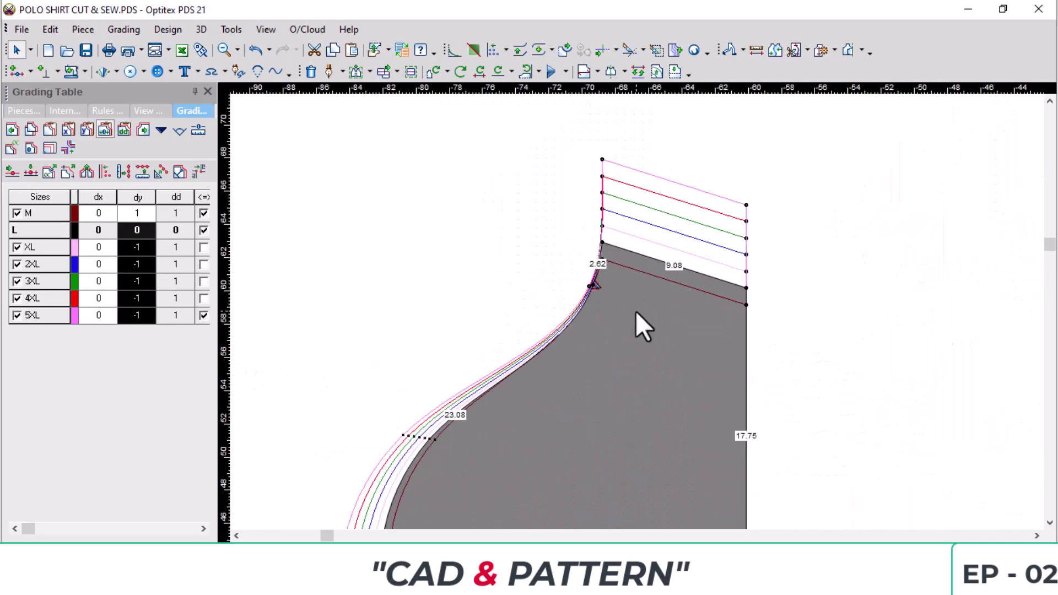
click(592, 284)
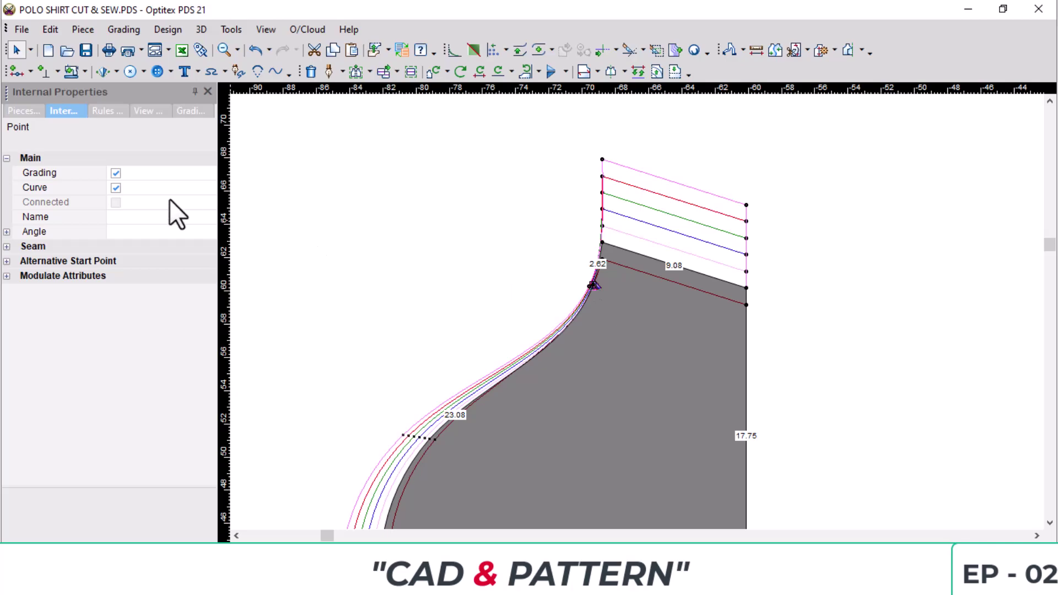
click(115, 172)
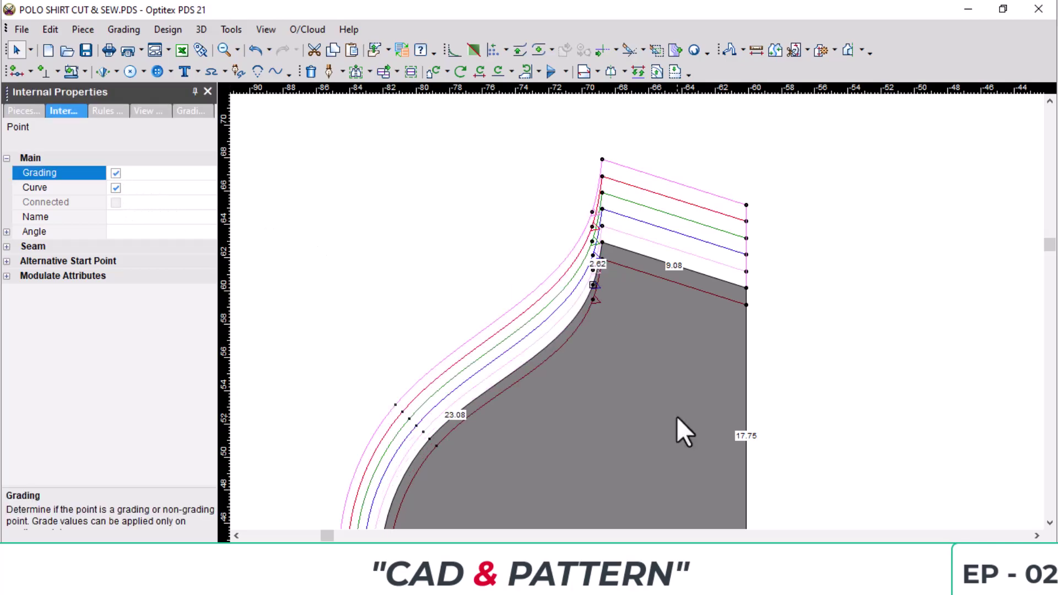
Turn the two curve points on either side of SLV 1X2's cap-top point into grading points.
scroll(676, 416, down, 3)
scroll(636, 309, up, 2)
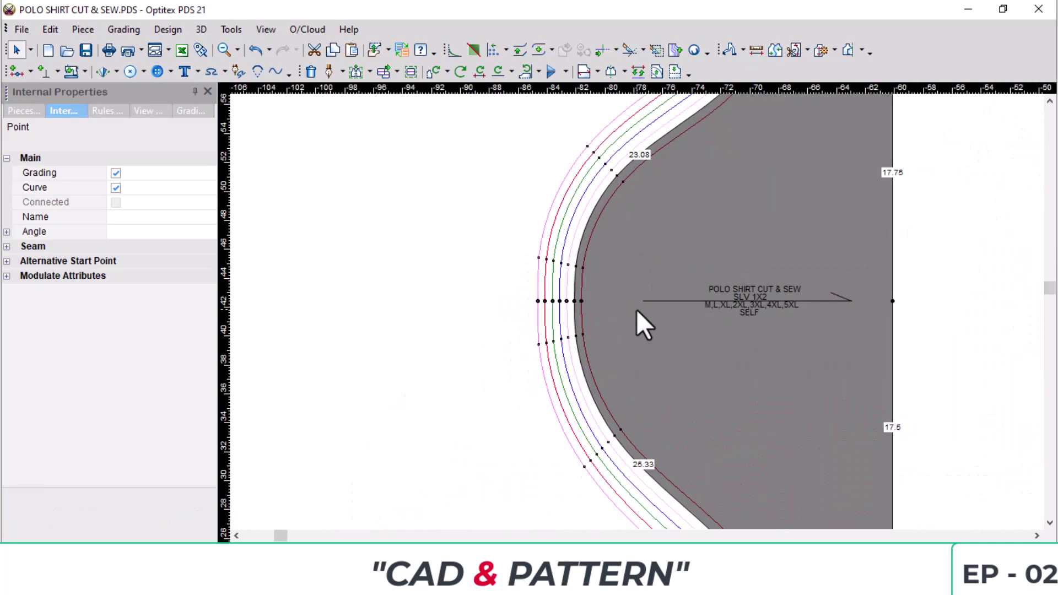
scroll(636, 309, up, 2)
click(537, 240)
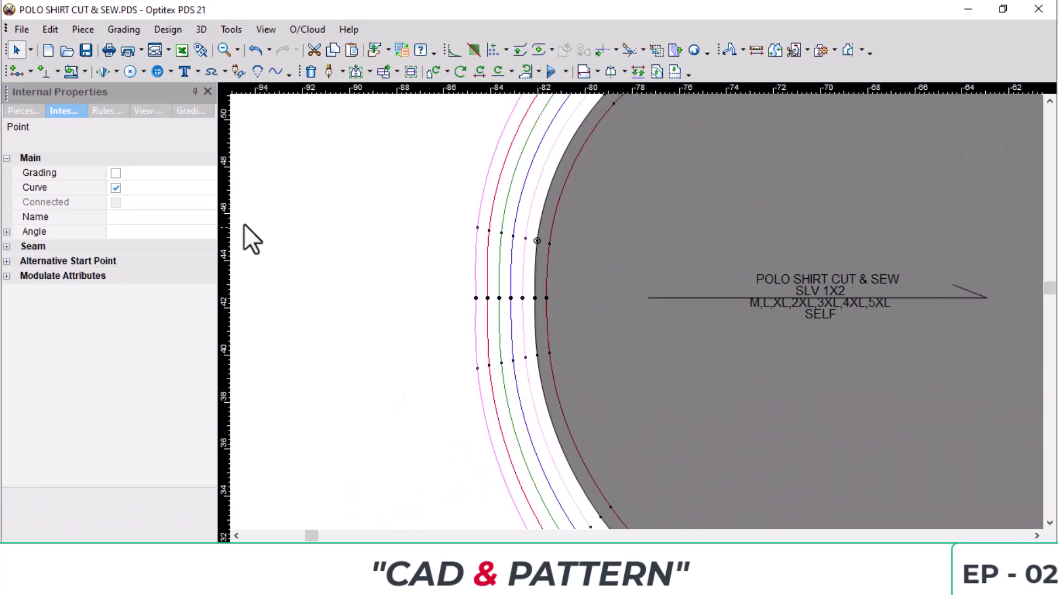
click(115, 173)
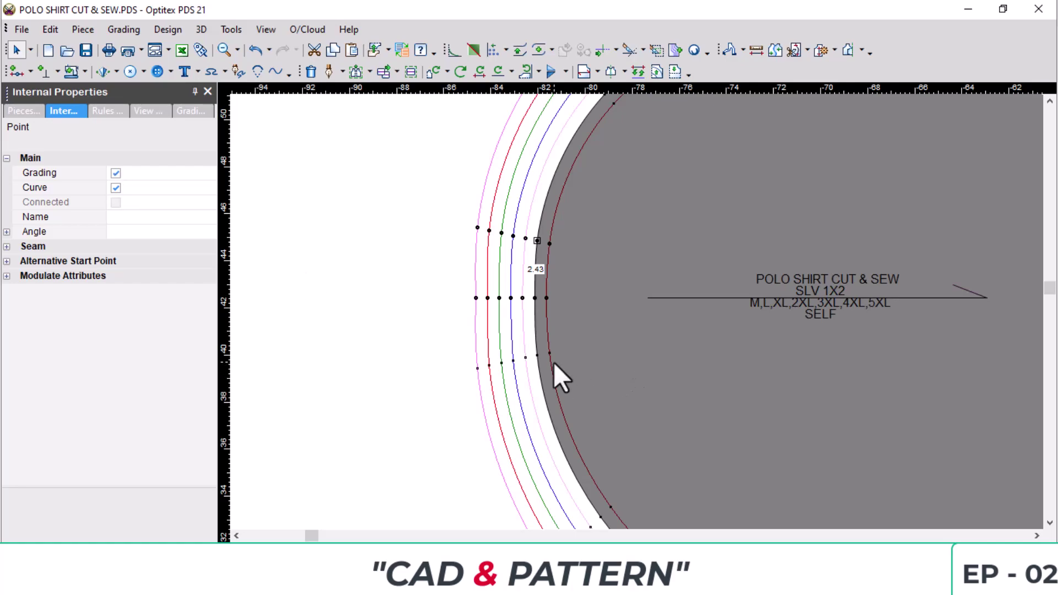
click(536, 354)
click(115, 173)
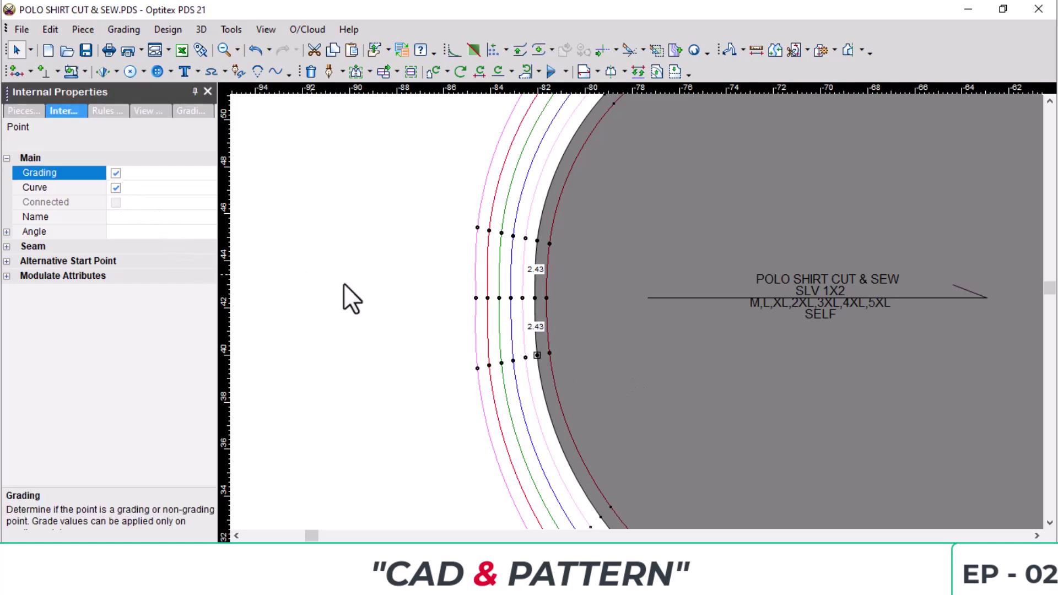
Copy the cap-top point's dx grading onto the two neighbouring curve points of SLV 1X2.
click(535, 297)
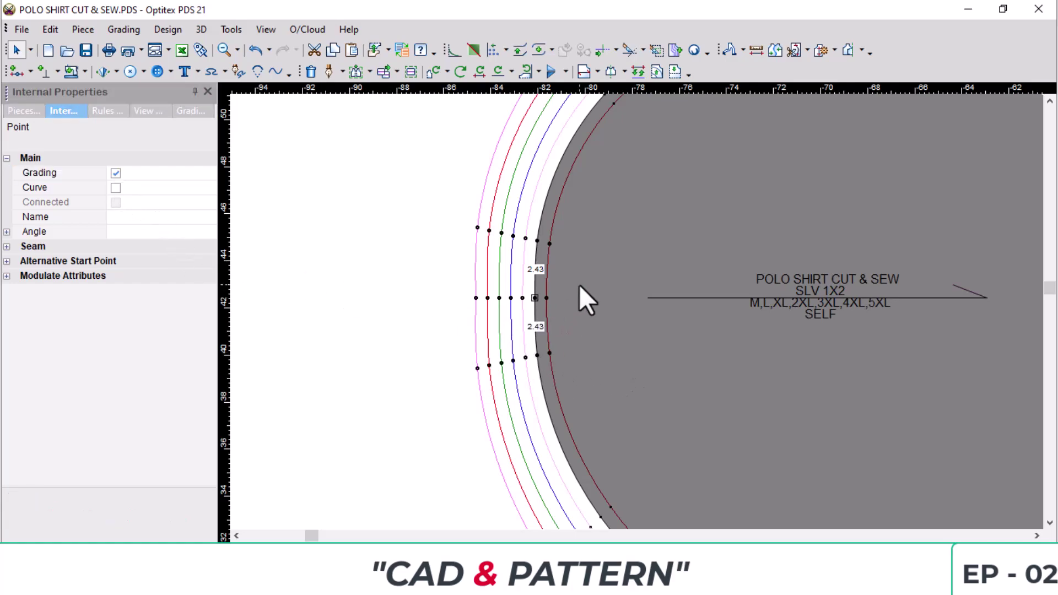
click(538, 240)
shift+click(535, 355)
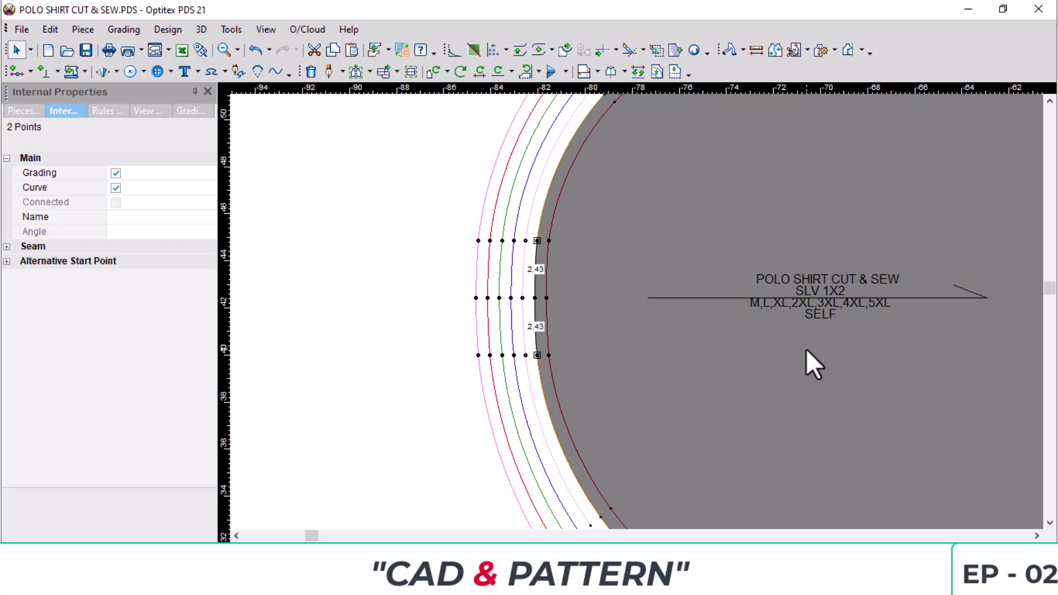
Move the ungraded base body piece farther from the graded pieces, and shift BK PART 1X1 and BK YOKE 1X1 clear of the front pieces.
scroll(752, 330, down, 4)
scroll(639, 312, down, 3)
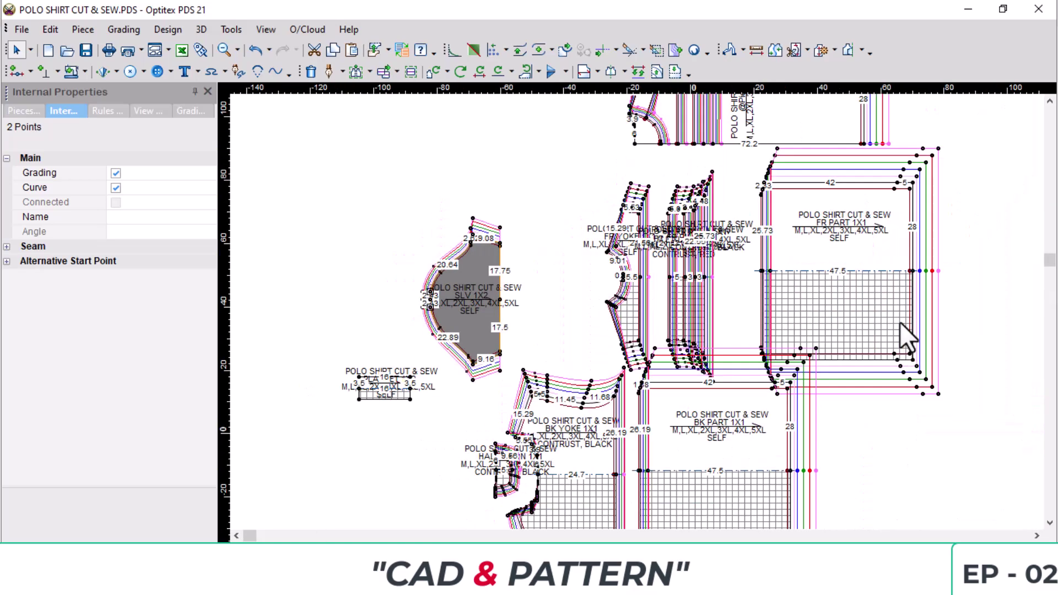
scroll(747, 274, up, 1)
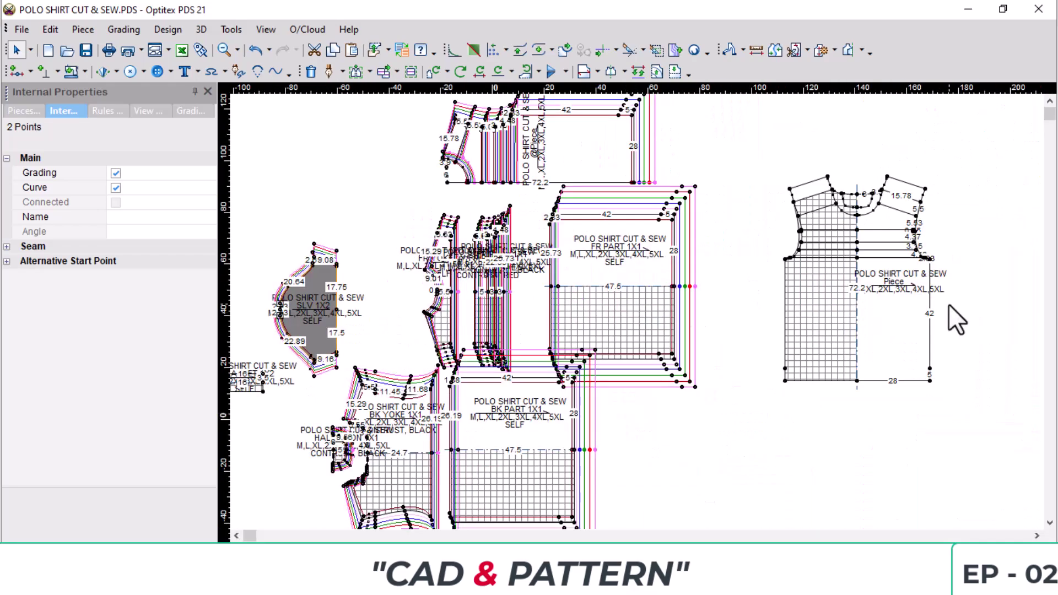
drag(957, 320, 1040, 320)
mouse_move(556, 430)
mouse_down()
mouse_move(578, 484)
mouse_move(550, 425)
mouse_up()
drag(441, 375, 480, 439)
scroll(463, 408, up, 4)
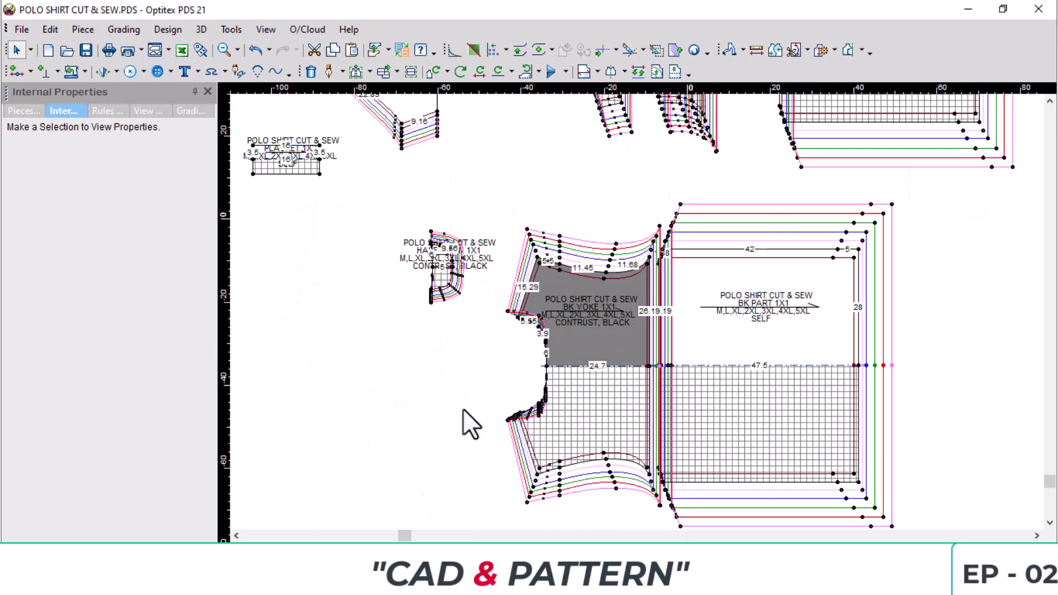
drag(659, 417, 681, 420)
scroll(637, 311, down, 3)
scroll(657, 269, up, 3)
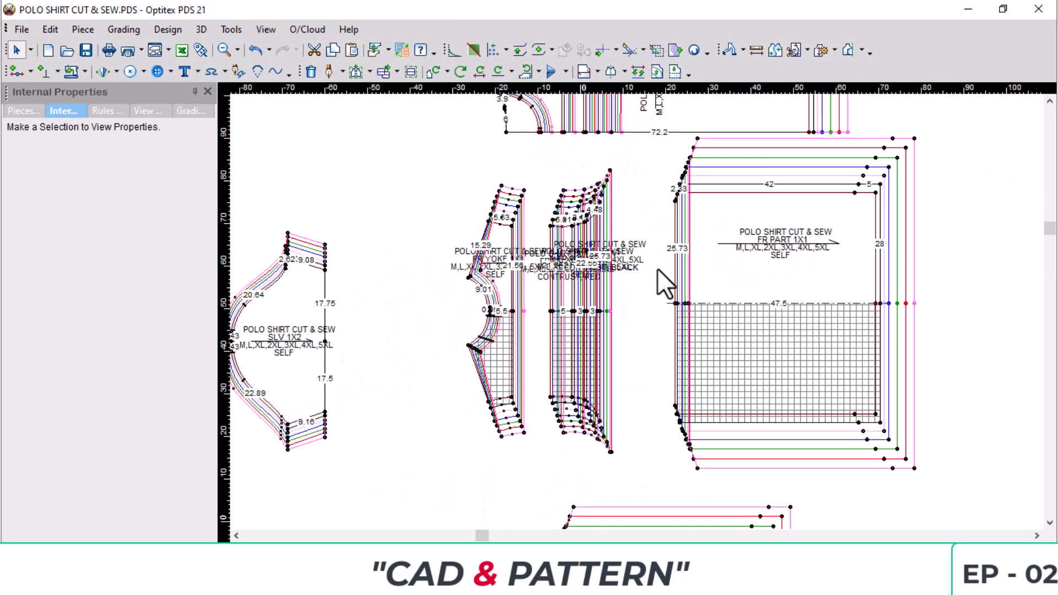
Spread the overlapping front panel strips apart between FR YOKE 1X1 and FR PART 1X1.
drag(558, 307, 617, 307)
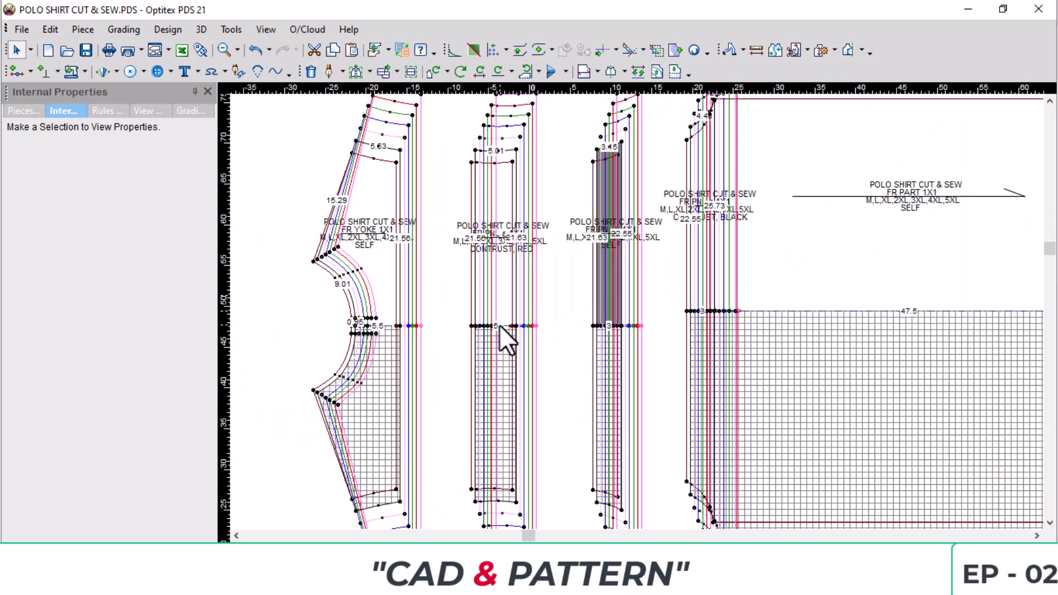
drag(696, 290, 582, 300)
scroll(629, 261, down, 5)
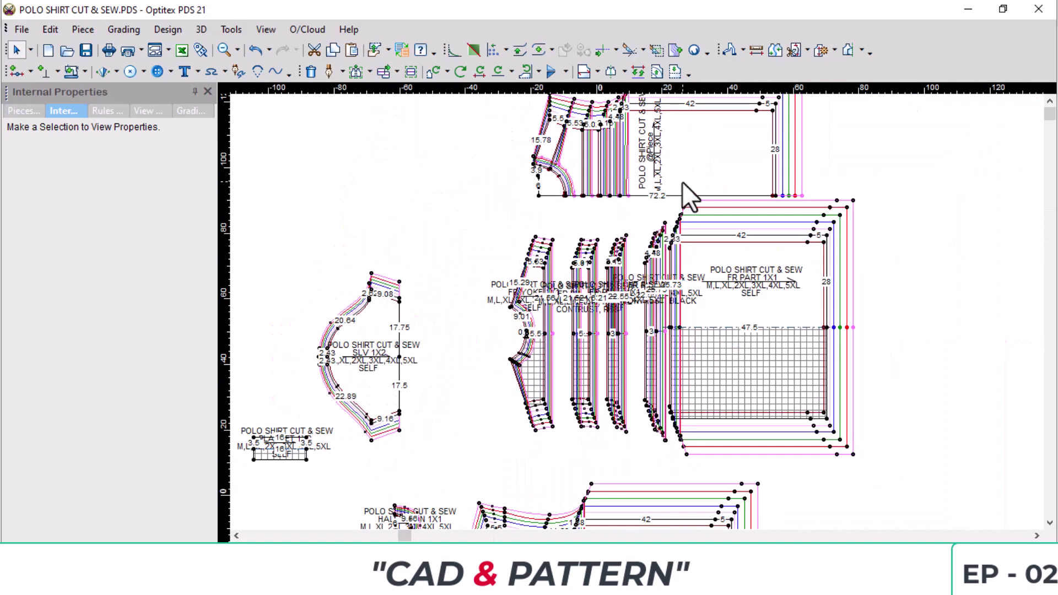
Move the graded half-body base piece above the ungraded full base piece, away from the graded garment pieces.
drag(674, 282, 881, 215)
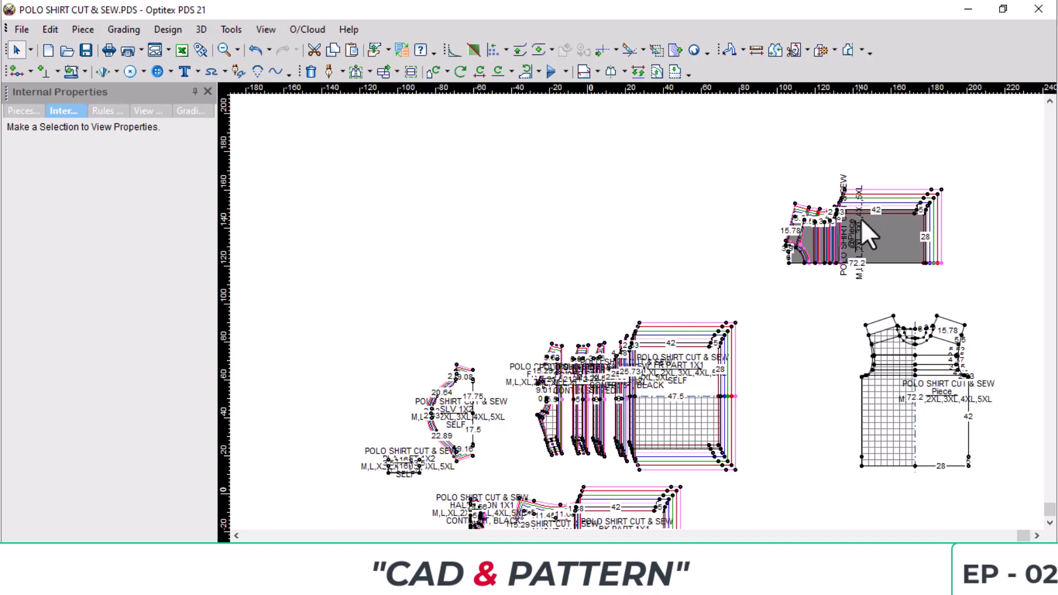
scroll(681, 441, up, 3)
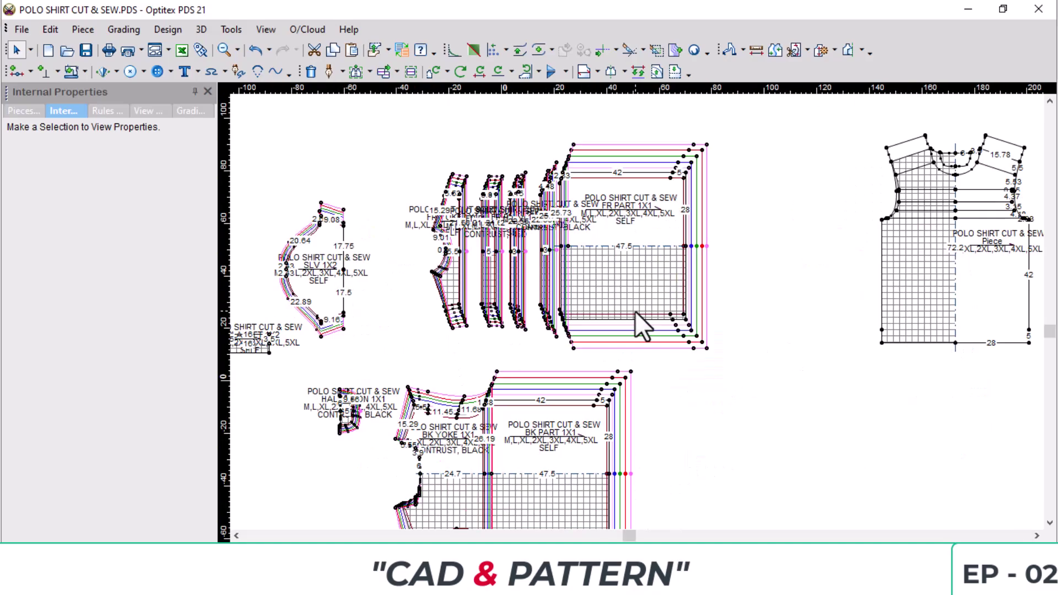
scroll(612, 336, down, 1)
scroll(633, 237, up, 3)
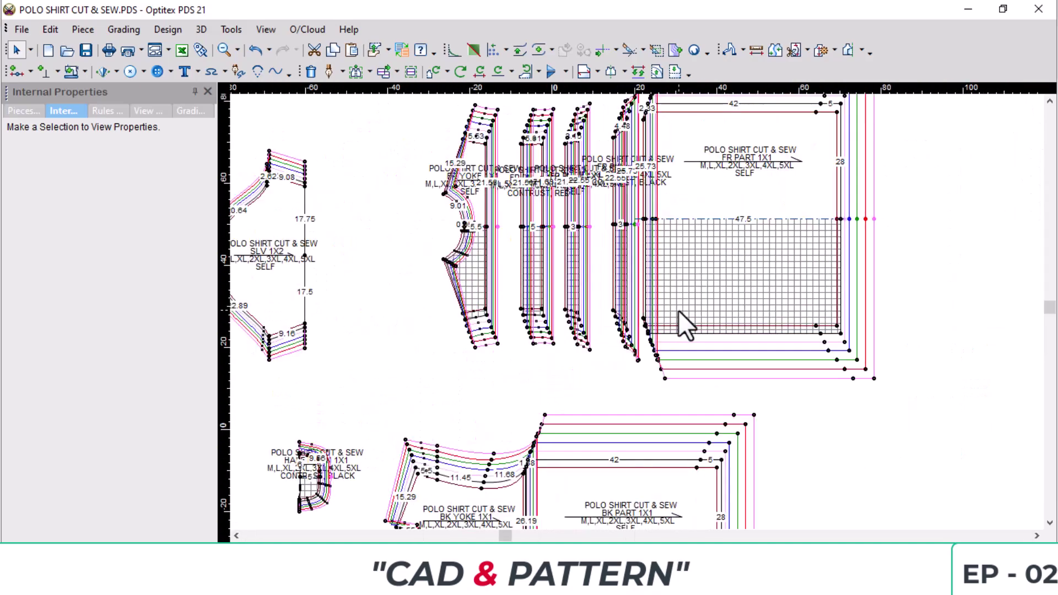
scroll(417, 282, down, 3)
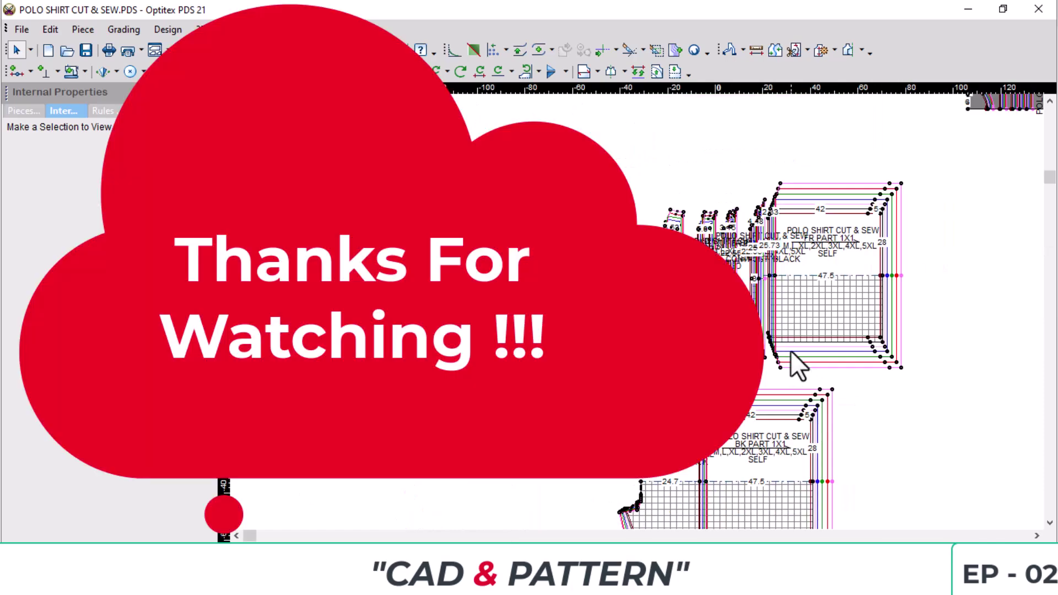